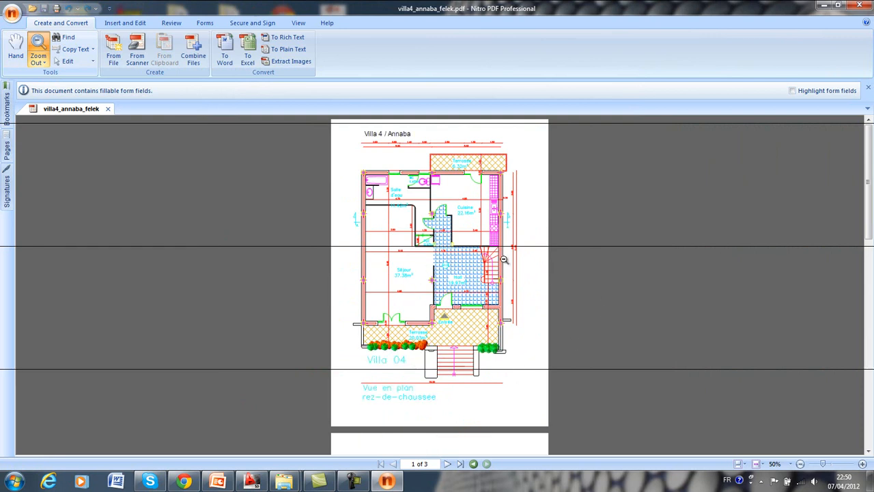
Close the villa PDF after reviewing its pages, and copy the file villa4_annaba_felek from the villa arche folder.
{"action": "scroll", "coordinate": [480, 221], "scroll_direction": "down", "scroll_amount": 6}
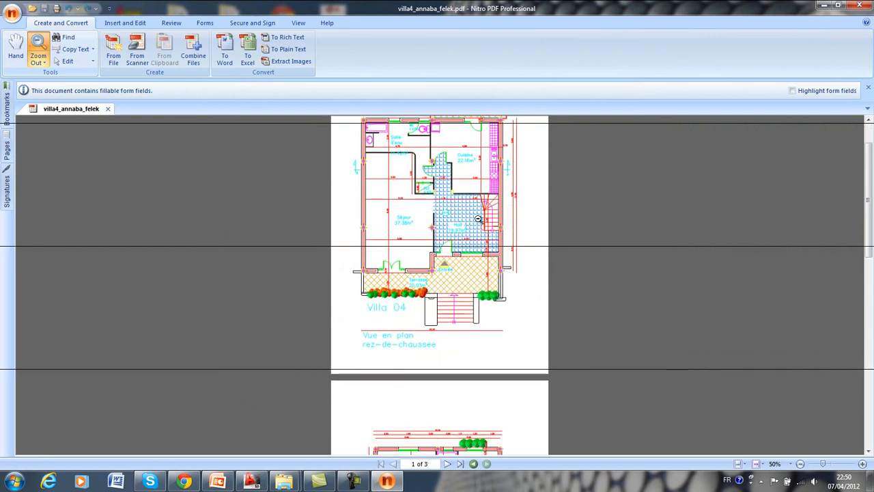
{"action": "scroll", "coordinate": [467, 177], "scroll_direction": "down", "scroll_amount": 3}
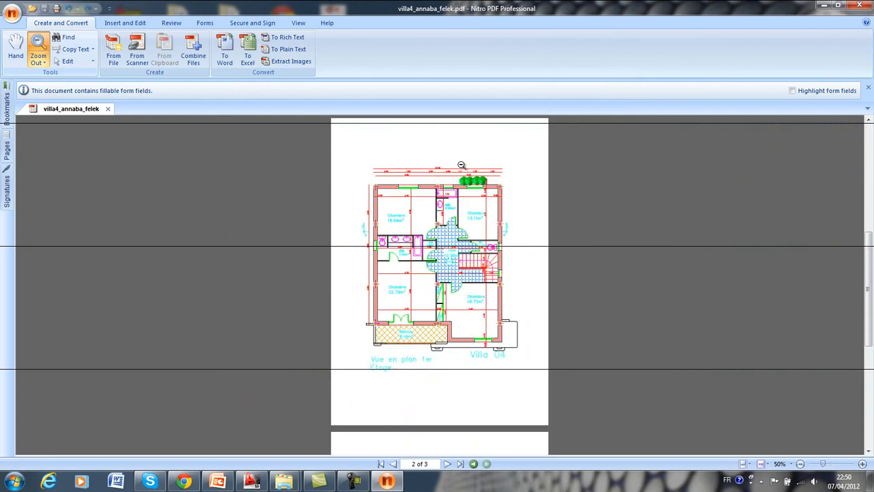
{"action": "scroll", "coordinate": [461, 162], "scroll_direction": "down", "scroll_amount": 5}
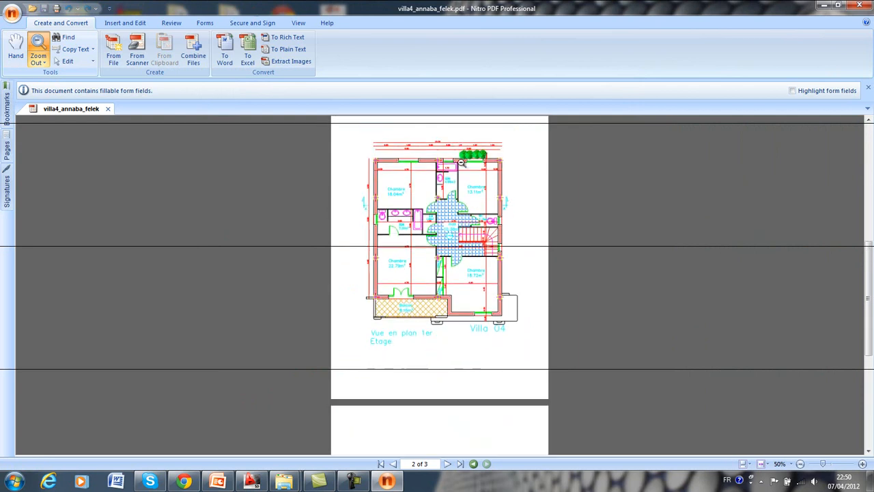
{"action": "scroll", "coordinate": [458, 157], "scroll_direction": "down", "scroll_amount": 3}
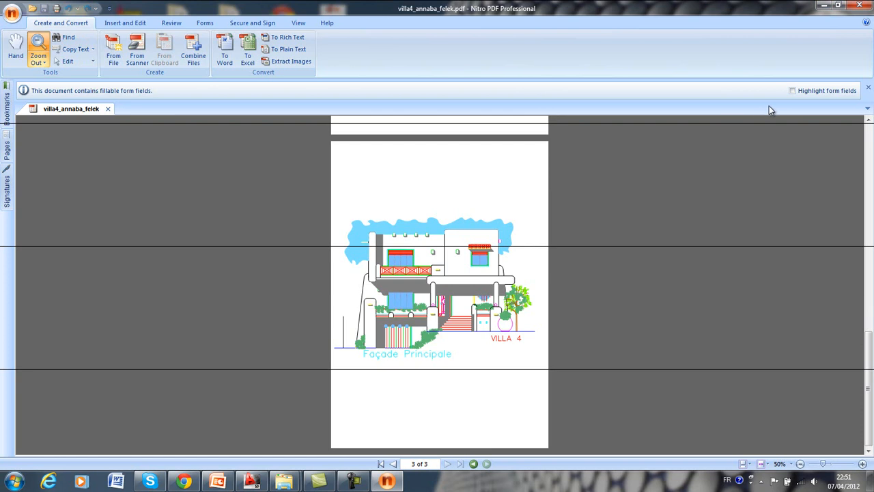
{"action": "left_click", "coordinate": [859, 9]}
{"action": "left_click", "coordinate": [357, 184]}
{"action": "left_click", "coordinate": [376, 182]}
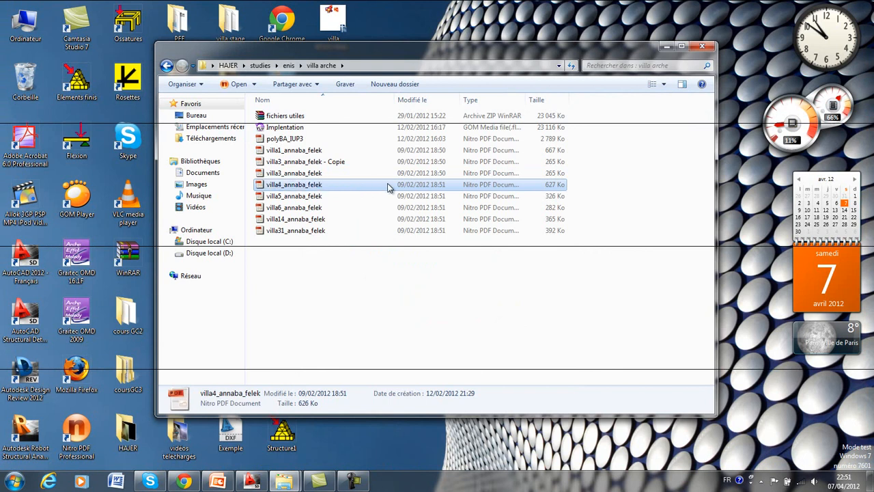
{"action": "right_click", "coordinate": [387, 187]}
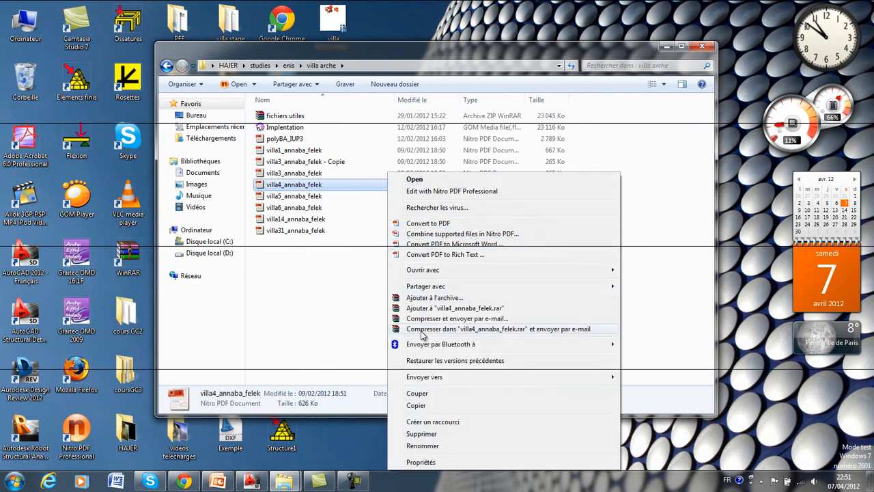
{"action": "left_click", "coordinate": [417, 406]}
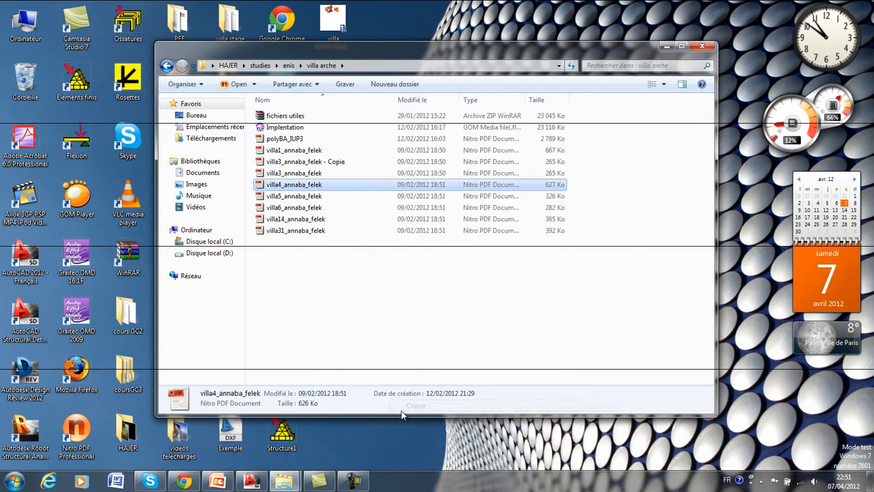
Switch to AutoCAD and paste page 1 of the copied PDF into the drawing, scaled freehand, with ortho on and no rotation.
{"action": "left_click", "coordinate": [252, 481]}
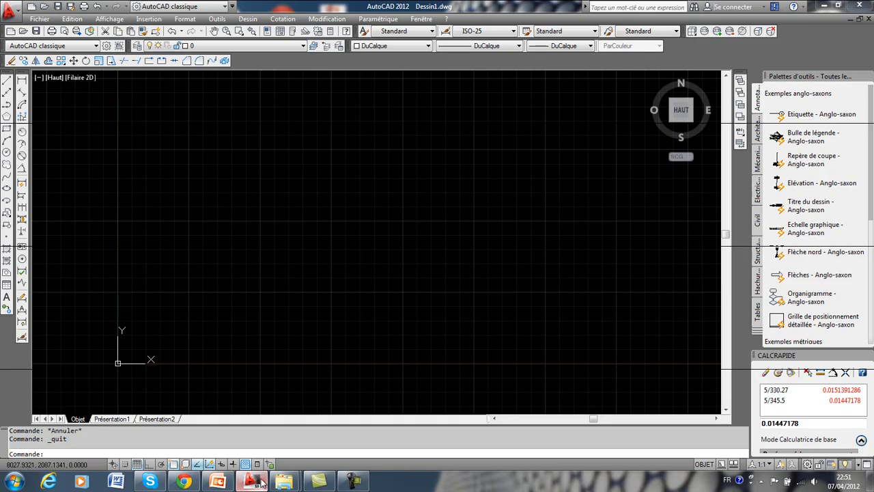
{"action": "right_click", "coordinate": [345, 142]}
{"action": "mouse_move", "coordinate": [483, 183]}
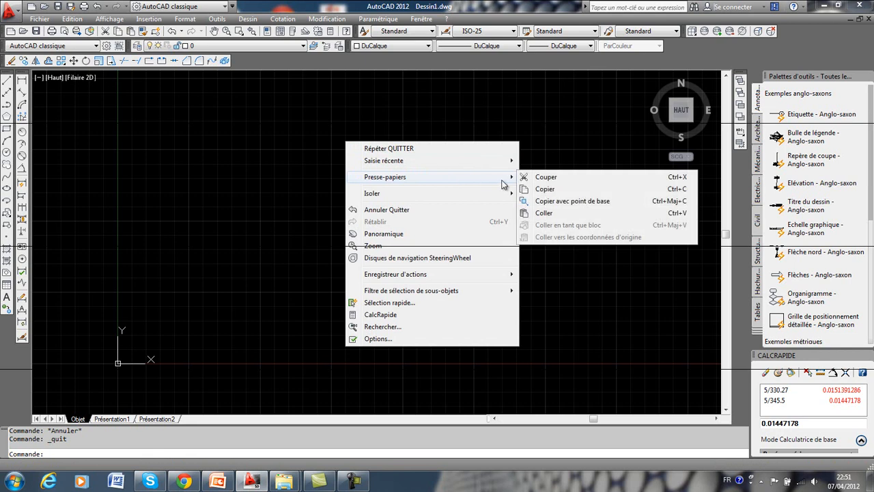
{"action": "left_click", "coordinate": [584, 214]}
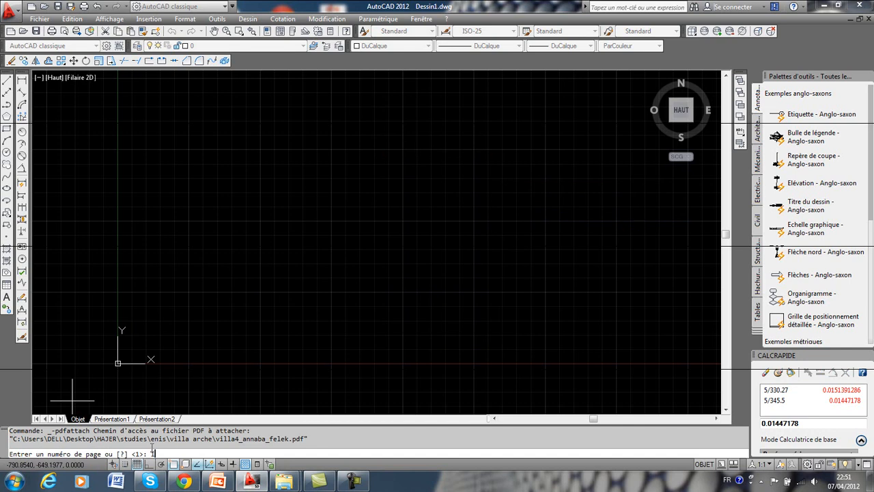
{"action": "key", "text": "Return"}
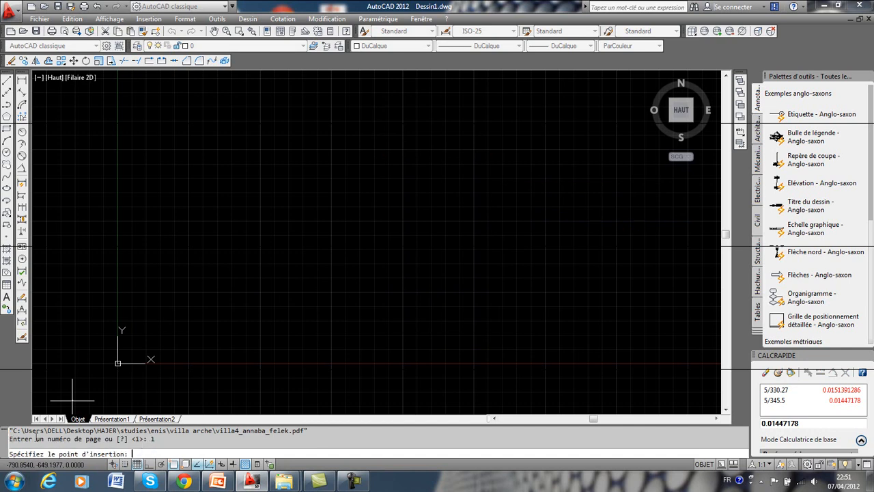
{"action": "left_click", "coordinate": [280, 291]}
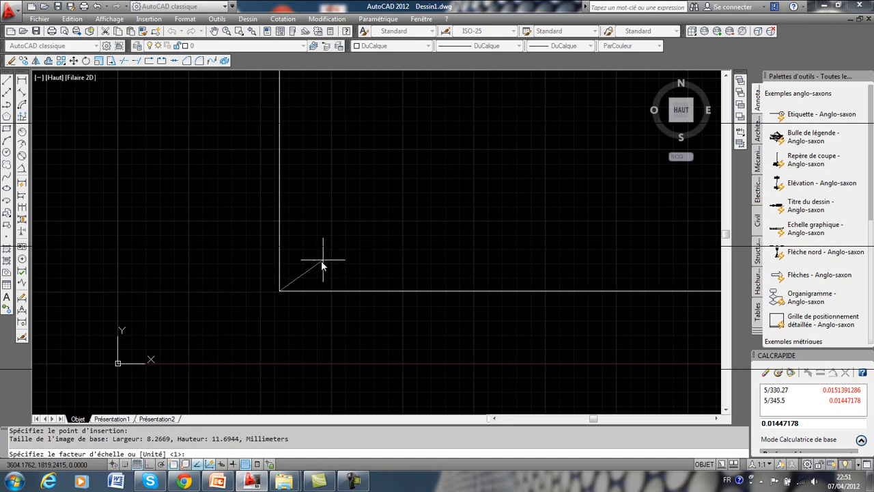
{"action": "left_click", "coordinate": [290, 287]}
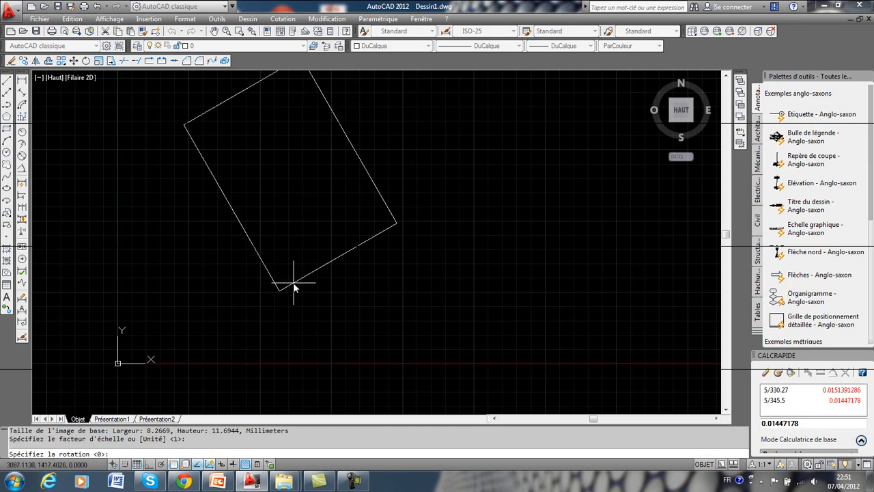
{"action": "key", "text": "F8"}
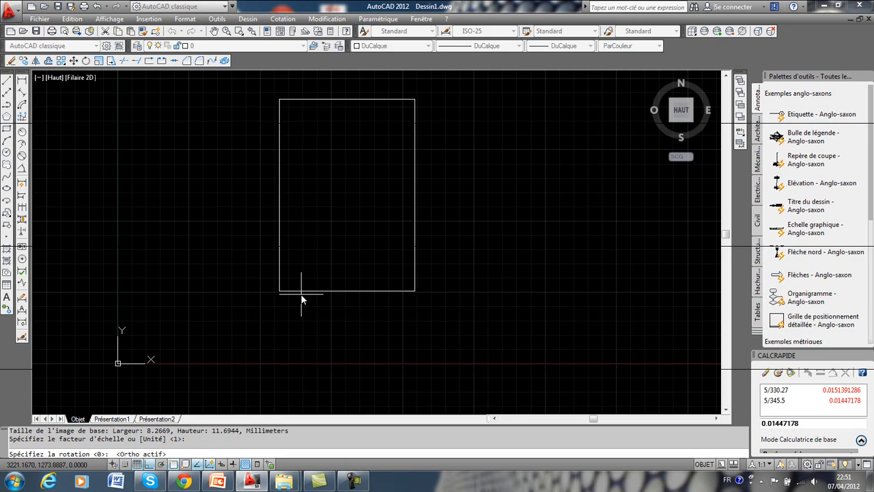
{"action": "left_click", "coordinate": [301, 298]}
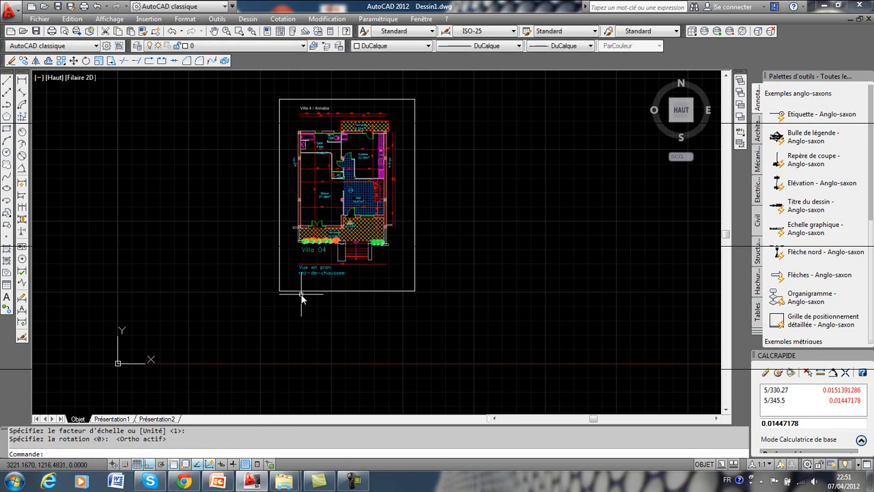
Paste page 2 of the PDF beside the ground-floor plan, scaled freehand to about 365 and unrotated.
{"action": "mouse_move", "coordinate": [343, 250]}
{"action": "middle_mouse_down"}
{"action": "mouse_move", "coordinate": [333, 272]}
{"action": "mouse_move", "coordinate": [347, 252]}
{"action": "mouse_move", "coordinate": [202, 260]}
{"action": "middle_mouse_up"}
{"action": "scroll", "coordinate": [359, 269], "scroll_direction": "up", "scroll_amount": 3}
{"action": "scroll", "coordinate": [368, 264], "scroll_direction": "down", "scroll_amount": 4}
{"action": "right_click", "coordinate": [387, 240]}
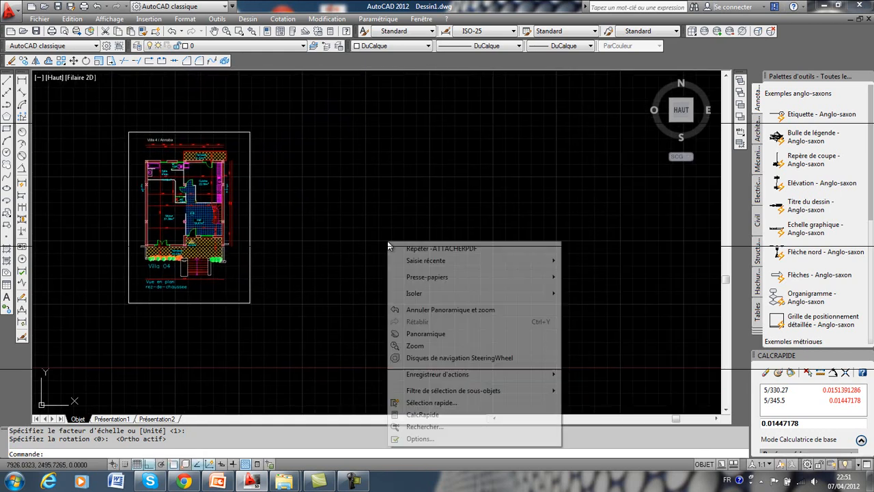
{"action": "mouse_move", "coordinate": [443, 281]}
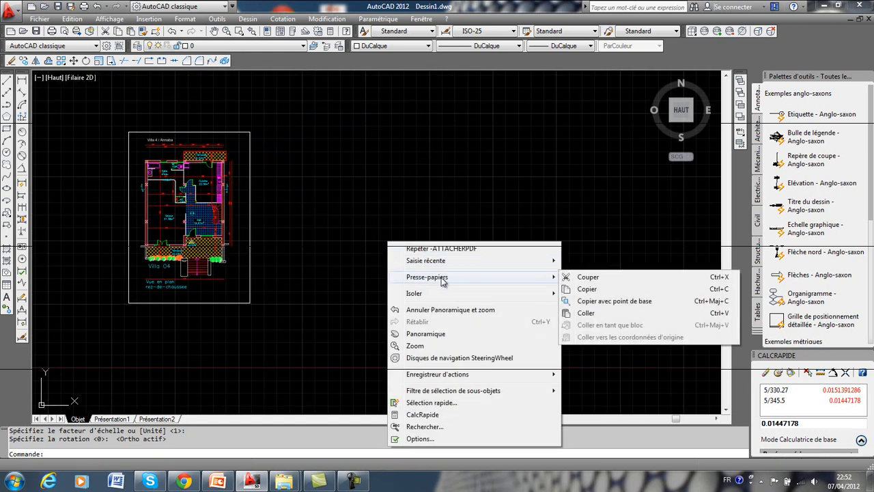
{"action": "left_click", "coordinate": [585, 313]}
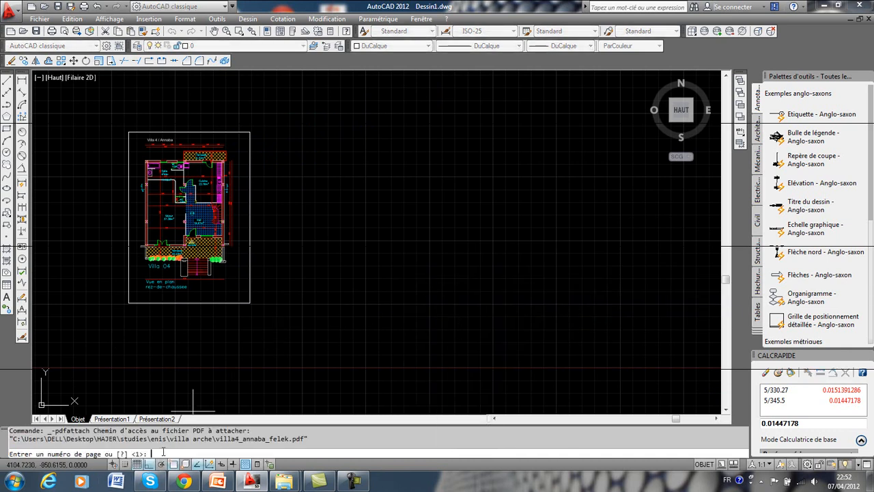
{"action": "type", "text": "2"}
{"action": "key", "text": "Return"}
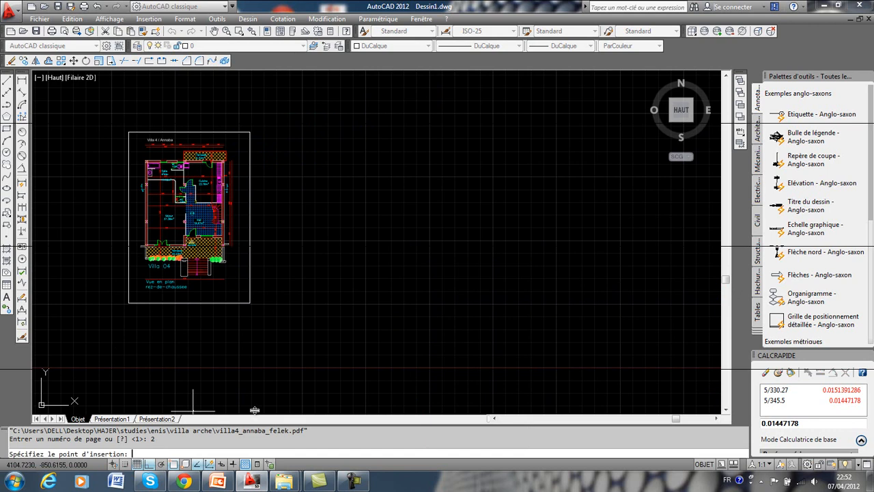
{"action": "left_click", "coordinate": [297, 303]}
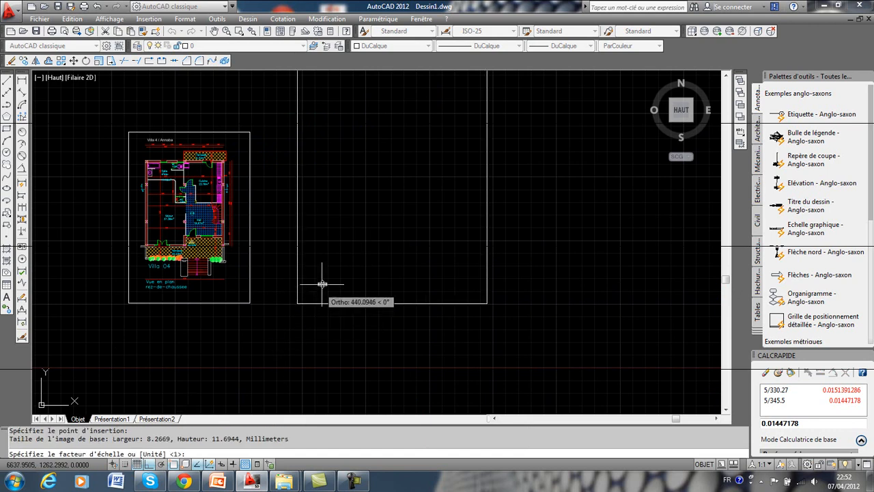
{"action": "left_click", "coordinate": [317, 293]}
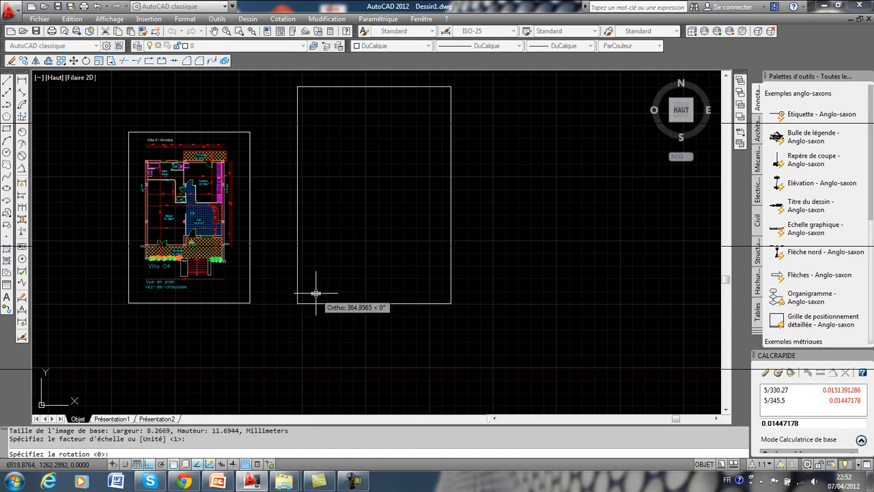
{"action": "left_click", "coordinate": [317, 293]}
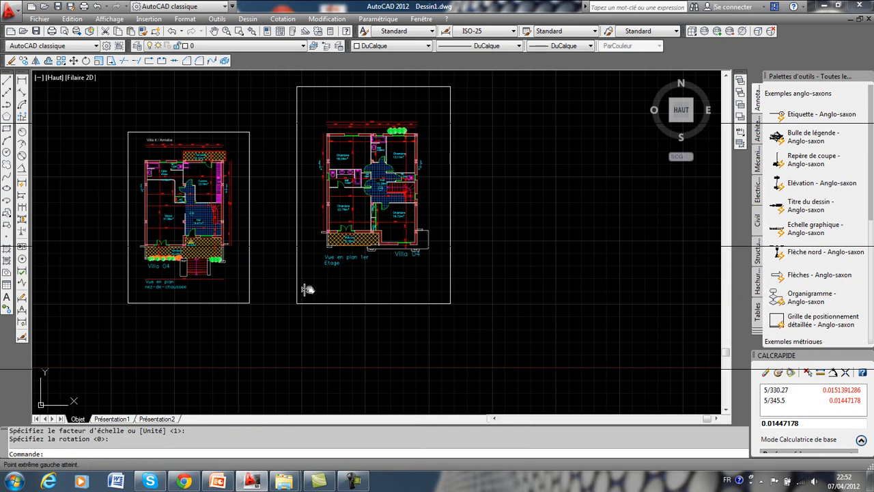
Paste page 3 of the PDF, the main façade, beside the first-floor plan, scaled freehand to about 333 and unrotated.
{"action": "middle_click_drag", "start_coordinate": [367, 289], "coordinate": [258, 304]}
{"action": "right_click", "coordinate": [432, 216]}
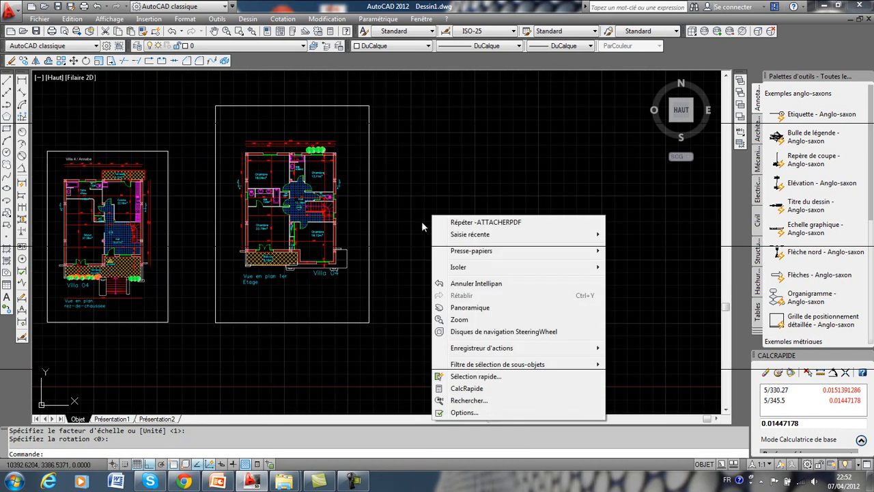
{"action": "mouse_move", "coordinate": [471, 251]}
{"action": "left_click", "coordinate": [631, 287]}
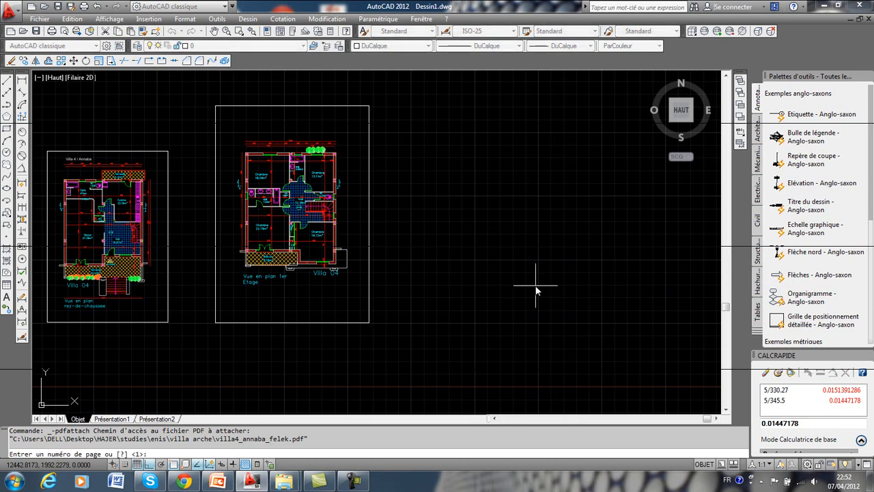
{"action": "type", "text": "3"}
{"action": "key", "text": "Return"}
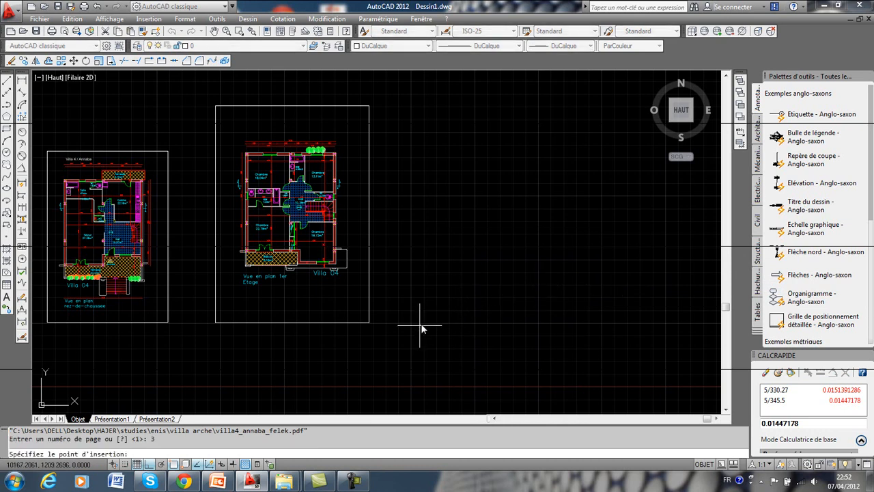
{"action": "left_click", "coordinate": [418, 331]}
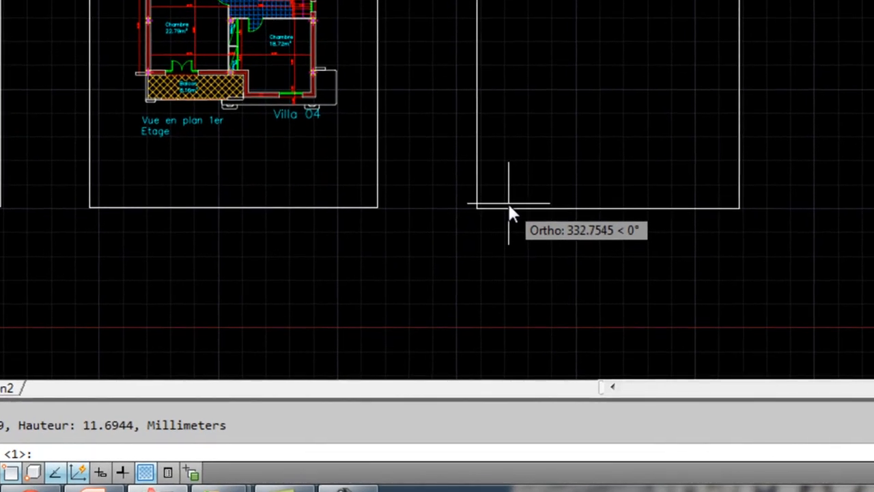
{"action": "key", "text": "Return"}
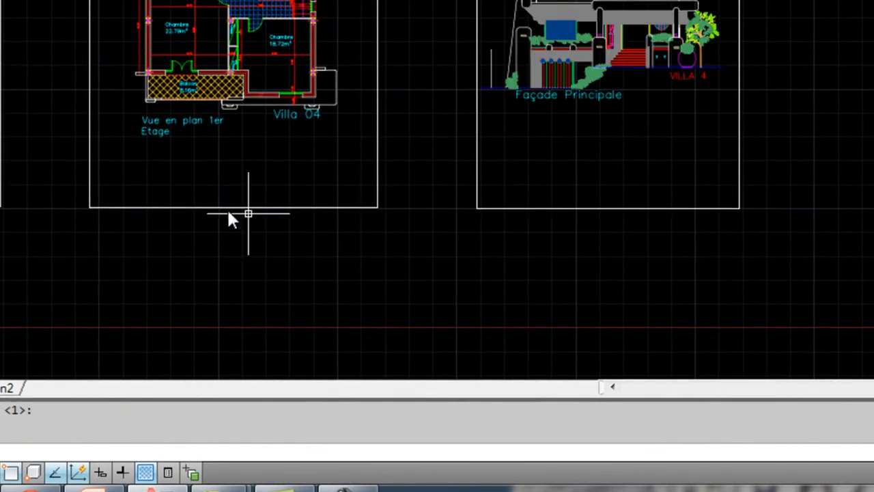
{"action": "middle_click_drag", "start_coordinate": [201, 224], "coordinate": [394, 249]}
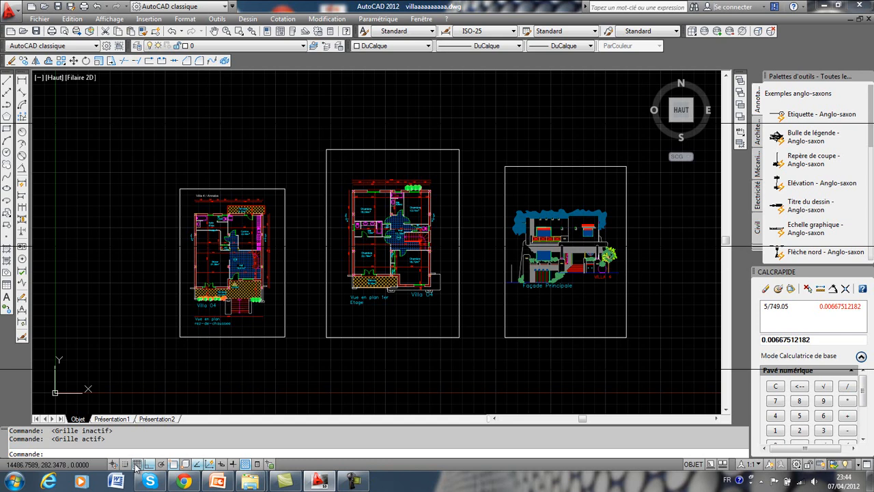
Turn off the drawing grid and examine the dimension lines along the terrace side of the ground-floor plan.
{"action": "left_click", "coordinate": [137, 464]}
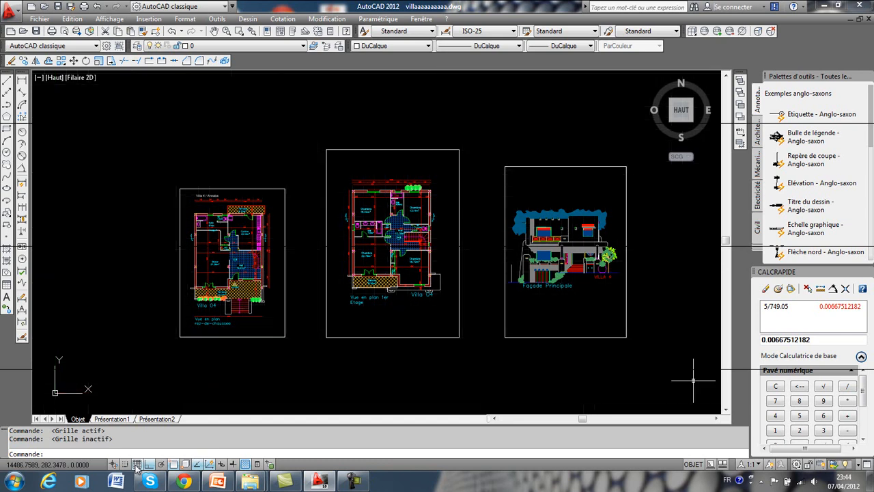
{"action": "left_click", "coordinate": [226, 282]}
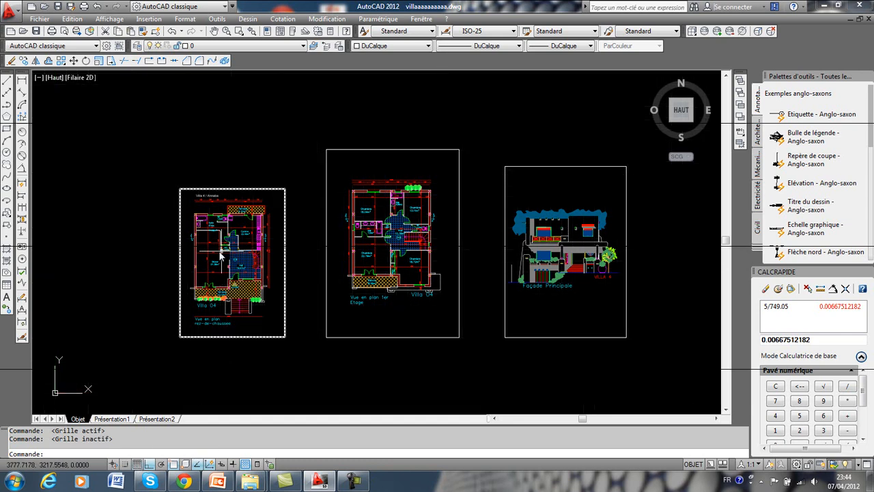
{"action": "middle_click_drag", "start_coordinate": [207, 248], "coordinate": [240, 237]}
{"action": "scroll", "coordinate": [240, 237], "scroll_direction": "up", "scroll_amount": 2}
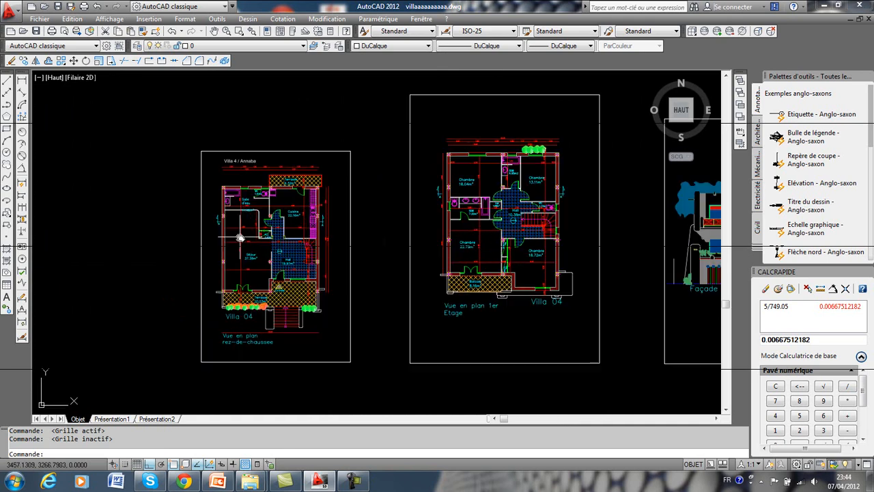
{"action": "scroll", "coordinate": [258, 268], "scroll_direction": "up", "scroll_amount": 2}
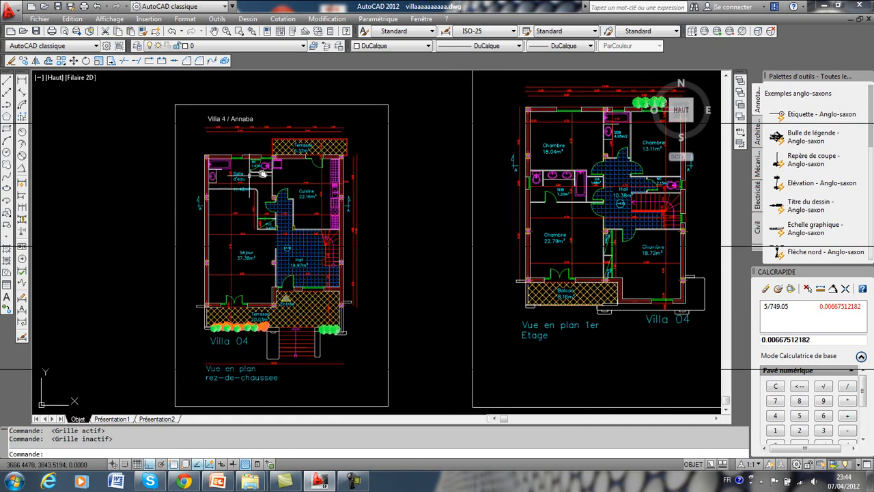
{"action": "scroll", "coordinate": [254, 138], "scroll_direction": "up", "scroll_amount": 2}
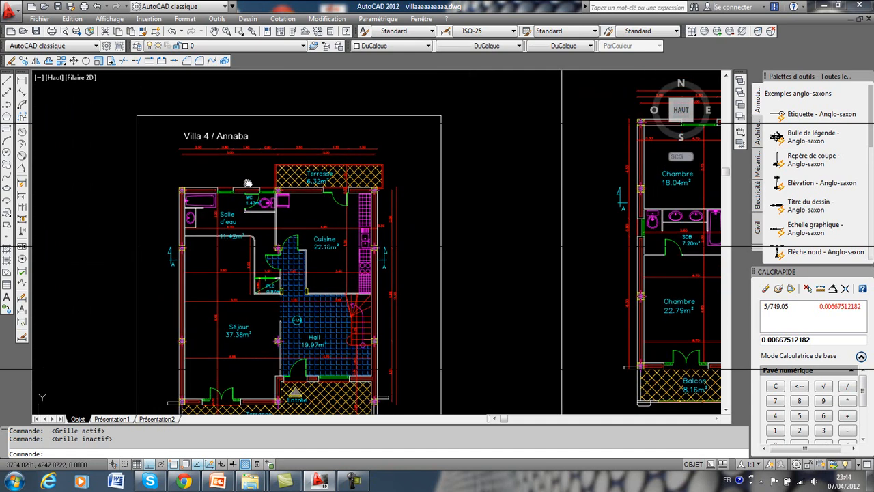
{"action": "scroll", "coordinate": [247, 183], "scroll_direction": "up", "scroll_amount": 2}
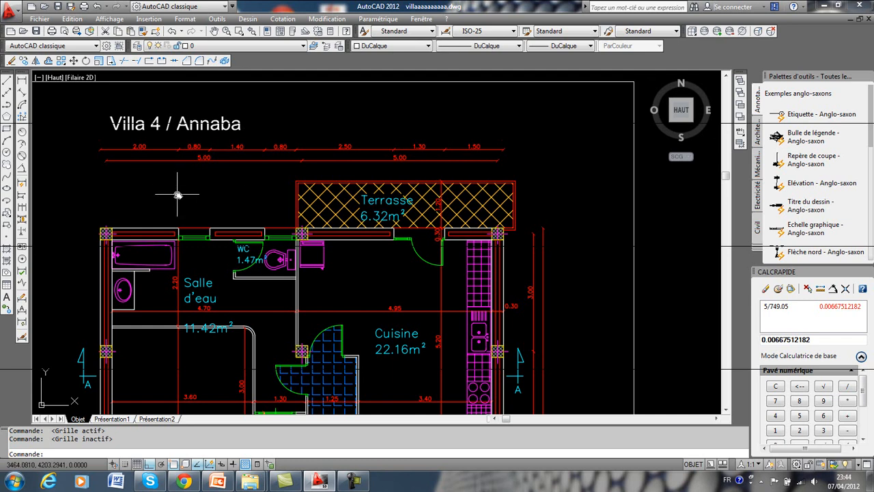
{"action": "scroll", "coordinate": [156, 204], "scroll_direction": "up", "scroll_amount": 2}
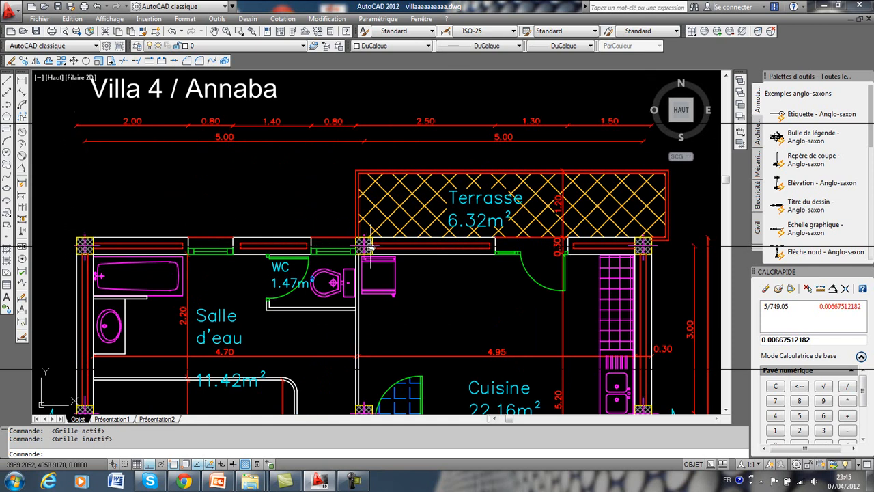
Add a linear dimension between the two column axes spanning the salle d'eau and WC, placed just beneath the plan's 5.00 dimension line.
{"action": "left_click", "coordinate": [23, 80]}
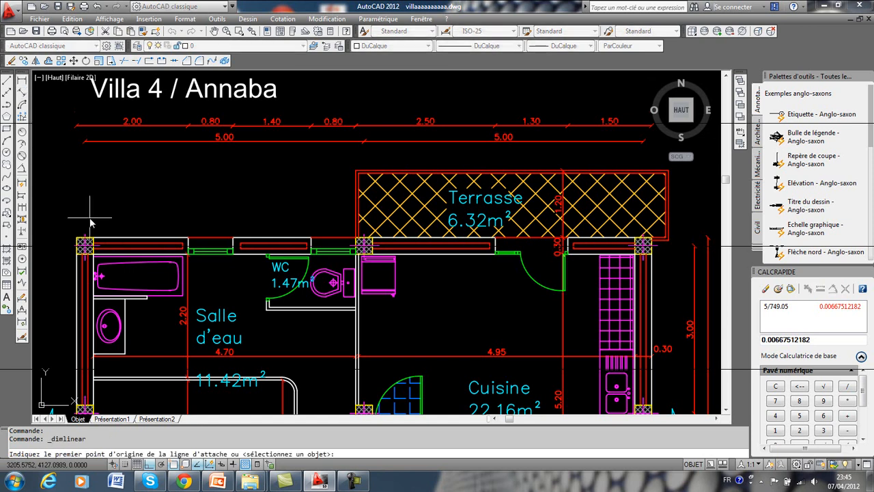
{"action": "scroll", "coordinate": [78, 254], "scroll_direction": "up", "scroll_amount": 6}
{"action": "left_click", "coordinate": [78, 254]}
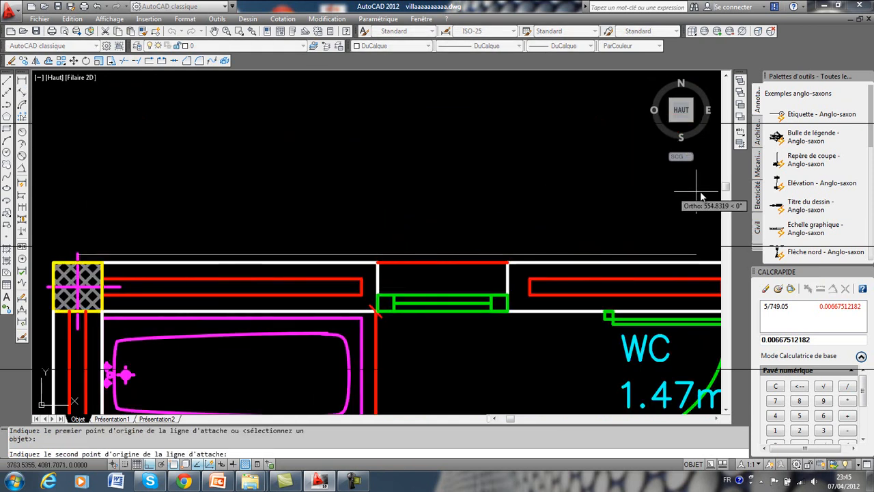
{"action": "middle_click_drag", "start_coordinate": [595, 218], "coordinate": [188, 247]}
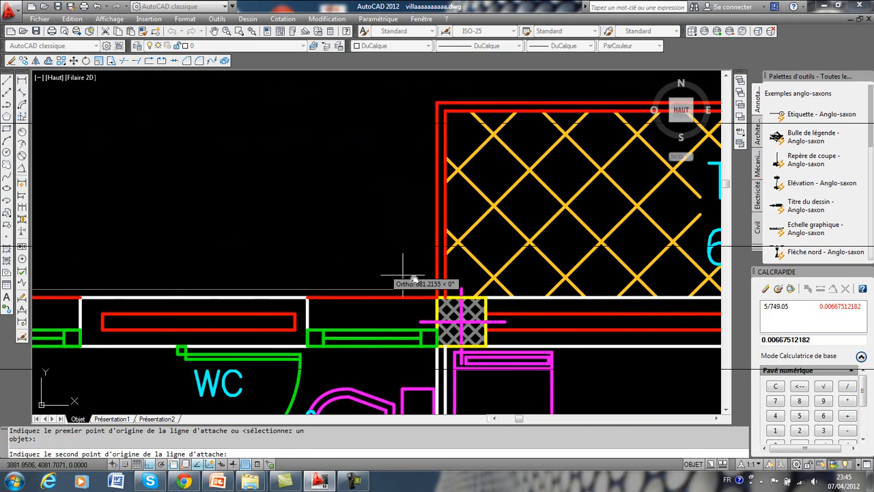
{"action": "left_click", "coordinate": [461, 297]}
{"action": "middle_click_drag", "start_coordinate": [401, 176], "coordinate": [433, 316]}
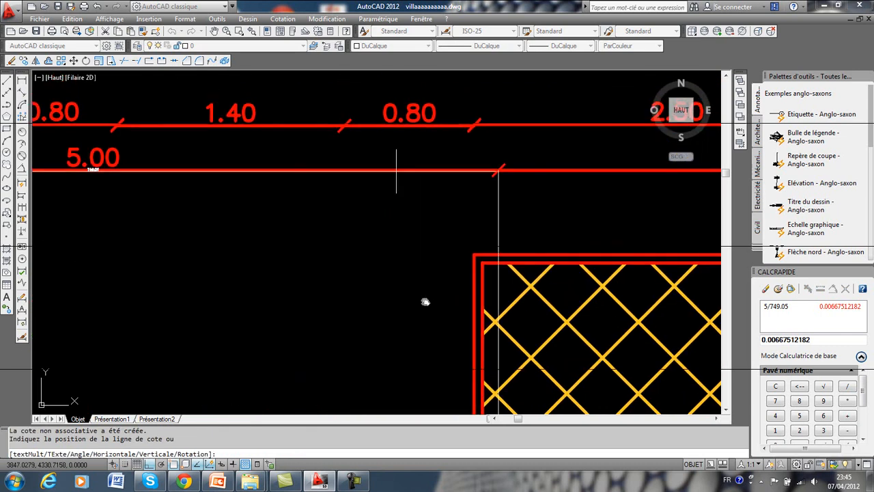
{"action": "left_click", "coordinate": [163, 189]}
{"action": "scroll", "coordinate": [204, 195], "scroll_direction": "up", "scroll_amount": 4}
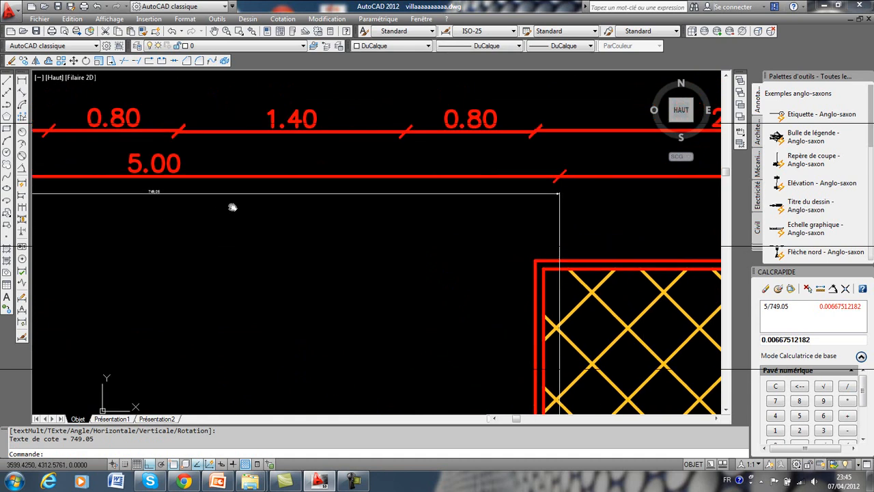
{"action": "scroll", "coordinate": [238, 217], "scroll_direction": "up", "scroll_amount": 2}
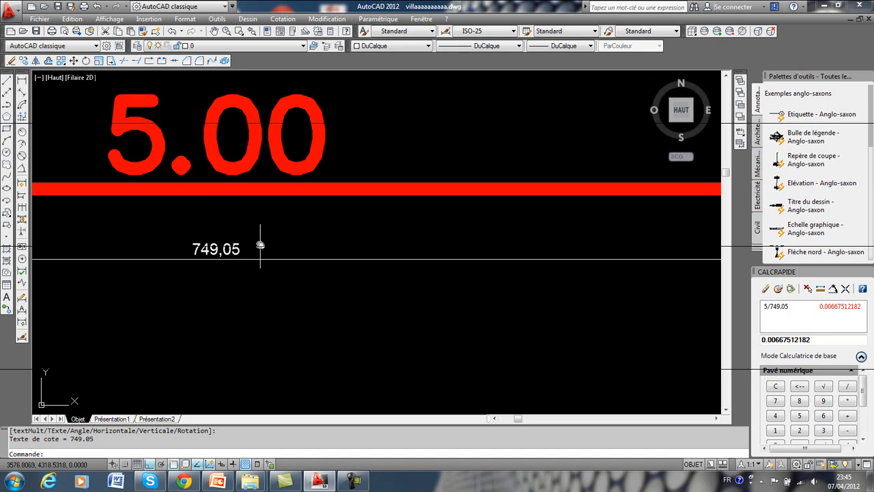
Reopen the quick calculator as a floating window and compute the scale factor 5/749.05.
{"action": "left_click", "coordinate": [332, 32]}
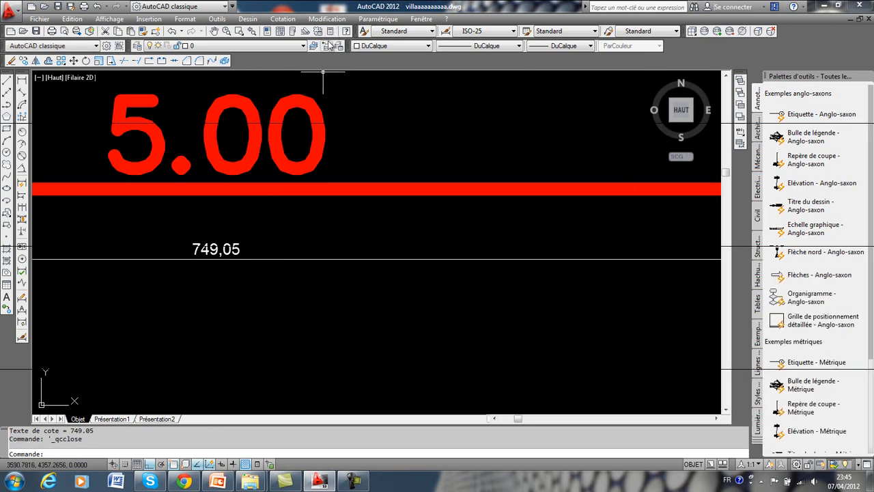
{"action": "left_click", "coordinate": [332, 32]}
{"action": "left_click_drag", "start_coordinate": [812, 273], "coordinate": [505, 195]}
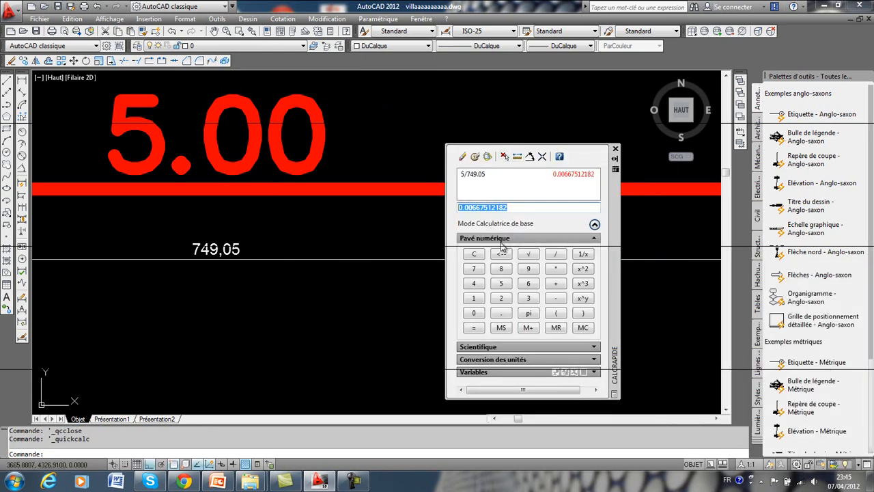
{"action": "left_click", "coordinate": [507, 285]}
{"action": "left_click", "coordinate": [555, 255]}
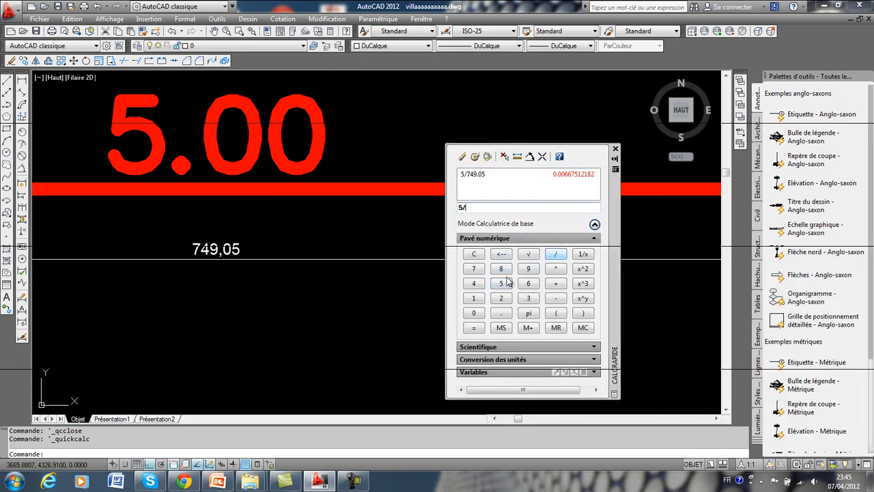
{"action": "left_click", "coordinate": [474, 283]}
{"action": "left_click", "coordinate": [527, 268]}
{"action": "left_click", "coordinate": [474, 313]}
{"action": "left_click", "coordinate": [501, 283]}
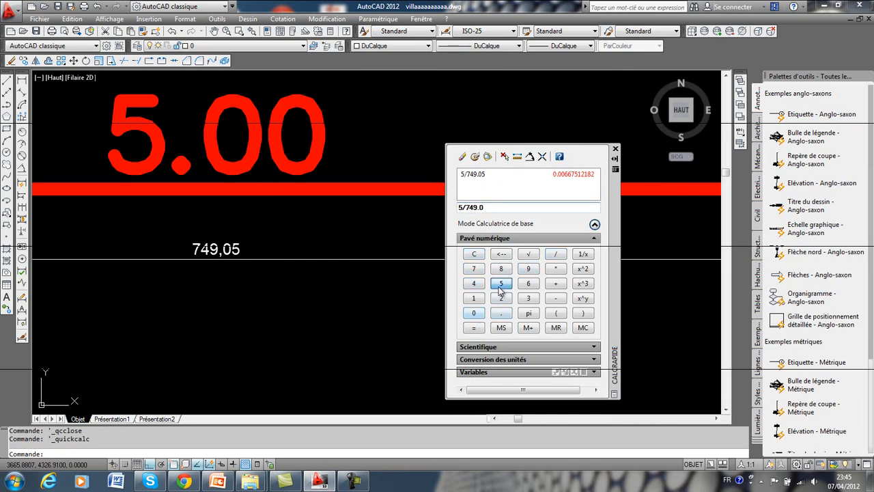
{"action": "left_click", "coordinate": [481, 329]}
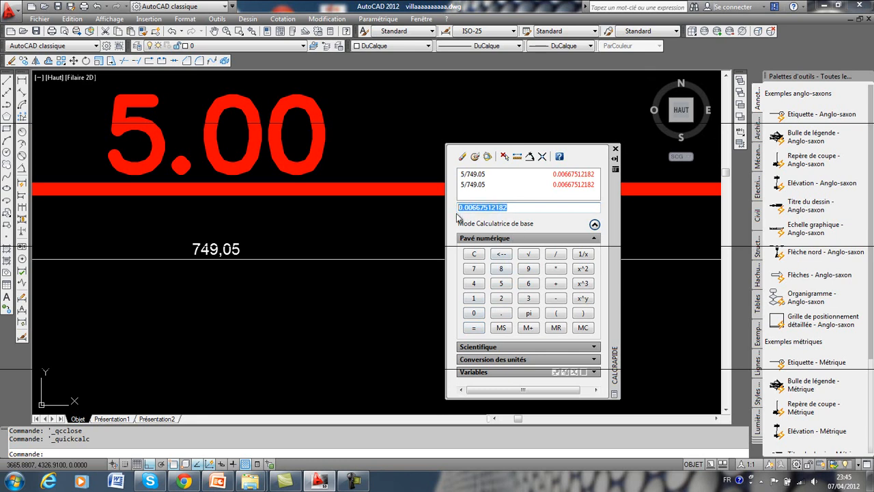
Copy the calculated scale factor and dock the calculator back with the tool palettes.
{"action": "right_click", "coordinate": [477, 213]}
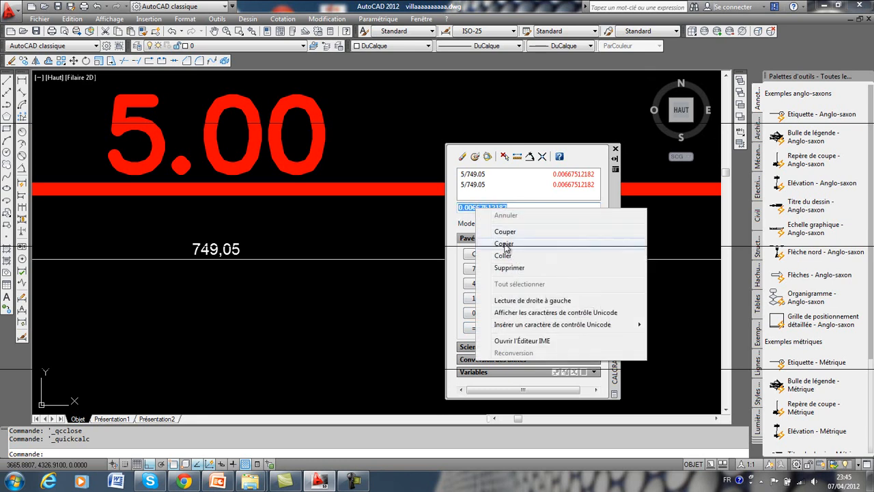
{"action": "left_click", "coordinate": [513, 246]}
{"action": "mouse_move", "coordinate": [618, 209]}
{"action": "left_mouse_down"}
{"action": "mouse_move", "coordinate": [683, 232]}
{"action": "mouse_move", "coordinate": [845, 258]}
{"action": "left_mouse_up"}
Scale the ground-floor PDF plan by the copied factor 0.00667512182, using the upper-left corner of its frame as base point.
{"action": "scroll", "coordinate": [395, 230], "scroll_direction": "down", "scroll_amount": 8}
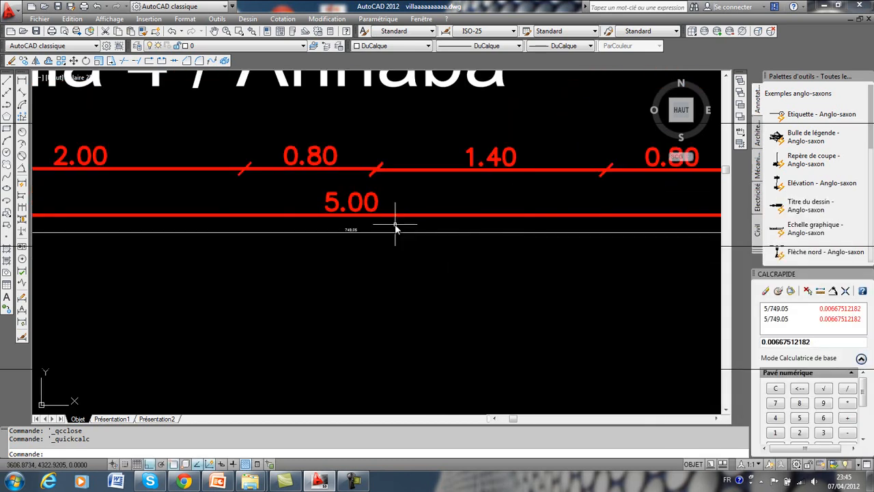
{"action": "scroll", "coordinate": [421, 301], "scroll_direction": "down", "scroll_amount": 4}
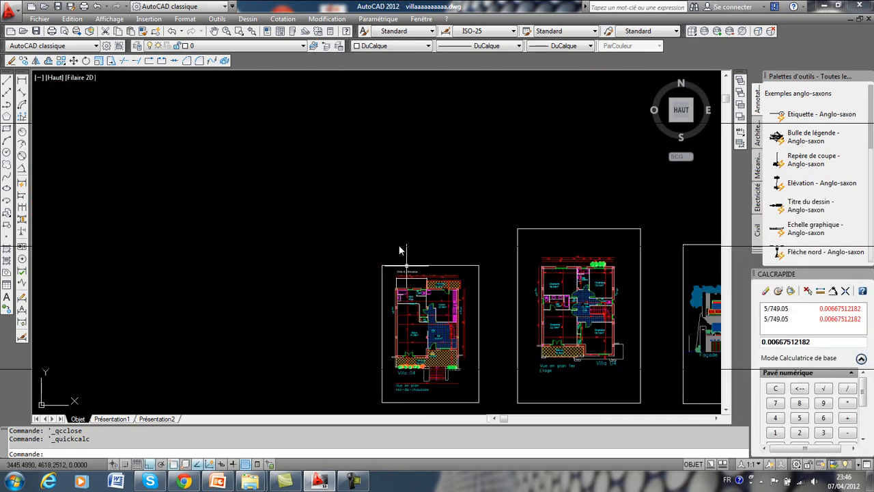
{"action": "middle_click_drag", "start_coordinate": [423, 308], "coordinate": [379, 227]}
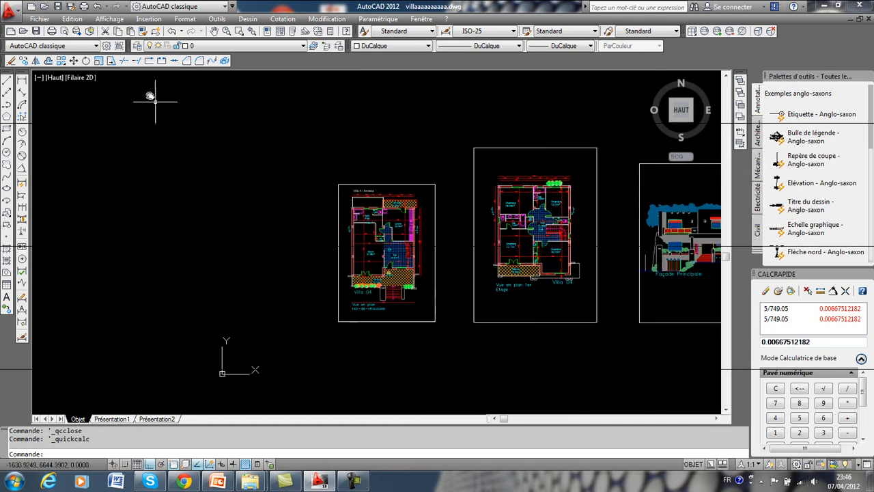
{"action": "left_click", "coordinate": [99, 62]}
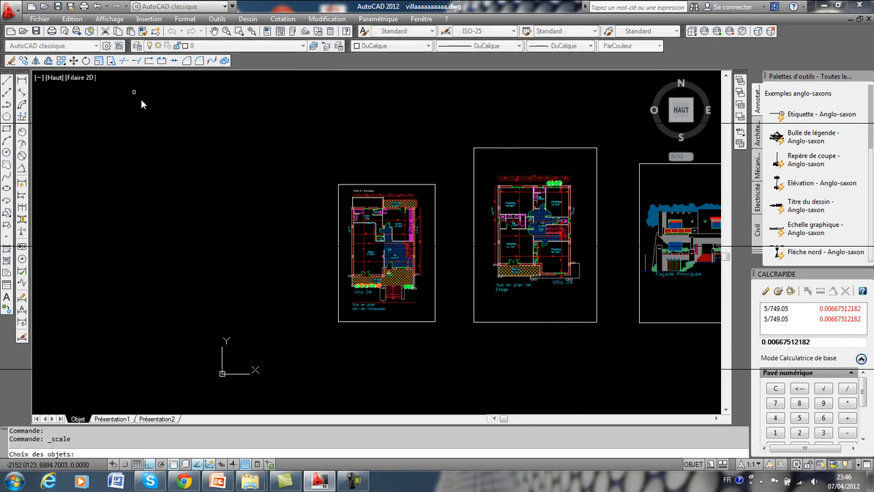
{"action": "left_click", "coordinate": [381, 190]}
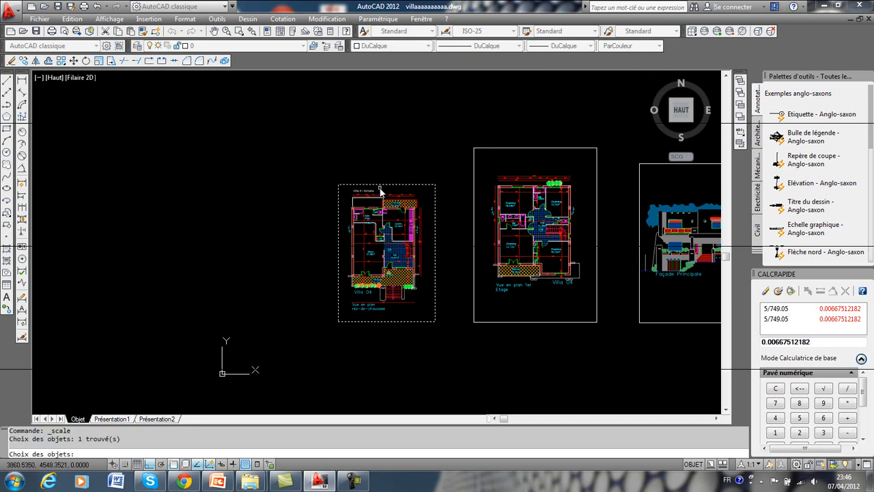
{"action": "key", "text": "Return"}
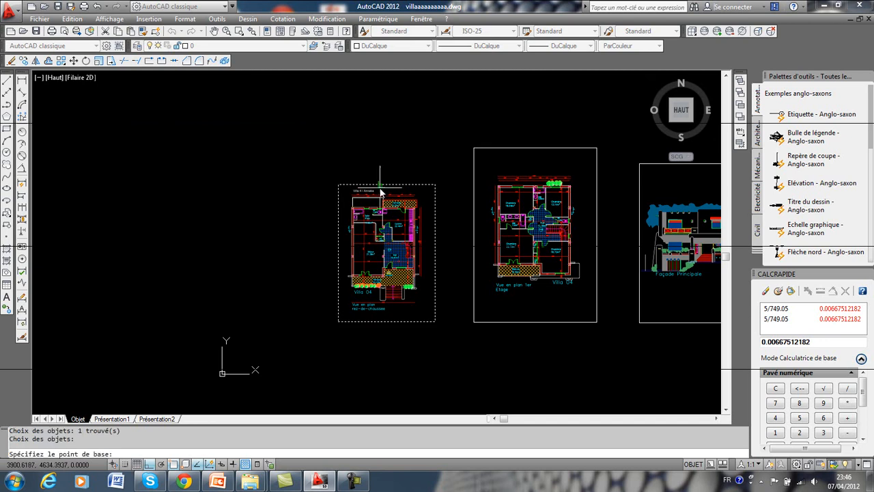
{"action": "left_click", "coordinate": [337, 185]}
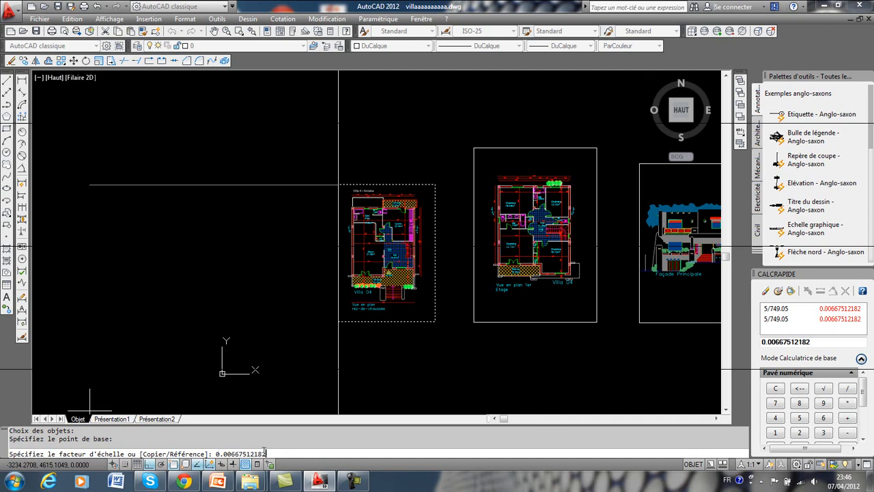
{"action": "key", "text": "Return"}
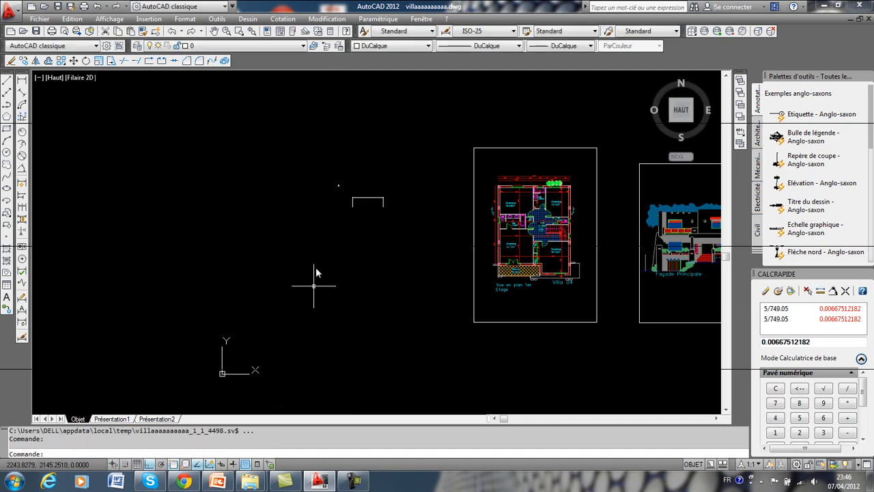
Delete the leftover linear dimension that was drawn on the plan before scaling.
{"action": "scroll", "coordinate": [340, 188], "scroll_direction": "up", "scroll_amount": 8}
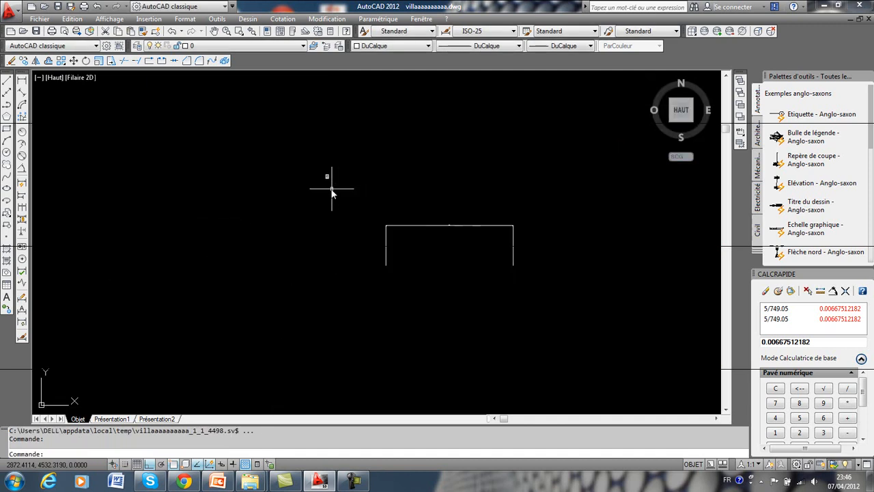
{"action": "scroll", "coordinate": [289, 201], "scroll_direction": "up", "scroll_amount": 6}
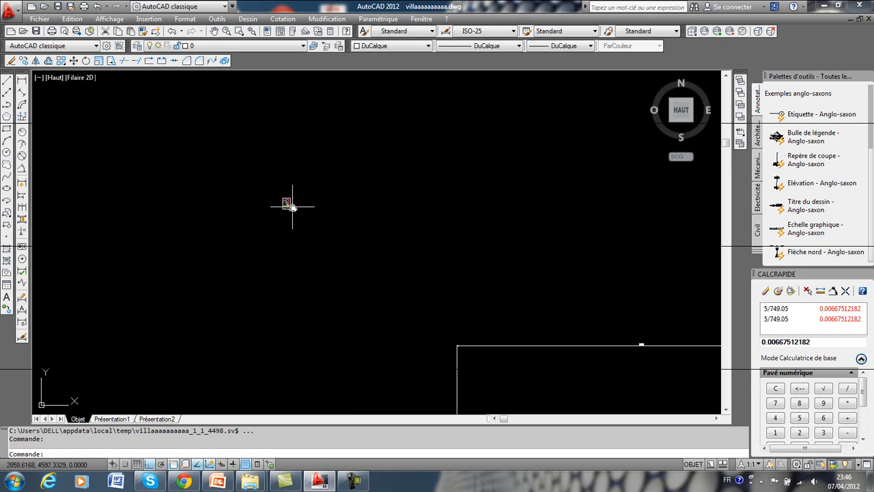
{"action": "scroll", "coordinate": [272, 207], "scroll_direction": "up", "scroll_amount": 4}
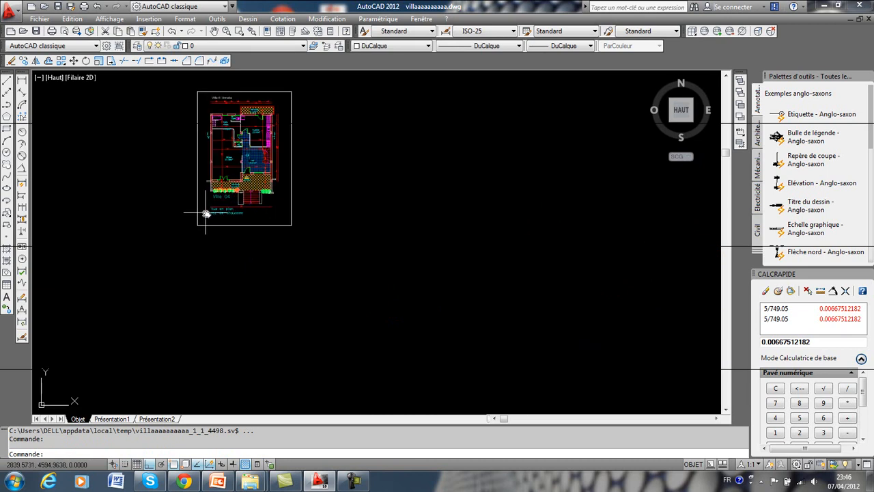
{"action": "scroll", "coordinate": [268, 212], "scroll_direction": "down", "scroll_amount": 7}
{"action": "scroll", "coordinate": [268, 212], "scroll_direction": "down", "scroll_amount": 5}
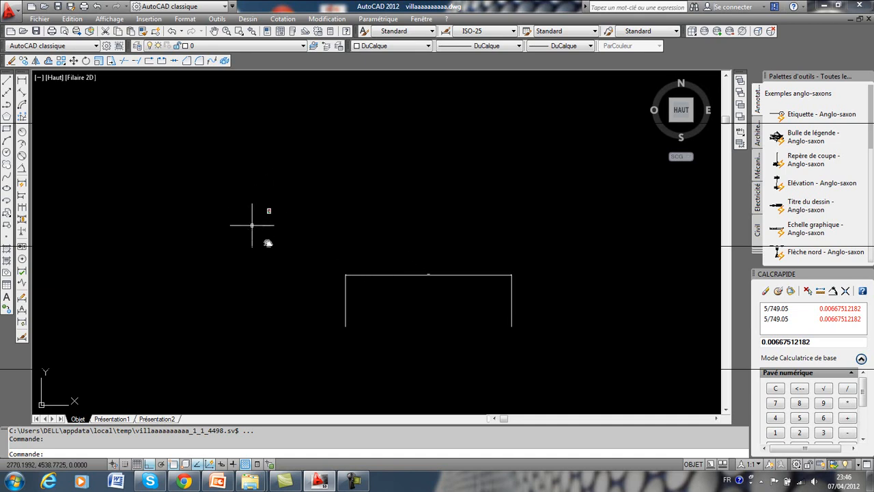
{"action": "left_click", "coordinate": [481, 247]}
{"action": "left_click", "coordinate": [391, 301]}
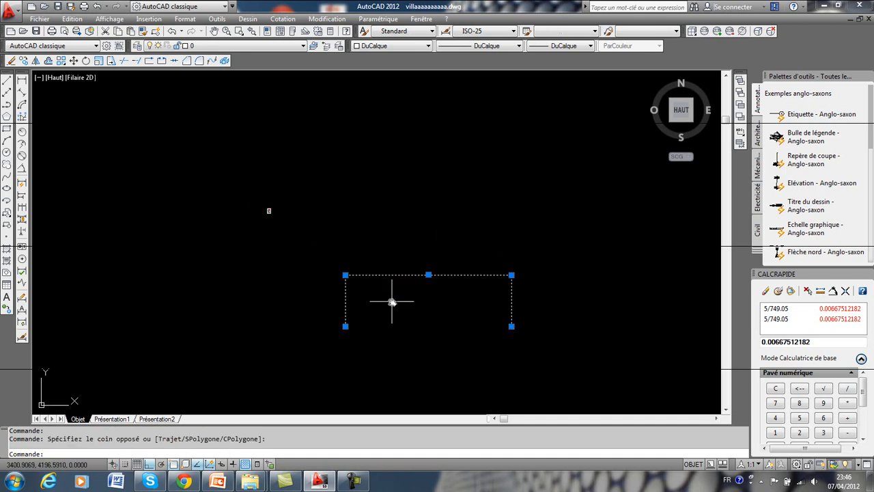
{"action": "key", "text": "Delete"}
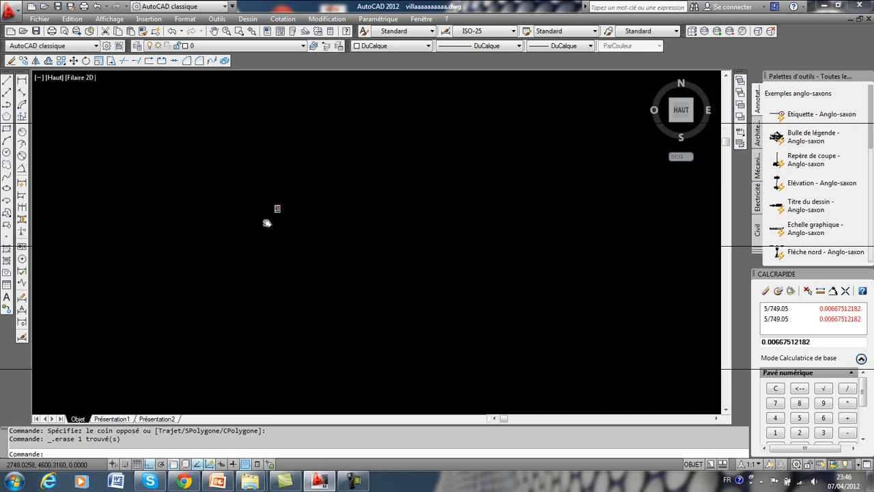
Check the scaled ground-floor plan with a temporary linear dimension between the same two column axes, and cancel it without placing it.
{"action": "scroll", "coordinate": [302, 198], "scroll_direction": "up", "scroll_amount": 12}
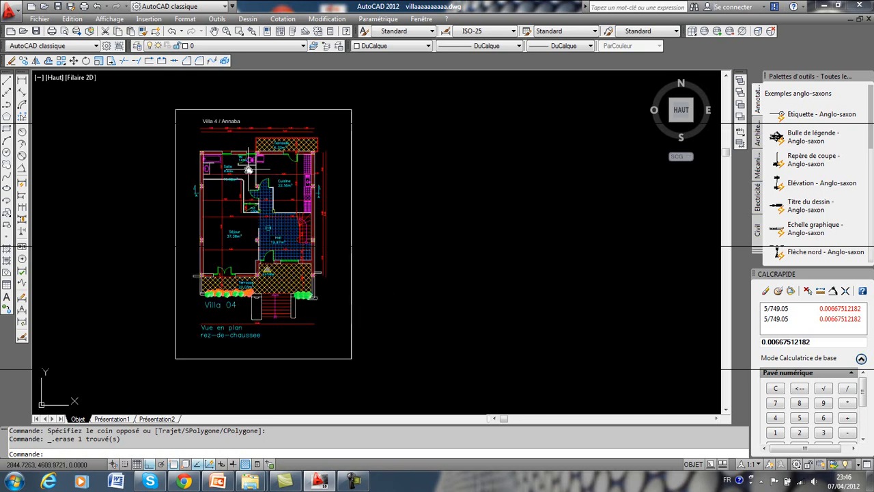
{"action": "scroll", "coordinate": [238, 153], "scroll_direction": "up", "scroll_amount": 4}
{"action": "middle_click_drag", "start_coordinate": [223, 124], "coordinate": [281, 299]}
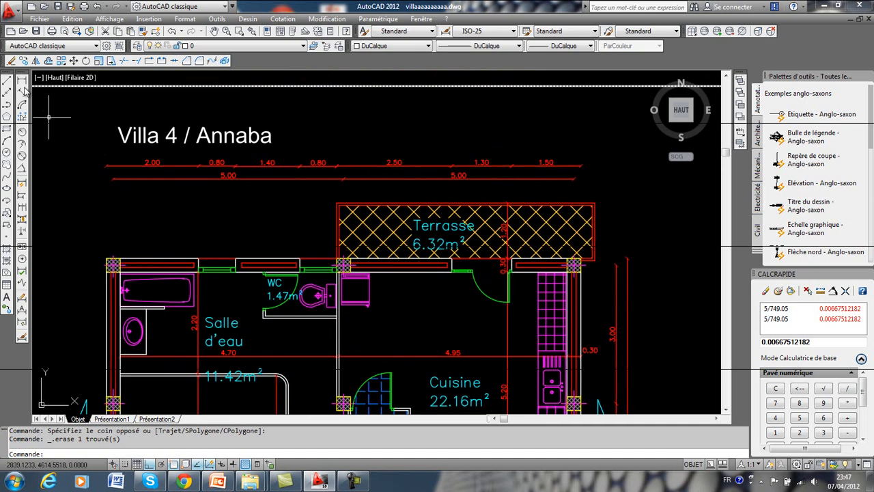
{"action": "left_click", "coordinate": [21, 81]}
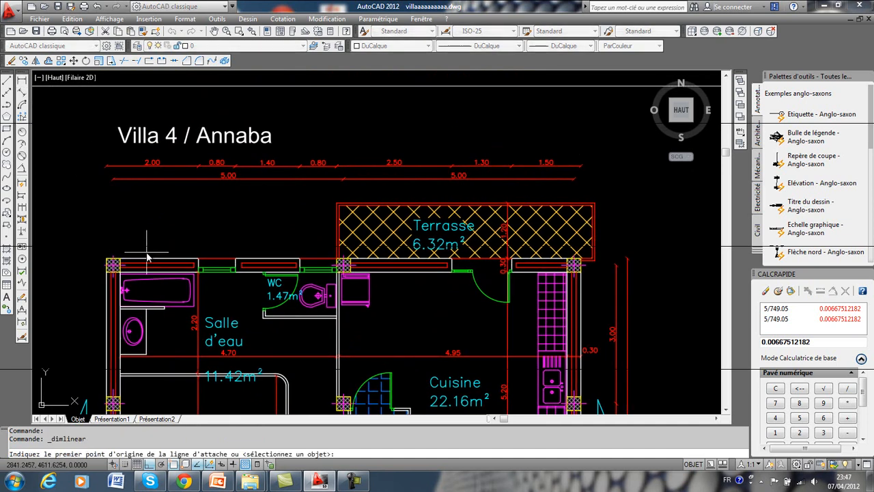
{"action": "scroll", "coordinate": [146, 257], "scroll_direction": "up", "scroll_amount": 1}
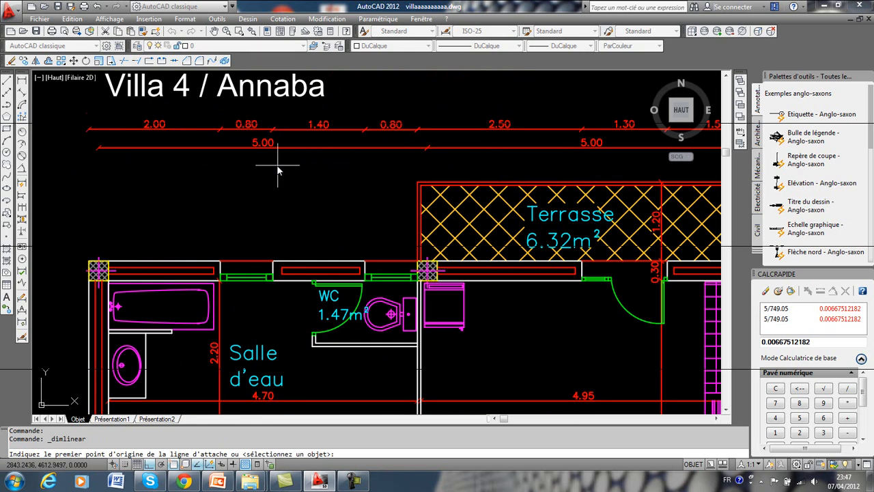
{"action": "scroll", "coordinate": [101, 255], "scroll_direction": "up", "scroll_amount": 2}
{"action": "left_click", "coordinate": [108, 262]}
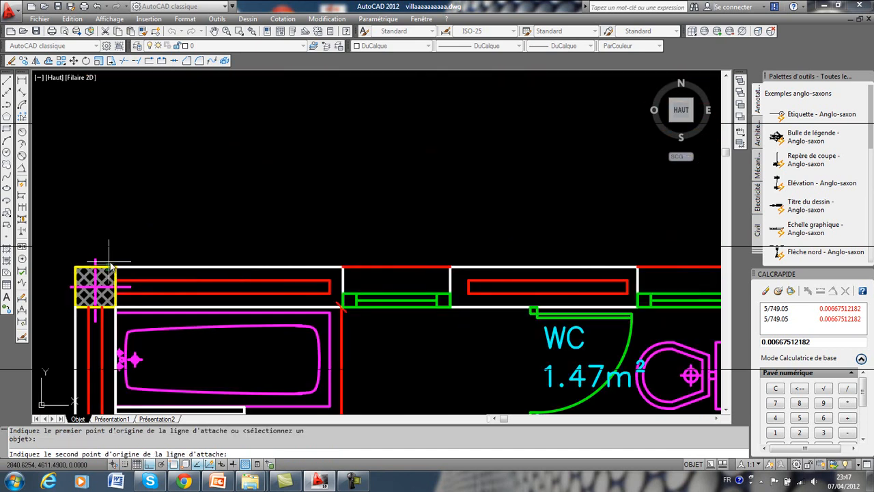
{"action": "middle_click_drag", "start_coordinate": [664, 222], "coordinate": [283, 253]}
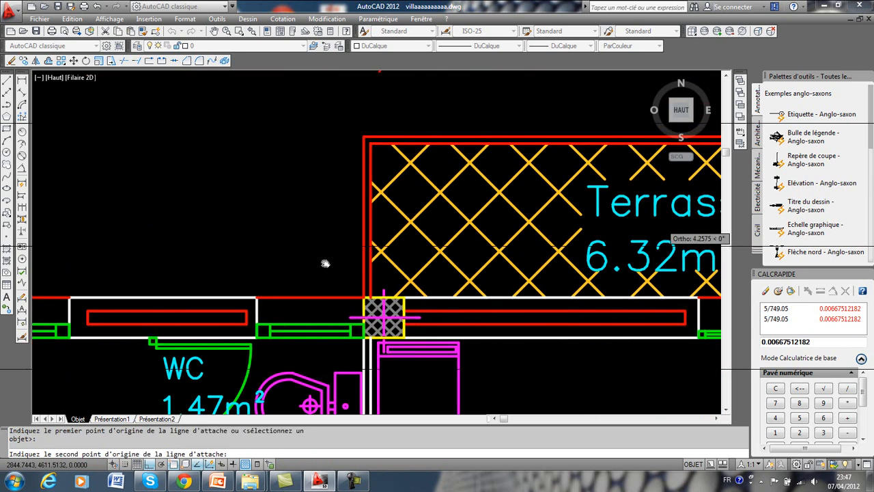
{"action": "left_click", "coordinate": [384, 292]}
{"action": "scroll", "coordinate": [369, 191], "scroll_direction": "down", "scroll_amount": 4}
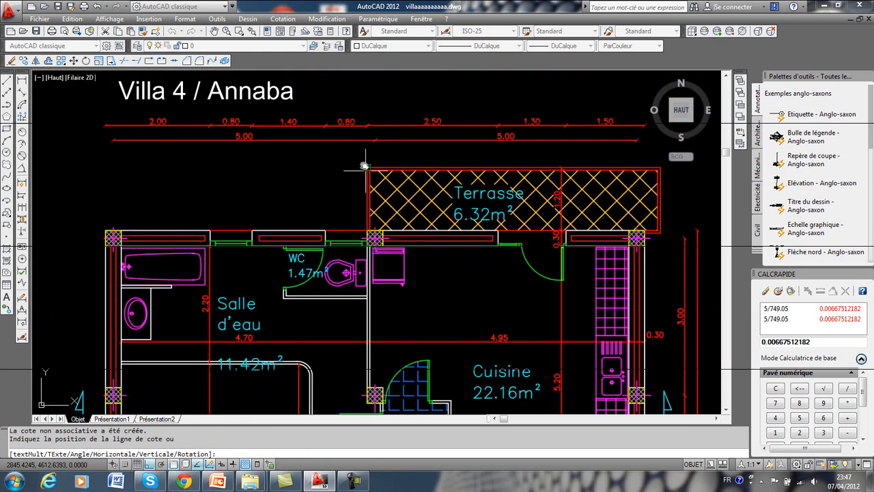
{"action": "scroll", "coordinate": [362, 131], "scroll_direction": "down", "scroll_amount": 5}
{"action": "middle_click_drag", "start_coordinate": [362, 130], "coordinate": [363, 162]}
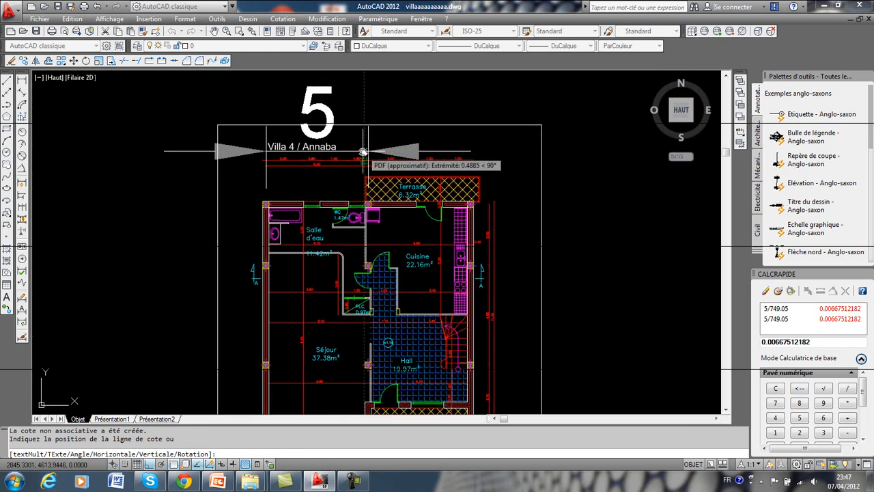
{"action": "key", "text": "Escape"}
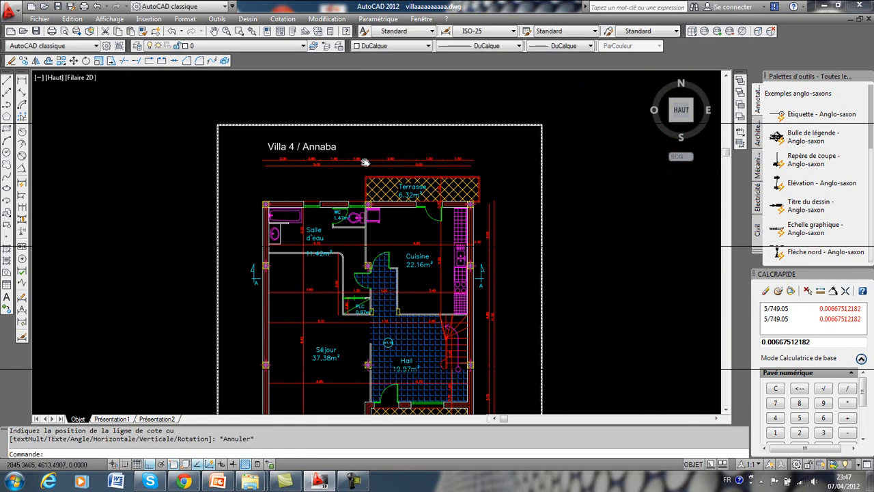
{"action": "scroll", "coordinate": [365, 162], "scroll_direction": "down", "scroll_amount": 6}
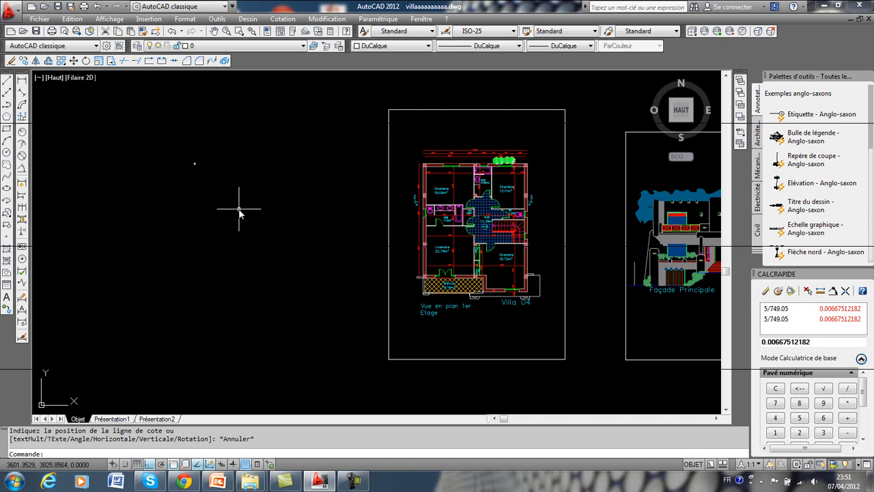
Place a linear dimension between the first two column axes along the upper wall of the first-floor plan.
{"action": "middle_click_drag", "start_coordinate": [429, 206], "coordinate": [243, 226]}
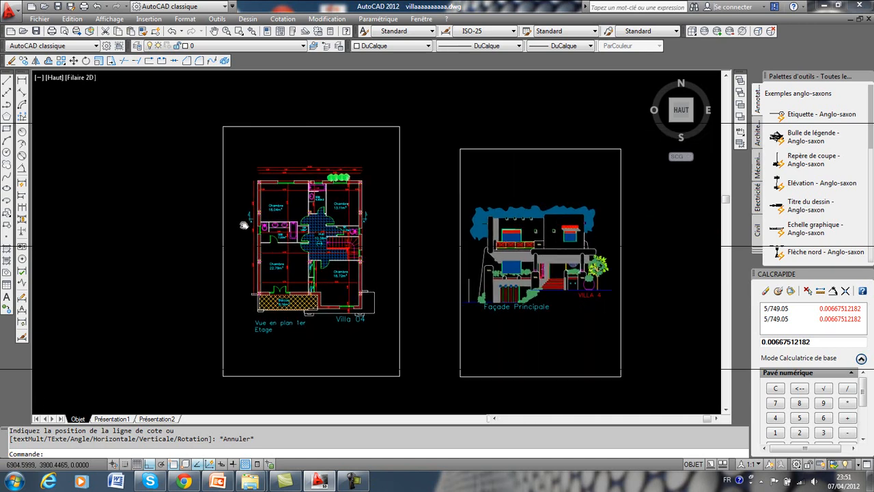
{"action": "scroll", "coordinate": [244, 225], "scroll_direction": "up", "scroll_amount": 10}
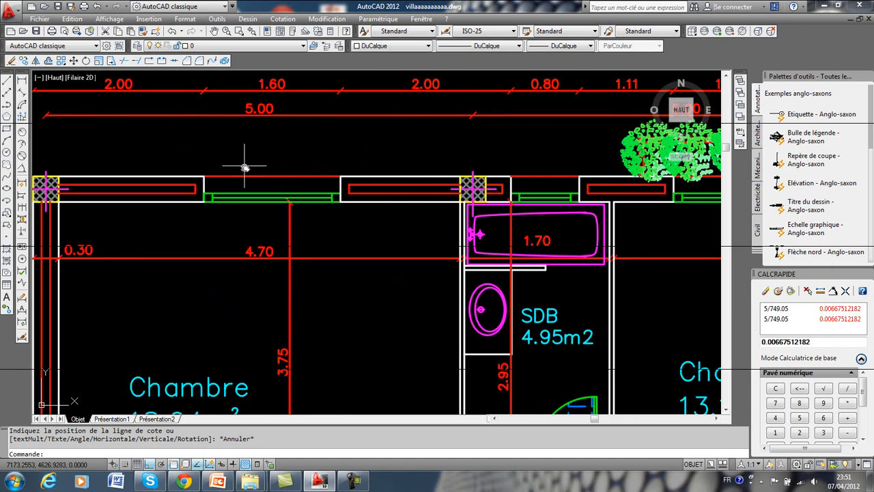
{"action": "middle_click_drag", "start_coordinate": [245, 167], "coordinate": [260, 196]}
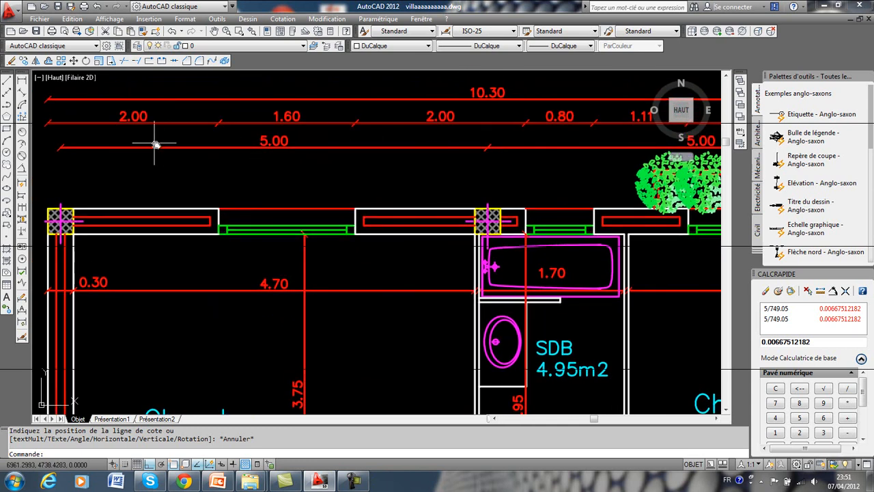
{"action": "left_click", "coordinate": [22, 82]}
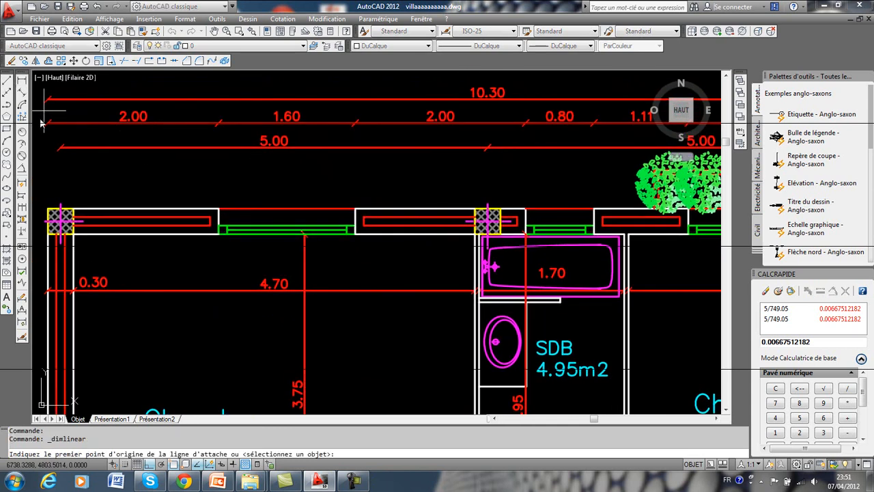
{"action": "left_click", "coordinate": [61, 205]}
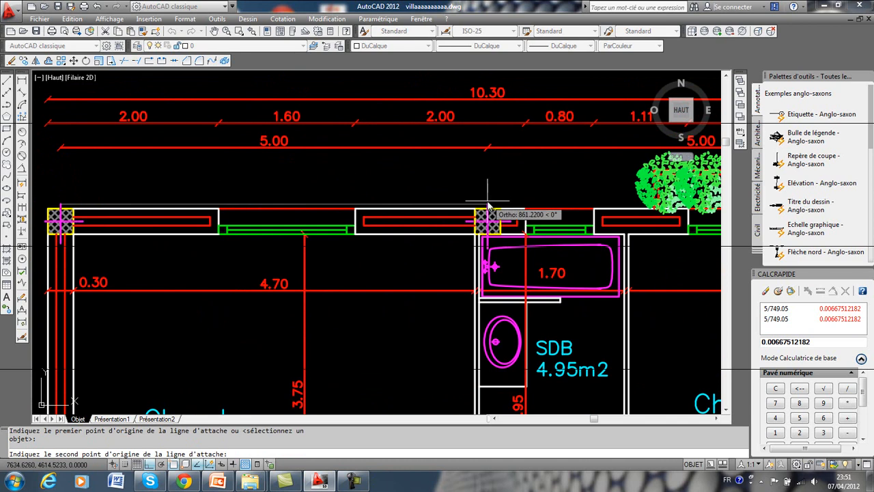
{"action": "left_click", "coordinate": [488, 213]}
{"action": "left_click", "coordinate": [451, 159]}
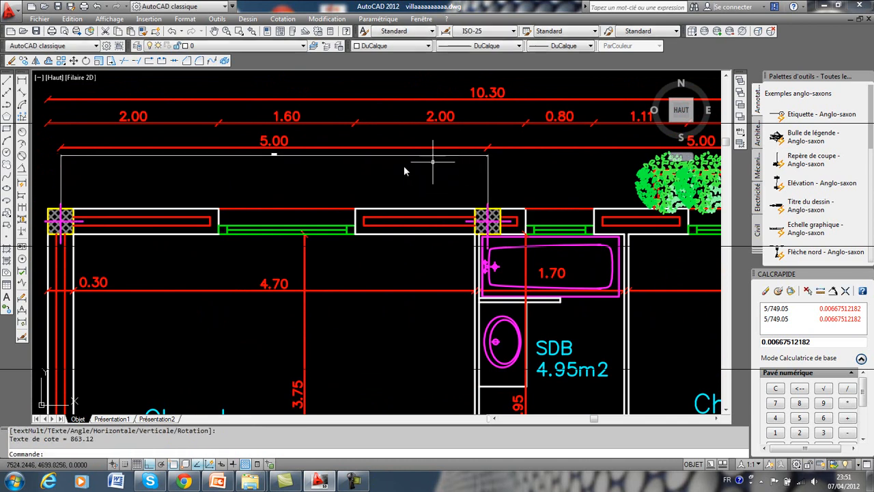
{"action": "scroll", "coordinate": [262, 152], "scroll_direction": "up", "scroll_amount": 4}
{"action": "middle_click_drag", "start_coordinate": [322, 136], "coordinate": [230, 198]}
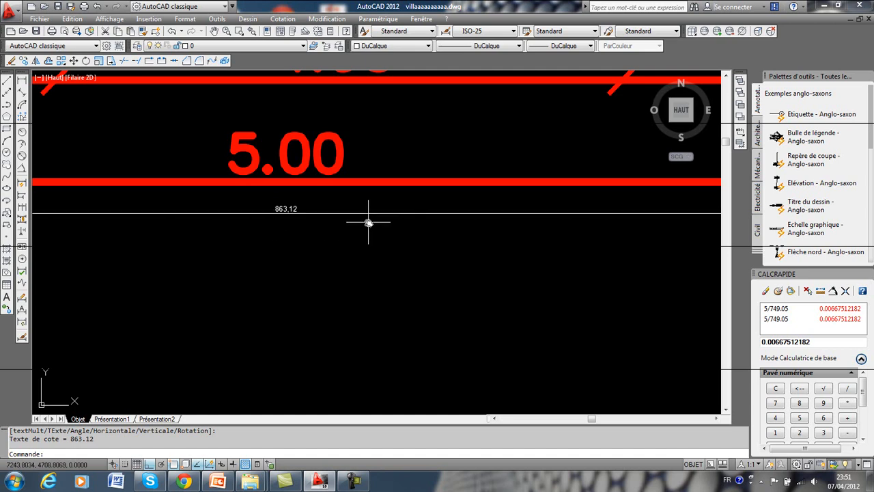
Undock the quick calculator over the drawing and calculate the first-floor scale factor as 5/863.12.
{"action": "mouse_move", "coordinate": [812, 277]}
{"action": "left_mouse_down"}
{"action": "mouse_move", "coordinate": [467, 122]}
{"action": "mouse_move", "coordinate": [574, 176]}
{"action": "left_mouse_up"}
{"action": "left_click_drag", "start_coordinate": [544, 230], "coordinate": [522, 233]}
{"action": "left_click", "coordinate": [572, 309]}
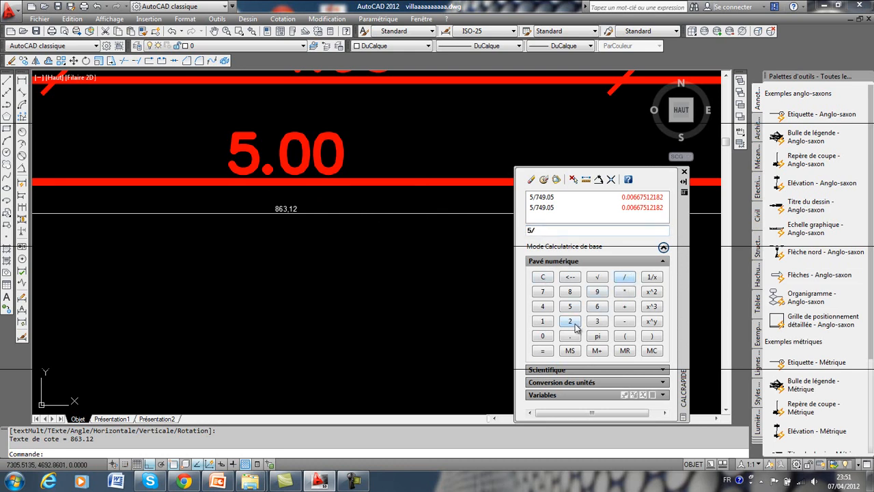
{"action": "left_click", "coordinate": [596, 307]}
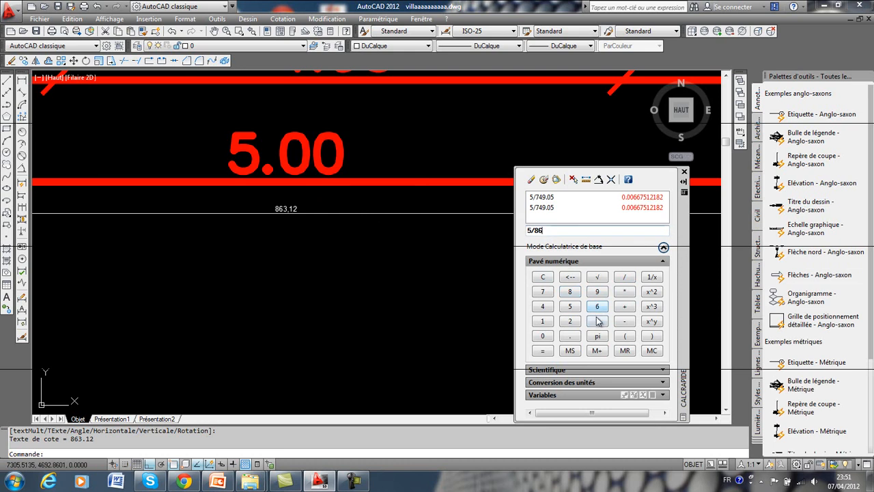
{"action": "left_click", "coordinate": [549, 322]}
{"action": "left_click", "coordinate": [543, 351]}
Copy the calculated first-floor scale factor and dock the calculator back below the tool palettes.
{"action": "left_click_drag", "start_coordinate": [551, 230], "coordinate": [505, 230]}
{"action": "key", "text": "ctrl+c"}
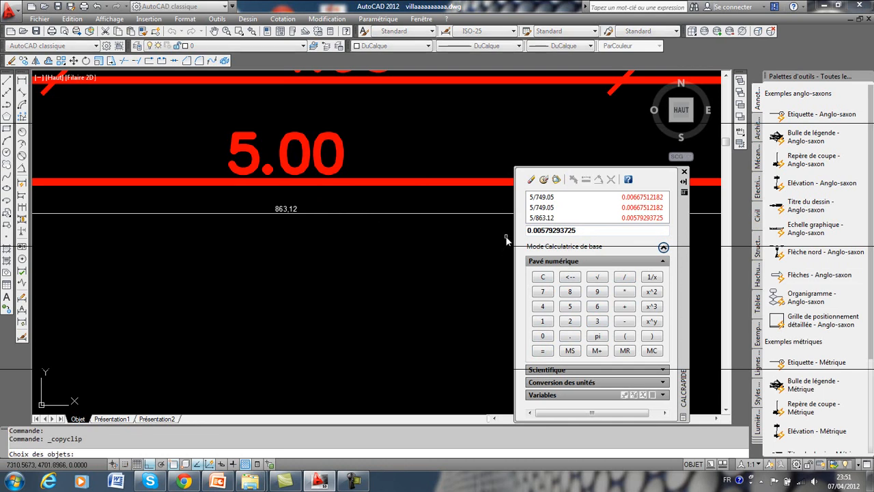
{"action": "left_click_drag", "start_coordinate": [580, 230], "coordinate": [517, 230]}
{"action": "right_click", "coordinate": [551, 230]}
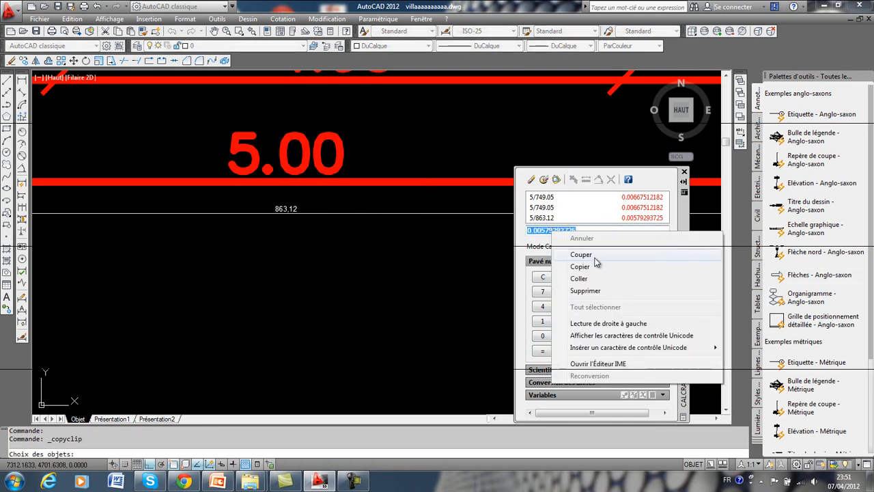
{"action": "left_click", "coordinate": [595, 269]}
{"action": "mouse_move", "coordinate": [681, 220]}
{"action": "left_mouse_down"}
{"action": "mouse_move", "coordinate": [717, 225]}
{"action": "mouse_move", "coordinate": [806, 273]}
{"action": "left_mouse_up"}
Scale the first-floor PDF plan by the copied factor 0.00579293725, using the upper-left corner of its frame as base point.
{"action": "scroll", "coordinate": [276, 205], "scroll_direction": "down", "scroll_amount": 10}
{"action": "scroll", "coordinate": [248, 181], "scroll_direction": "down", "scroll_amount": 3}
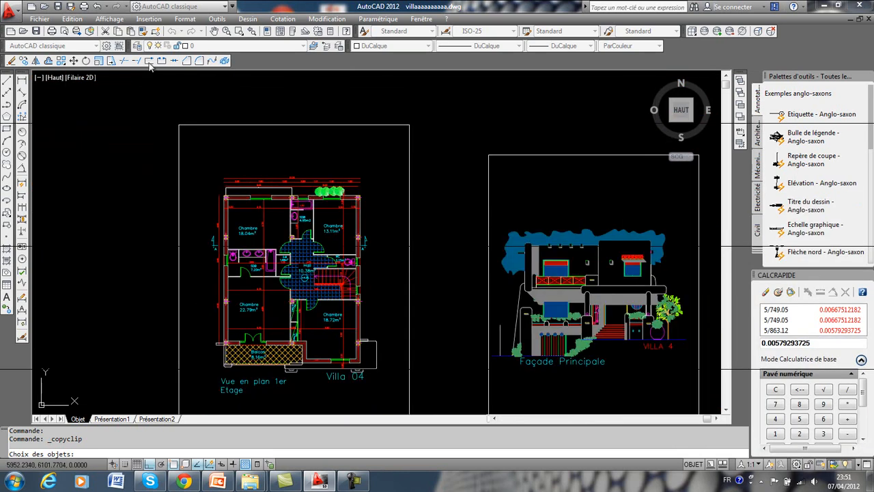
{"action": "left_click", "coordinate": [236, 126]}
{"action": "key", "text": "Return"}
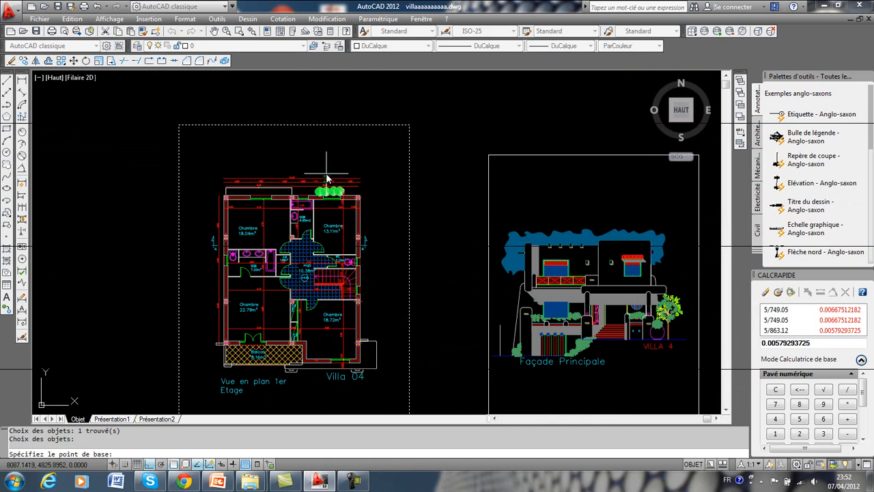
{"action": "left_click", "coordinate": [178, 125]}
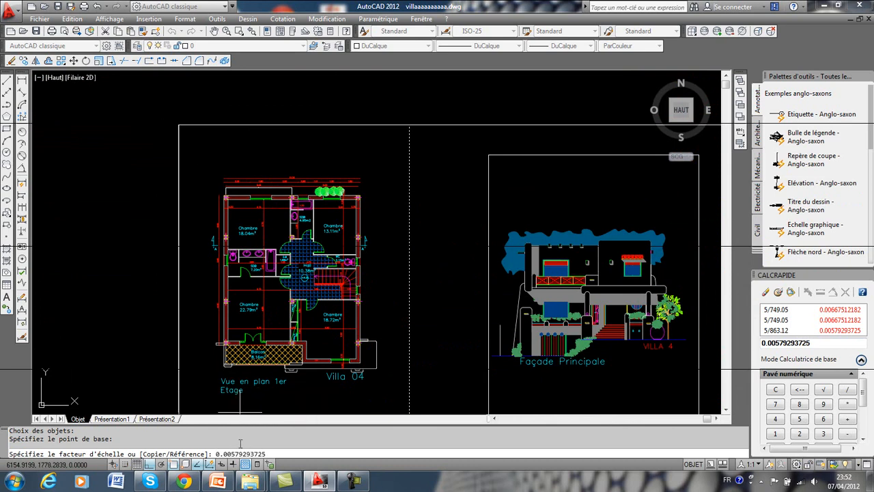
{"action": "key", "text": "Return"}
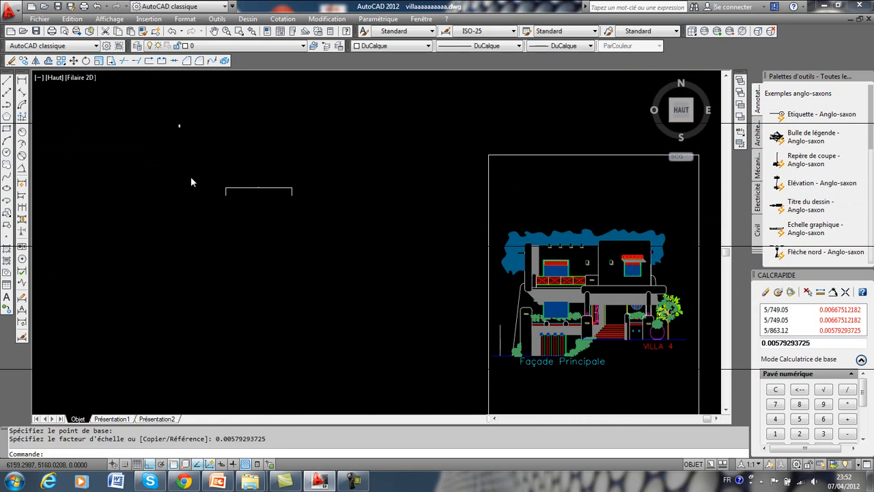
Delete the leftover linear dimension that was drawn on the first-floor plan before scaling.
{"action": "scroll", "coordinate": [191, 181], "scroll_direction": "down", "scroll_amount": 6}
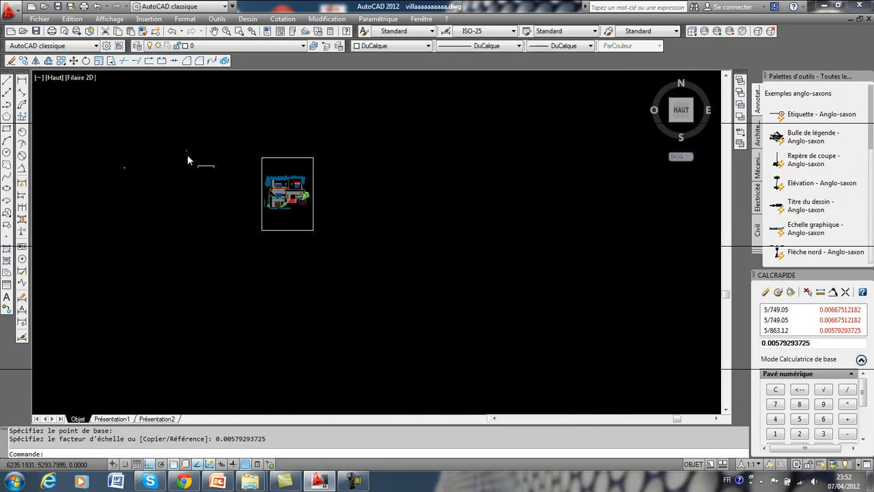
{"action": "scroll", "coordinate": [188, 157], "scroll_direction": "up", "scroll_amount": 5}
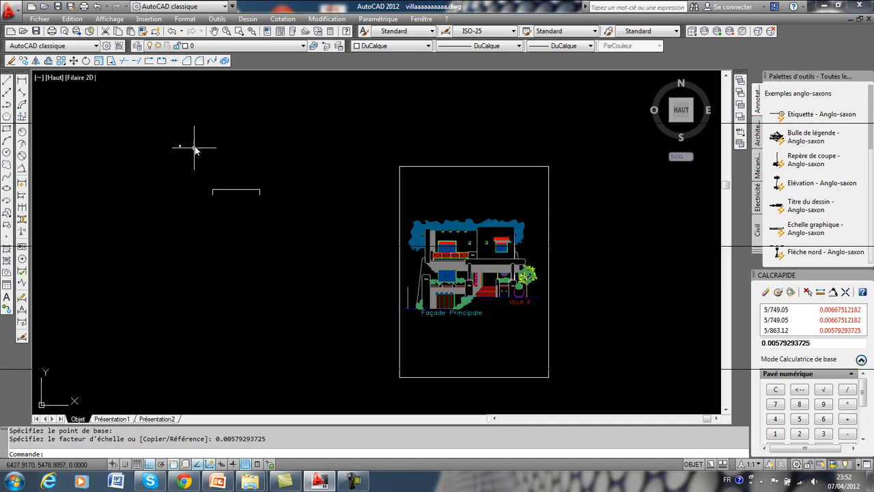
{"action": "left_click", "coordinate": [263, 184]}
{"action": "left_click", "coordinate": [234, 201]}
{"action": "key", "text": "Delete"}
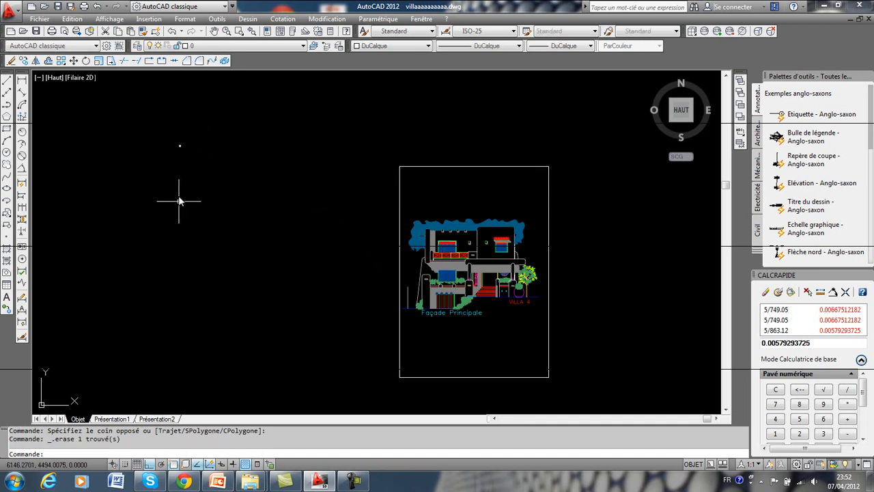
With Ortho off, move the scaled first-floor plan by its frame's upper-left corner onto the upper-right corner of the ground-floor plan's frame.
{"action": "middle_click_drag", "start_coordinate": [255, 209], "coordinate": [350, 257]}
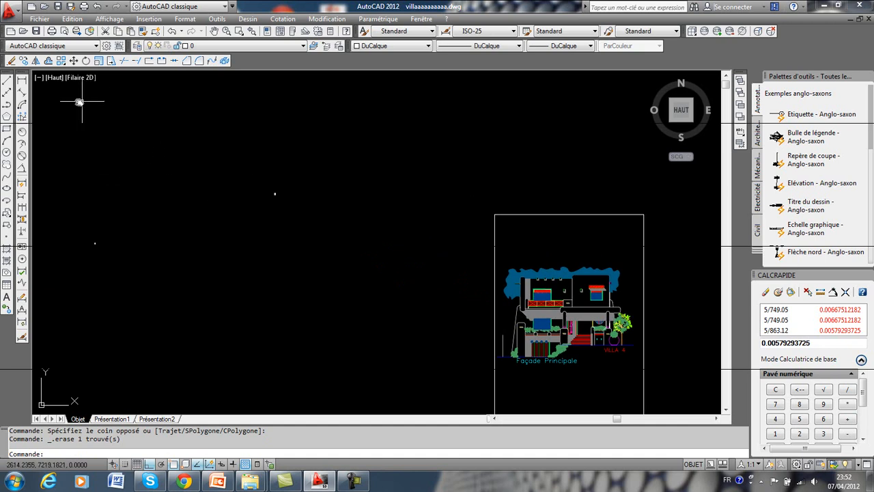
{"action": "left_click", "coordinate": [73, 61]}
{"action": "left_click", "coordinate": [318, 173]}
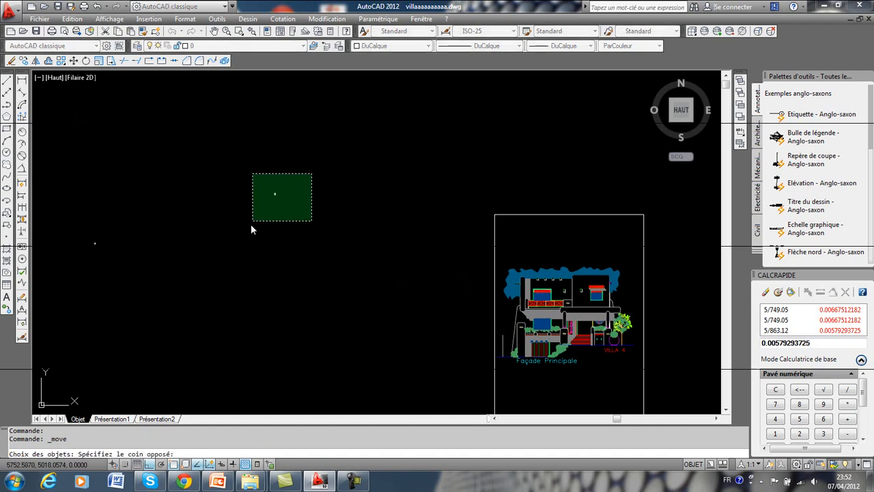
{"action": "left_click", "coordinate": [252, 223]}
{"action": "scroll", "coordinate": [263, 205], "scroll_direction": "up", "scroll_amount": 4}
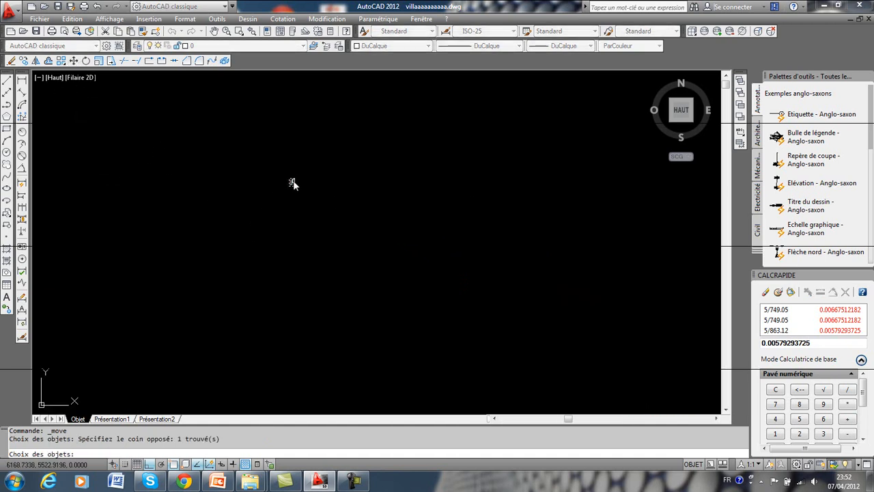
{"action": "key", "text": "Return"}
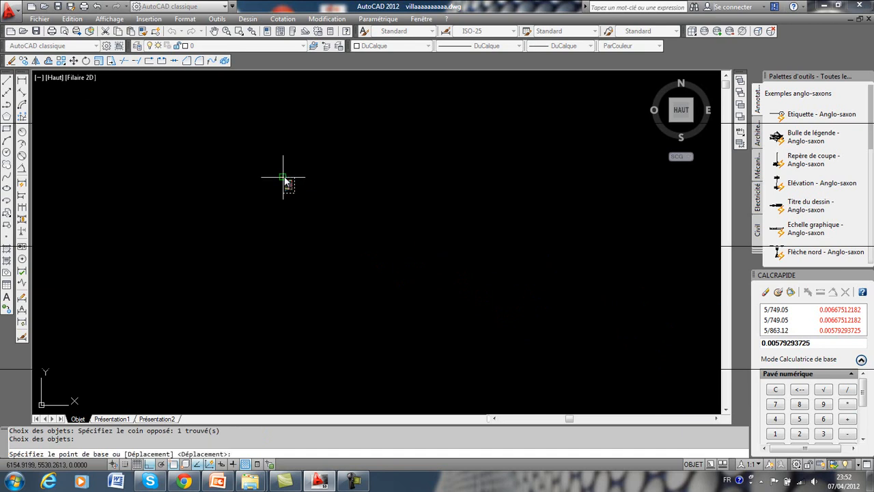
{"action": "left_click", "coordinate": [284, 177]}
{"action": "scroll", "coordinate": [119, 224], "scroll_direction": "down", "scroll_amount": 2}
{"action": "key", "text": "F8"}
{"action": "scroll", "coordinate": [164, 283], "scroll_direction": "down", "scroll_amount": 2}
{"action": "middle_click_drag", "start_coordinate": [161, 282], "coordinate": [360, 249]}
{"action": "scroll", "coordinate": [205, 254], "scroll_direction": "down", "scroll_amount": 3}
{"action": "mouse_move", "coordinate": [123, 275]}
{"action": "middle_mouse_down"}
{"action": "mouse_move", "coordinate": [184, 263]}
{"action": "mouse_move", "coordinate": [225, 267]}
{"action": "mouse_move", "coordinate": [279, 250]}
{"action": "mouse_move", "coordinate": [261, 255]}
{"action": "middle_mouse_up"}
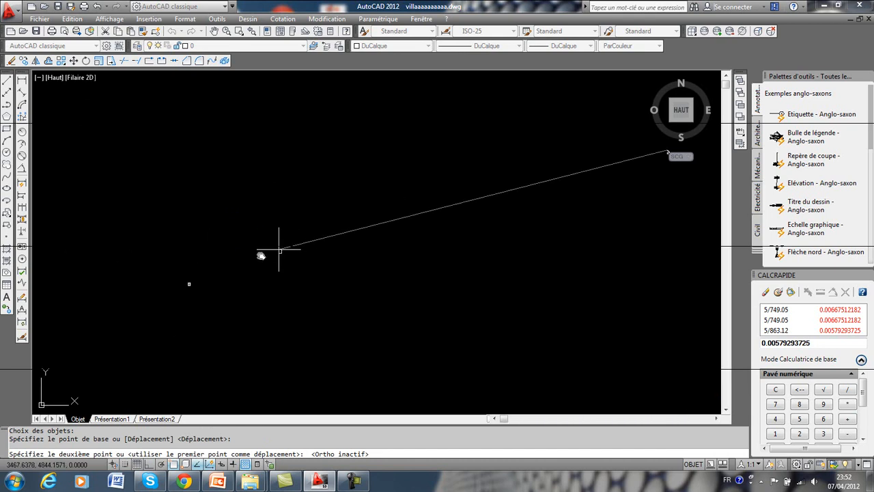
{"action": "scroll", "coordinate": [186, 288], "scroll_direction": "up", "scroll_amount": 4}
{"action": "scroll", "coordinate": [214, 272], "scroll_direction": "up", "scroll_amount": 4}
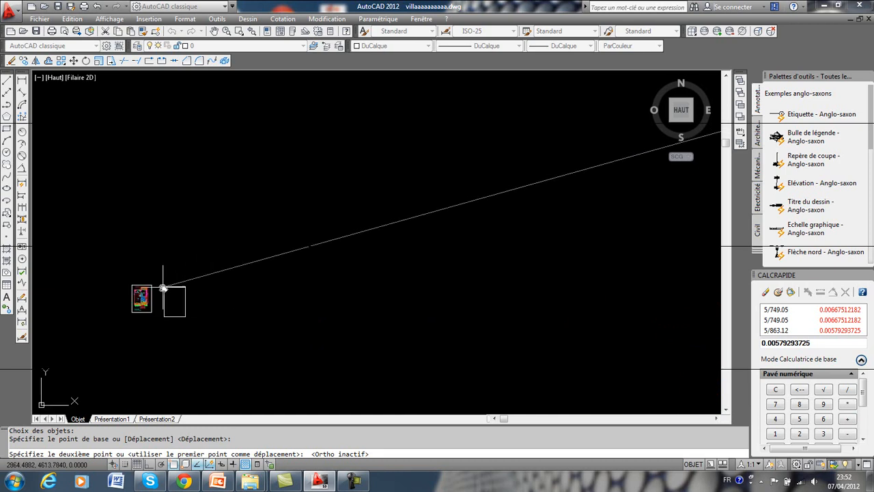
{"action": "scroll", "coordinate": [163, 288], "scroll_direction": "up", "scroll_amount": 5}
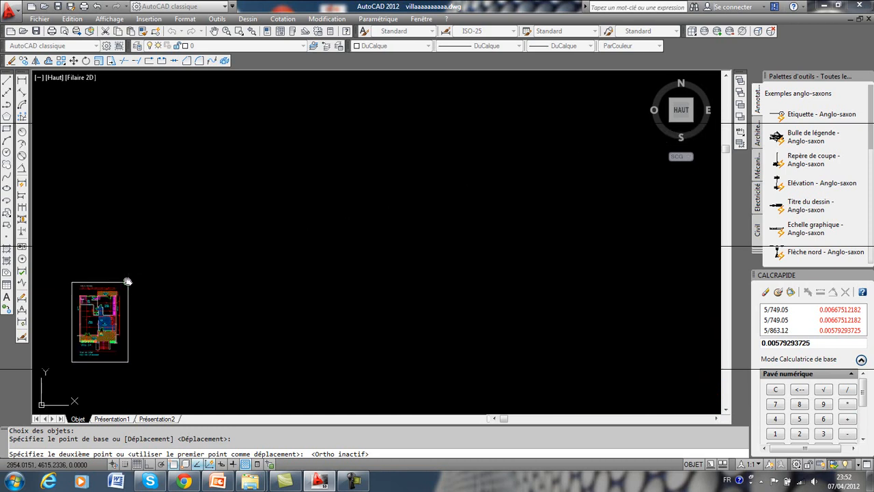
{"action": "left_click", "coordinate": [127, 281]}
Move the main façade page close to the two scaled plans, using the upper-left corner of its frame as base point.
{"action": "scroll", "coordinate": [201, 304], "scroll_direction": "down", "scroll_amount": 4}
{"action": "scroll", "coordinate": [191, 307], "scroll_direction": "up", "scroll_amount": 3}
{"action": "scroll", "coordinate": [209, 302], "scroll_direction": "down", "scroll_amount": 4}
{"action": "scroll", "coordinate": [267, 296], "scroll_direction": "down", "scroll_amount": 4}
{"action": "scroll", "coordinate": [335, 296], "scroll_direction": "down", "scroll_amount": 6}
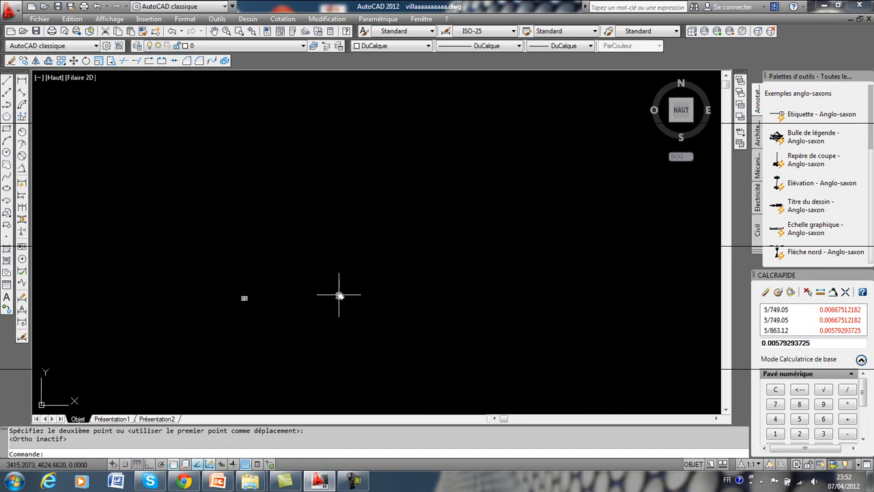
{"action": "scroll", "coordinate": [334, 296], "scroll_direction": "down", "scroll_amount": 2}
{"action": "mouse_move", "coordinate": [503, 304]}
{"action": "middle_mouse_down"}
{"action": "mouse_move", "coordinate": [431, 279]}
{"action": "mouse_move", "coordinate": [394, 240]}
{"action": "middle_mouse_up"}
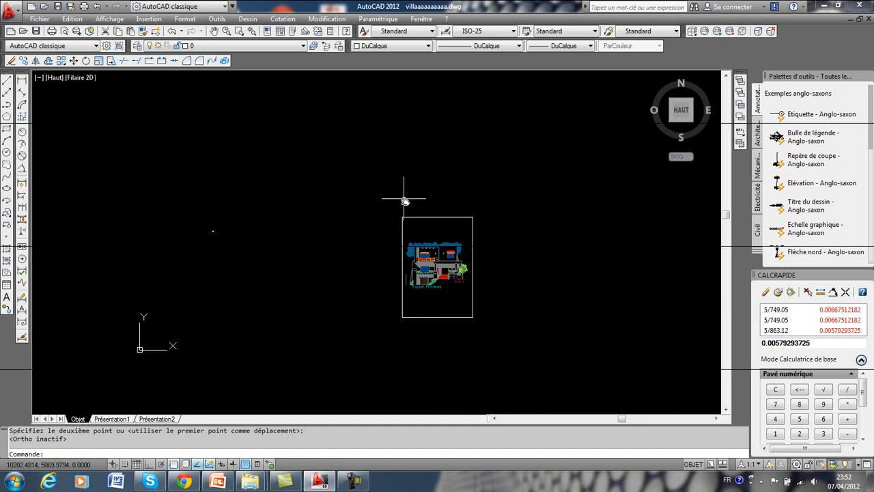
{"action": "left_click", "coordinate": [75, 61]}
{"action": "left_click", "coordinate": [510, 196]}
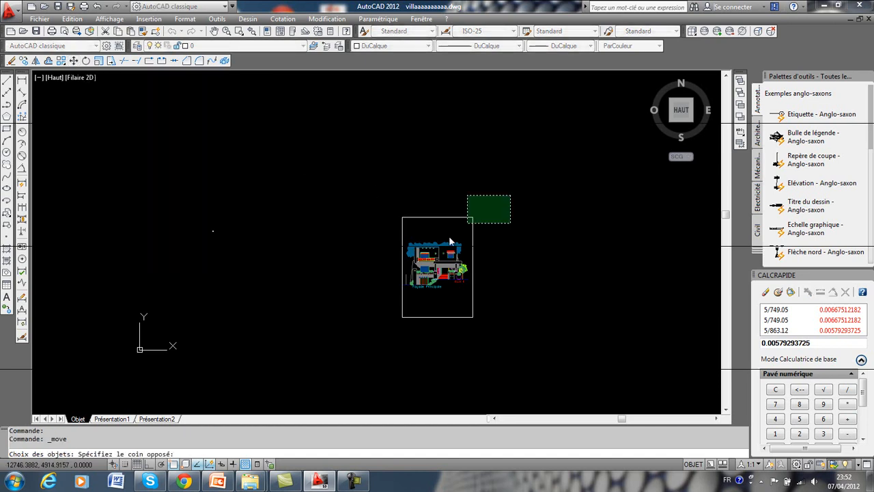
{"action": "left_click", "coordinate": [360, 360]}
{"action": "key", "text": "Return"}
{"action": "left_click", "coordinate": [403, 217]}
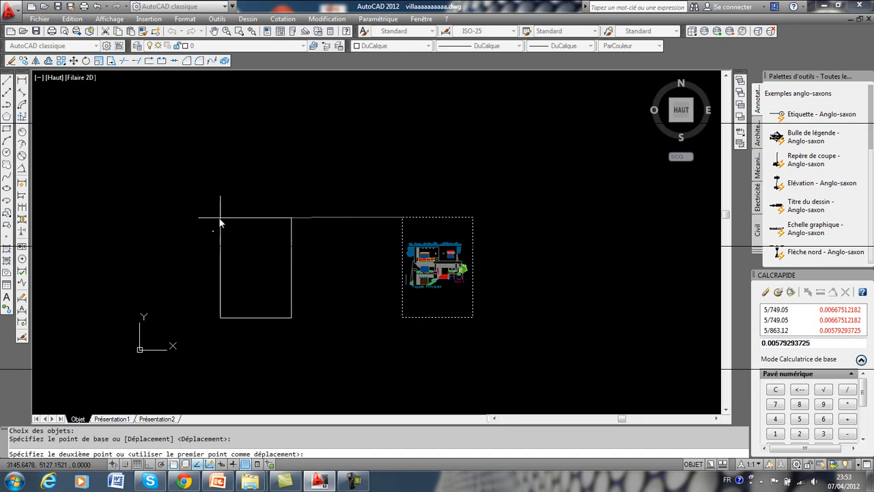
{"action": "left_click", "coordinate": [220, 216]}
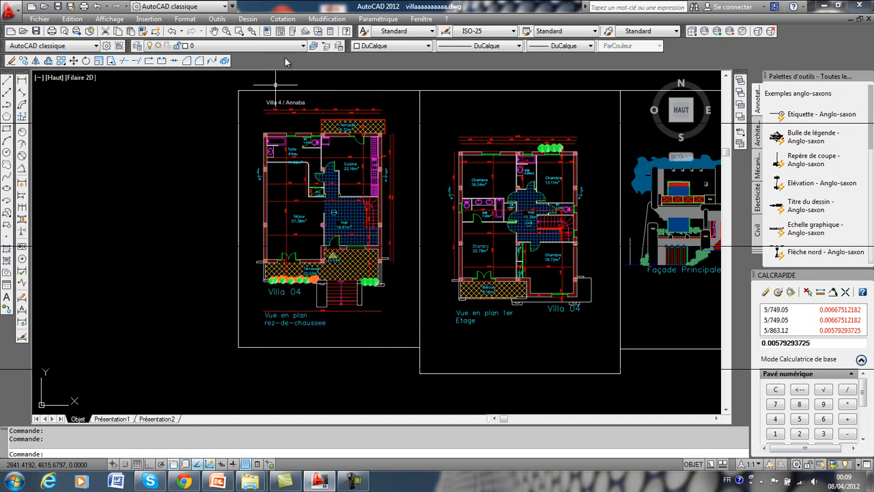
Set the point style to a cross inside a square, with a point size of 0.22 in absolute units.
{"action": "middle_click_drag", "start_coordinate": [292, 92], "coordinate": [287, 132]}
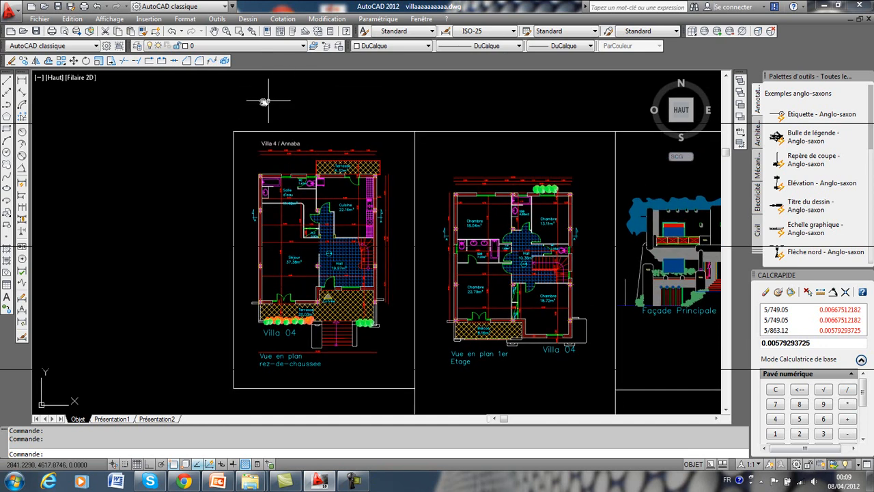
{"action": "left_click", "coordinate": [186, 19]}
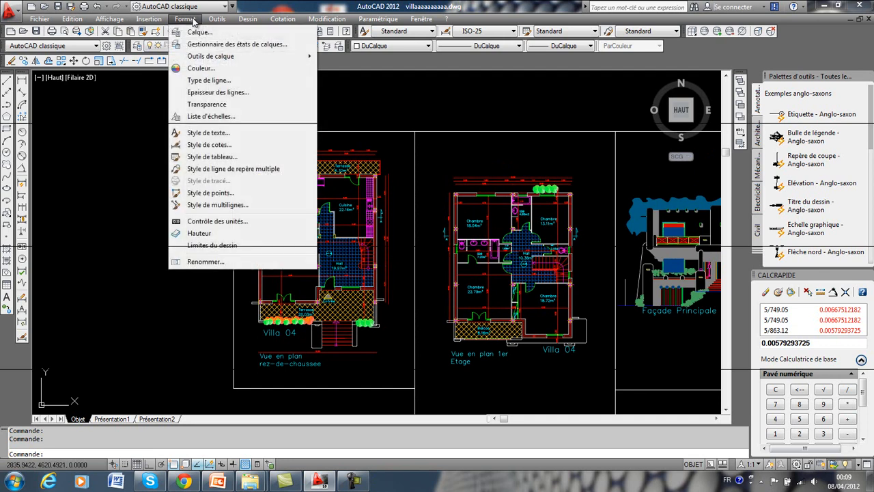
{"action": "left_click", "coordinate": [225, 193]}
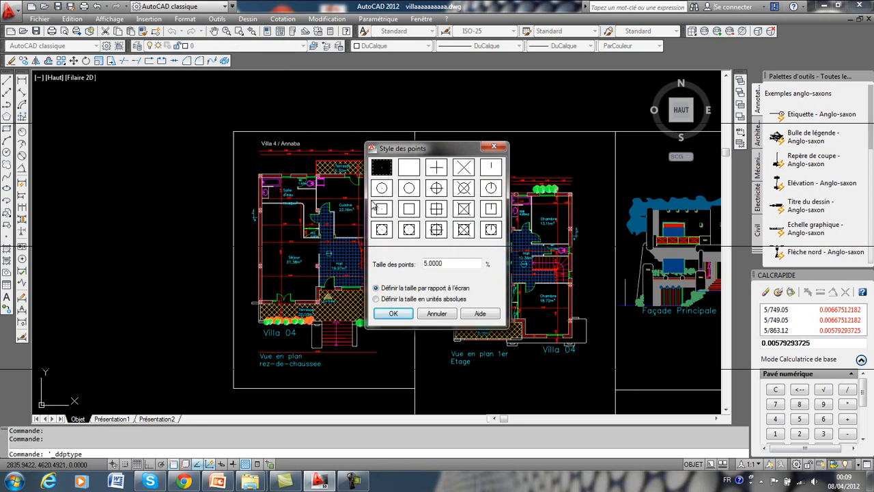
{"action": "left_click", "coordinate": [436, 209]}
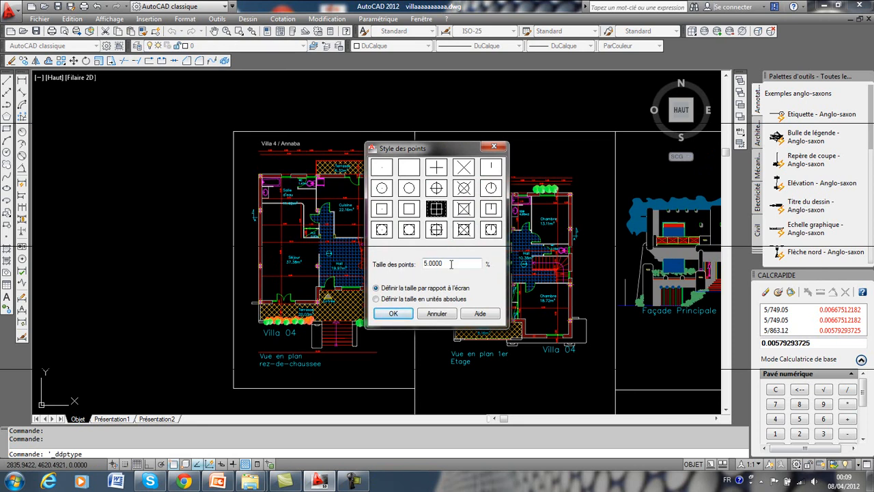
{"action": "left_click_drag", "start_coordinate": [452, 264], "coordinate": [412, 265]}
{"action": "type", "text": "0.22"}
{"action": "left_click", "coordinate": [419, 301]}
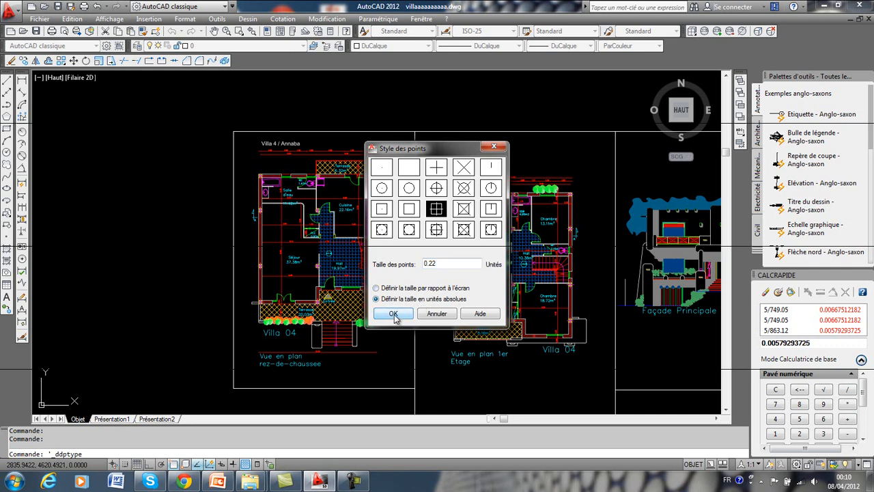
{"action": "left_click", "coordinate": [393, 314]}
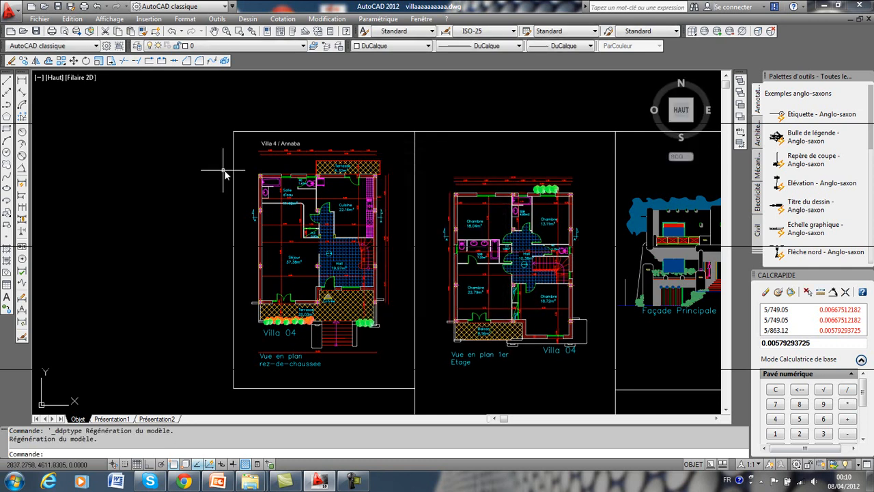
Make poteau the current layer for marking the columns of the ground-floor plan.
{"action": "left_click", "coordinate": [243, 46]}
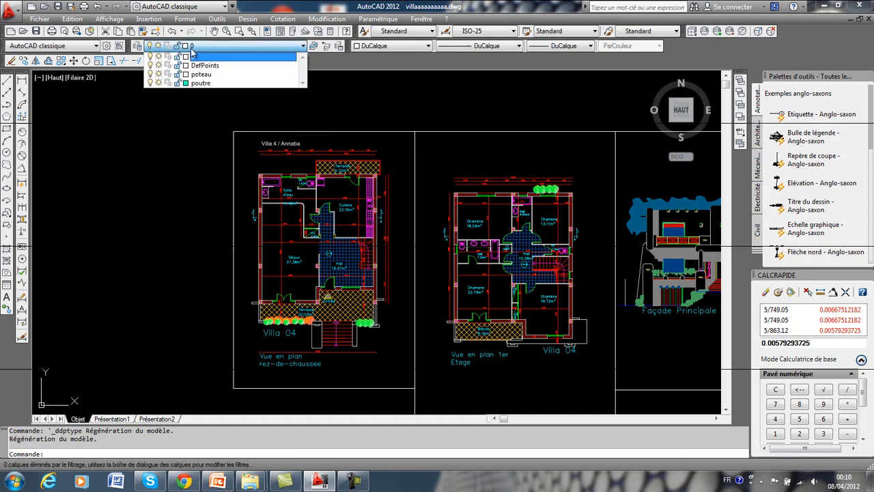
{"action": "left_click", "coordinate": [219, 78]}
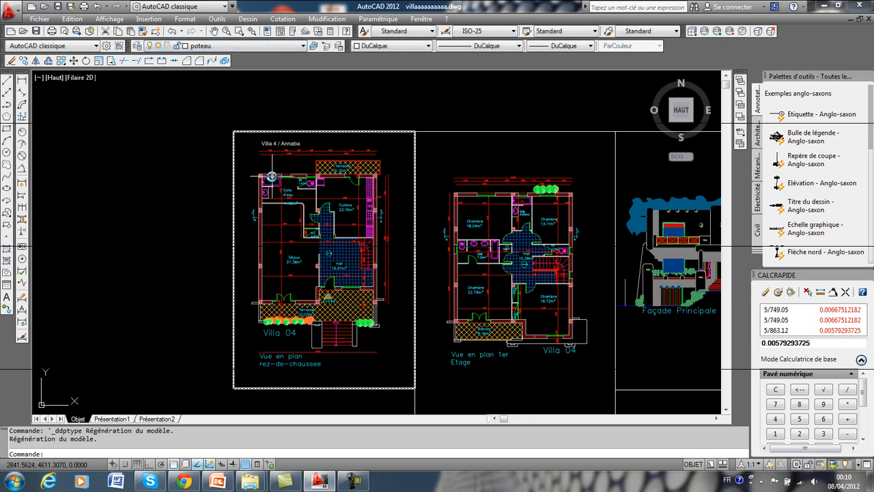
{"action": "scroll", "coordinate": [254, 177], "scroll_direction": "up", "scroll_amount": 3}
{"action": "scroll", "coordinate": [258, 172], "scroll_direction": "up", "scroll_amount": 3}
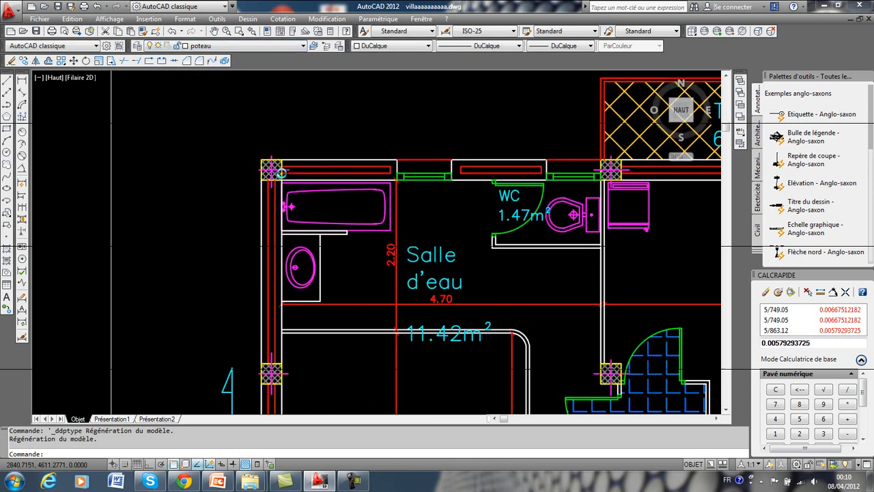
{"action": "scroll", "coordinate": [273, 167], "scroll_direction": "up", "scroll_amount": 3}
{"action": "scroll", "coordinate": [239, 168], "scroll_direction": "up", "scroll_amount": 3}
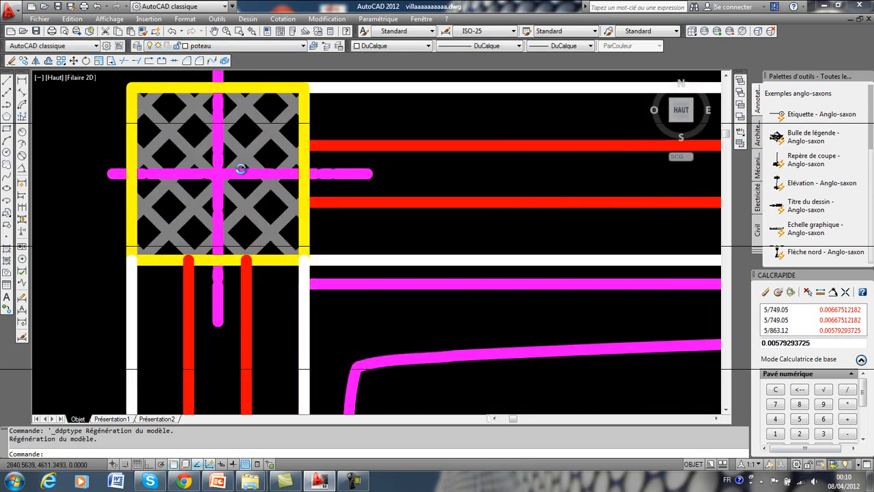
{"action": "scroll", "coordinate": [237, 170], "scroll_direction": "down", "scroll_amount": 5}
{"action": "scroll", "coordinate": [240, 176], "scroll_direction": "down", "scroll_amount": 3}
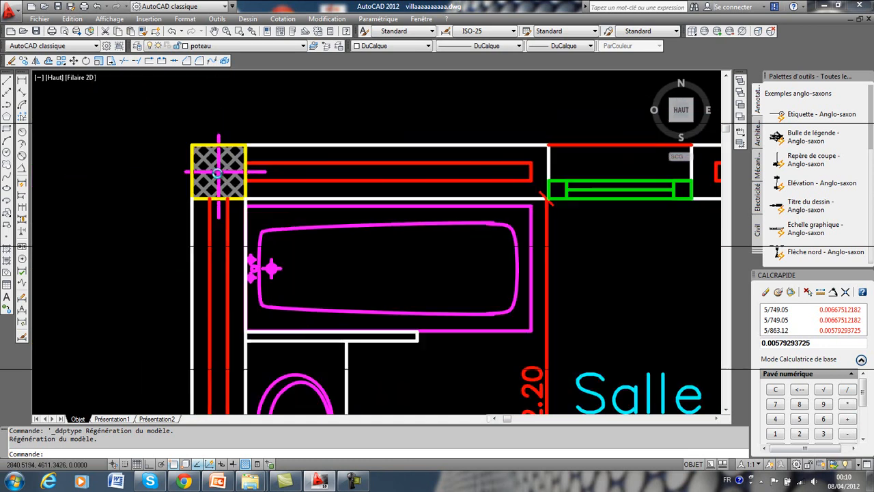
{"action": "scroll", "coordinate": [244, 181], "scroll_direction": "down", "scroll_amount": 2}
{"action": "middle_click_drag", "start_coordinate": [238, 181], "coordinate": [192, 179]}
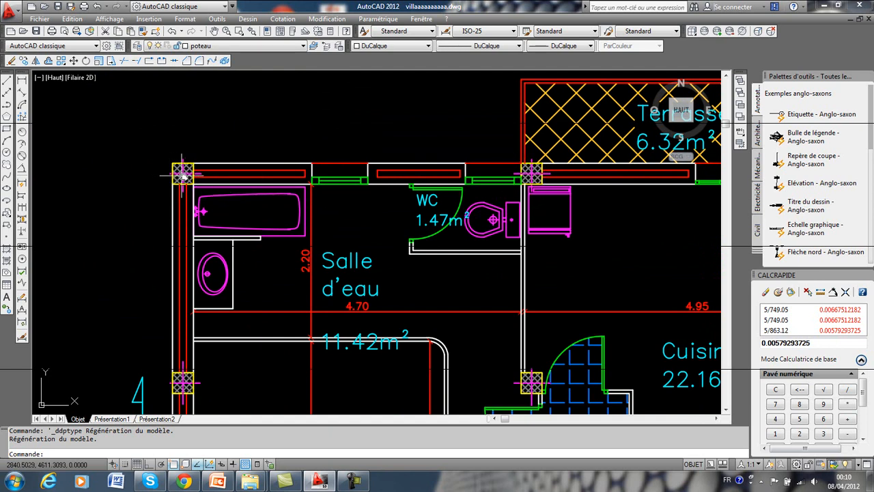
Place a point at the centre of the upper-left column of the ground-floor plan, beside the Salle d'eau.
{"action": "scroll", "coordinate": [183, 174], "scroll_direction": "up", "scroll_amount": 3}
{"action": "scroll", "coordinate": [183, 174], "scroll_direction": "up", "scroll_amount": 5}
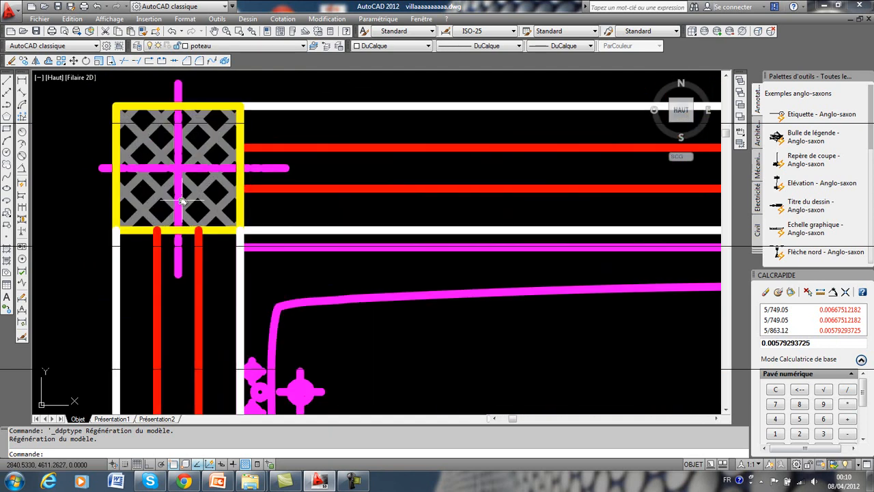
{"action": "scroll", "coordinate": [181, 169], "scroll_direction": "up", "scroll_amount": 3}
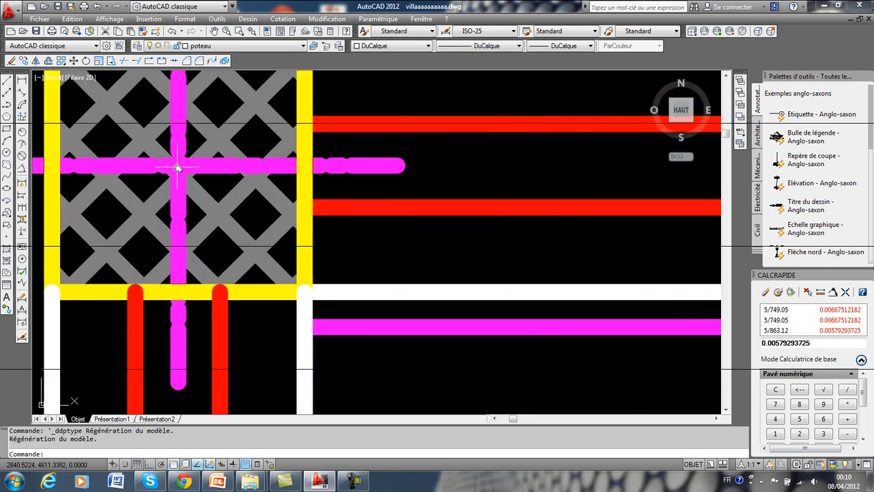
{"action": "left_click", "coordinate": [8, 239]}
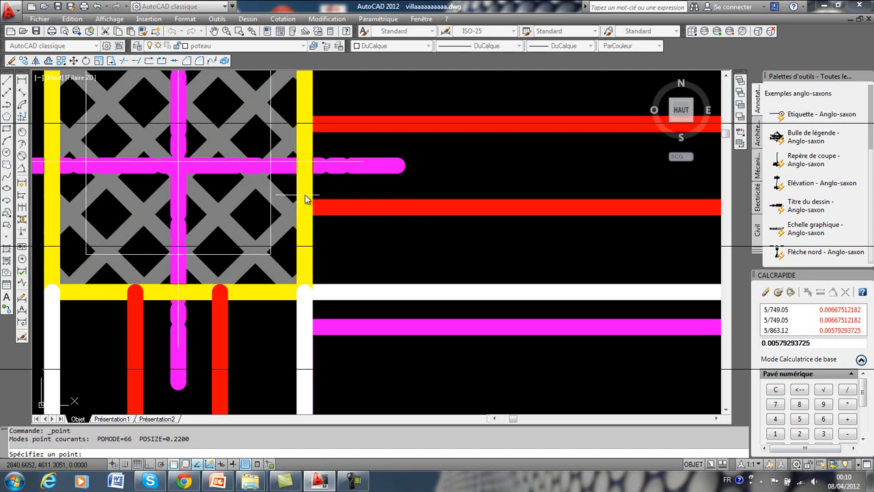
{"action": "scroll", "coordinate": [368, 198], "scroll_direction": "down", "scroll_amount": 3}
{"action": "scroll", "coordinate": [412, 208], "scroll_direction": "down", "scroll_amount": 2}
{"action": "scroll", "coordinate": [287, 211], "scroll_direction": "down", "scroll_amount": 4}
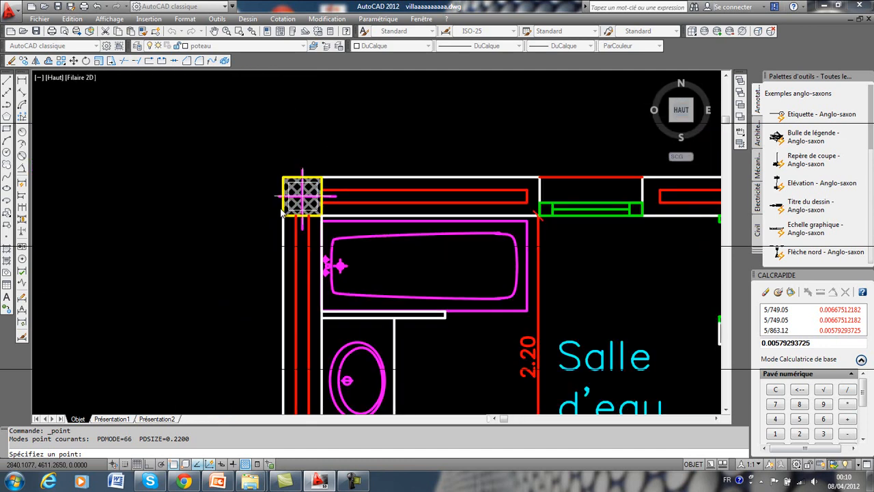
{"action": "scroll", "coordinate": [306, 225], "scroll_direction": "down", "scroll_amount": 2}
{"action": "scroll", "coordinate": [306, 156], "scroll_direction": "up", "scroll_amount": 2}
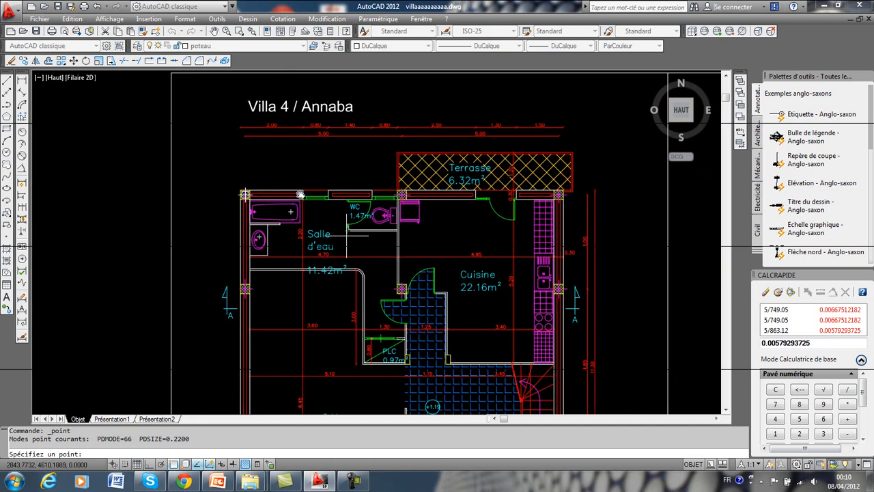
{"action": "scroll", "coordinate": [306, 157], "scroll_direction": "down", "scroll_amount": 3}
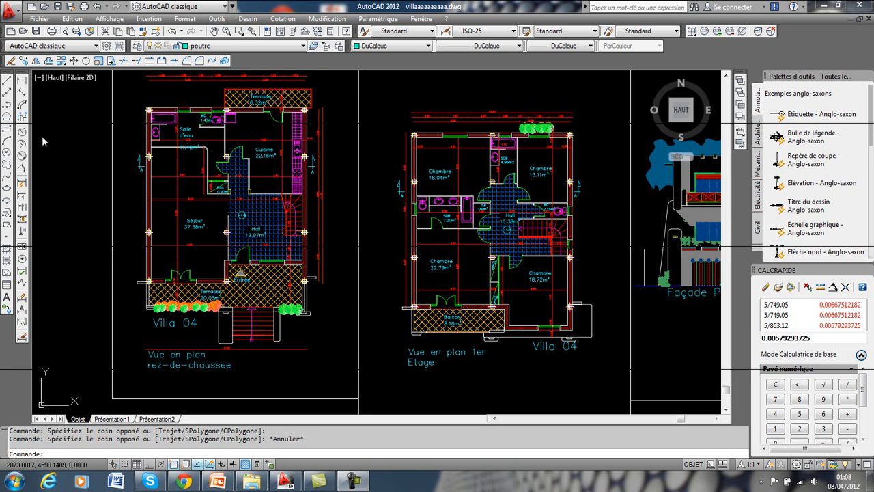
On layer poutre with Ortho on, draw a line between the centre points of the ground-floor plan's lower-left and lower-right columns.
{"action": "left_click", "coordinate": [226, 46]}
{"action": "left_click", "coordinate": [211, 95]}
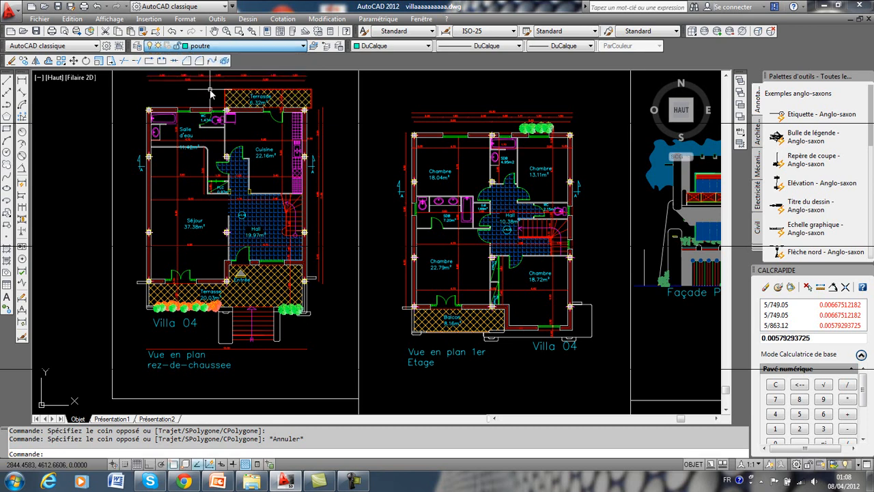
{"action": "left_click", "coordinate": [6, 79]}
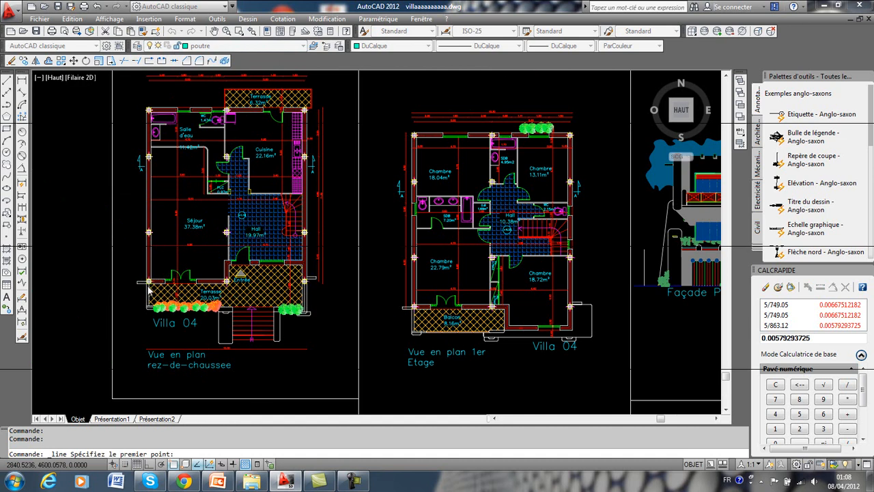
{"action": "scroll", "coordinate": [150, 287], "scroll_direction": "up", "scroll_amount": 3}
{"action": "scroll", "coordinate": [149, 289], "scroll_direction": "up", "scroll_amount": 5}
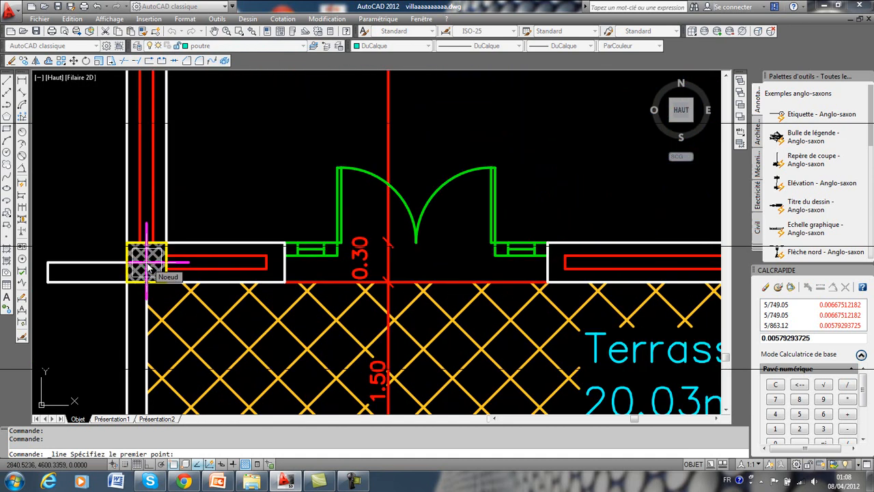
{"action": "left_click", "coordinate": [148, 266]}
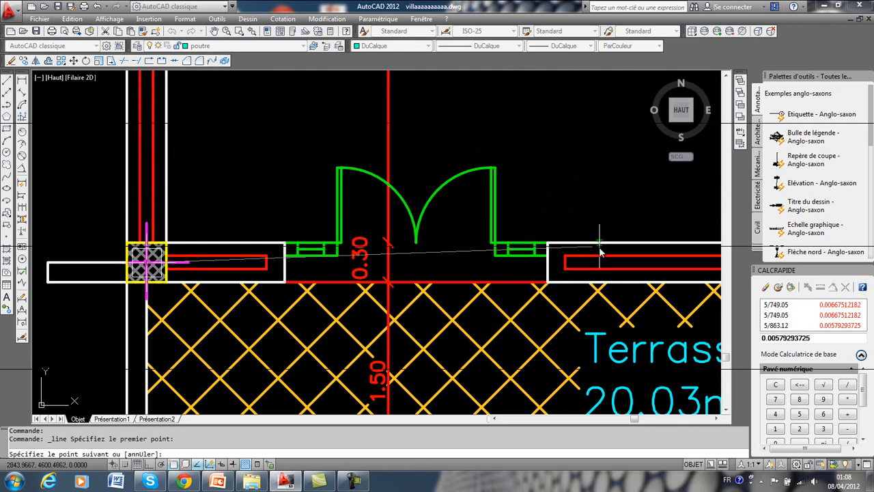
{"action": "mouse_move", "coordinate": [605, 250]}
{"action": "middle_mouse_down"}
{"action": "mouse_move", "coordinate": [444, 279]}
{"action": "mouse_move", "coordinate": [246, 287]}
{"action": "mouse_move", "coordinate": [315, 280]}
{"action": "middle_mouse_up"}
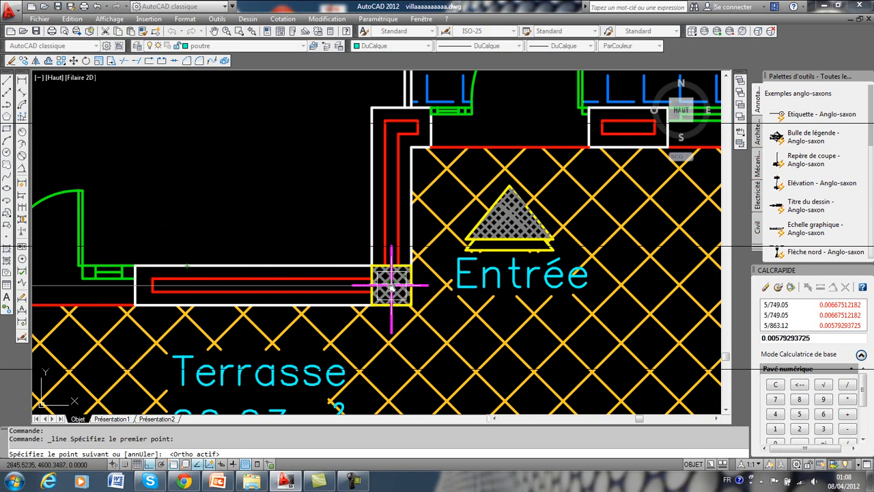
{"action": "scroll", "coordinate": [400, 280], "scroll_direction": "down", "scroll_amount": 4}
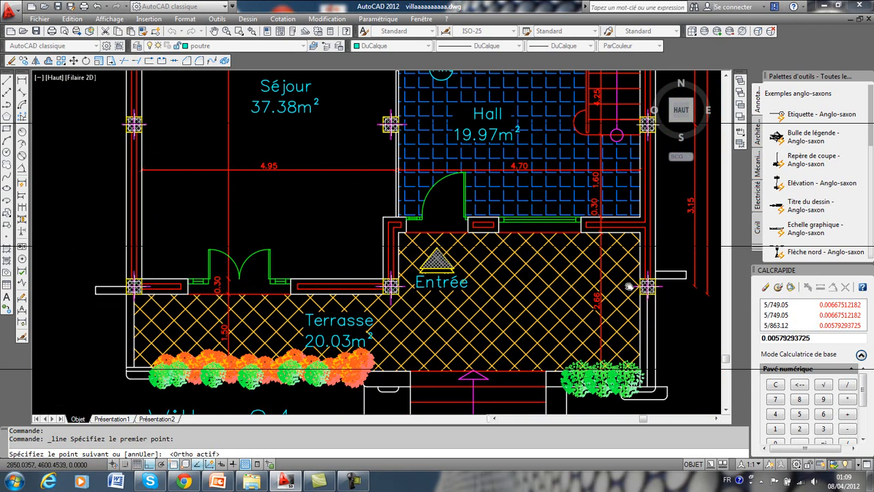
{"action": "scroll", "coordinate": [631, 291], "scroll_direction": "up", "scroll_amount": 4}
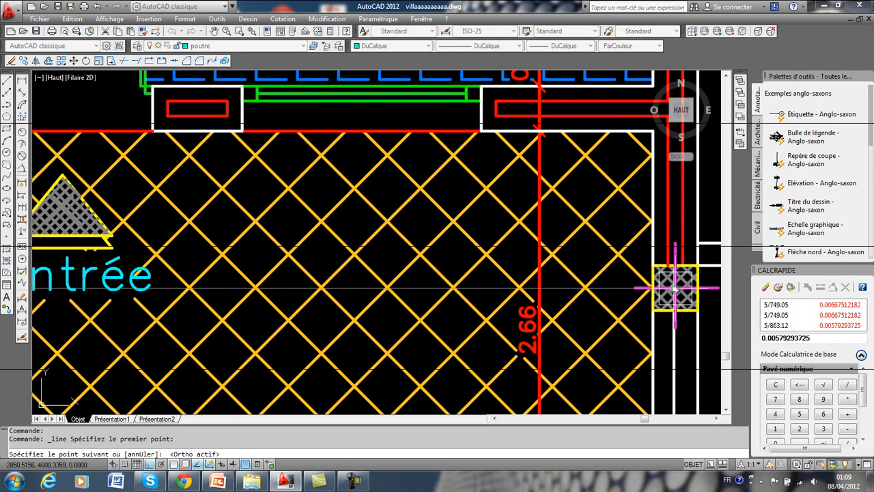
{"action": "scroll", "coordinate": [675, 287], "scroll_direction": "up", "scroll_amount": 3}
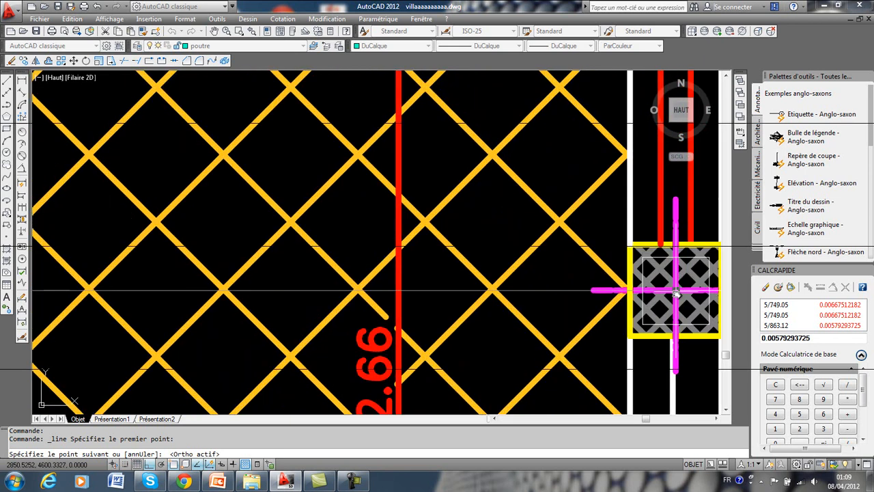
{"action": "scroll", "coordinate": [675, 291], "scroll_direction": "up", "scroll_amount": 4}
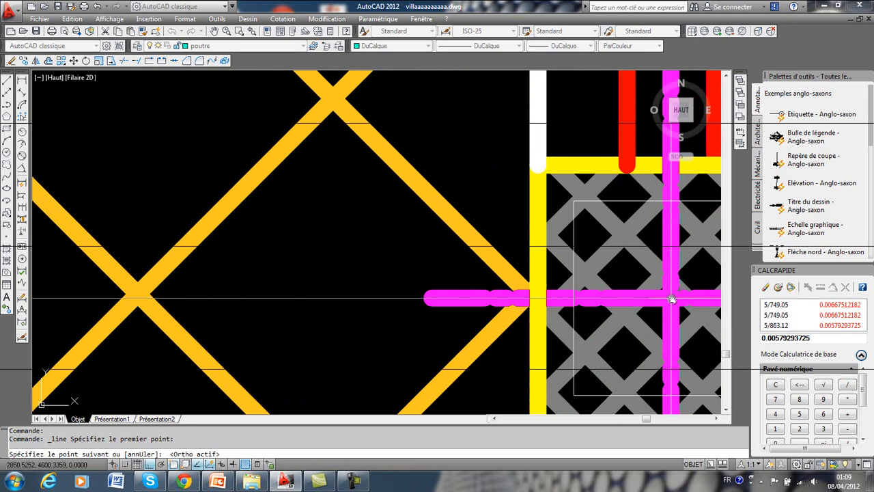
{"action": "left_click", "coordinate": [671, 298]}
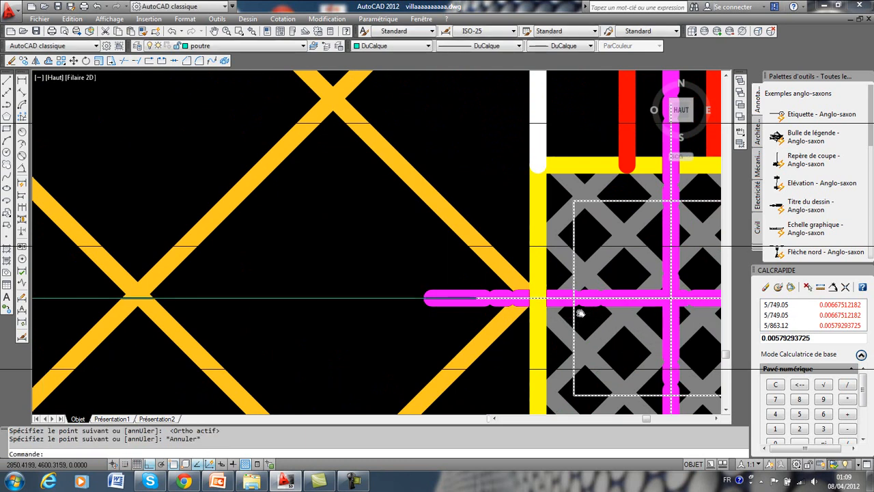
Examine the dimension giving the spacing between the two lowest column rows of the ground-floor plan.
{"action": "scroll", "coordinate": [579, 307], "scroll_direction": "down", "scroll_amount": 8}
{"action": "middle_click_drag", "start_coordinate": [439, 296], "coordinate": [489, 361]}
{"action": "mouse_move", "coordinate": [467, 328]}
{"action": "middle_mouse_down"}
{"action": "mouse_move", "coordinate": [531, 323]}
{"action": "mouse_move", "coordinate": [478, 271]}
{"action": "middle_mouse_up"}
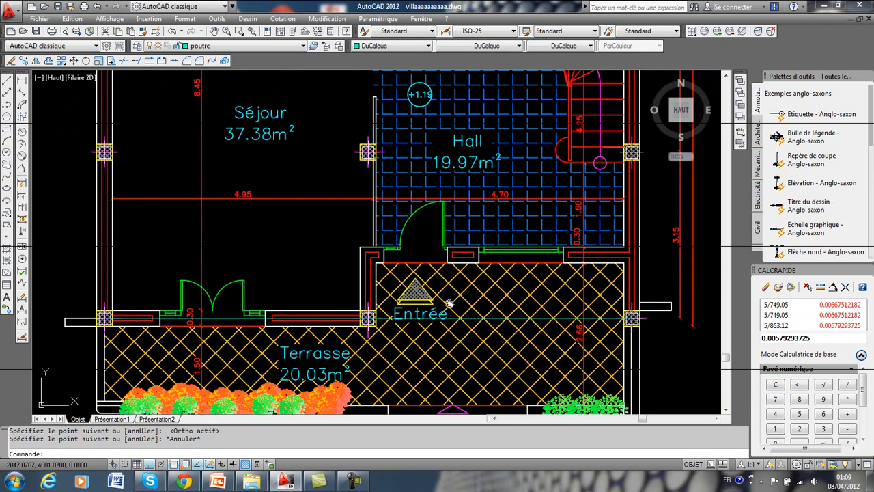
{"action": "middle_click_drag", "start_coordinate": [450, 303], "coordinate": [433, 339]}
{"action": "scroll", "coordinate": [437, 251], "scroll_direction": "down", "scroll_amount": 2}
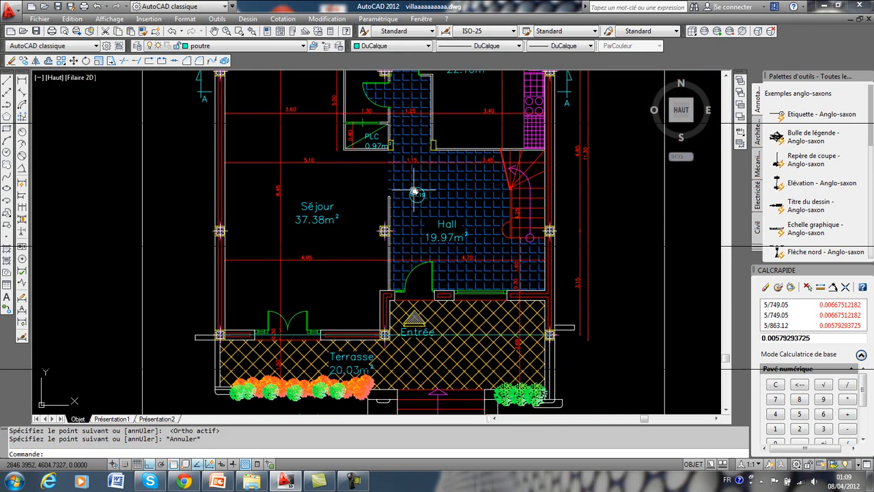
{"action": "middle_click_drag", "start_coordinate": [375, 137], "coordinate": [342, 233]}
{"action": "mouse_move", "coordinate": [467, 275]}
{"action": "middle_mouse_down"}
{"action": "mouse_move", "coordinate": [443, 266]}
{"action": "mouse_move", "coordinate": [416, 219]}
{"action": "mouse_move", "coordinate": [349, 158]}
{"action": "middle_mouse_up"}
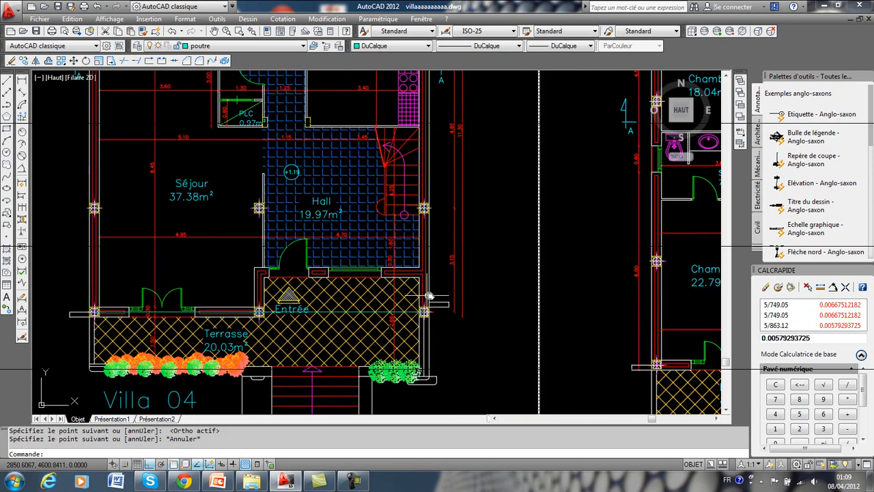
{"action": "scroll", "coordinate": [429, 295], "scroll_direction": "up", "scroll_amount": 5}
{"action": "middle_click_drag", "start_coordinate": [396, 339], "coordinate": [400, 377]}
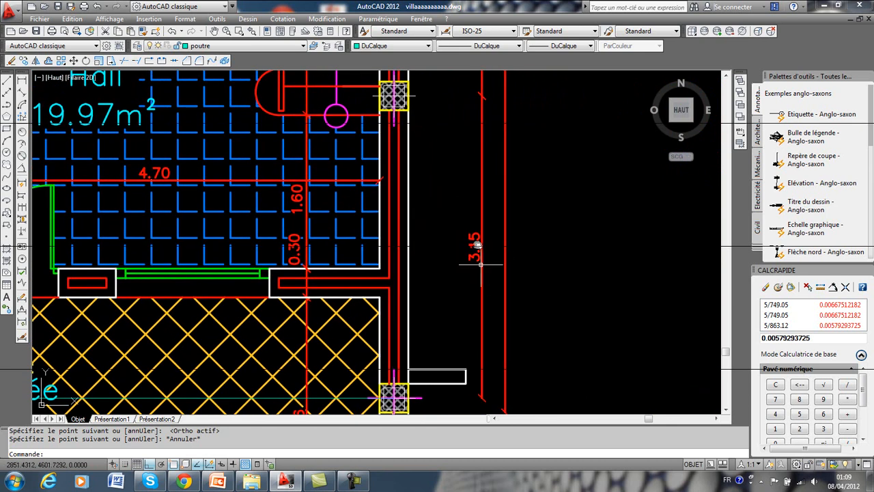
{"action": "scroll", "coordinate": [481, 263], "scroll_direction": "down", "scroll_amount": 5}
{"action": "middle_click_drag", "start_coordinate": [420, 268], "coordinate": [489, 263]}
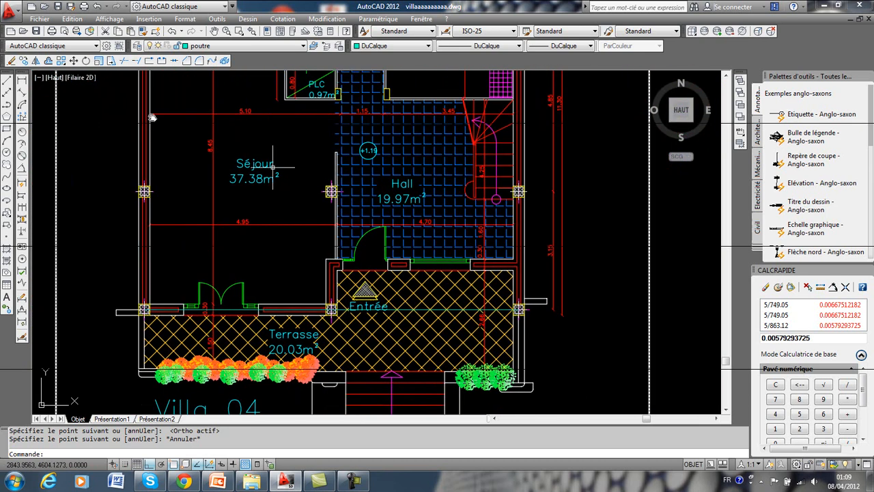
Offset the lowest horizontal beam axis of the ground-floor plan by 3.15 upward onto the next column row.
{"action": "left_click", "coordinate": [49, 61]}
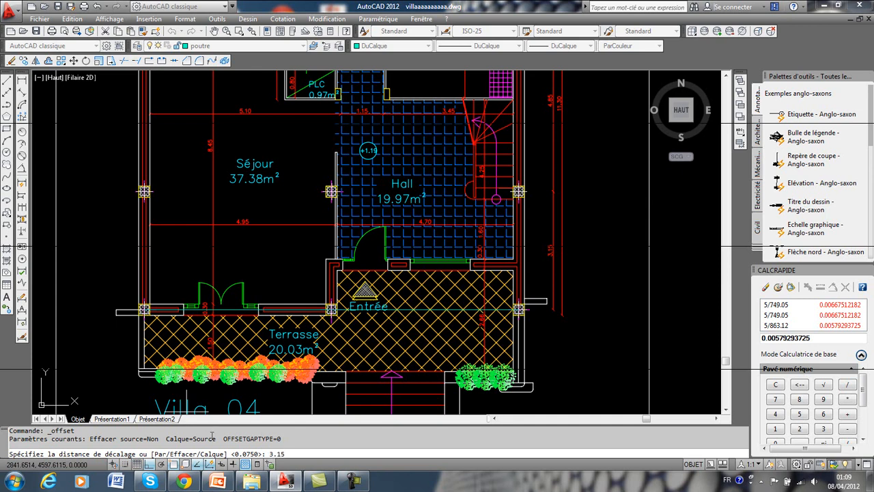
{"action": "key", "text": "Return"}
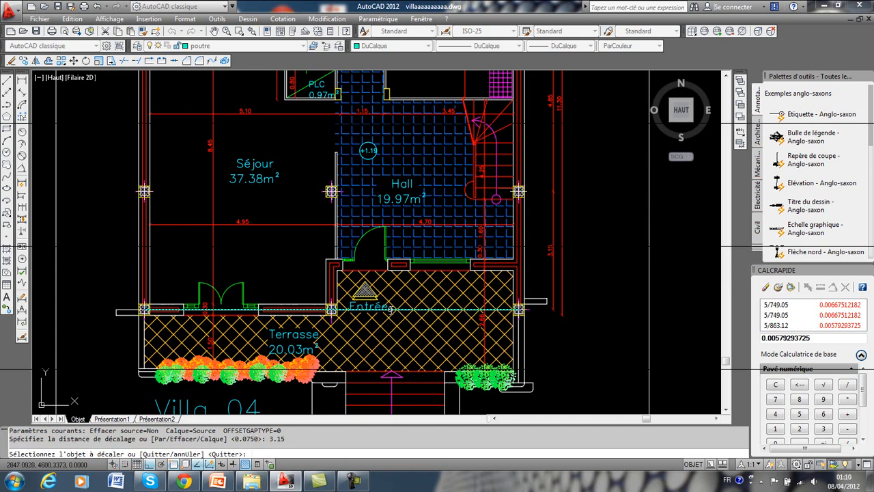
{"action": "left_click", "coordinate": [389, 309]}
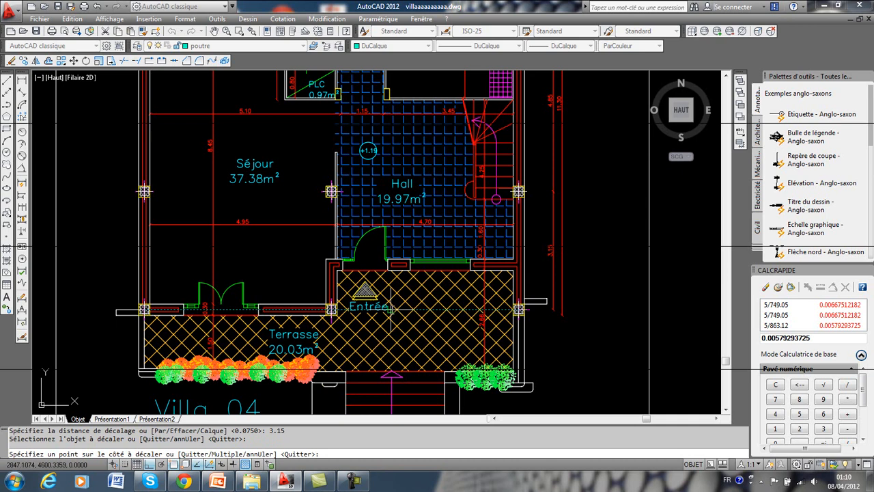
{"action": "left_click", "coordinate": [366, 203]}
{"action": "key", "text": "Return"}
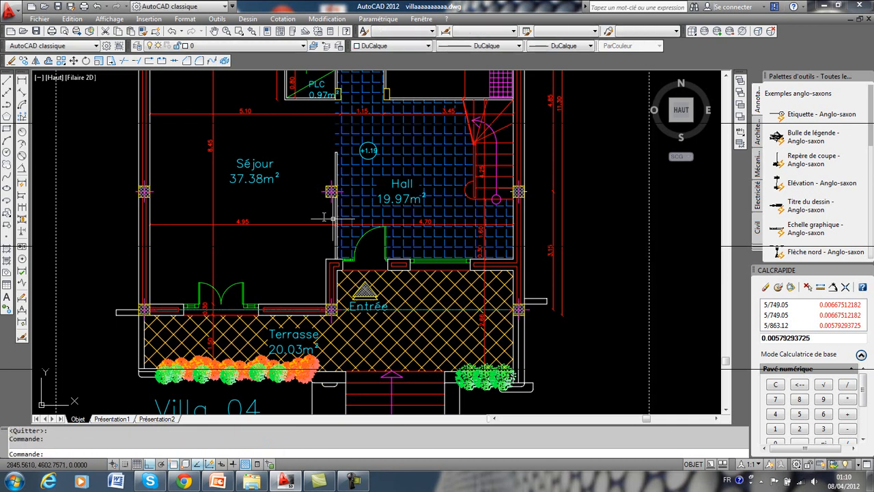
{"action": "key", "text": "Escape"}
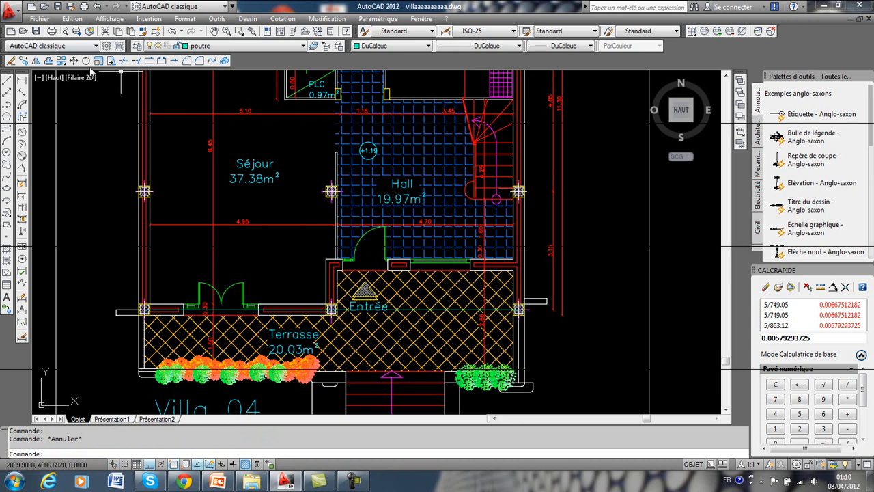
{"action": "left_click", "coordinate": [48, 60]}
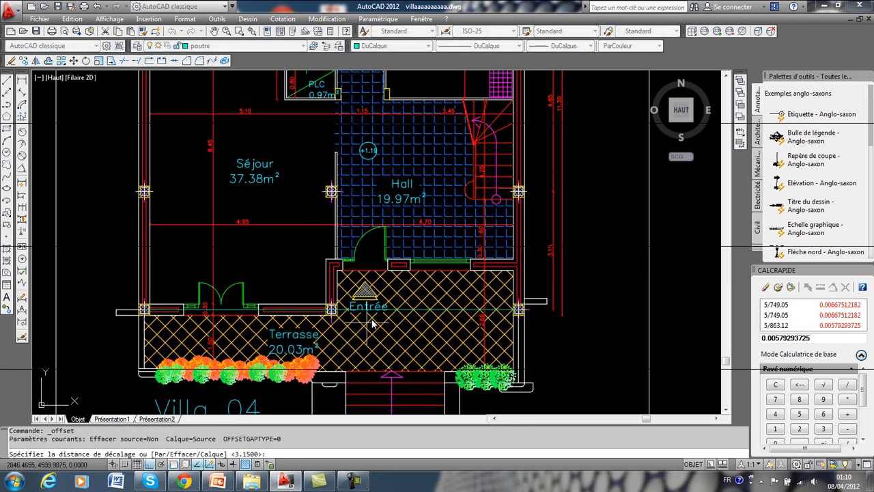
{"action": "key", "text": "Return"}
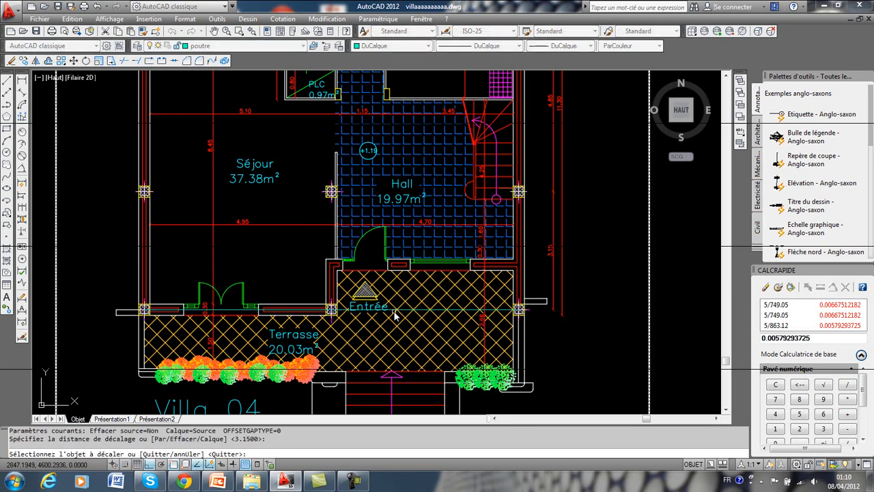
{"action": "left_click", "coordinate": [255, 312]}
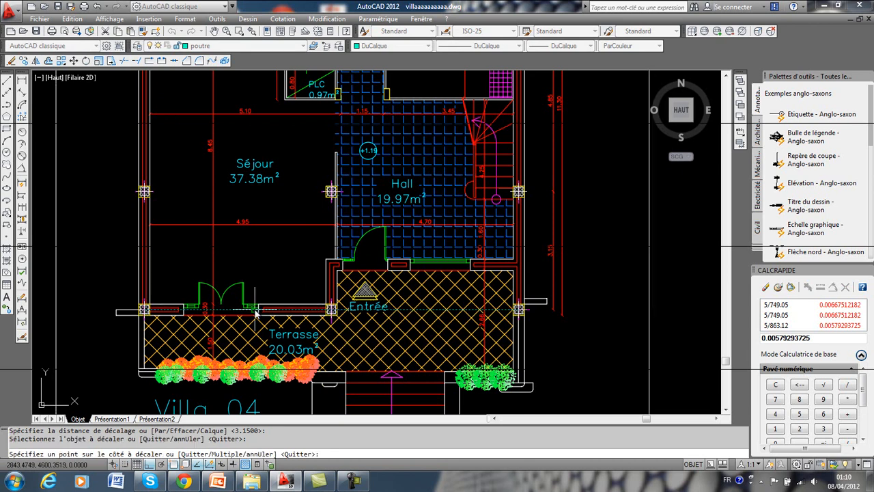
{"action": "left_click", "coordinate": [256, 214]}
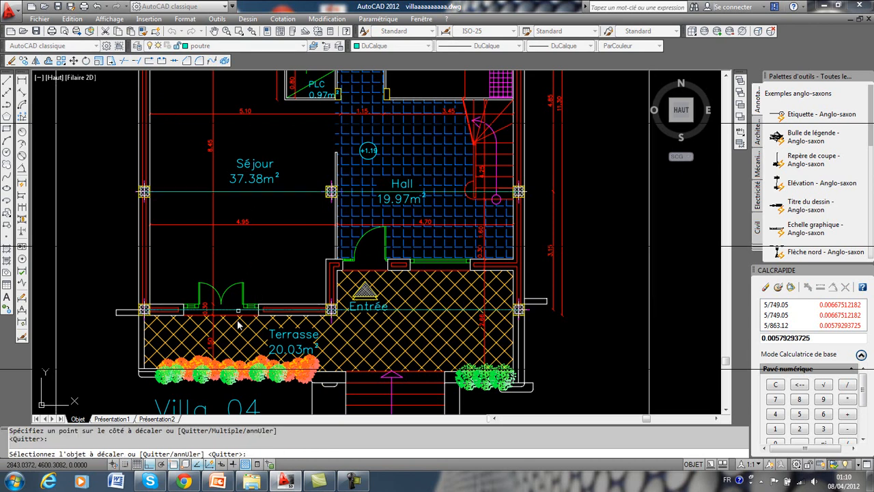
Offset the beam axis running through the Séjour and Hall by 4.85 upward onto the column row beside the Cuisine.
{"action": "middle_click_drag", "start_coordinate": [344, 222], "coordinate": [306, 301]}
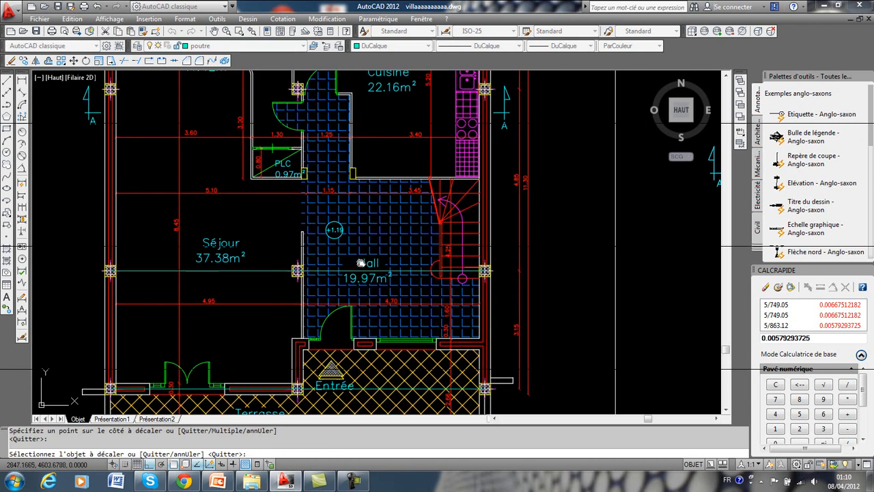
{"action": "middle_click_drag", "start_coordinate": [384, 215], "coordinate": [364, 271]}
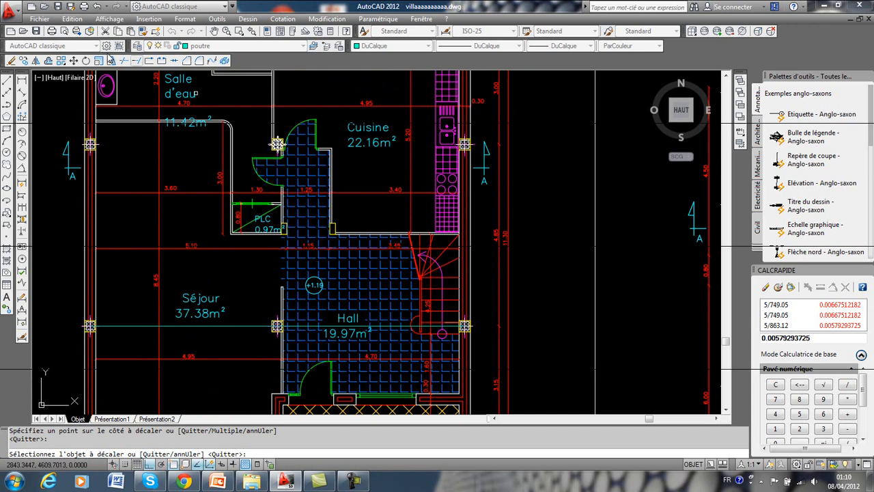
{"action": "left_click", "coordinate": [49, 60]}
{"action": "type", "text": "4"}
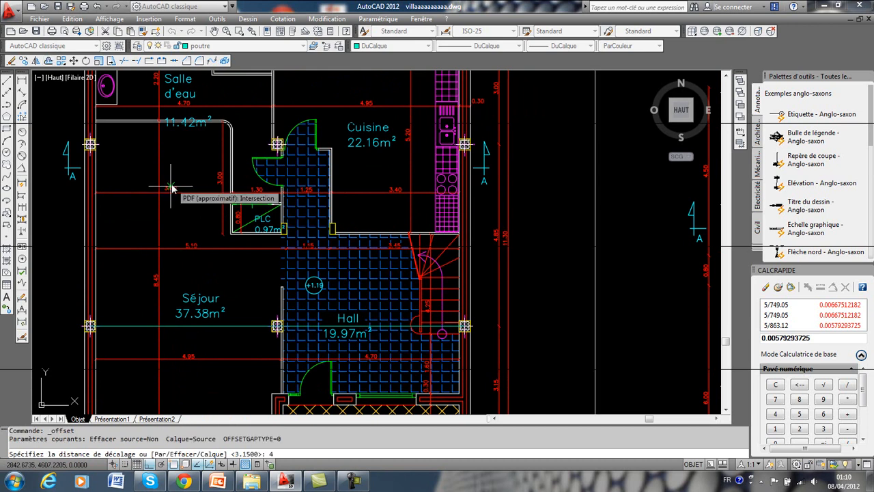
{"action": "type", "text": ".85"}
{"action": "key", "text": "Return"}
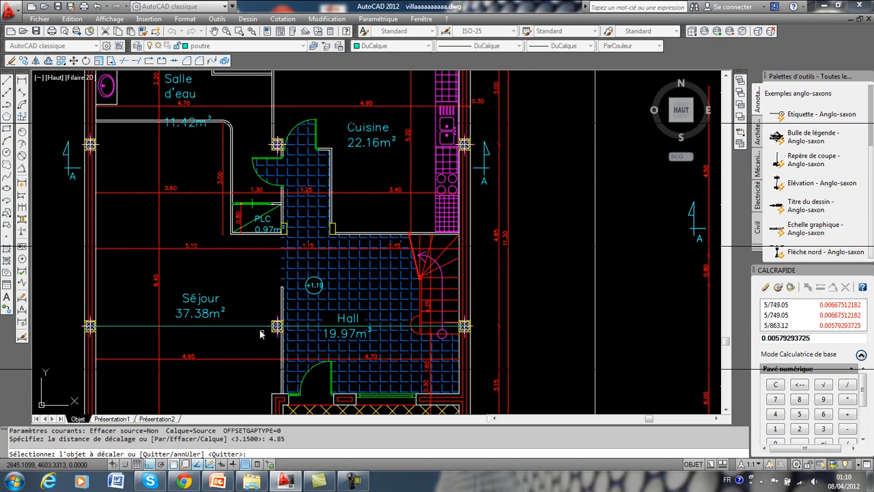
{"action": "left_click", "coordinate": [261, 331]}
{"action": "left_click", "coordinate": [249, 183]}
Offset the beam axis crossing the Cuisine by 3 upward onto the uppermost column row.
{"action": "middle_click_drag", "start_coordinate": [231, 183], "coordinate": [180, 297]}
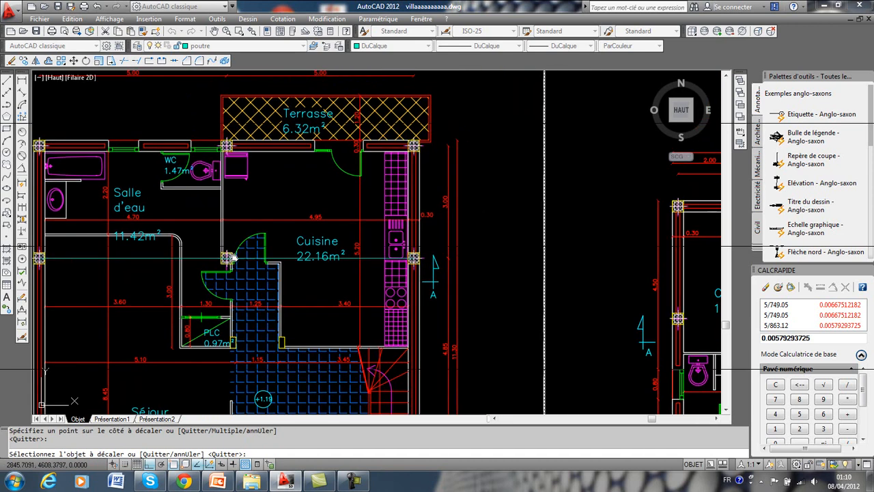
{"action": "key", "text": "Return"}
{"action": "key", "text": "Return"}
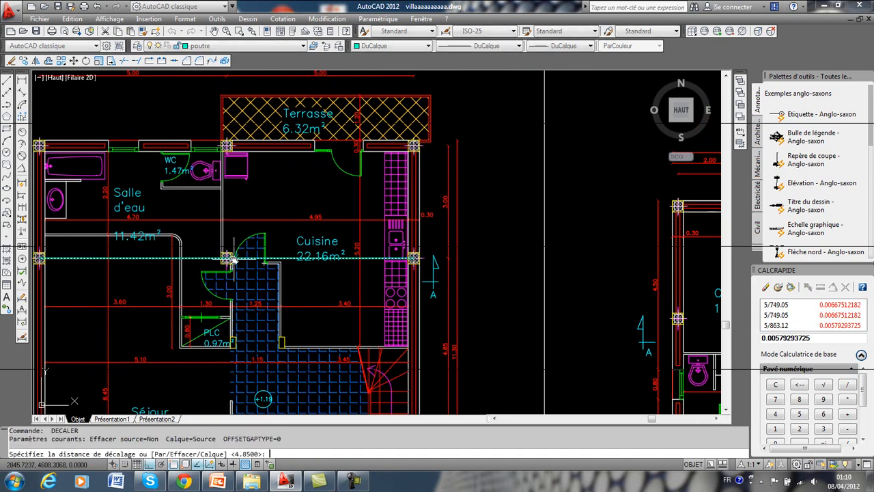
{"action": "type", "text": "3"}
{"action": "key", "text": "Return"}
{"action": "left_click", "coordinate": [208, 262]}
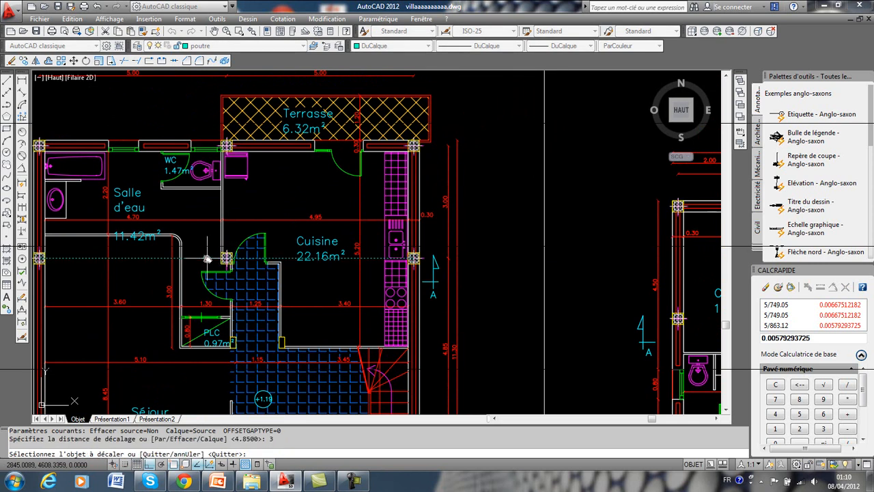
{"action": "key", "text": "Escape"}
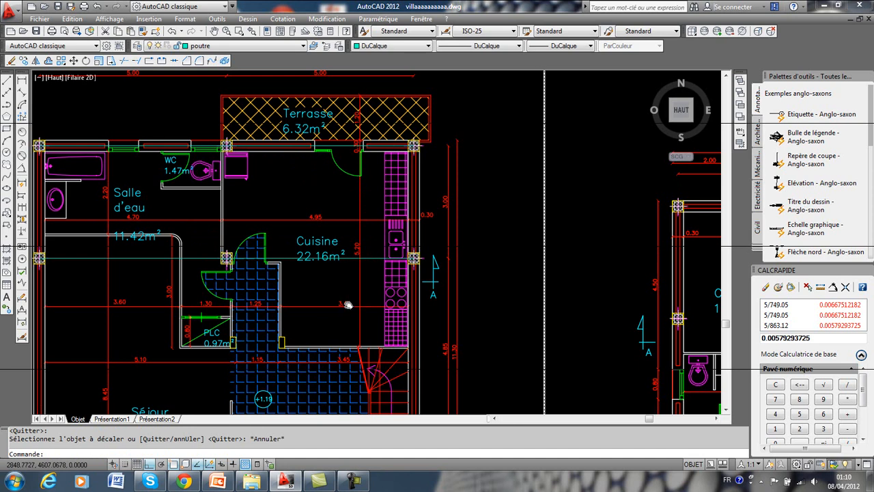
Examine the horizontal beam axes across the column rows of the ground-floor plan.
{"action": "scroll", "coordinate": [363, 275], "scroll_direction": "up", "scroll_amount": 2}
{"action": "scroll", "coordinate": [386, 260], "scroll_direction": "down", "scroll_amount": 4}
{"action": "scroll", "coordinate": [437, 246], "scroll_direction": "up", "scroll_amount": 2}
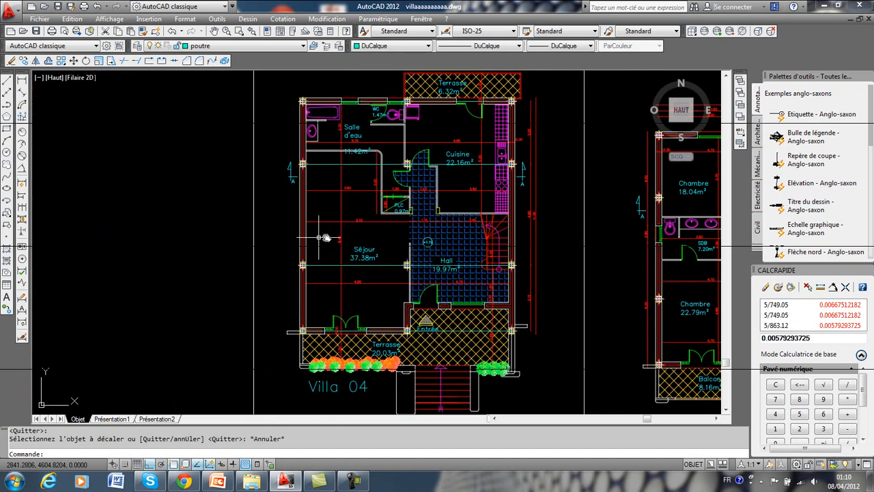
{"action": "mouse_move", "coordinate": [336, 238]}
{"action": "middle_mouse_down"}
{"action": "mouse_move", "coordinate": [237, 251]}
{"action": "mouse_move", "coordinate": [326, 241]}
{"action": "middle_mouse_up"}
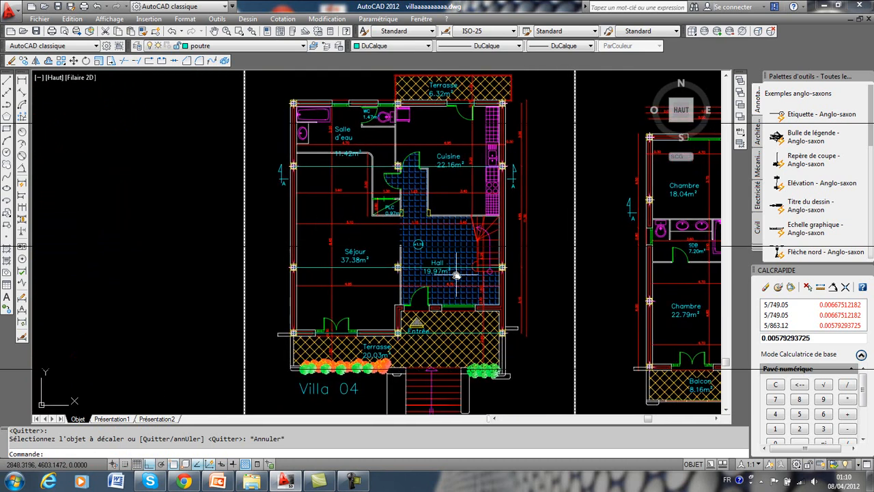
{"action": "scroll", "coordinate": [447, 273], "scroll_direction": "up", "scroll_amount": 3}
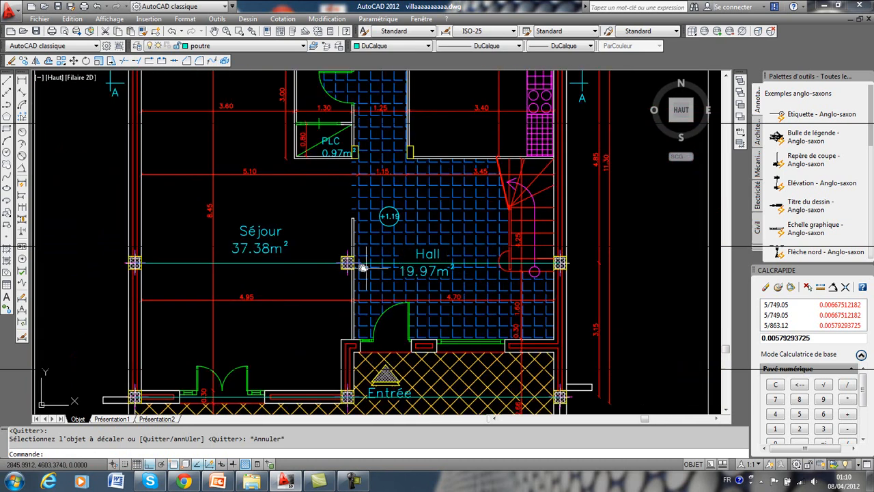
{"action": "scroll", "coordinate": [567, 268], "scroll_direction": "down", "scroll_amount": 2}
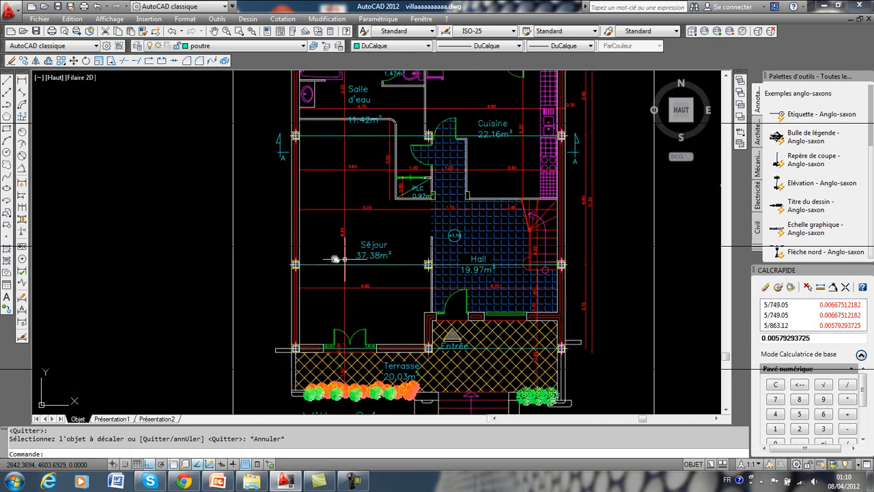
{"action": "middle_click_drag", "start_coordinate": [550, 268], "coordinate": [248, 269]}
{"action": "mouse_move", "coordinate": [499, 279]}
{"action": "middle_mouse_down"}
{"action": "mouse_move", "coordinate": [411, 279]}
{"action": "mouse_move", "coordinate": [465, 268]}
{"action": "middle_mouse_up"}
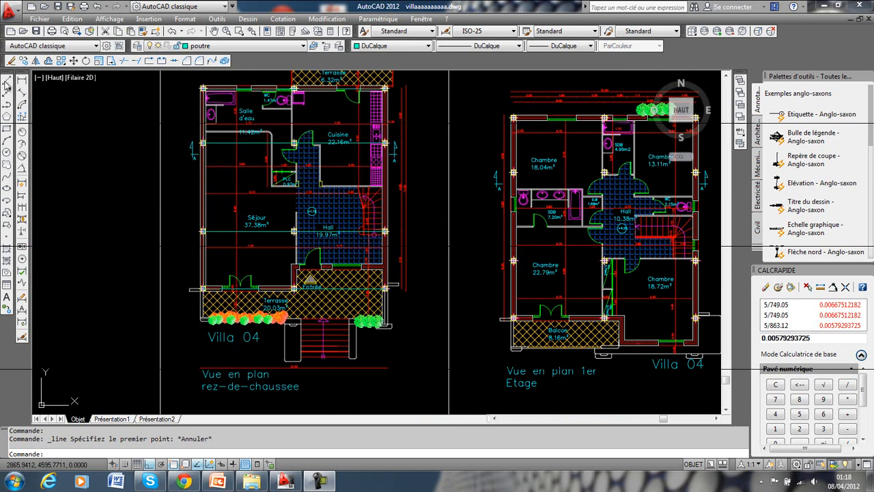
Draw a vertical beam axis line from the centre of the lower-left column to the centre of the upper-left column.
{"action": "left_click", "coordinate": [7, 81]}
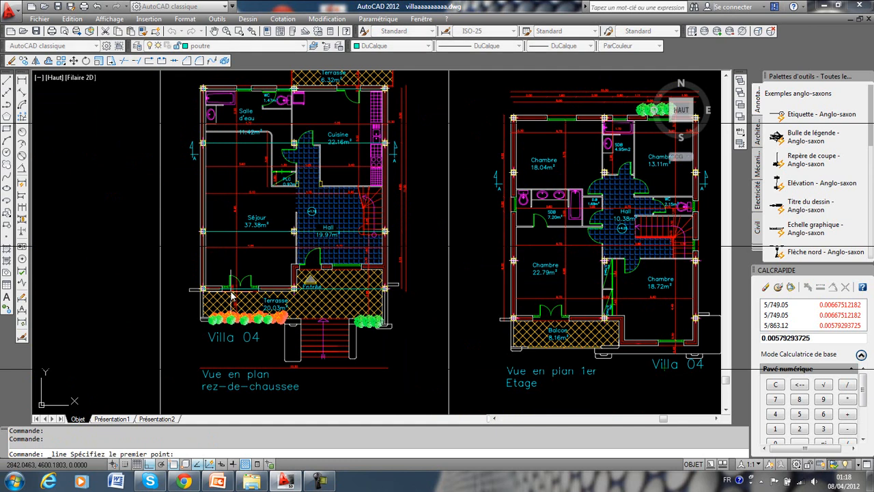
{"action": "scroll", "coordinate": [202, 290], "scroll_direction": "up", "scroll_amount": 5}
{"action": "scroll", "coordinate": [202, 290], "scroll_direction": "up", "scroll_amount": 3}
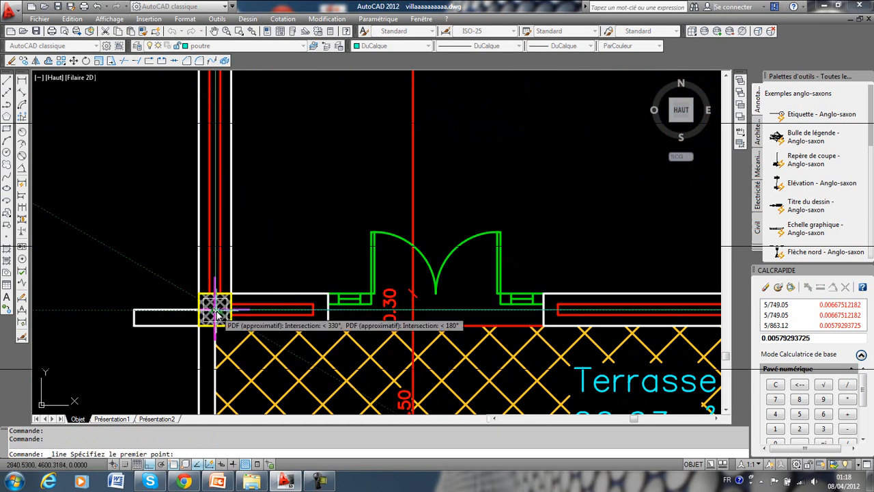
{"action": "left_click", "coordinate": [215, 314]}
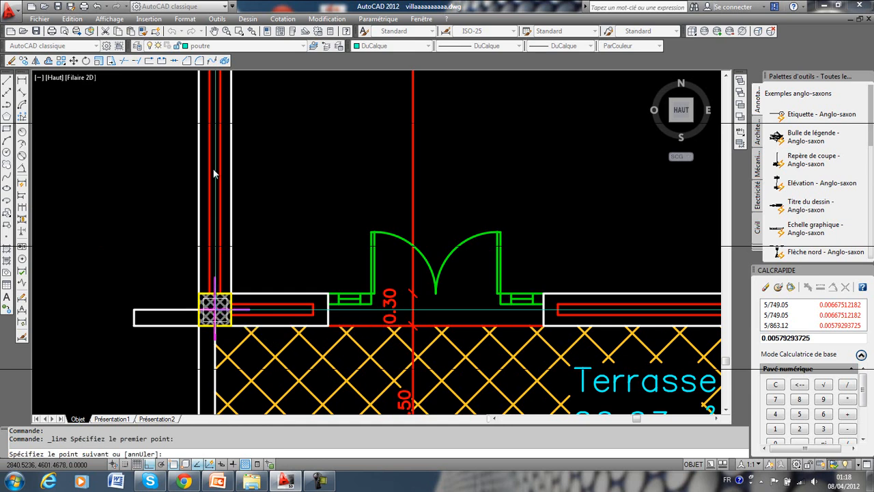
{"action": "scroll", "coordinate": [211, 171], "scroll_direction": "down", "scroll_amount": 8}
{"action": "mouse_move", "coordinate": [210, 128]}
{"action": "middle_mouse_down"}
{"action": "mouse_move", "coordinate": [219, 168]}
{"action": "mouse_move", "coordinate": [215, 245]}
{"action": "middle_mouse_up"}
{"action": "scroll", "coordinate": [221, 133], "scroll_direction": "up", "scroll_amount": 5}
{"action": "middle_click_drag", "start_coordinate": [216, 98], "coordinate": [212, 197]}
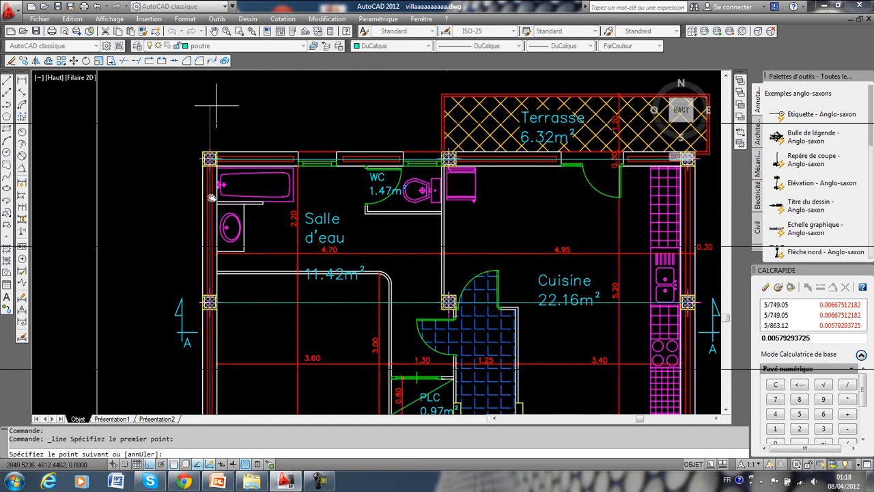
{"action": "left_click", "coordinate": [209, 158]}
{"action": "key", "text": "Return"}
Offset the lowest horizontal beam axis by 1.5 downward to the front edge of the 20.03 m² Terrasse.
{"action": "middle_click_drag", "start_coordinate": [267, 301], "coordinate": [279, 42]}
{"action": "middle_click_drag", "start_coordinate": [280, 259], "coordinate": [296, 62]}
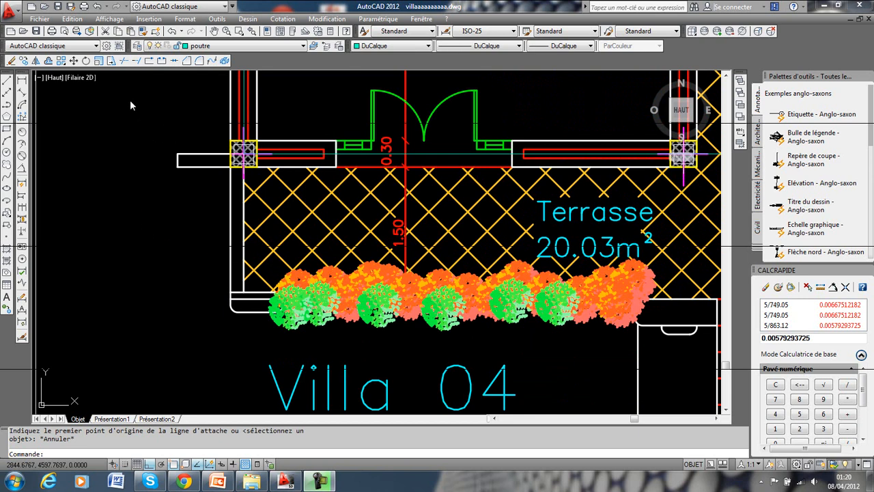
{"action": "left_click", "coordinate": [48, 61]}
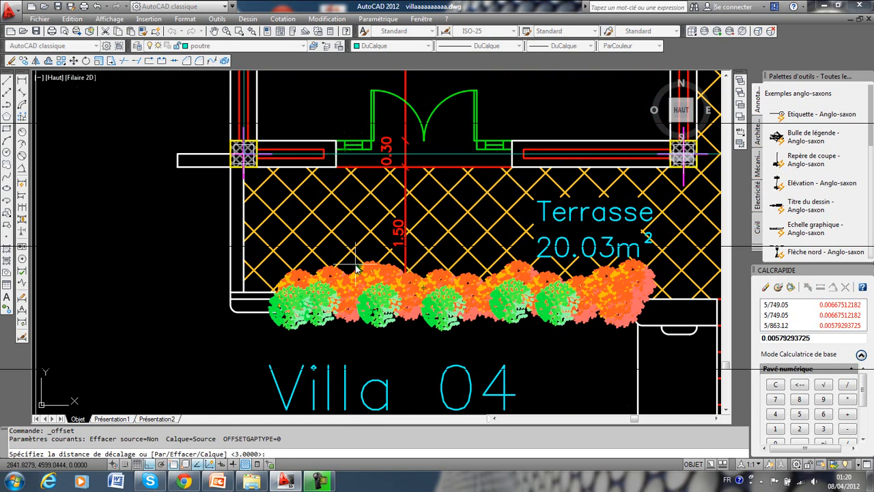
{"action": "type", "text": "1.5"}
{"action": "key", "text": "Return"}
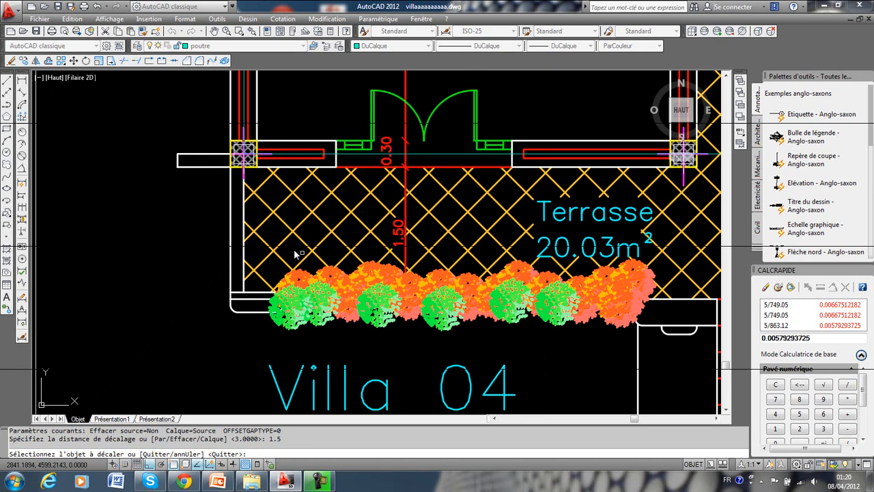
{"action": "left_click", "coordinate": [361, 157]}
{"action": "left_click", "coordinate": [347, 275]}
{"action": "key", "text": "Escape"}
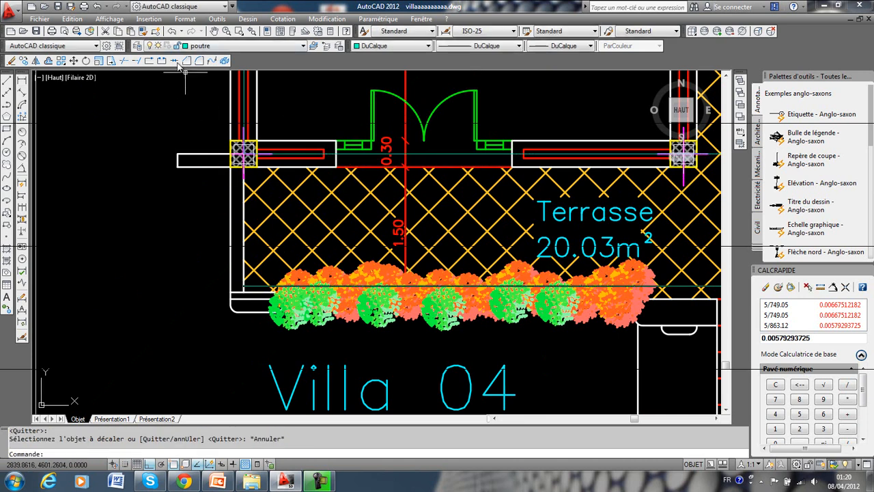
Extend the left vertical beam axis down to the horizontal axis at the front edge of the Terrasse.
{"action": "left_click", "coordinate": [139, 65]}
{"action": "key", "text": "Return"}
{"action": "left_click", "coordinate": [259, 104]}
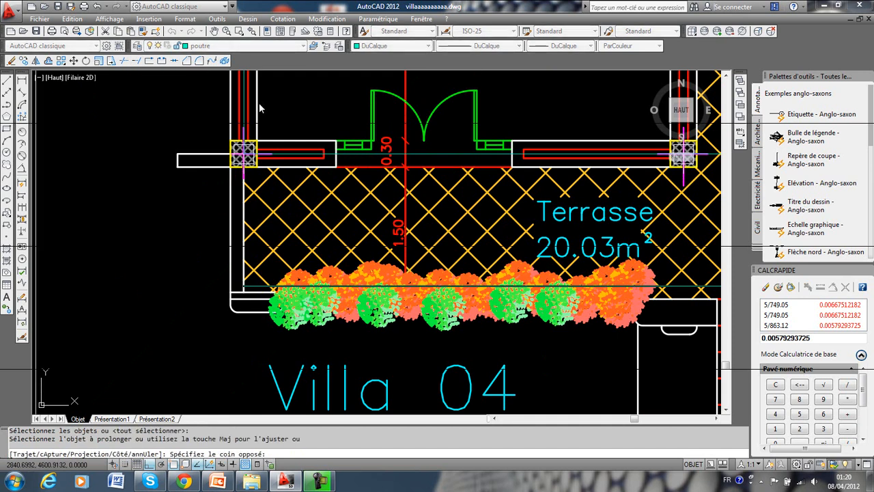
{"action": "left_click", "coordinate": [233, 117]}
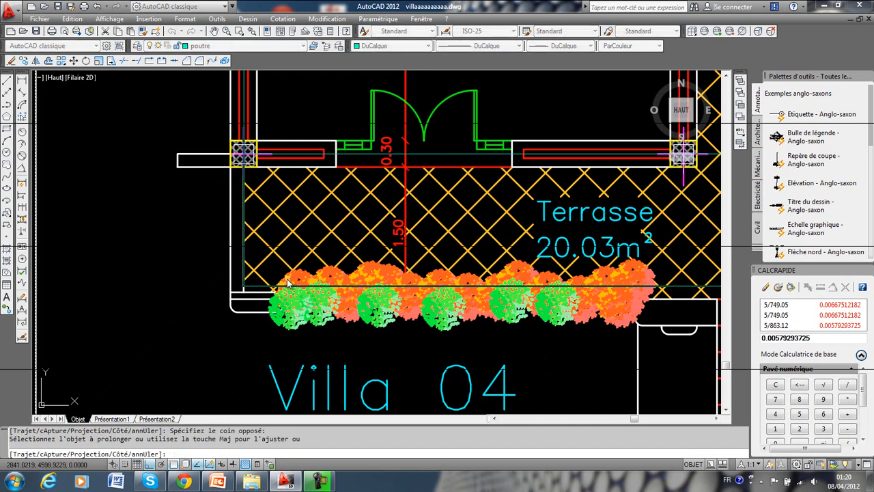
{"action": "key", "text": "Escape"}
Offset the horizontal beam axis through the lowest column row by 1.5 downward to the front edge of the Terrasse.
{"action": "scroll", "coordinate": [256, 259], "scroll_direction": "down", "scroll_amount": 6}
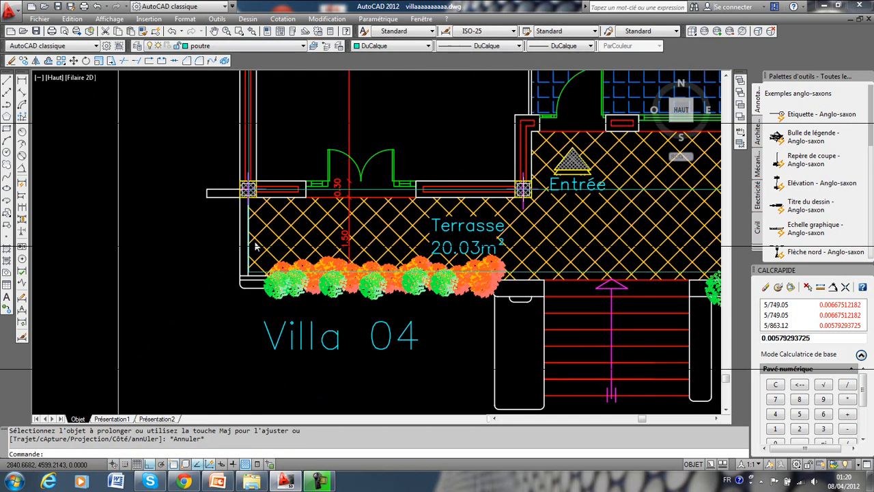
{"action": "scroll", "coordinate": [269, 141], "scroll_direction": "down", "scroll_amount": 3}
{"action": "middle_click_drag", "start_coordinate": [270, 164], "coordinate": [250, 225]}
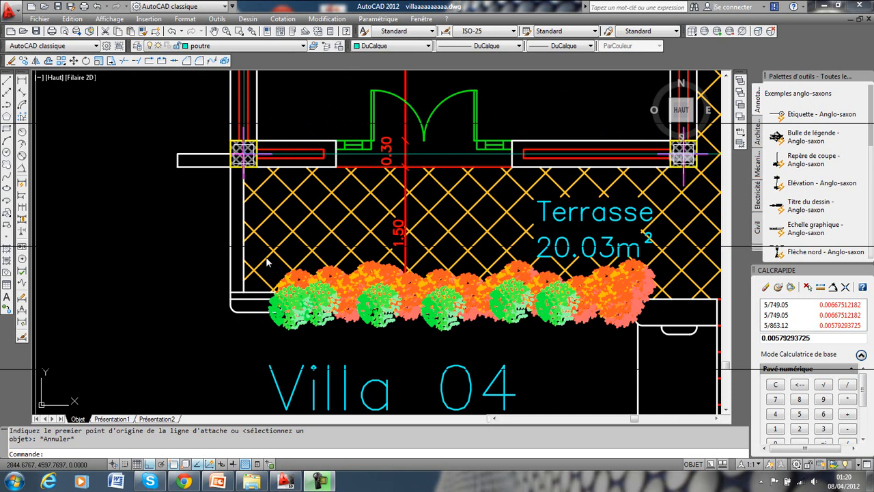
{"action": "left_click", "coordinate": [48, 61]}
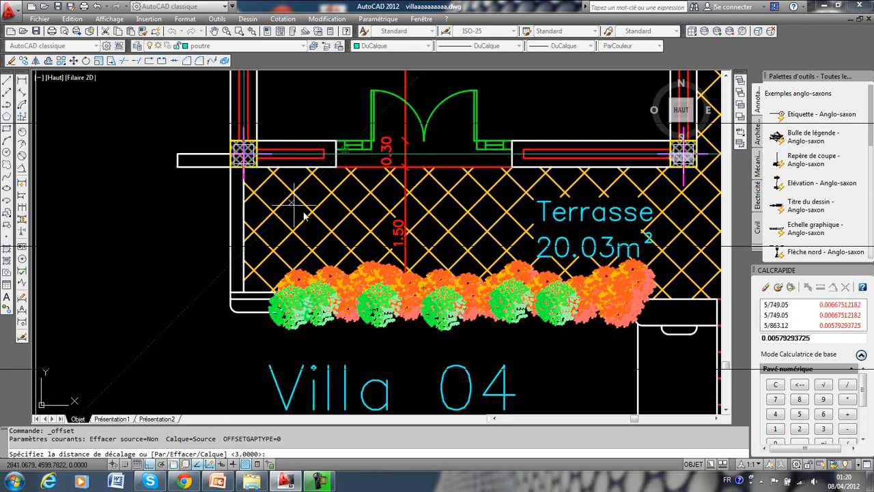
{"action": "type", "text": "1.5"}
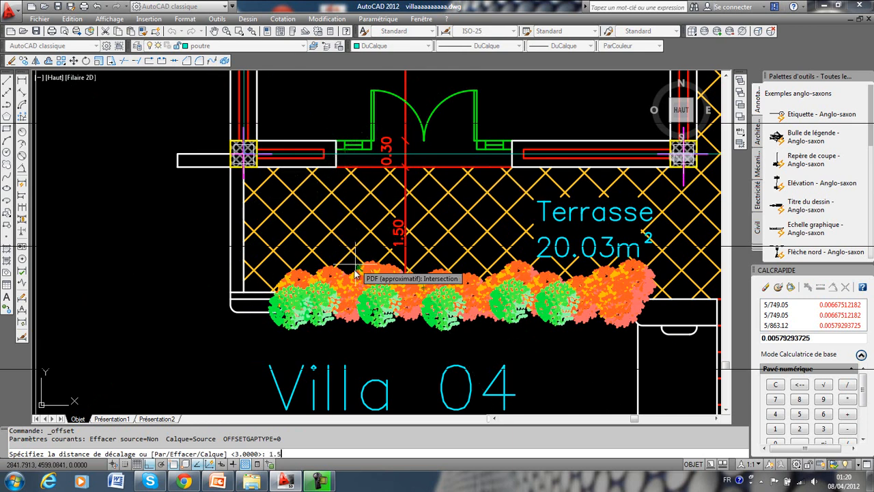
{"action": "key", "text": "Return"}
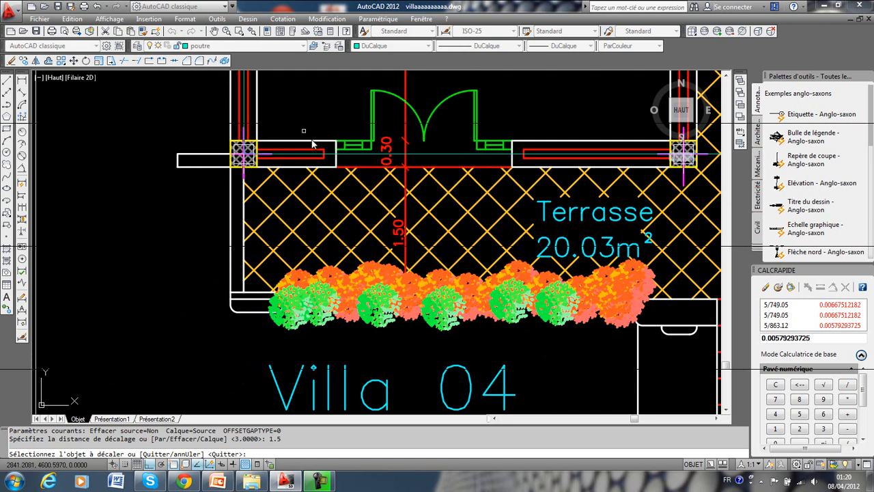
{"action": "left_click", "coordinate": [362, 155]}
{"action": "left_click", "coordinate": [346, 276]}
{"action": "key", "text": "Escape"}
Extend the left vertical beam axis downward to the offset horizontal axis at the Terrasse's front edge.
{"action": "left_click", "coordinate": [138, 60]}
{"action": "key", "text": "Return"}
{"action": "left_click", "coordinate": [258, 104]}
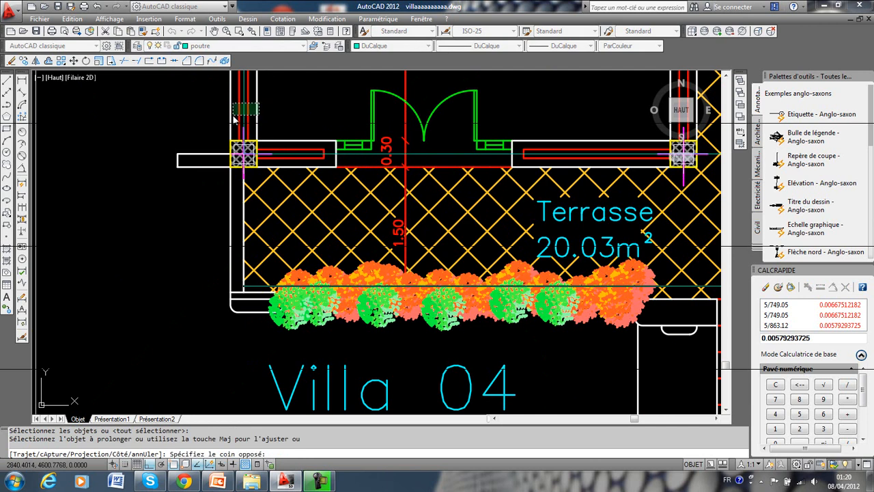
{"action": "left_click", "coordinate": [234, 119]}
{"action": "key", "text": "Escape"}
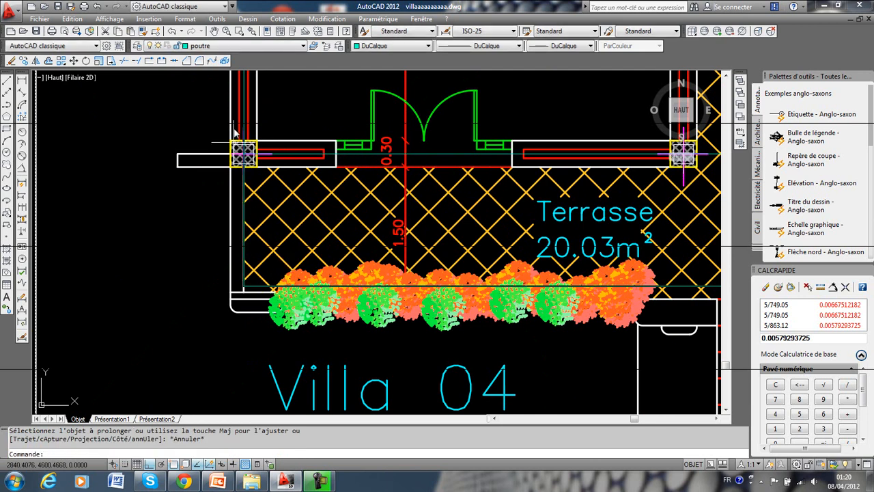
Turn off layer 0 to isolate the columns and beam axes of the ground-floor plan.
{"action": "scroll", "coordinate": [250, 211], "scroll_direction": "down", "scroll_amount": 4}
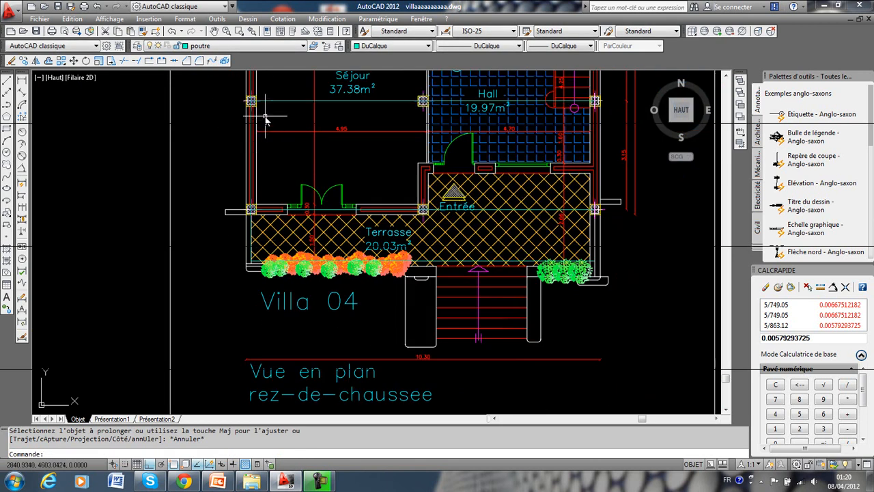
{"action": "scroll", "coordinate": [266, 116], "scroll_direction": "down", "scroll_amount": 4}
{"action": "mouse_move", "coordinate": [263, 300]}
{"action": "middle_mouse_down"}
{"action": "mouse_move", "coordinate": [259, 197]}
{"action": "mouse_move", "coordinate": [241, 280]}
{"action": "middle_mouse_up"}
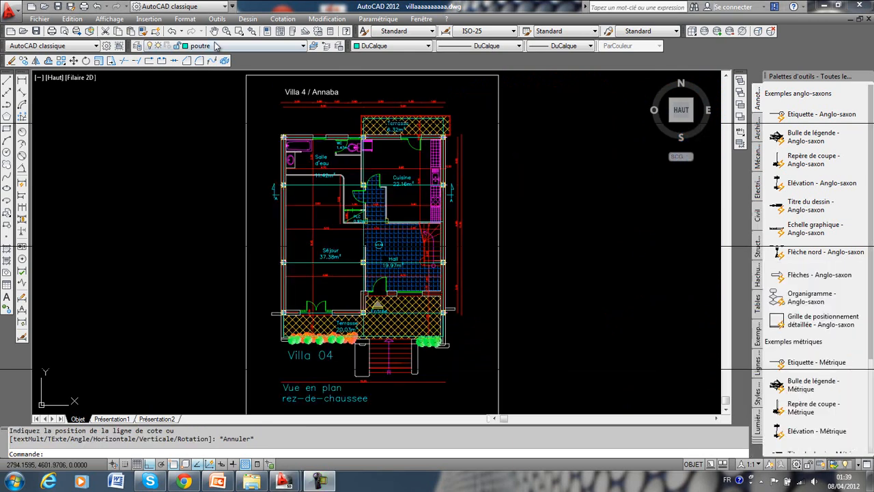
{"action": "left_click", "coordinate": [215, 47]}
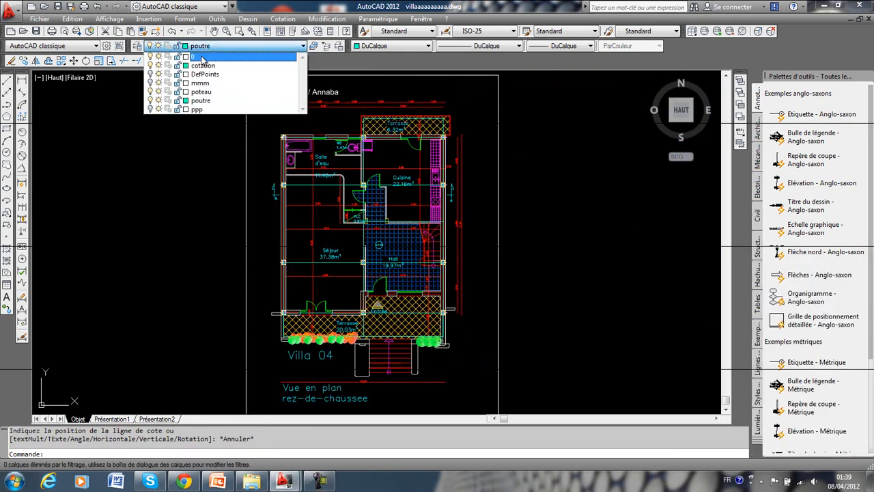
{"action": "left_click", "coordinate": [149, 57]}
{"action": "left_click", "coordinate": [167, 166]}
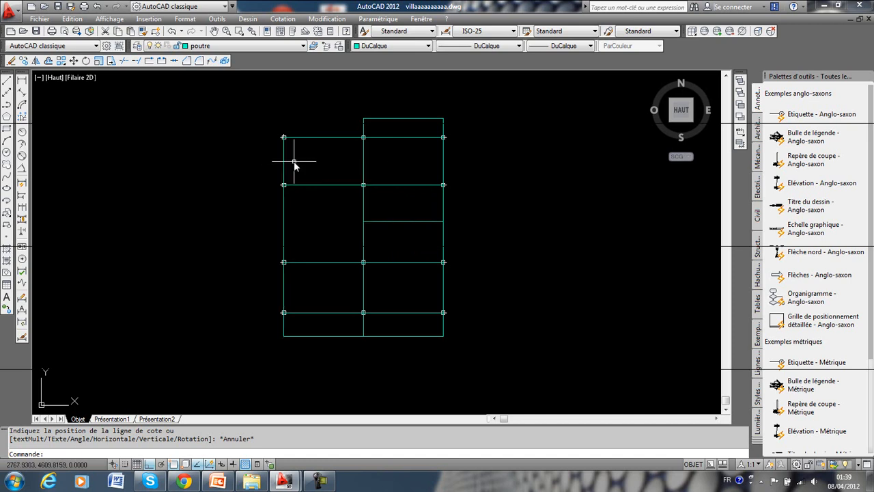
Add a vertical linear dimension between the centres of the two uppermost left columns, placed just outside the left axis.
{"action": "scroll", "coordinate": [312, 151], "scroll_direction": "up", "scroll_amount": 3}
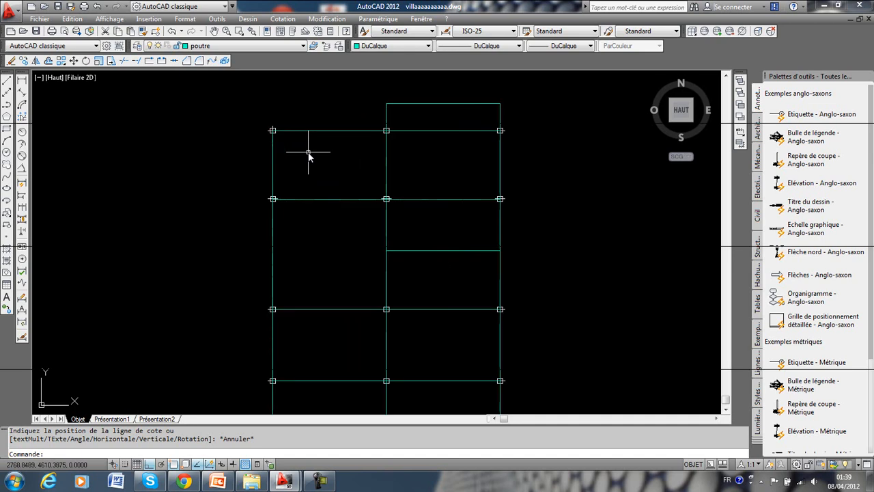
{"action": "middle_click_drag", "start_coordinate": [319, 146], "coordinate": [293, 211]}
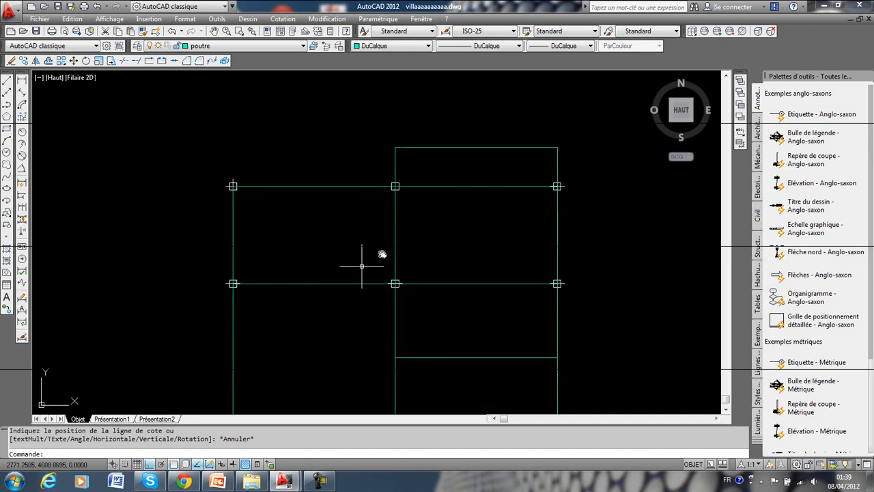
{"action": "scroll", "coordinate": [364, 208], "scroll_direction": "up", "scroll_amount": 3}
{"action": "middle_click_drag", "start_coordinate": [341, 230], "coordinate": [381, 185]}
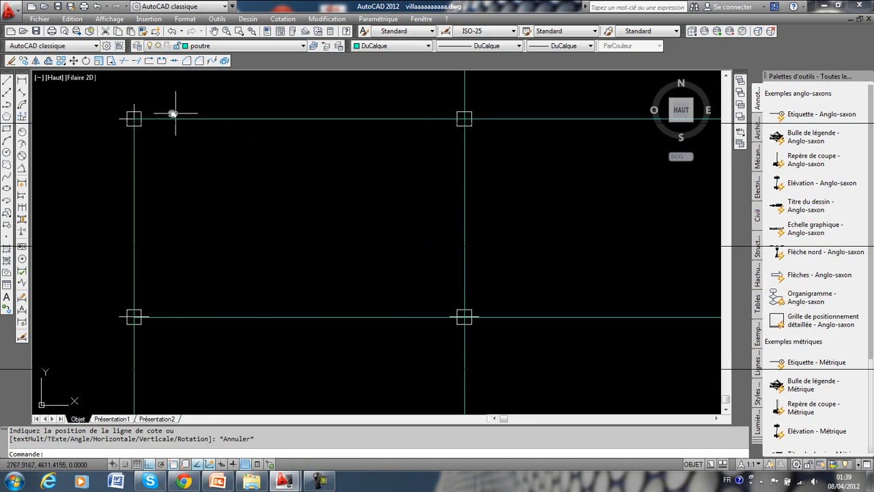
{"action": "left_click", "coordinate": [21, 82]}
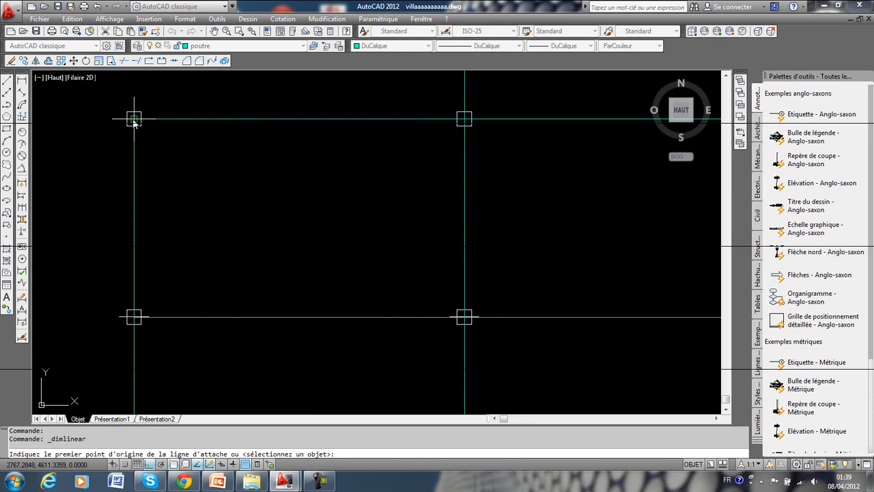
{"action": "left_click", "coordinate": [134, 119]}
{"action": "left_click", "coordinate": [134, 317]}
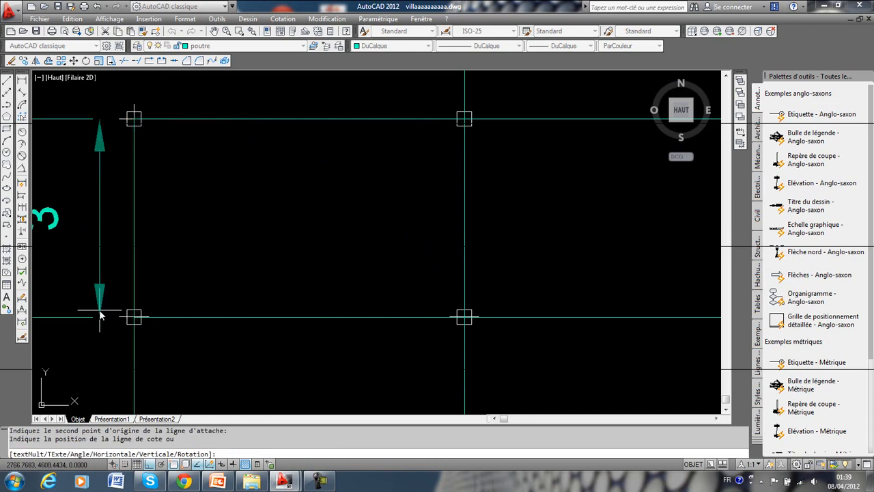
{"action": "left_click", "coordinate": [112, 312]}
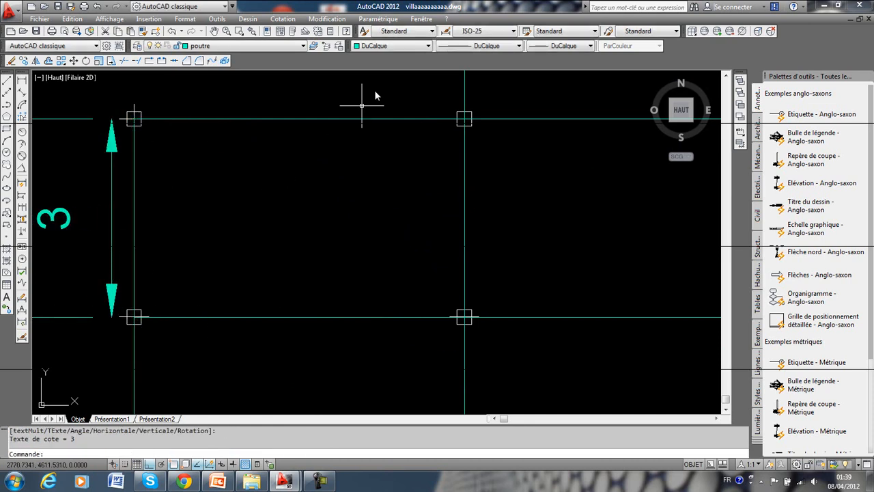
Calculate 3/22.5 with the quick calculator.
{"action": "left_click", "coordinate": [331, 31]}
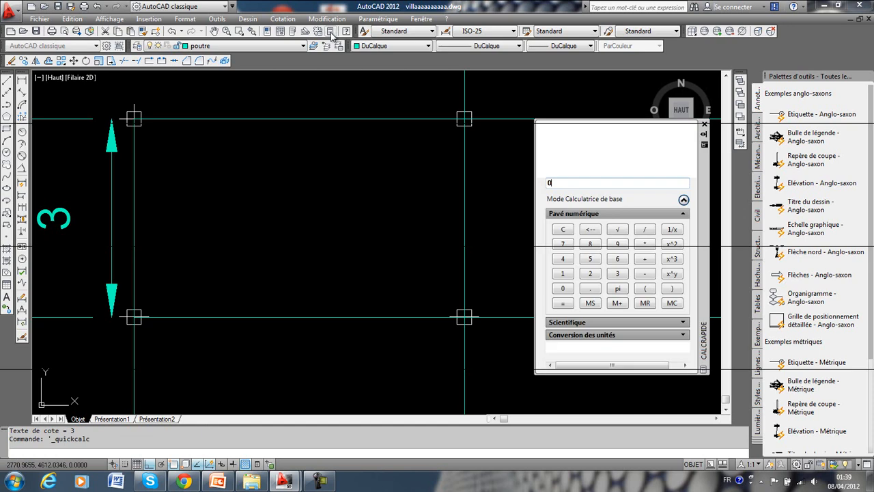
{"action": "left_click", "coordinate": [618, 274]}
{"action": "left_click", "coordinate": [644, 230]}
{"action": "left_click", "coordinate": [590, 273]}
{"action": "left_click", "coordinate": [590, 273]}
{"action": "left_click", "coordinate": [591, 288]}
{"action": "left_click", "coordinate": [590, 259]}
{"action": "left_click", "coordinate": [563, 303]}
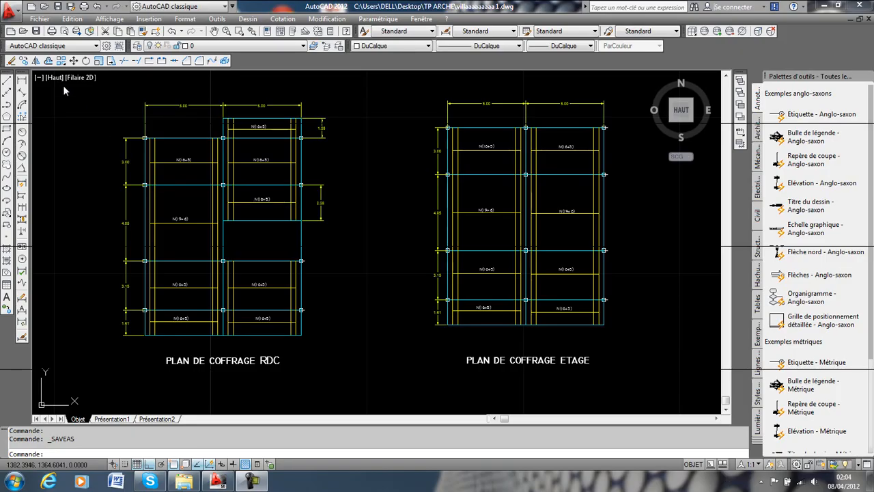
Save the formwork plan drawing as villaaaaaaaaa 1.dxf in AutoCAD 2004/LT2004 DXF format in the TP ARCHE folder, replacing the existing file.
{"action": "left_click", "coordinate": [11, 11]}
{"action": "mouse_move", "coordinate": [73, 139]}
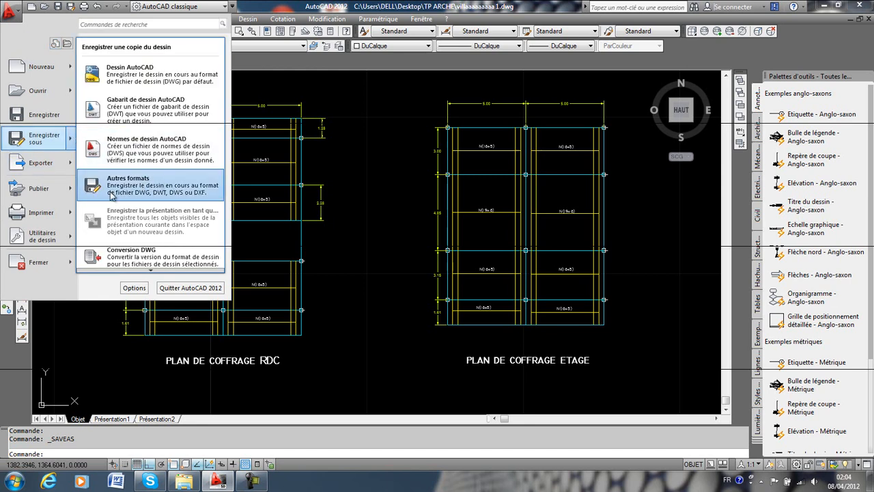
{"action": "left_click", "coordinate": [197, 188]}
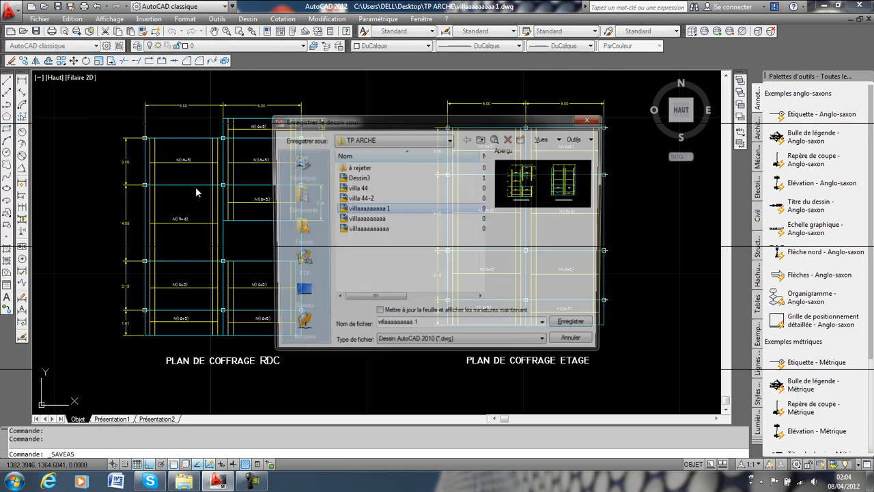
{"action": "left_click", "coordinate": [453, 345]}
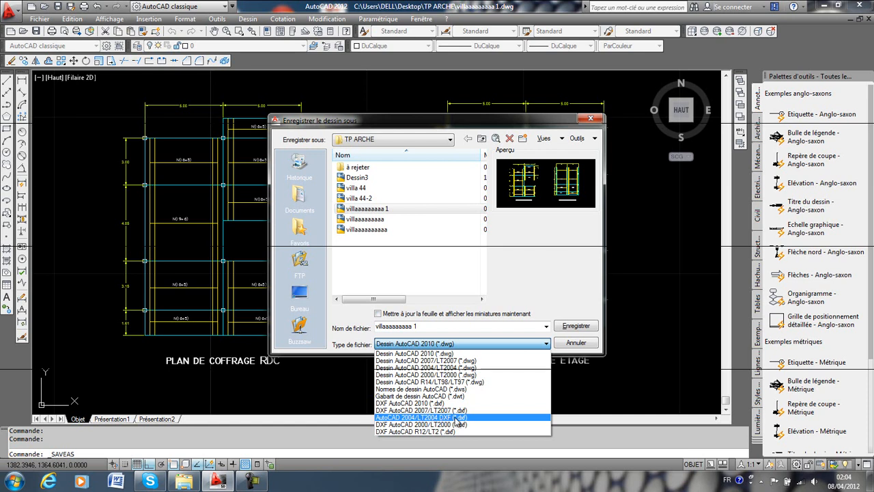
{"action": "left_click", "coordinate": [460, 418]}
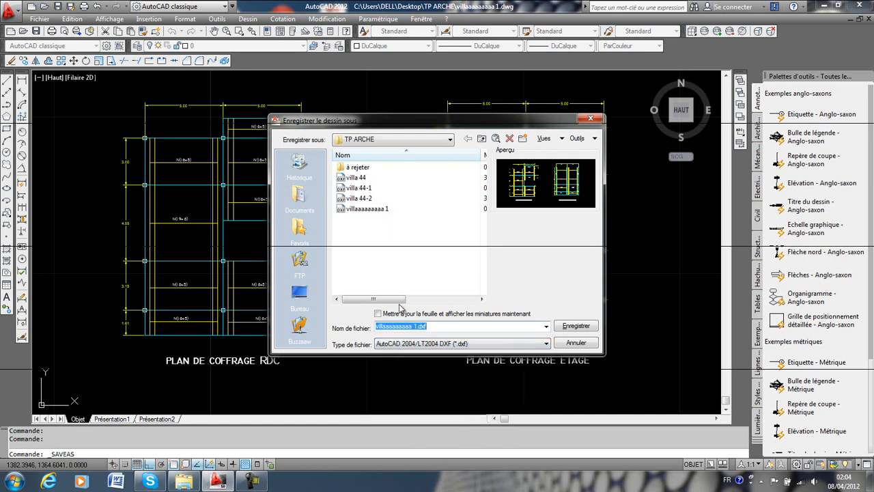
{"action": "left_click", "coordinate": [458, 326]}
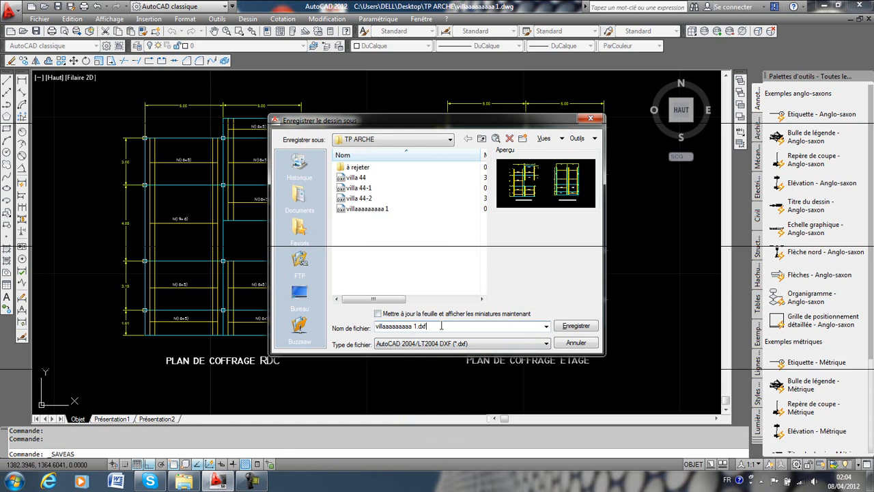
{"action": "left_click", "coordinate": [566, 329]}
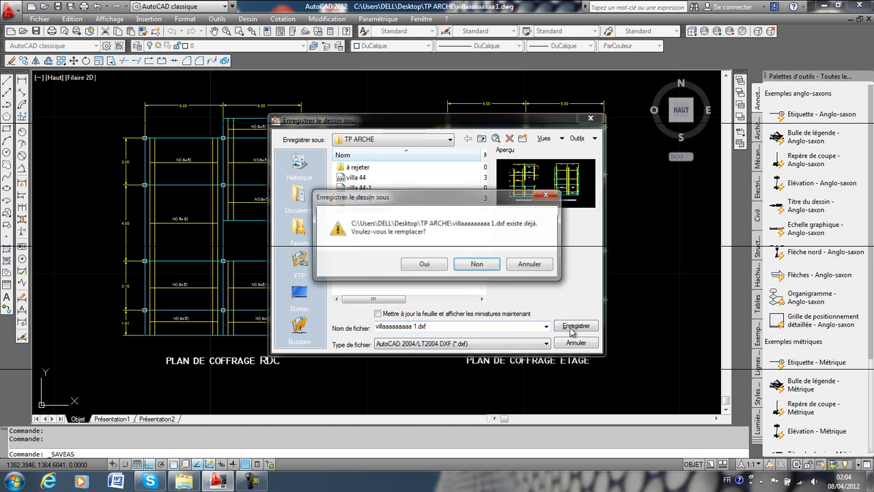
{"action": "left_click", "coordinate": [438, 266]}
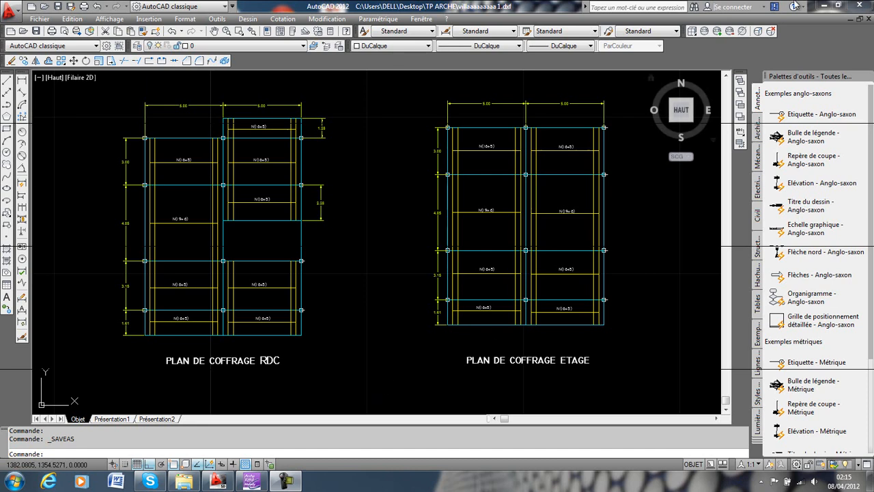
Switch to the desktop and launch Graitec OMD 2009.
{"action": "key", "text": "super+d"}
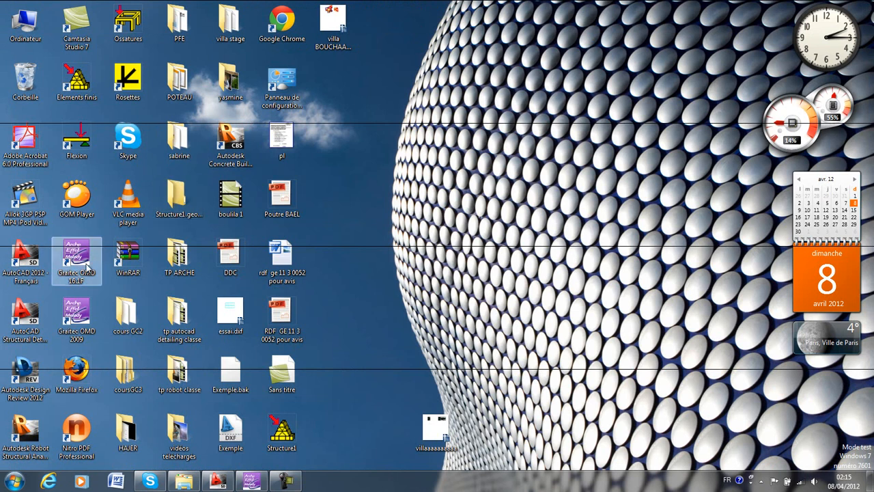
{"action": "double_click", "coordinate": [88, 320]}
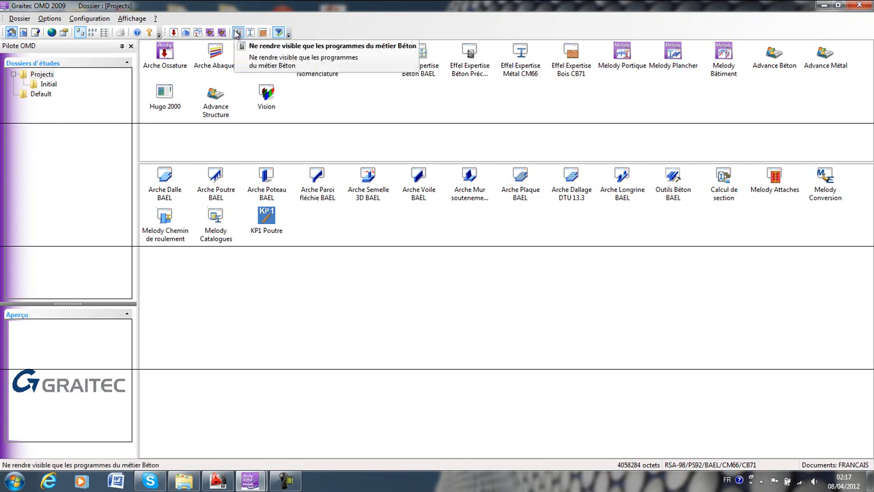
View only the Béton, Métal and Bois programs in turn, and restore the display of all programs.
{"action": "left_click", "coordinate": [238, 34]}
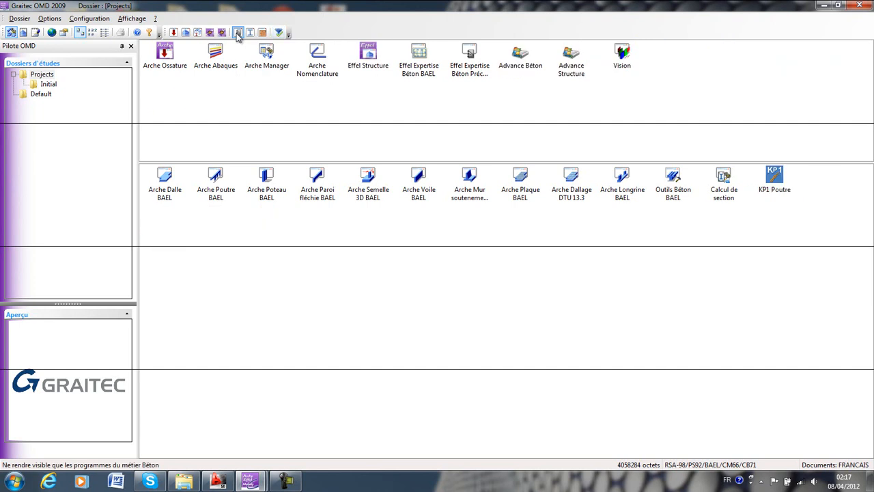
{"action": "left_click", "coordinate": [250, 35]}
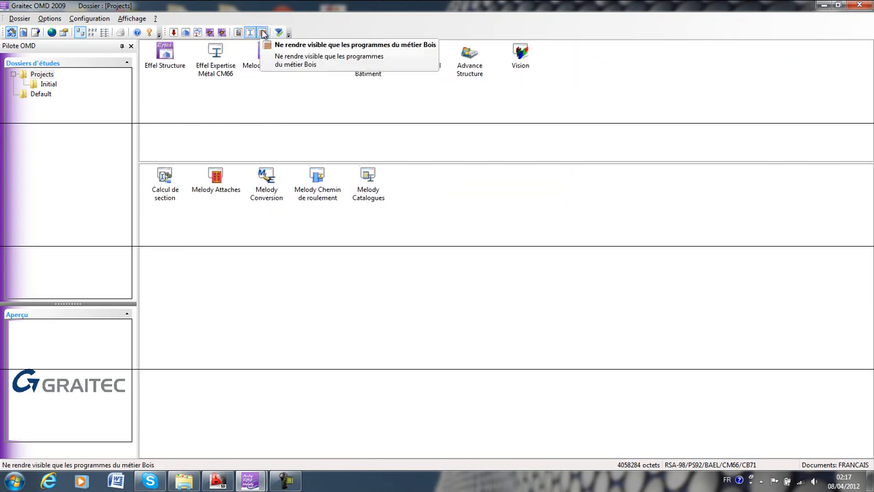
{"action": "left_click", "coordinate": [264, 34]}
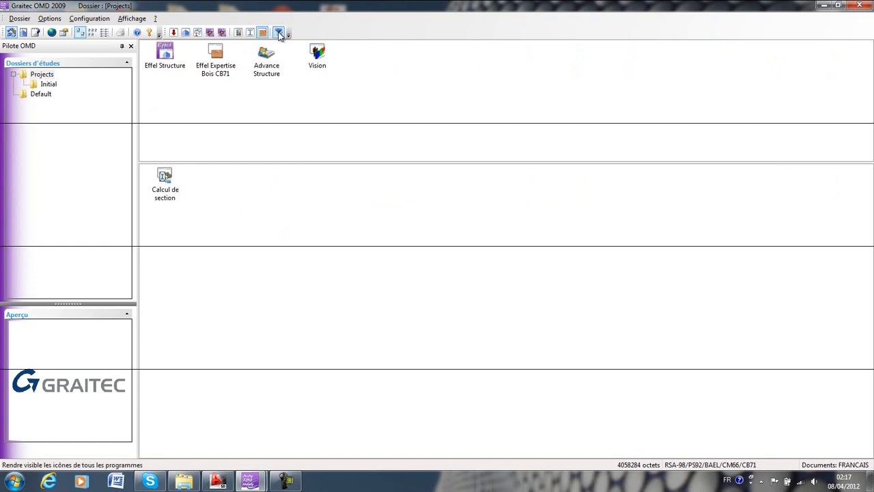
{"action": "left_click", "coordinate": [278, 34]}
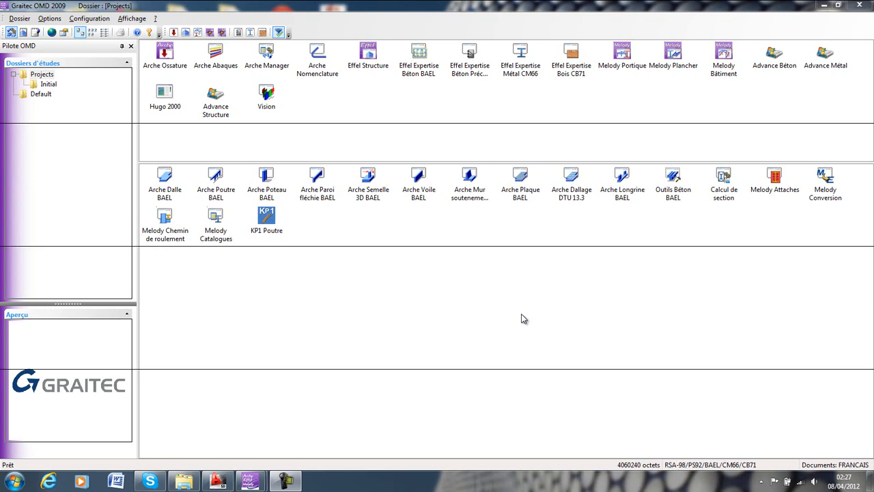
Launch Arche Ossature and select villaaaaaaaaa 1.dxf from the TP ARCHE folder as the file for a DXF import.
{"action": "double_click", "coordinate": [176, 59]}
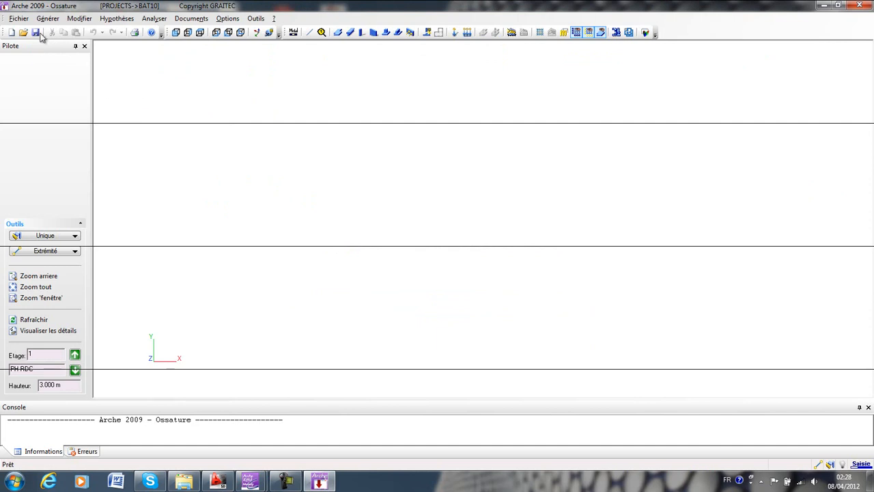
{"action": "left_click", "coordinate": [24, 20]}
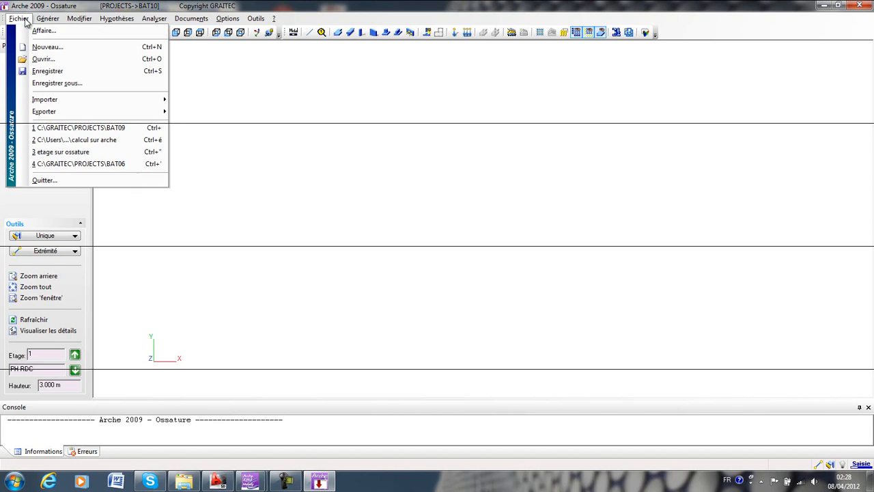
{"action": "mouse_move", "coordinate": [76, 102]}
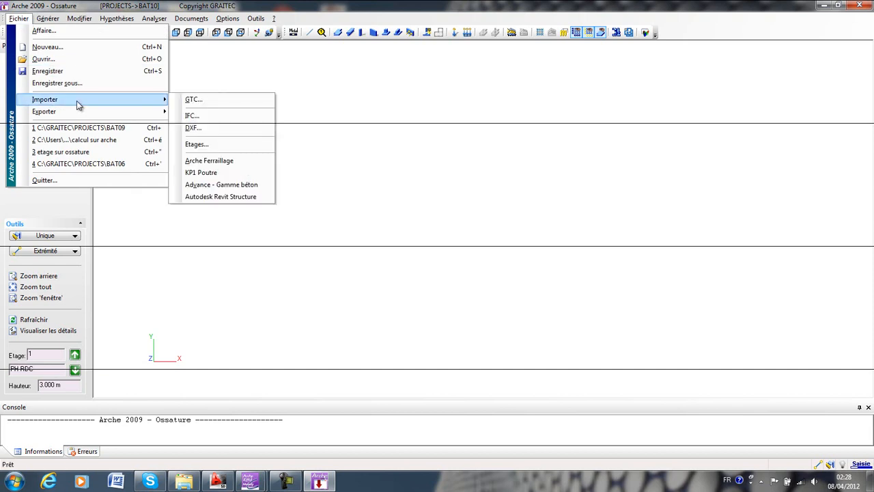
{"action": "left_click", "coordinate": [194, 128]}
{"action": "left_click", "coordinate": [374, 200]}
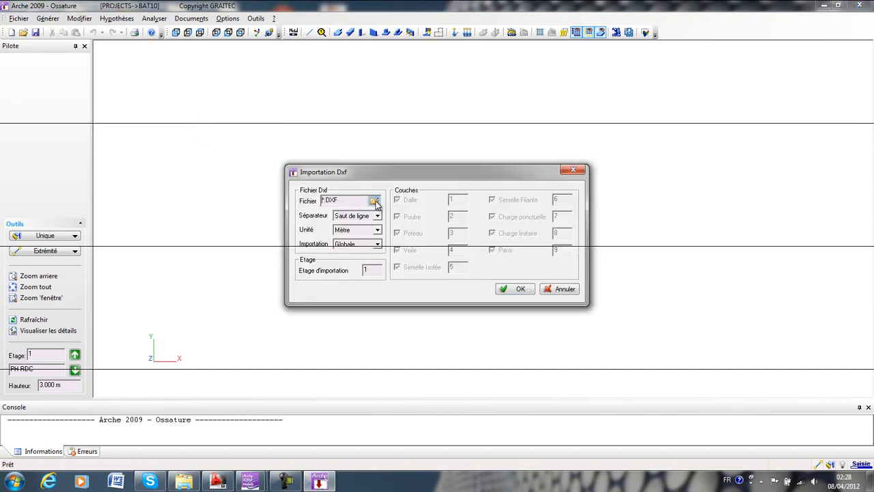
{"action": "left_click_drag", "start_coordinate": [568, 220], "coordinate": [565, 256]}
{"action": "left_click", "coordinate": [311, 239]}
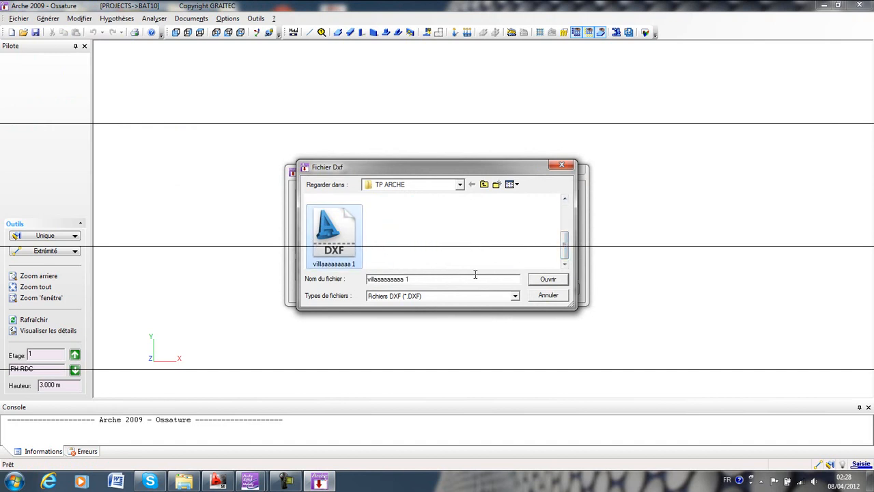
{"action": "left_click", "coordinate": [548, 280]}
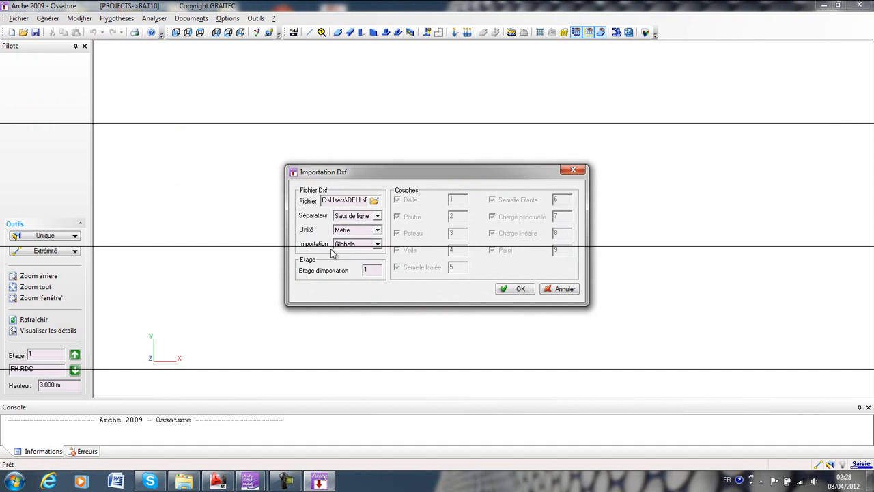
Set the DXF import to Par couches and keep only the Poutre and Poteau layers enabled.
{"action": "left_click", "coordinate": [375, 246]}
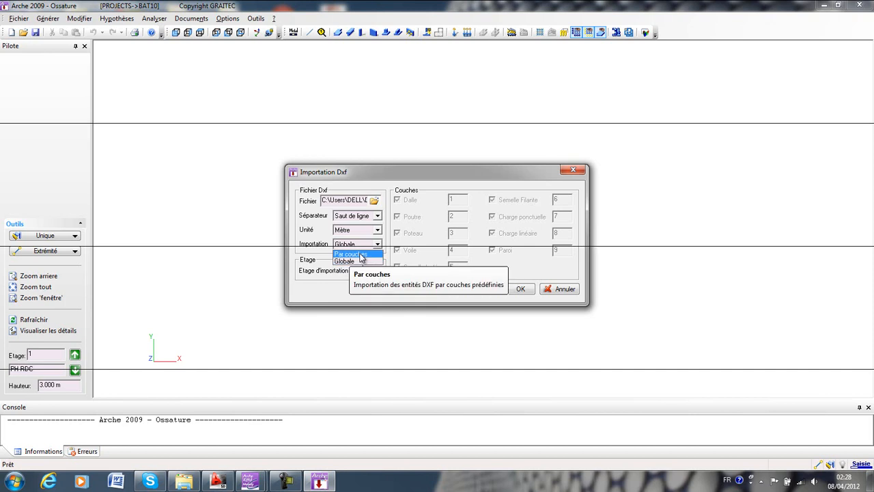
{"action": "left_click", "coordinate": [360, 254]}
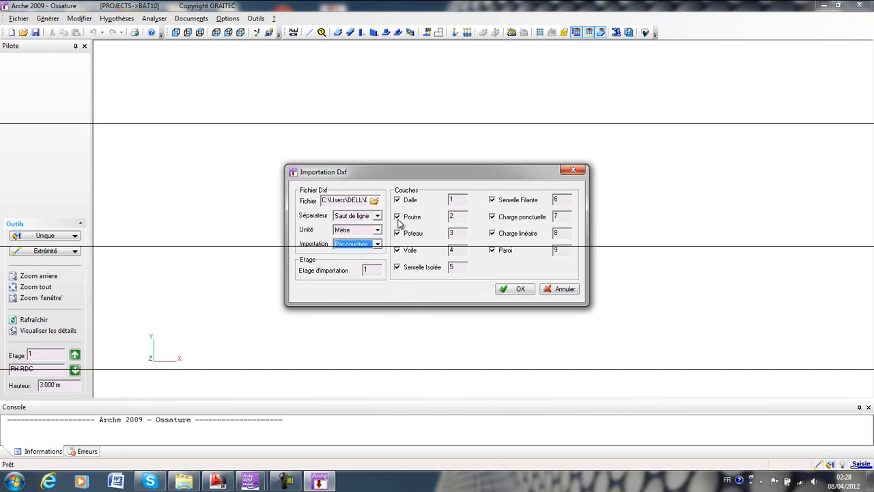
{"action": "left_click", "coordinate": [411, 200]}
{"action": "left_click", "coordinate": [409, 251]}
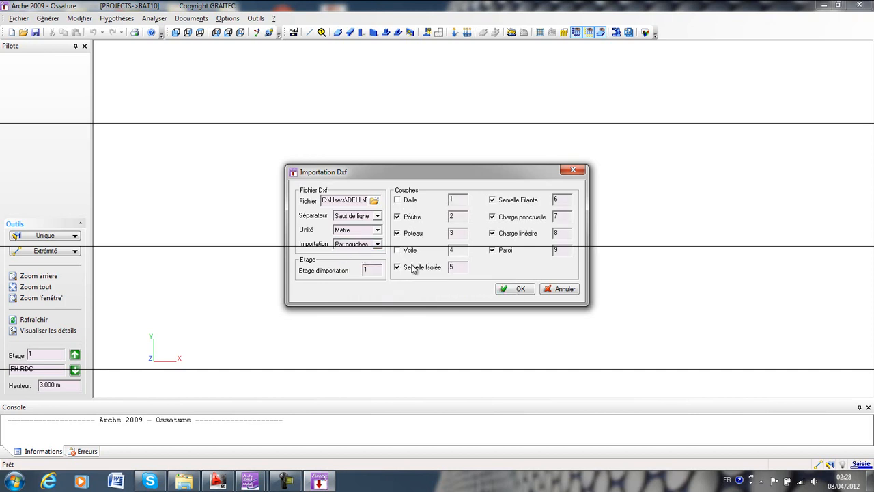
{"action": "left_click", "coordinate": [515, 199]}
{"action": "left_click", "coordinate": [511, 218]}
{"action": "left_click", "coordinate": [514, 235]}
{"action": "left_click", "coordinate": [503, 252]}
Assign layer 8 to Poutre and layer 7 to Poteau, import the DXF into storey 1, and close the import report.
{"action": "left_click_drag", "start_coordinate": [461, 233], "coordinate": [423, 238]}
{"action": "type", "text": "8"}
{"action": "left_click", "coordinate": [230, 484]}
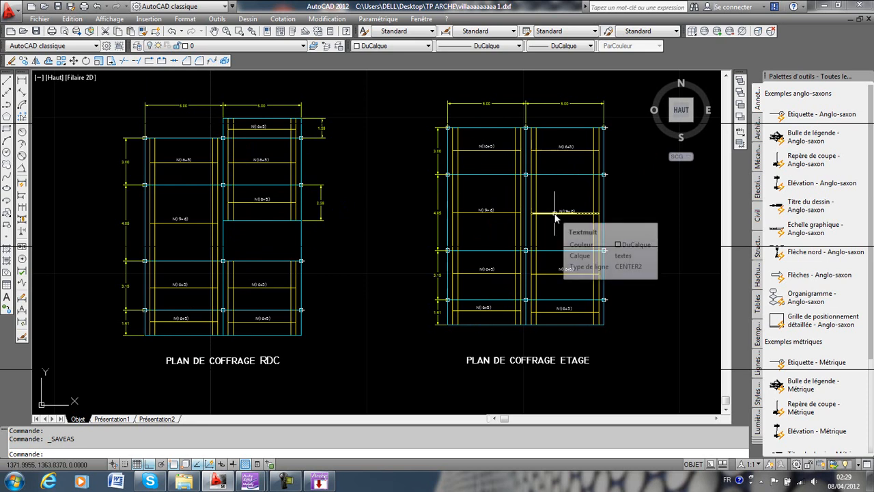
{"action": "left_click", "coordinate": [326, 483]}
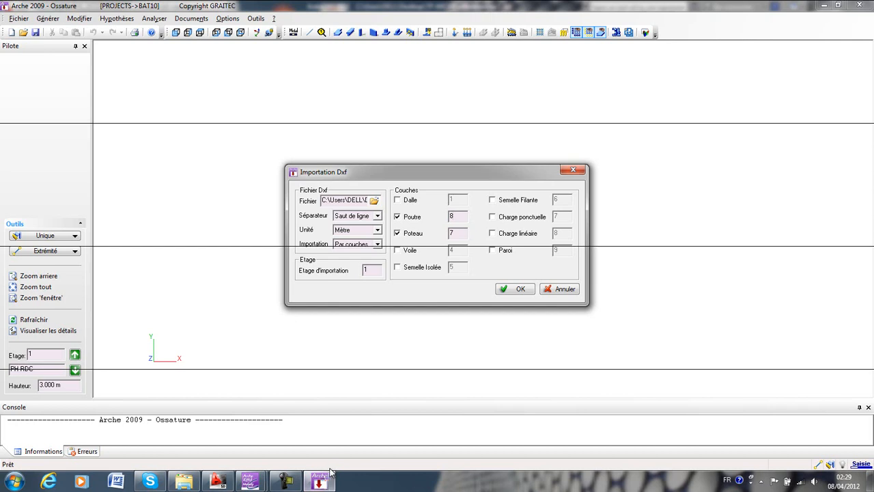
{"action": "left_click", "coordinate": [521, 289]}
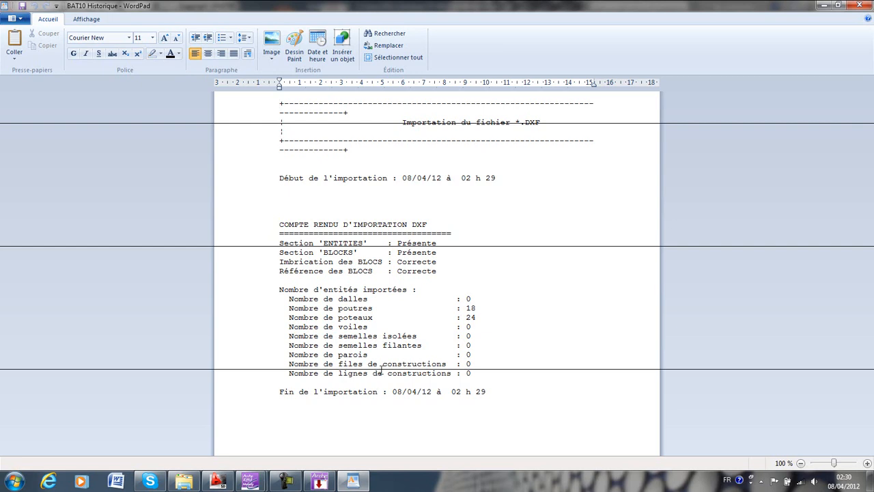
{"action": "left_click", "coordinate": [859, 5]}
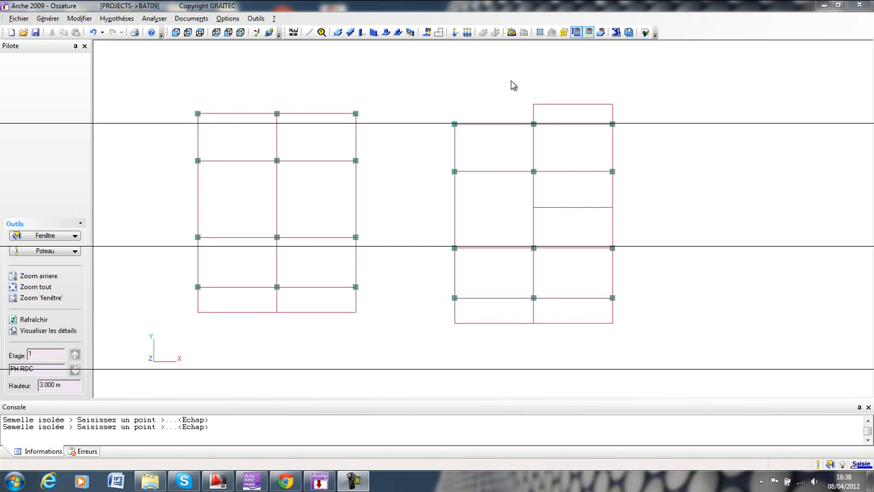
Display the grid and place a square concrete column on a grid point in the empty area right of the ground-floor plan.
{"action": "left_click", "coordinate": [540, 33]}
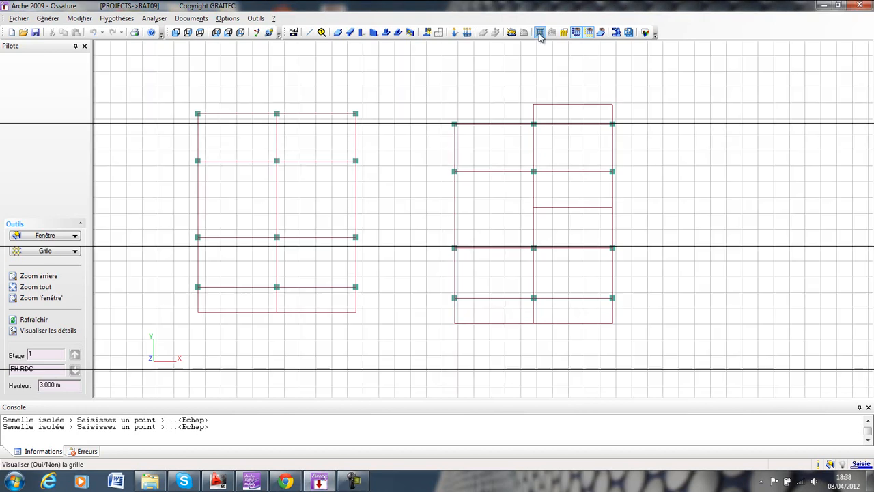
{"action": "mouse_move", "coordinate": [648, 209]}
{"action": "middle_mouse_down"}
{"action": "mouse_move", "coordinate": [510, 157]}
{"action": "mouse_move", "coordinate": [433, 201]}
{"action": "middle_mouse_up"}
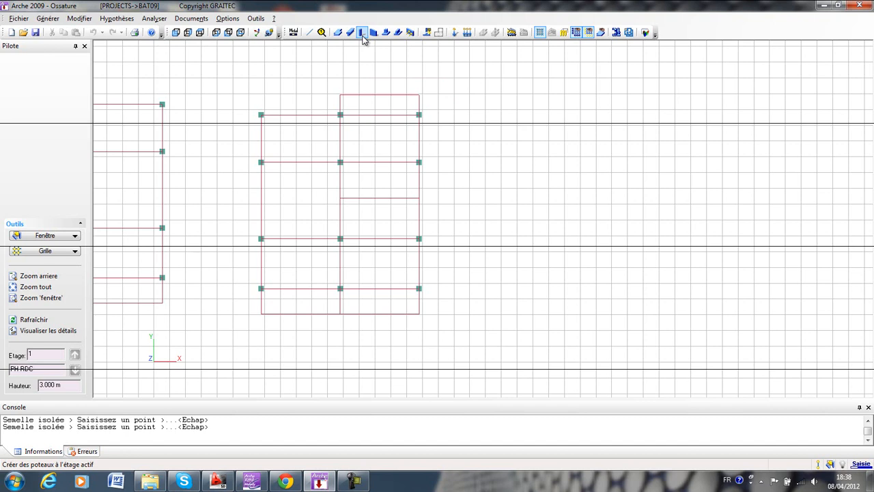
{"action": "left_click", "coordinate": [55, 20]}
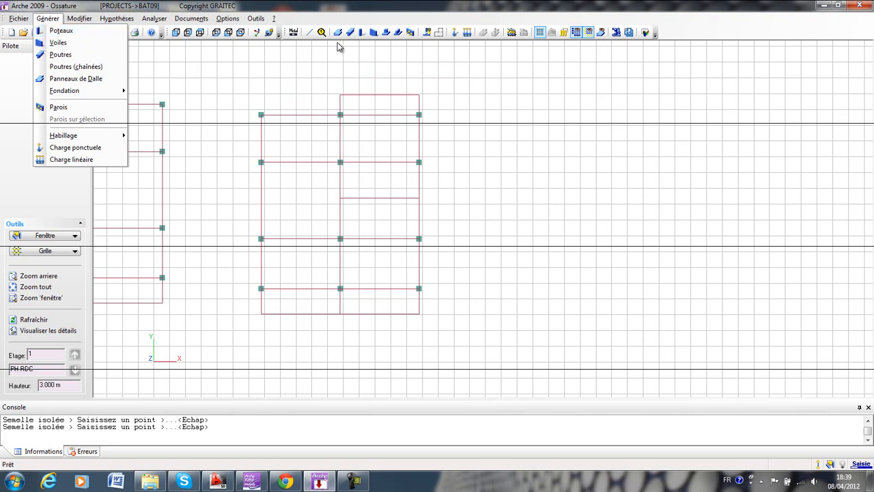
{"action": "left_click", "coordinate": [362, 32]}
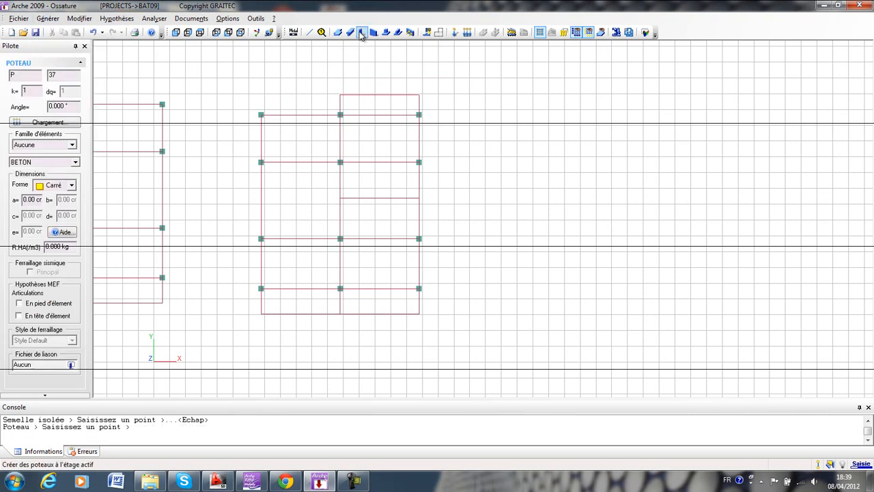
{"action": "middle_click_drag", "start_coordinate": [470, 139], "coordinate": [431, 108]}
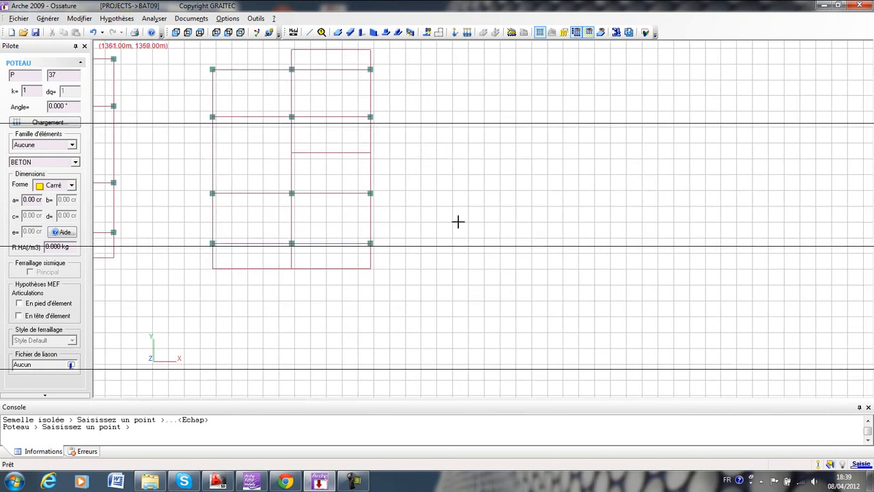
{"action": "left_click", "coordinate": [499, 254]}
{"action": "middle_click_drag", "start_coordinate": [540, 214], "coordinate": [521, 255]}
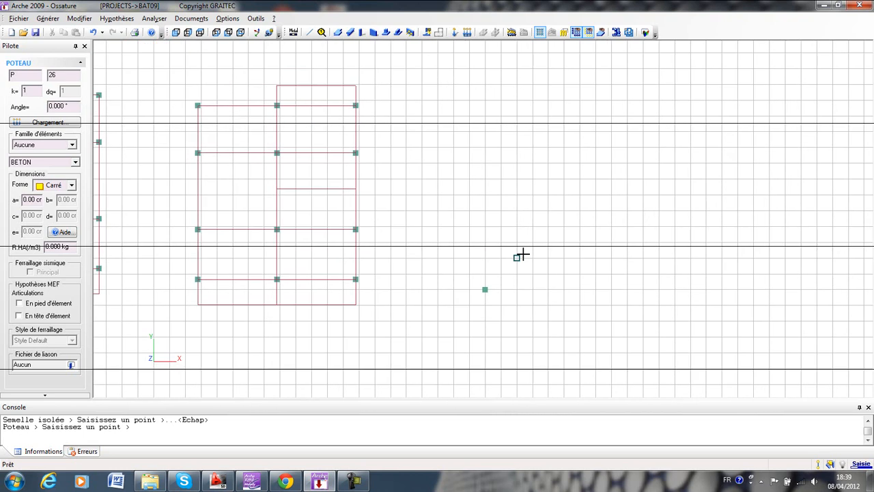
{"action": "key", "text": "Escape"}
{"action": "middle_click_drag", "start_coordinate": [469, 246], "coordinate": [398, 241]}
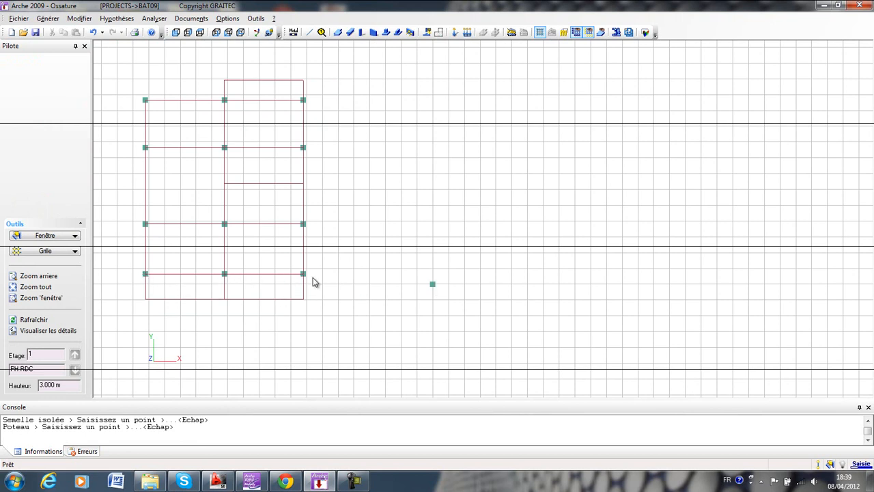
{"action": "middle_click_drag", "start_coordinate": [556, 271], "coordinate": [539, 294]}
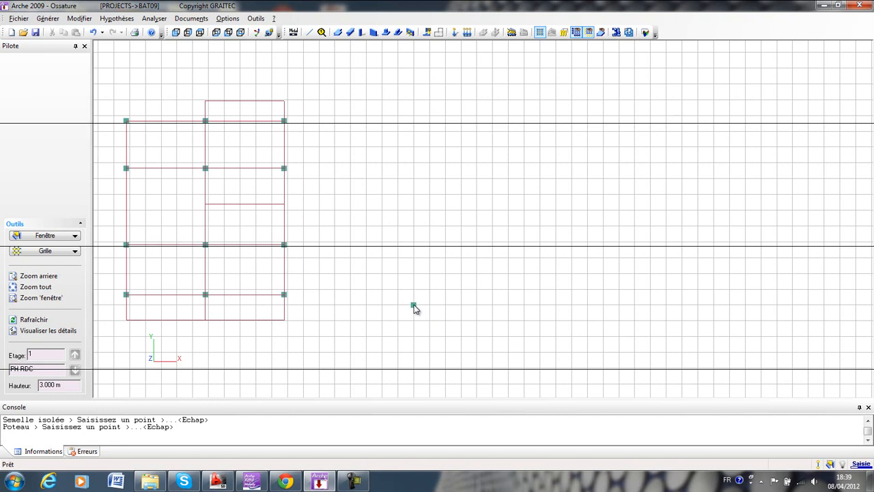
Copy the standalone column in plan with dx 5 m, dy 0 and 2 copies to form a row of columns.
{"action": "right_click", "coordinate": [499, 321]}
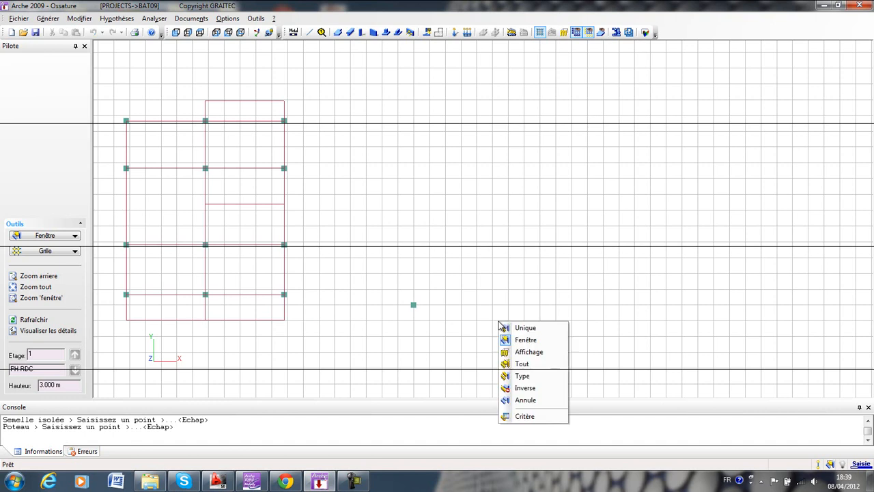
{"action": "left_click", "coordinate": [537, 330]}
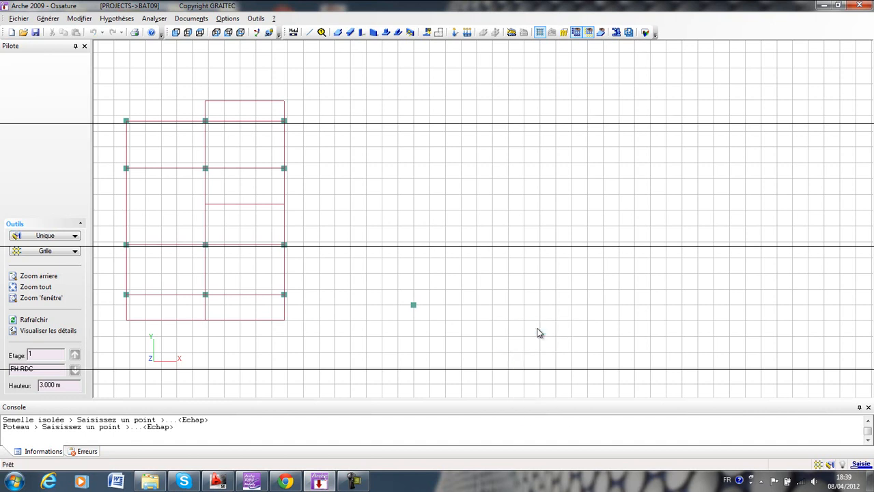
{"action": "left_click", "coordinate": [414, 305]}
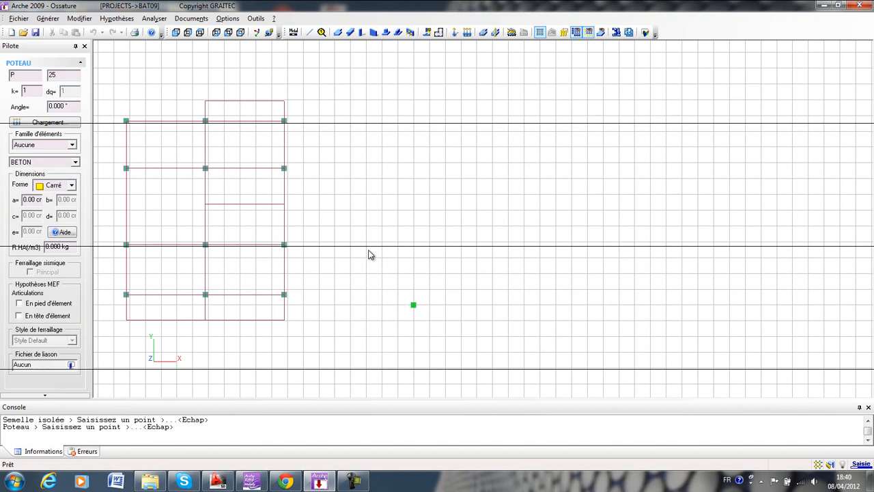
{"action": "left_click", "coordinate": [79, 18]}
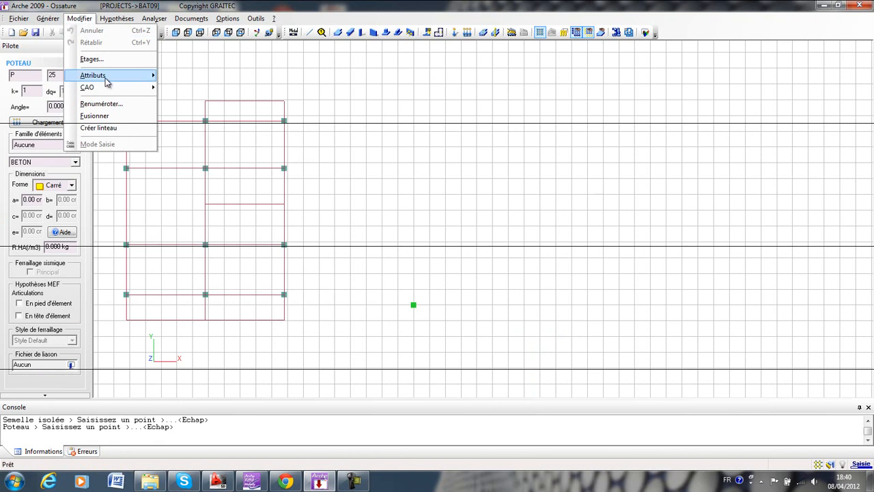
{"action": "mouse_move", "coordinate": [110, 88]}
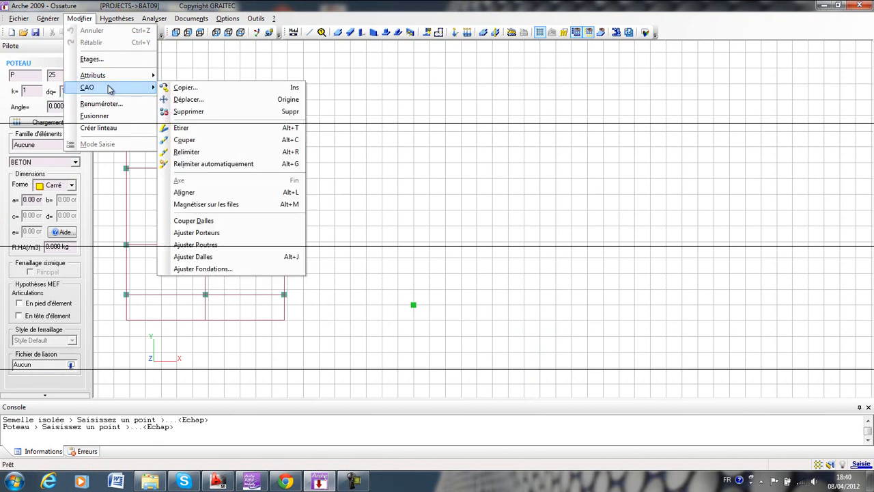
{"action": "left_click", "coordinate": [198, 89]}
{"action": "left_click_drag", "start_coordinate": [423, 139], "coordinate": [442, 108]}
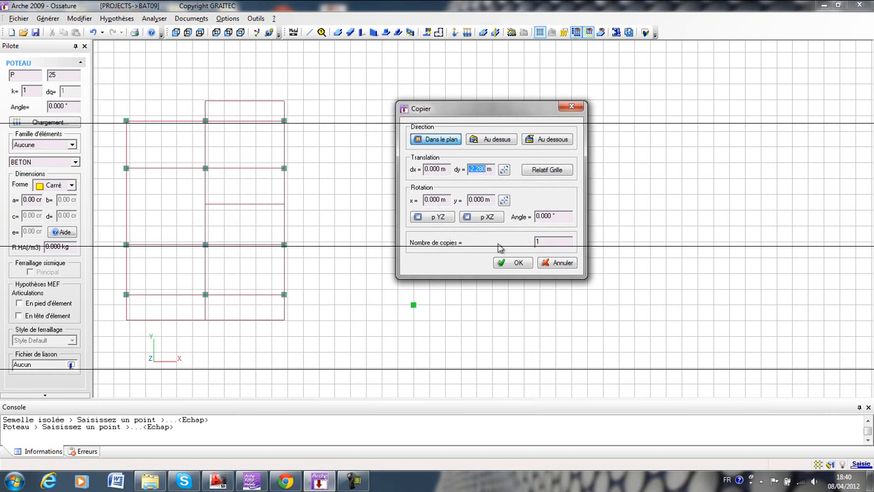
{"action": "type", "text": "0m"}
{"action": "double_click", "coordinate": [439, 169]}
{"action": "type", "text": "5"}
{"action": "double_click", "coordinate": [539, 241]}
{"action": "type", "text": "2"}
{"action": "left_click", "coordinate": [522, 262]}
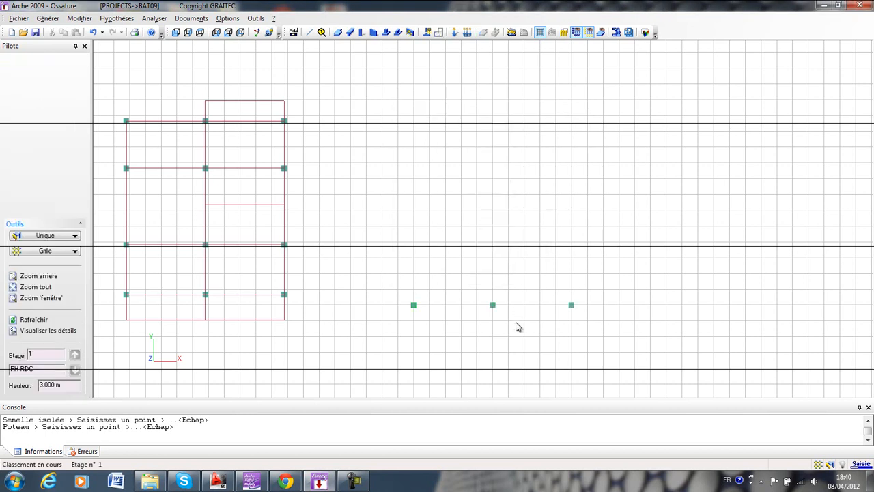
Check the number of each of the three columns in the new row.
{"action": "middle_click_drag", "start_coordinate": [514, 296], "coordinate": [497, 285]}
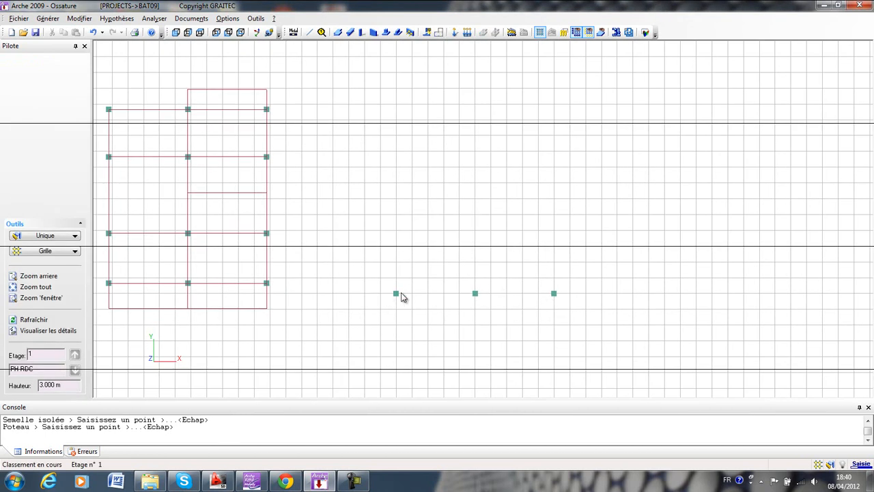
{"action": "left_click", "coordinate": [397, 295]}
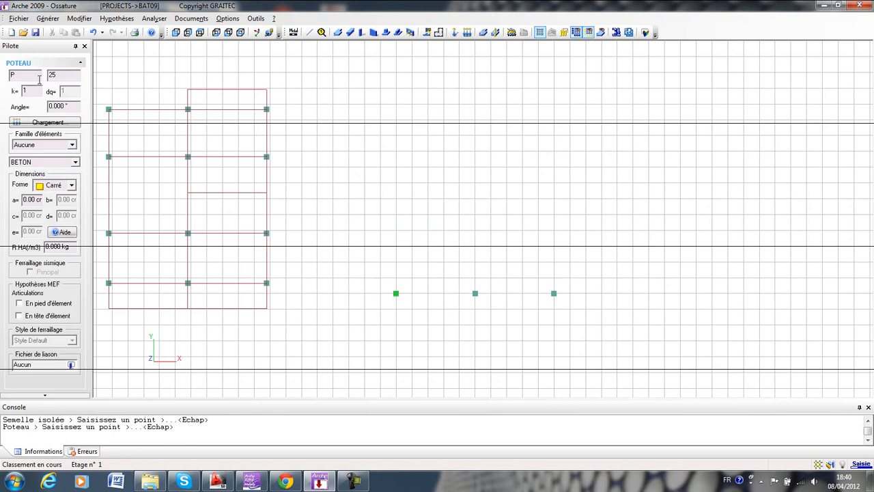
{"action": "key", "text": "Escape"}
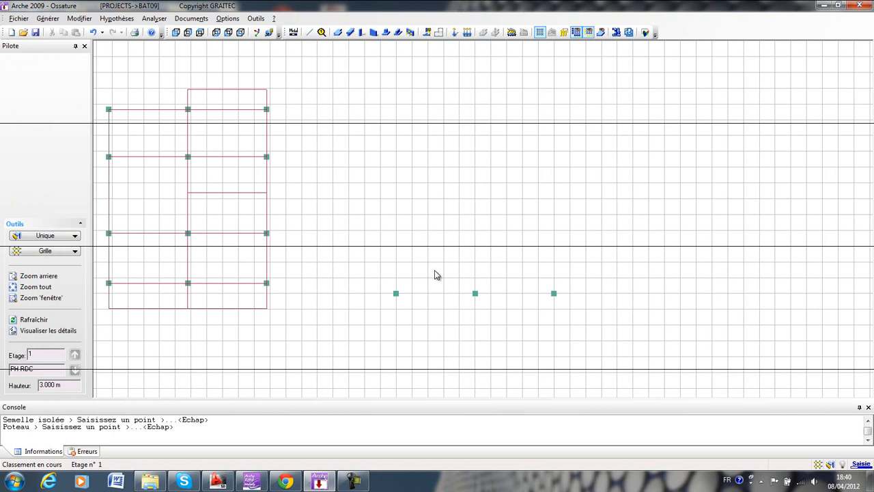
{"action": "left_click", "coordinate": [475, 294]}
{"action": "key", "text": "Escape"}
{"action": "left_click", "coordinate": [554, 293]}
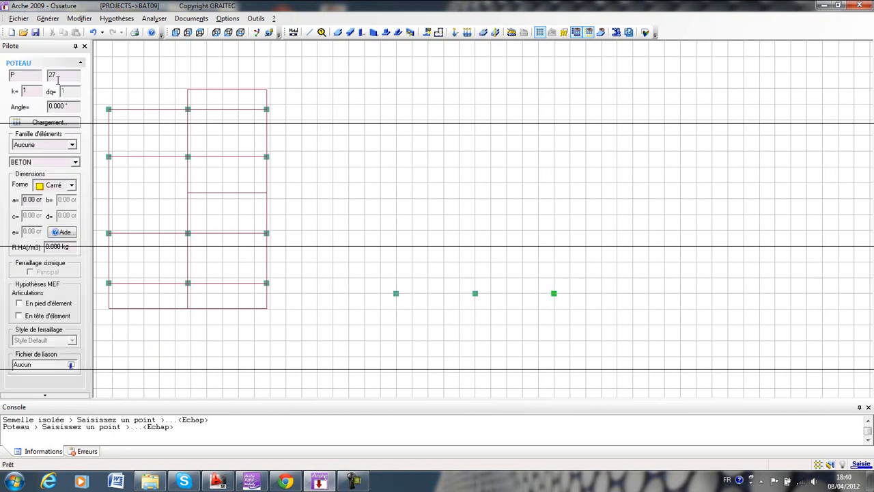
{"action": "key", "text": "Escape"}
{"action": "middle_click_drag", "start_coordinate": [379, 267], "coordinate": [415, 286]}
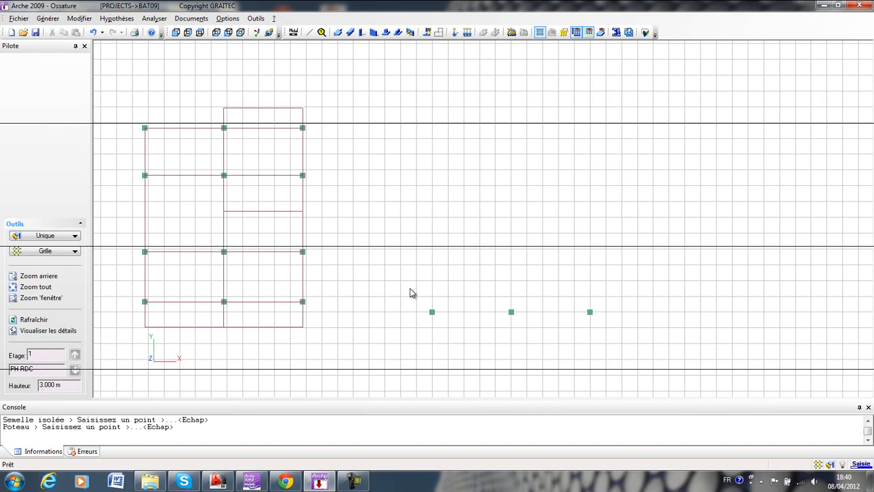
{"action": "left_click", "coordinate": [590, 312]}
{"action": "left_click", "coordinate": [511, 312]}
{"action": "left_click", "coordinate": [432, 312]}
{"action": "right_click", "coordinate": [723, 322]}
{"action": "key", "text": "Escape"}
{"action": "key", "text": "Escape"}
Window-select the row of three columns and copy it once in plan with dx 0 and dy 3.15 m.
{"action": "right_click", "coordinate": [722, 317]}
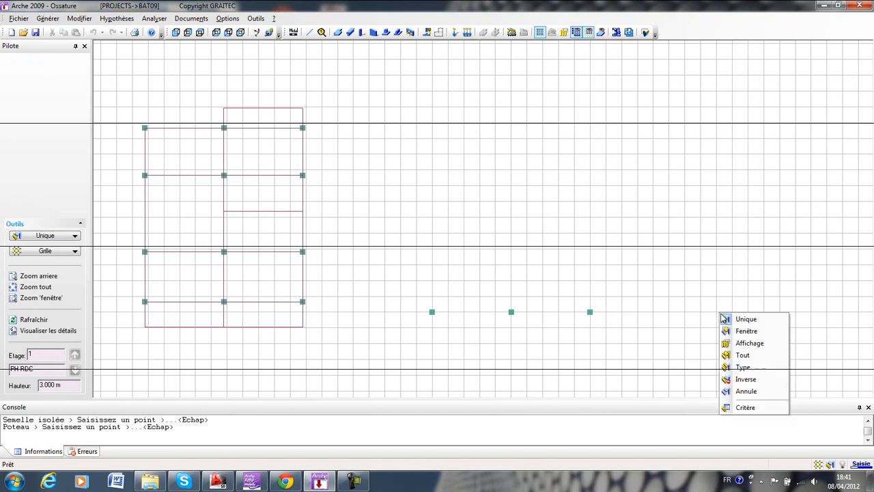
{"action": "left_click", "coordinate": [759, 333]}
{"action": "left_click_drag", "start_coordinate": [633, 295], "coordinate": [408, 338]}
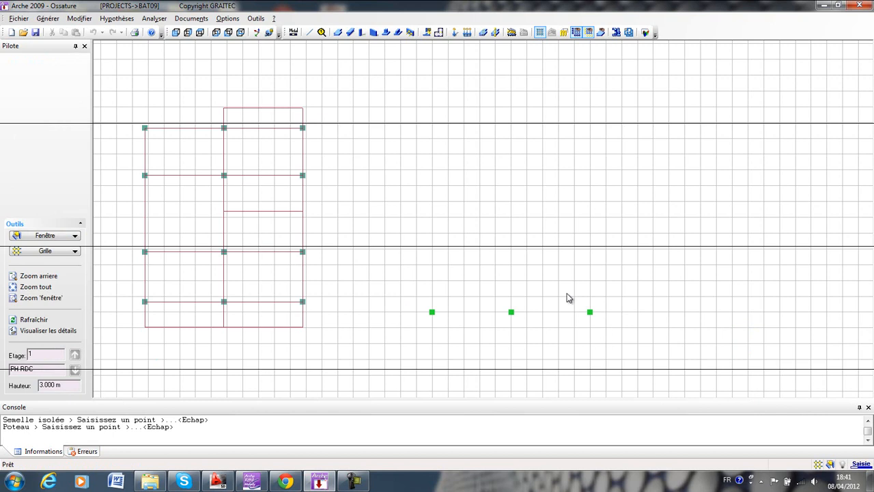
{"action": "left_click", "coordinate": [85, 21]}
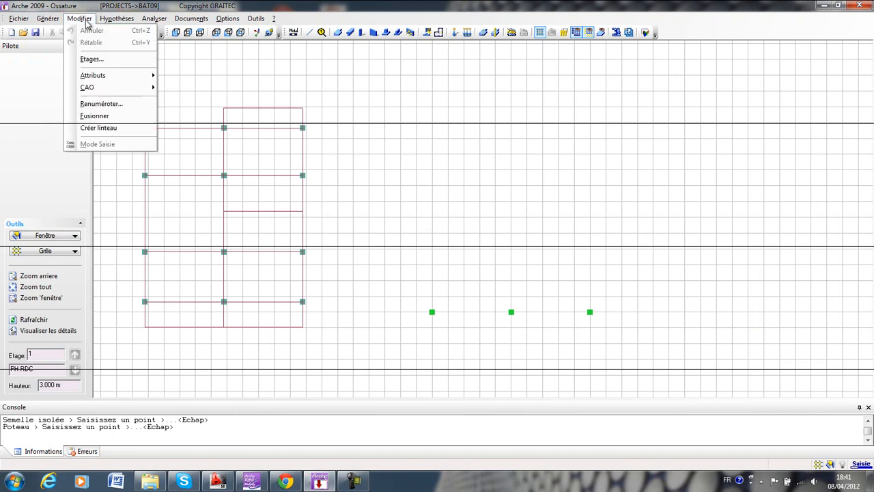
{"action": "mouse_move", "coordinate": [112, 87]}
{"action": "left_click", "coordinate": [185, 87]}
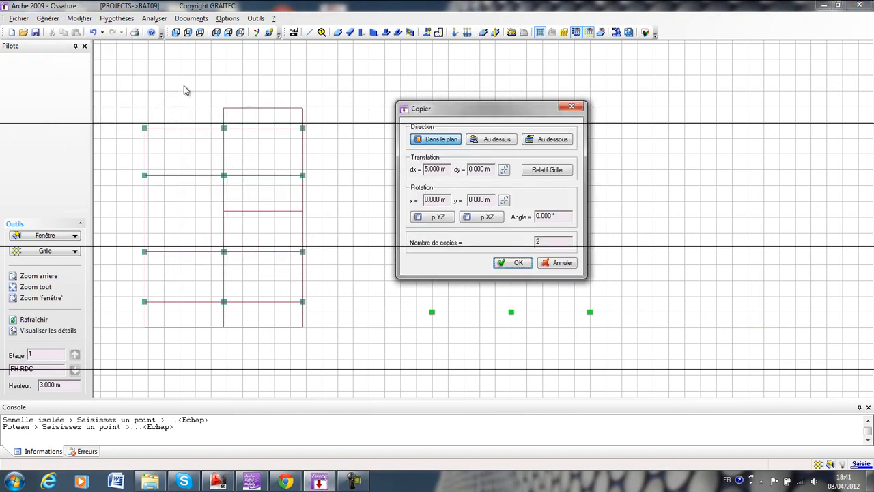
{"action": "left_click_drag", "start_coordinate": [471, 111], "coordinate": [446, 113]}
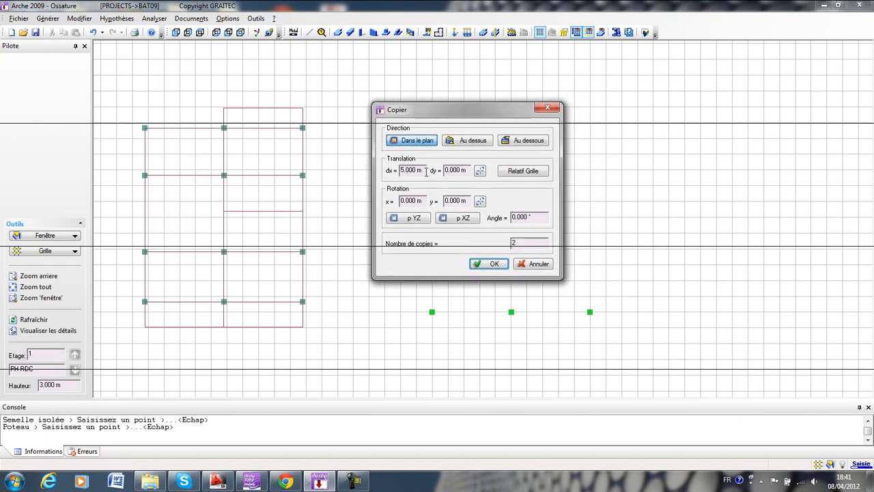
{"action": "left_click_drag", "start_coordinate": [423, 170], "coordinate": [321, 179]}
{"action": "type", "text": "0"}
{"action": "left_click", "coordinate": [470, 171]}
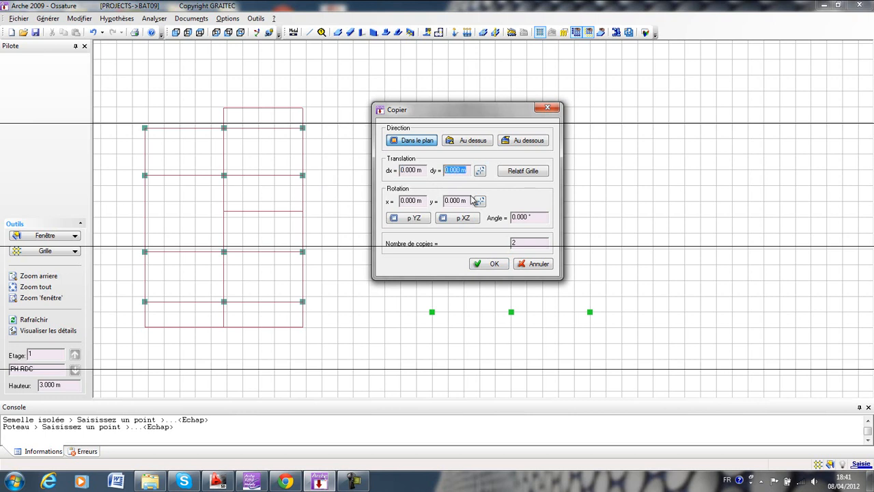
{"action": "type", "text": "30"}
{"action": "left_click", "coordinate": [493, 264]}
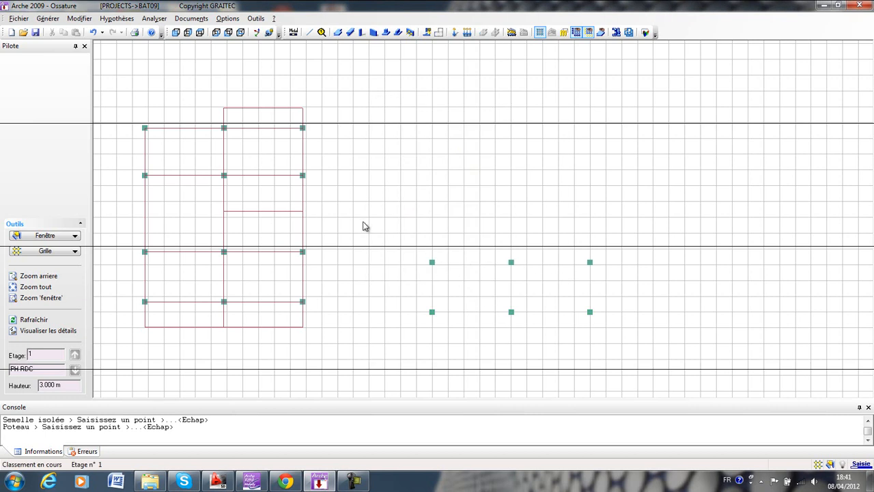
Copy the upper row of three columns once in plan with dy 4.85 m.
{"action": "left_click_drag", "start_coordinate": [481, 269], "coordinate": [406, 271]}
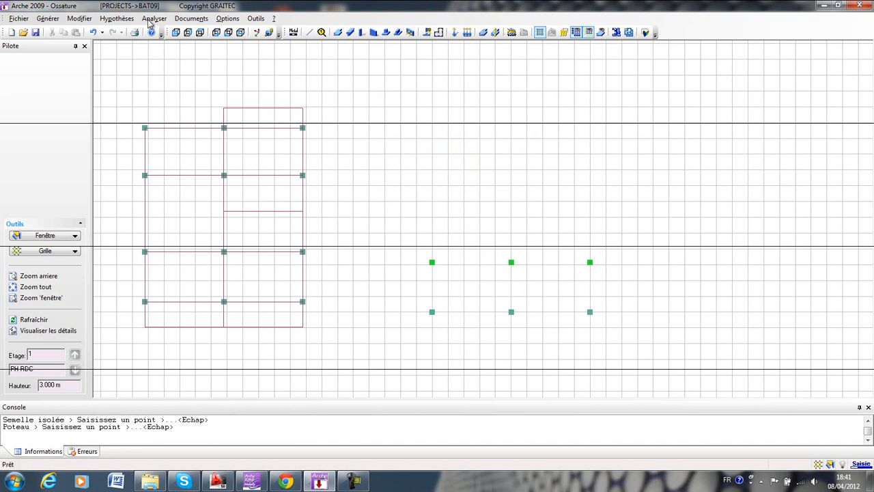
{"action": "left_click", "coordinate": [79, 18]}
{"action": "mouse_move", "coordinate": [126, 87]}
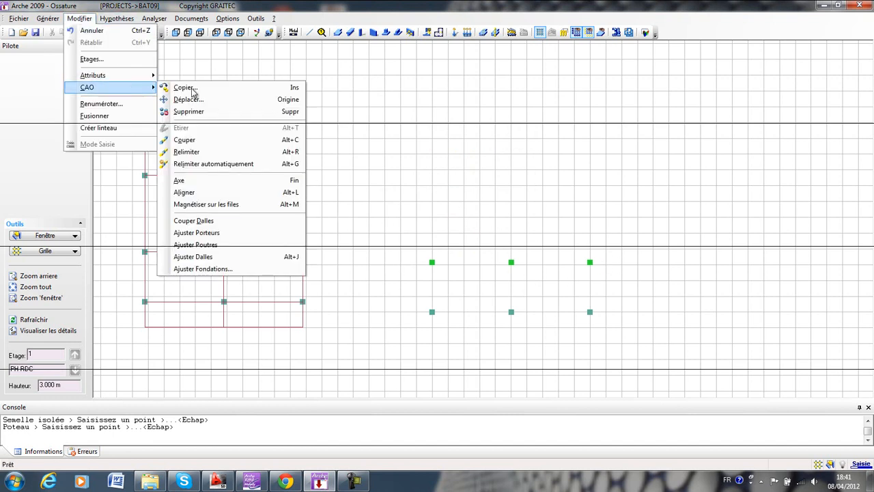
{"action": "left_click", "coordinate": [220, 90]}
{"action": "left_click", "coordinate": [465, 170]}
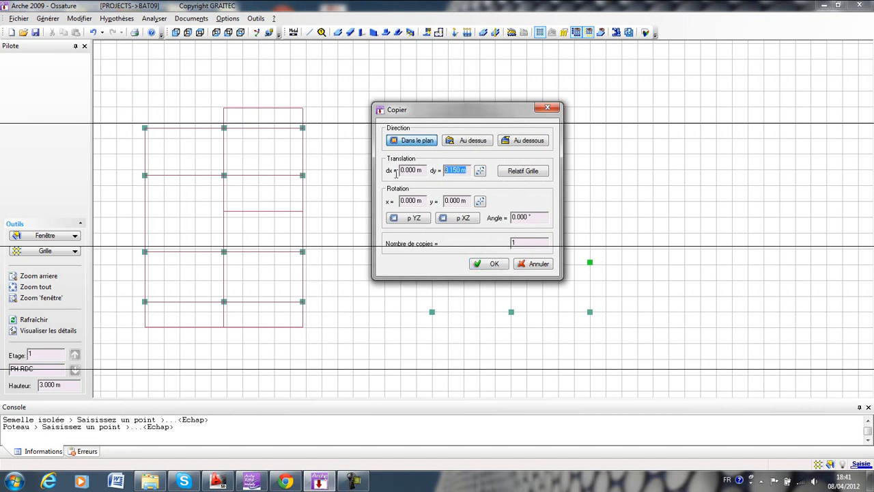
{"action": "type", "text": "4.85"}
{"action": "key", "text": "Return"}
Copy the third row of columns once in plan with dy 3 m to make a fourth row.
{"action": "left_click_drag", "start_coordinate": [617, 172], "coordinate": [387, 215]}
{"action": "left_click", "coordinate": [79, 19]}
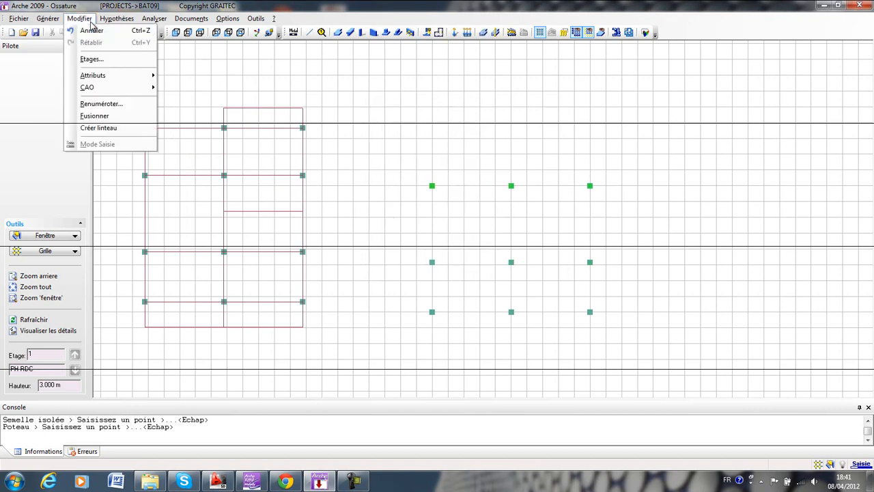
{"action": "mouse_move", "coordinate": [109, 88]}
{"action": "left_click", "coordinate": [180, 88]}
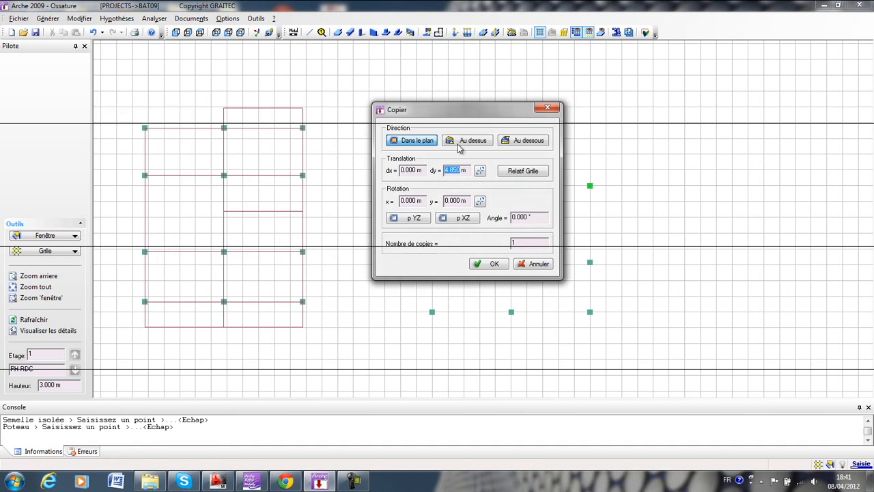
{"action": "left_click_drag", "start_coordinate": [471, 170], "coordinate": [378, 182]}
{"action": "type", "text": "3"}
{"action": "key", "text": "Return"}
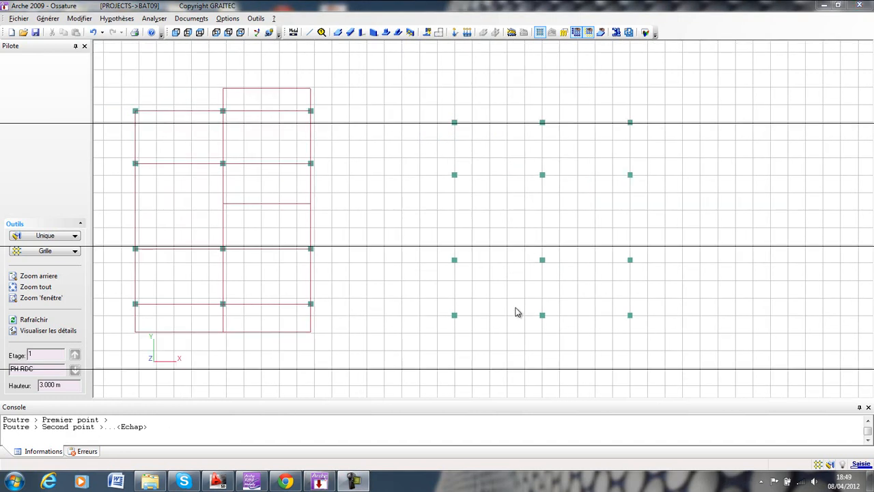
Draw four horizontal concrete beams, one along each row of new columns, from the leftmost to the rightmost column.
{"action": "middle_click_drag", "start_coordinate": [517, 312], "coordinate": [512, 326]}
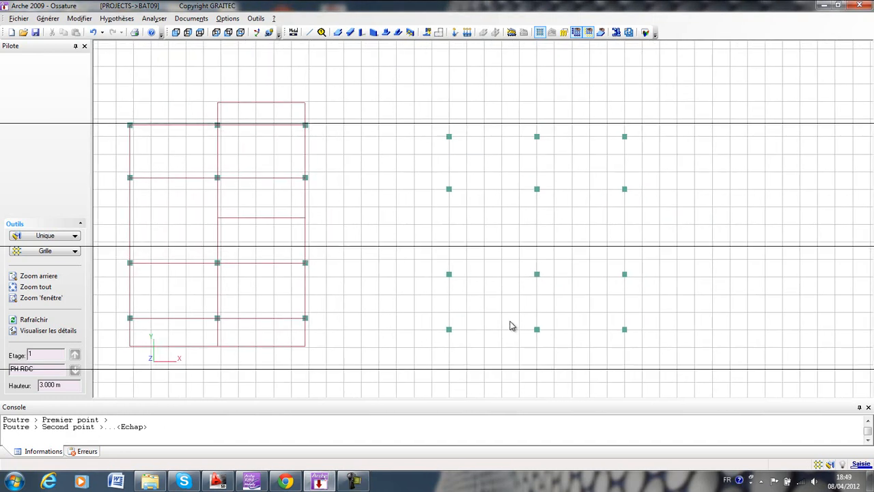
{"action": "left_click", "coordinate": [351, 32]}
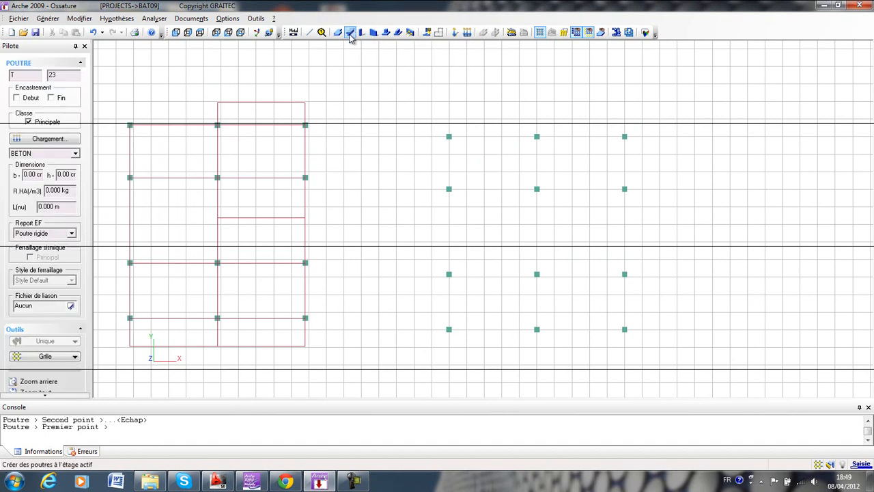
{"action": "left_click", "coordinate": [448, 329]}
{"action": "left_click", "coordinate": [624, 329]}
{"action": "left_click", "coordinate": [449, 274]}
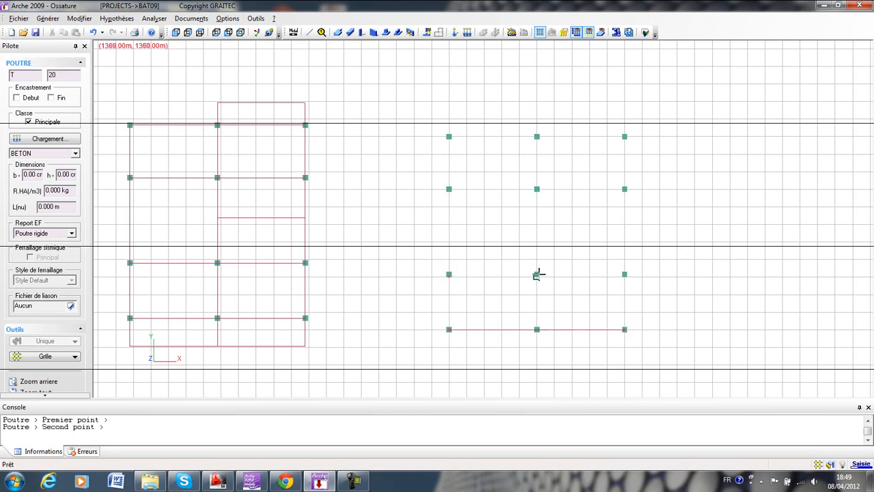
{"action": "left_click", "coordinate": [624, 273]}
{"action": "left_click", "coordinate": [449, 188]}
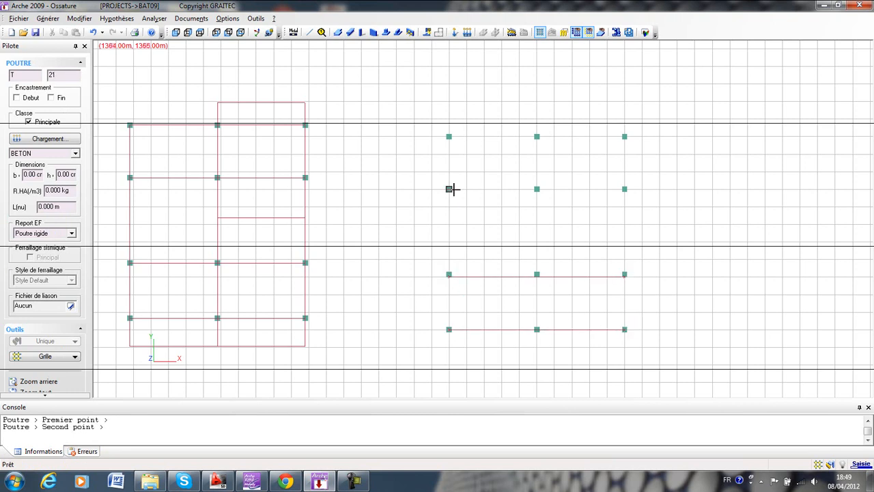
{"action": "left_click", "coordinate": [624, 189]}
{"action": "left_click", "coordinate": [448, 136]}
{"action": "left_click", "coordinate": [624, 135]}
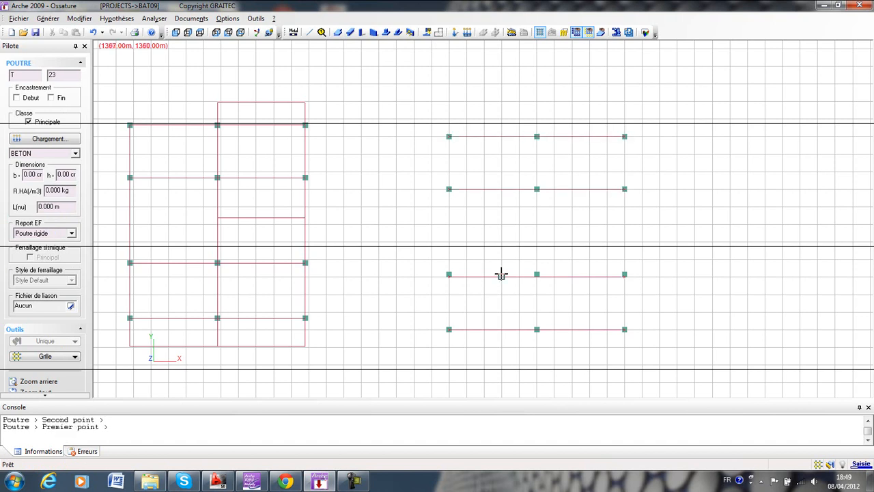
{"action": "key", "text": "Escape"}
Examine how the beam on the second row from the bottom aligns with its columns.
{"action": "middle_click_drag", "start_coordinate": [517, 283], "coordinate": [499, 279]}
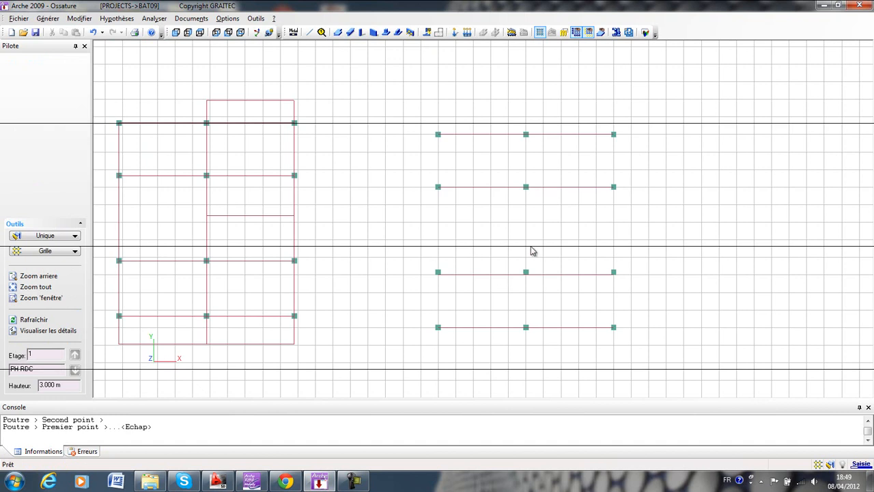
{"action": "middle_click_drag", "start_coordinate": [471, 286], "coordinate": [501, 271]}
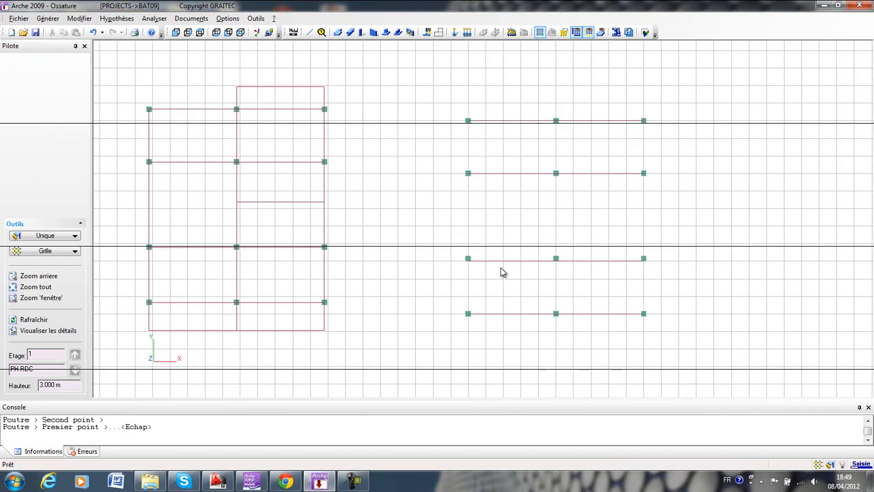
{"action": "scroll", "coordinate": [468, 258], "scroll_direction": "up", "scroll_amount": 8}
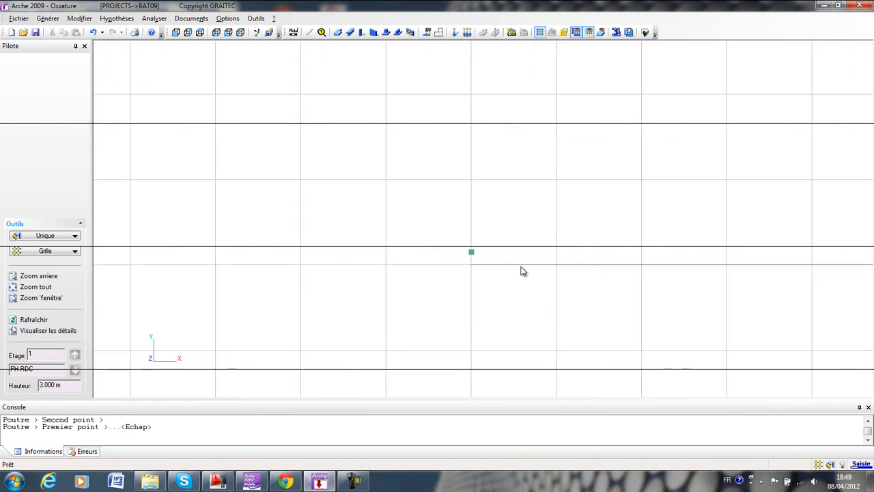
{"action": "scroll", "coordinate": [512, 261], "scroll_direction": "down", "scroll_amount": 6}
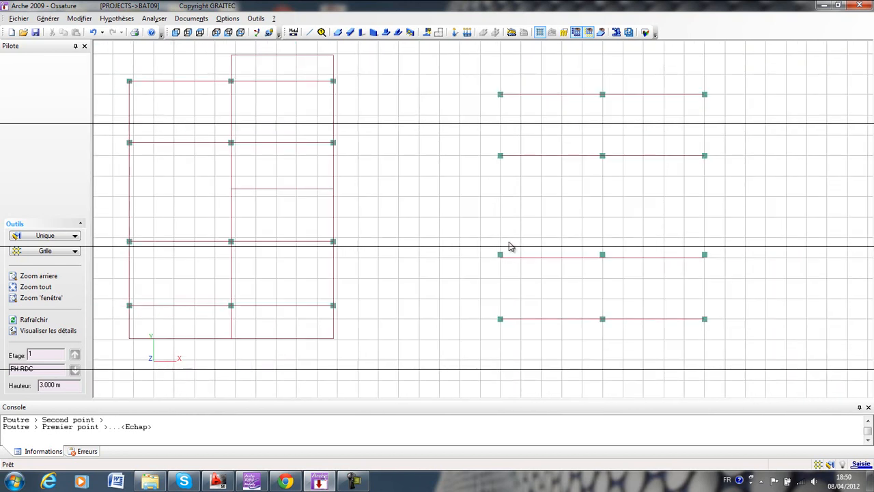
{"action": "scroll", "coordinate": [513, 258], "scroll_direction": "down", "scroll_amount": 1}
{"action": "middle_click_drag", "start_coordinate": [517, 244], "coordinate": [527, 266]}
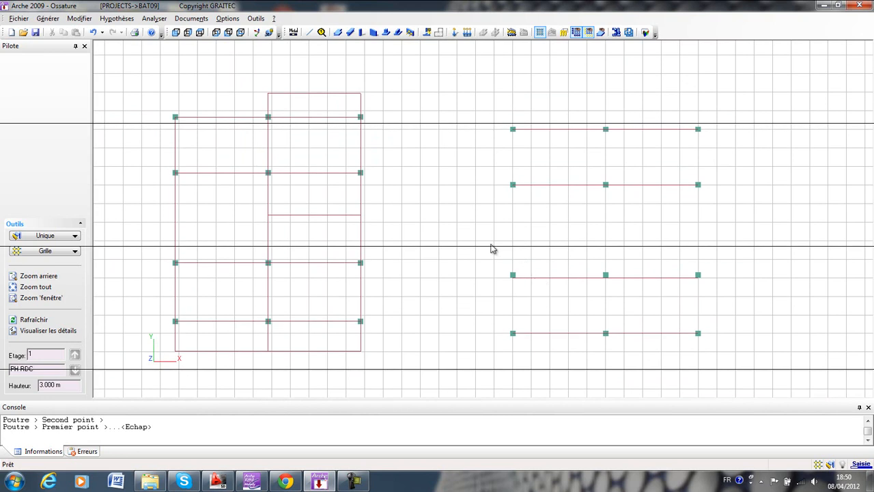
Draw a concrete beam along the second column row from the bottom, snapping to the heads of its leftmost and rightmost columns with Poteau.
{"action": "left_click", "coordinate": [350, 34]}
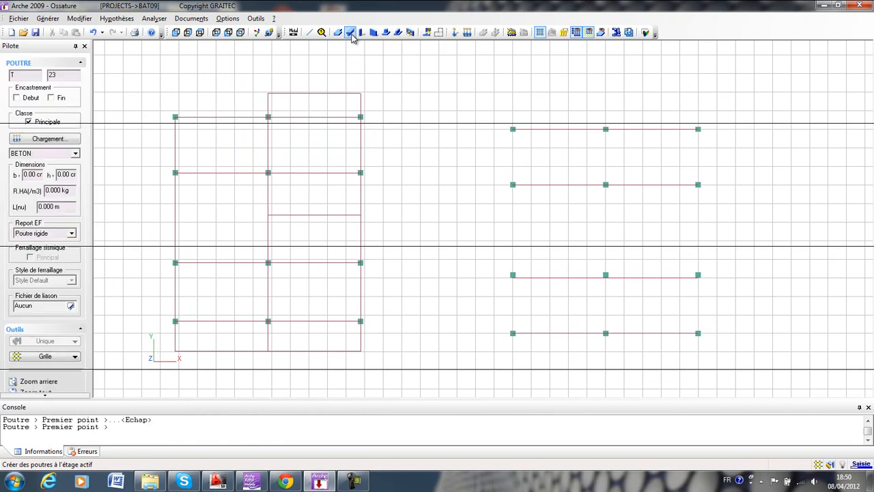
{"action": "right_click", "coordinate": [465, 217]}
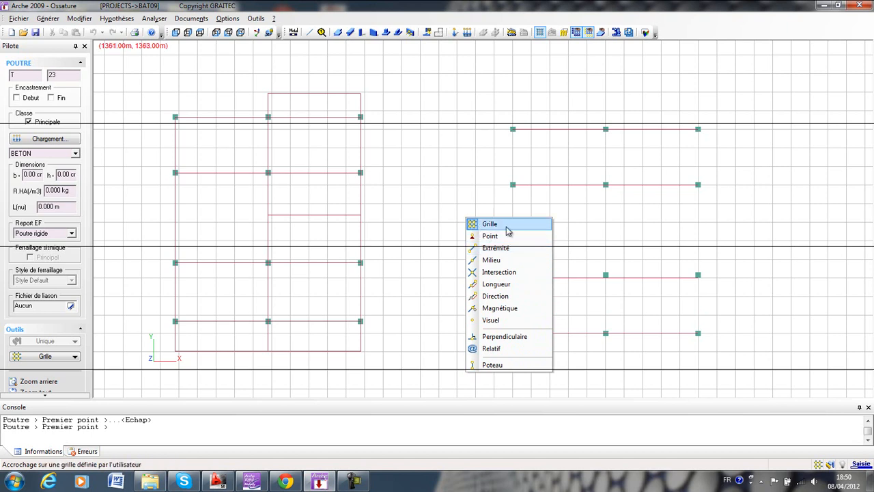
{"action": "left_click", "coordinate": [523, 367]}
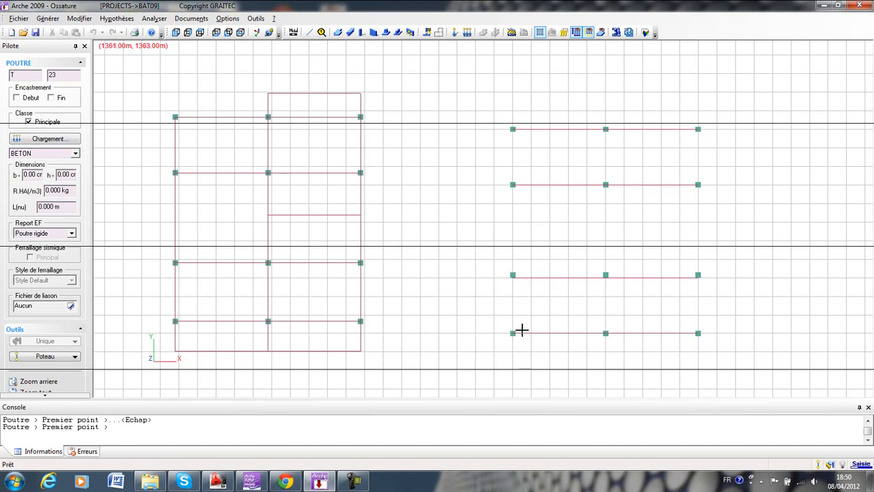
{"action": "left_click", "coordinate": [513, 275]}
{"action": "left_click", "coordinate": [698, 275]}
{"action": "scroll", "coordinate": [593, 279], "scroll_direction": "up", "scroll_amount": 3}
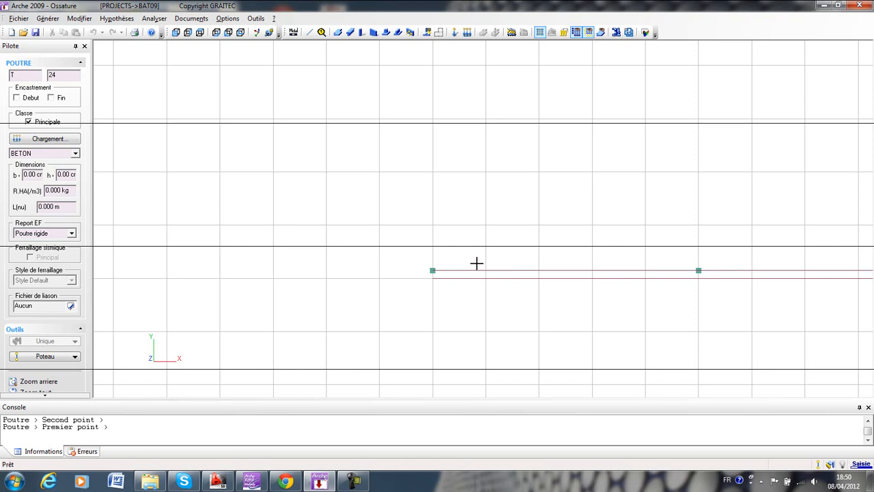
{"action": "scroll", "coordinate": [469, 270], "scroll_direction": "down", "scroll_amount": 2}
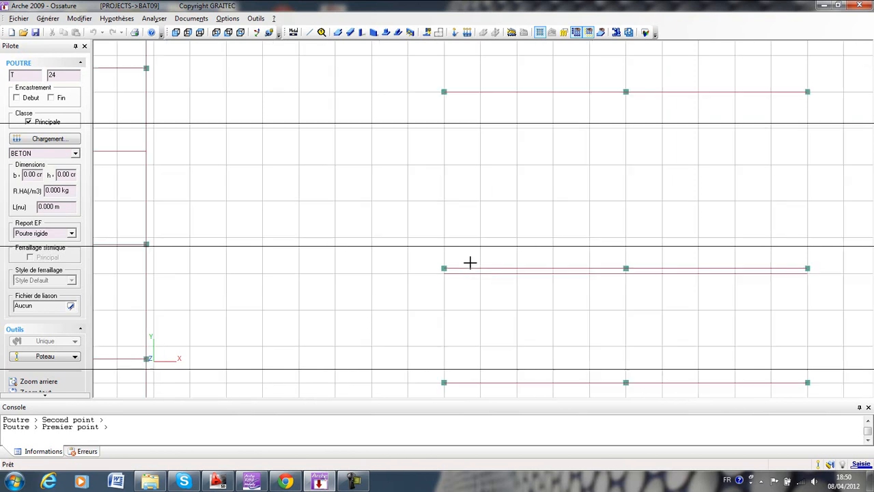
{"action": "key", "text": "Escape"}
Delete the misaligned beam just below the second column row from the bottom and check the beams on the two lowest rows.
{"action": "left_click", "coordinate": [534, 274]}
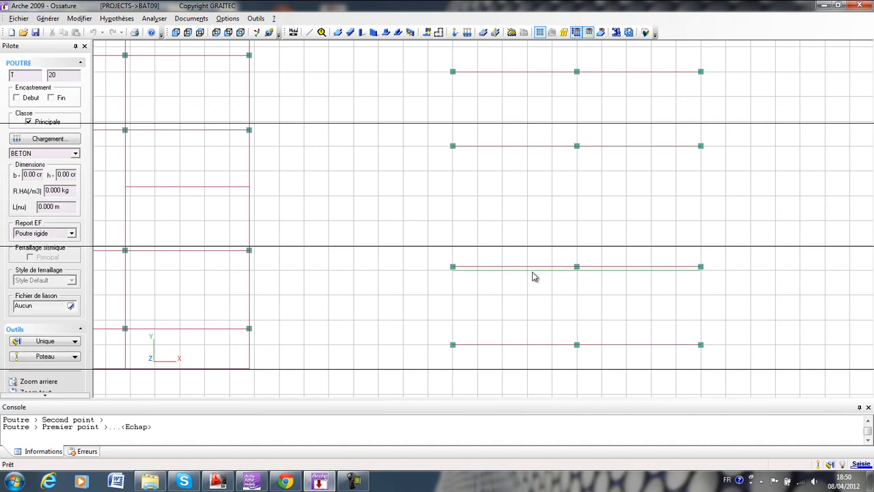
{"action": "key", "text": "Delete"}
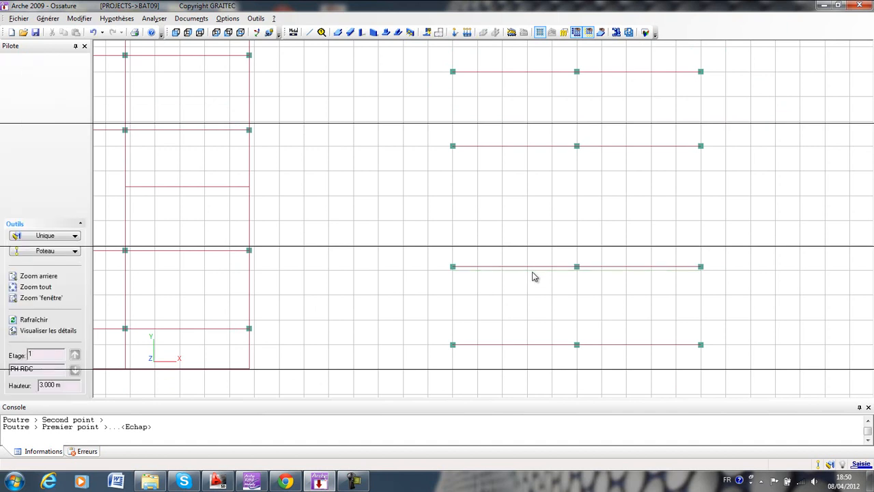
{"action": "left_click", "coordinate": [535, 345]}
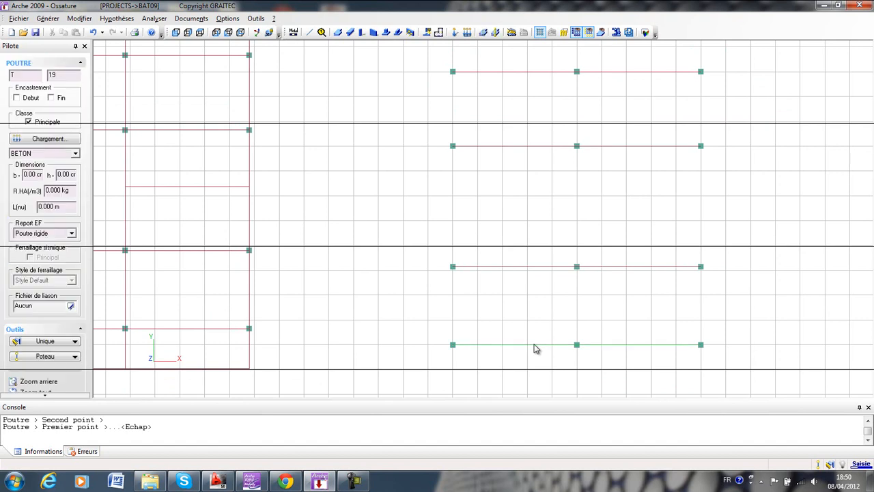
{"action": "key", "text": "Escape"}
{"action": "left_click", "coordinate": [505, 267]}
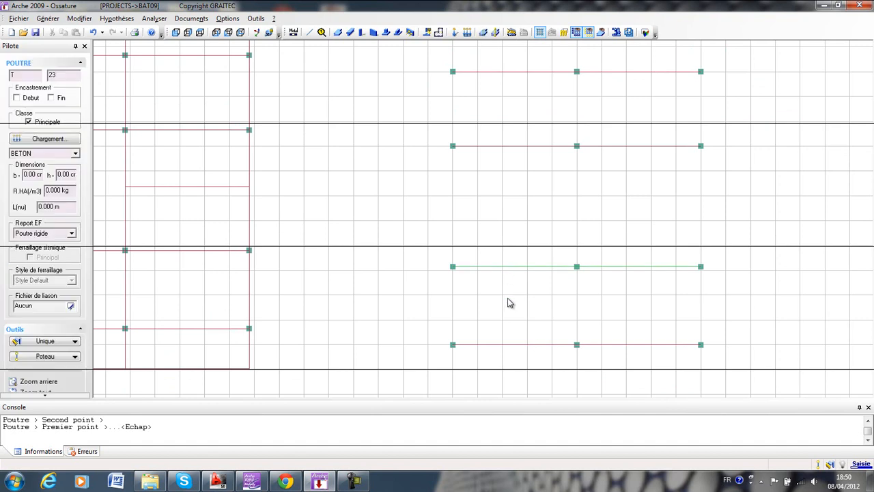
{"action": "key", "text": "Escape"}
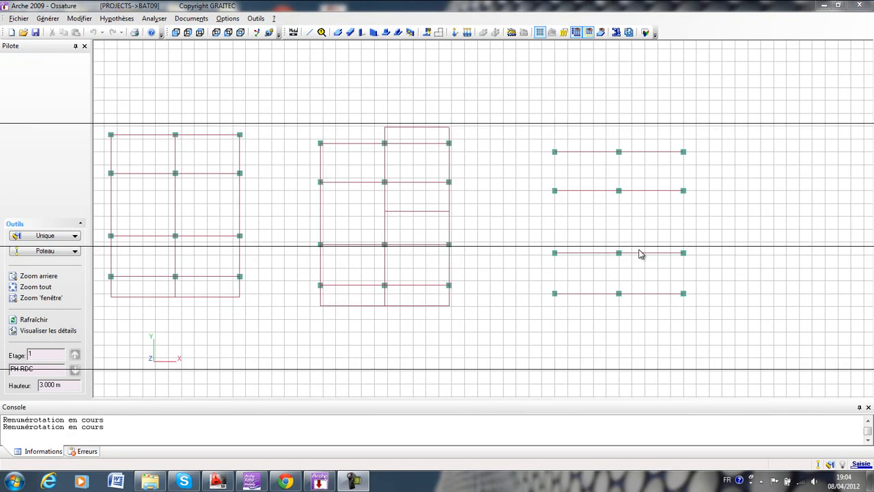
Draw three vertical concrete beams, one through each line of new columns, from the bottom row to the top row.
{"action": "middle_click_drag", "start_coordinate": [640, 252], "coordinate": [578, 273]}
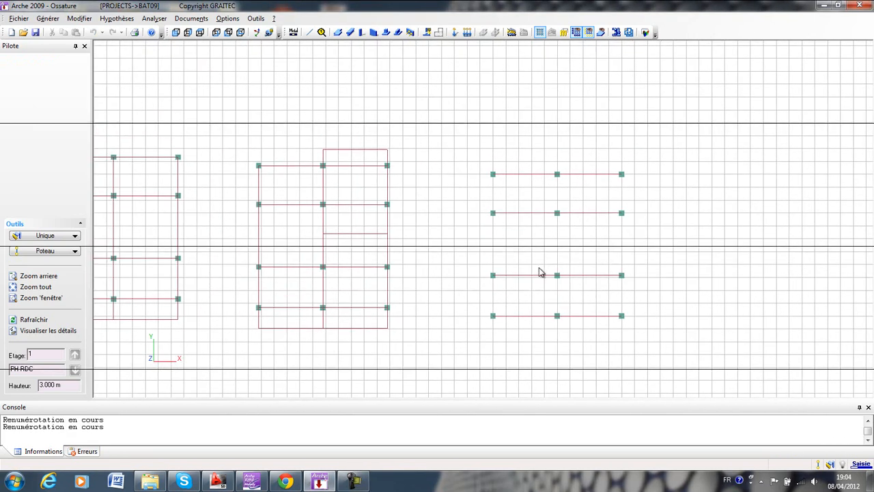
{"action": "scroll", "coordinate": [532, 262], "scroll_direction": "up", "scroll_amount": 2}
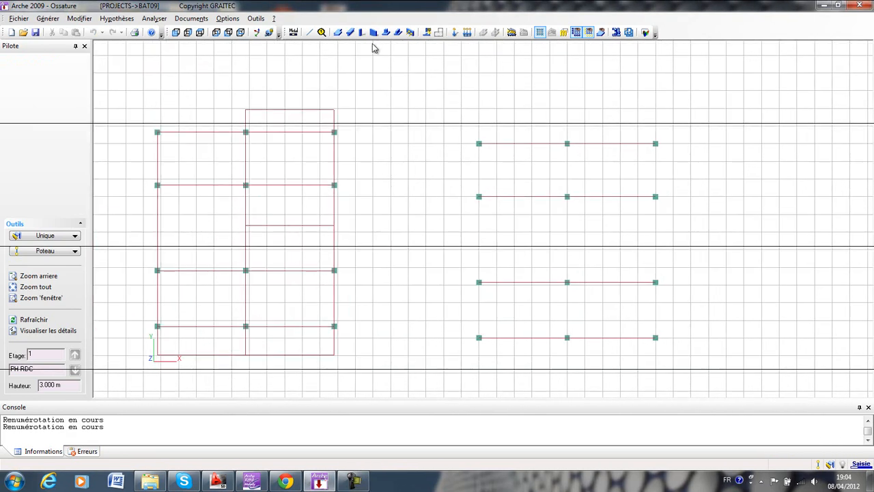
{"action": "left_click", "coordinate": [350, 34]}
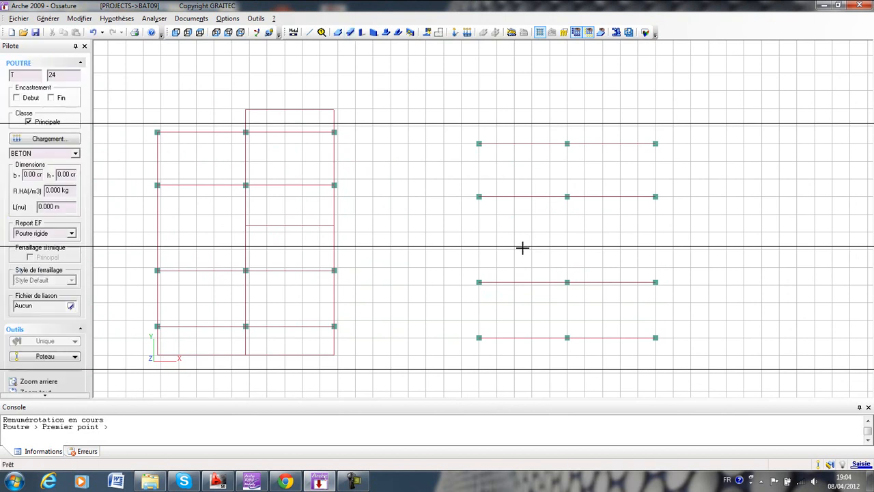
{"action": "left_click", "coordinate": [478, 338]}
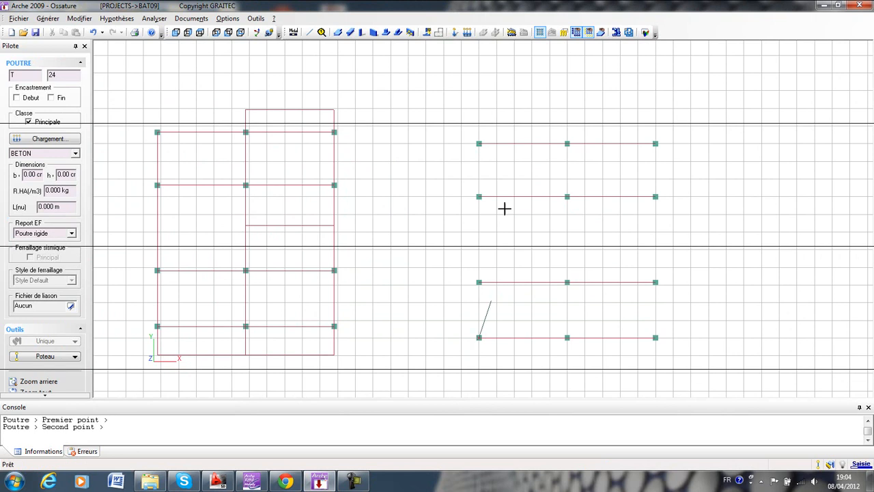
{"action": "left_click", "coordinate": [478, 144]}
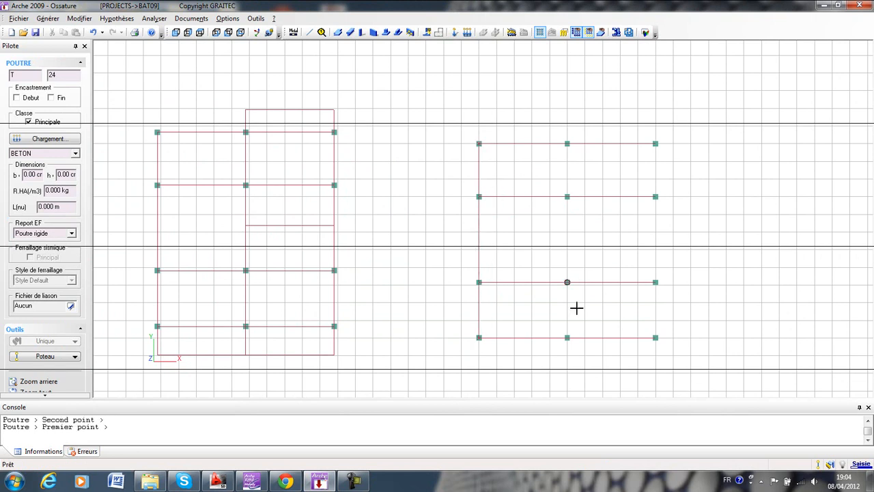
{"action": "left_click", "coordinate": [567, 338]}
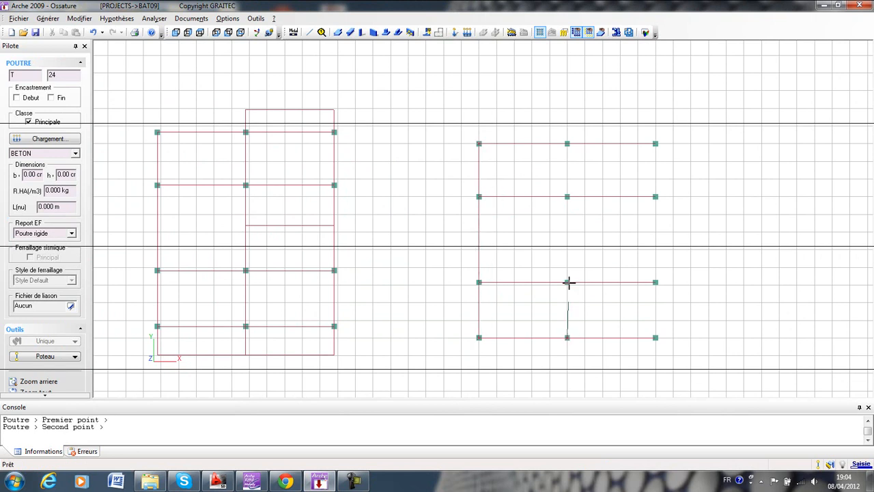
{"action": "left_click", "coordinate": [567, 143]}
{"action": "left_click", "coordinate": [655, 337]}
{"action": "left_click", "coordinate": [655, 143]}
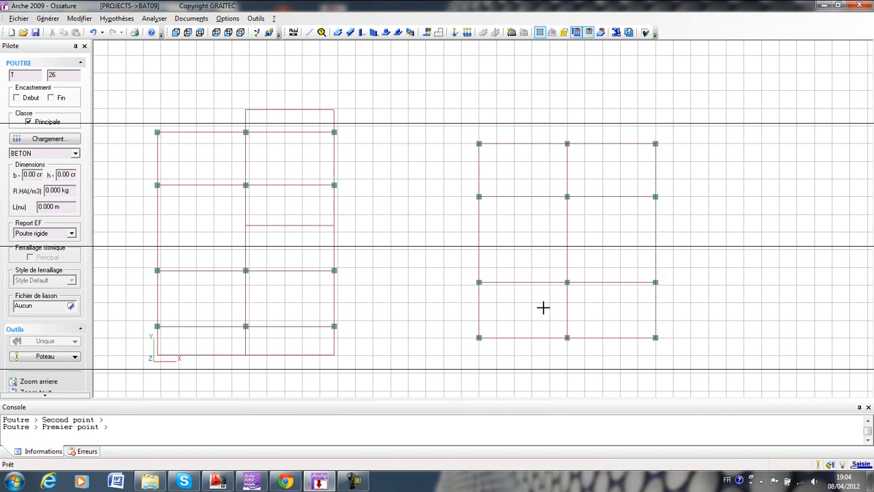
{"action": "key", "text": "Escape"}
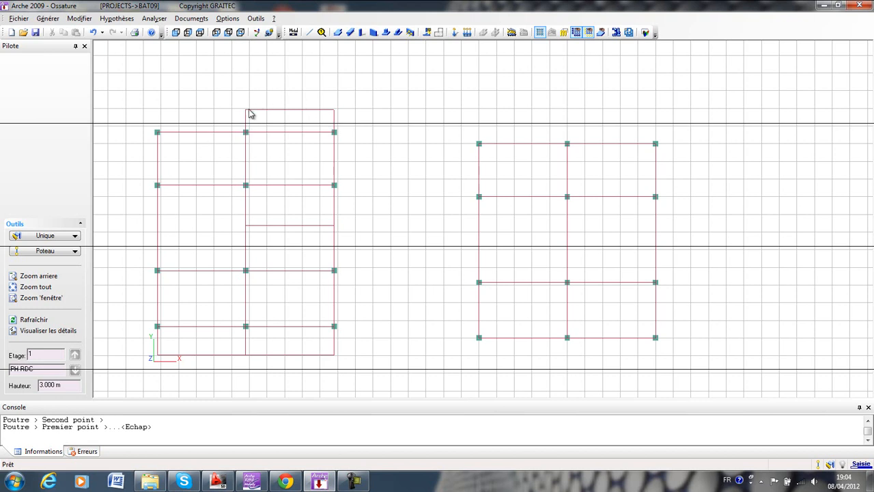
Copy the new grid's top horizontal beam once in plan with dy 1.28 m.
{"action": "middle_click_drag", "start_coordinate": [498, 142], "coordinate": [464, 178]}
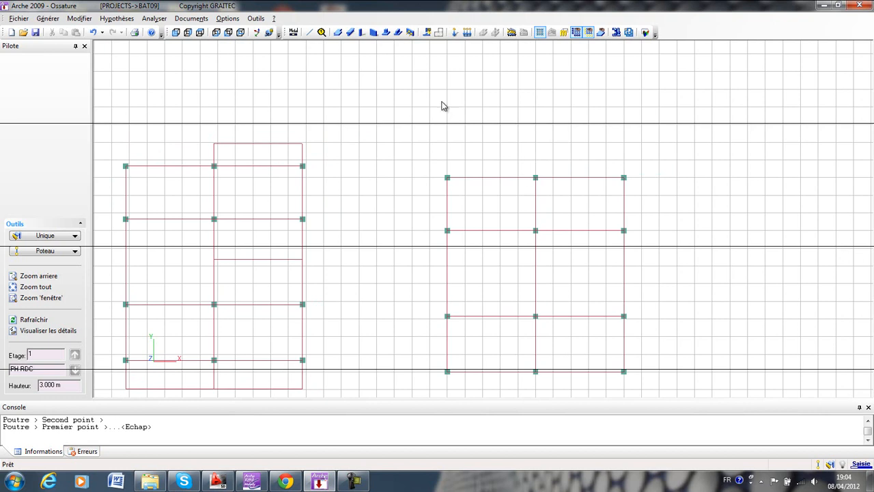
{"action": "left_click", "coordinate": [499, 178]}
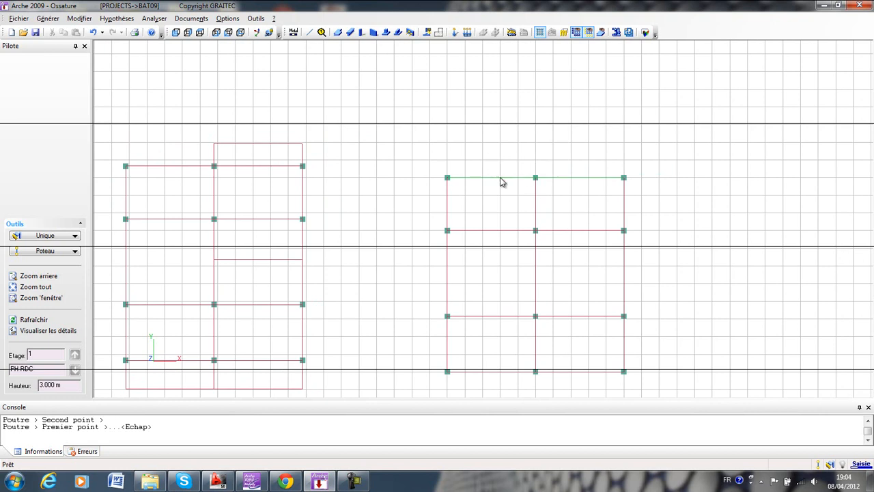
{"action": "left_click", "coordinate": [78, 20]}
{"action": "mouse_move", "coordinate": [110, 89]}
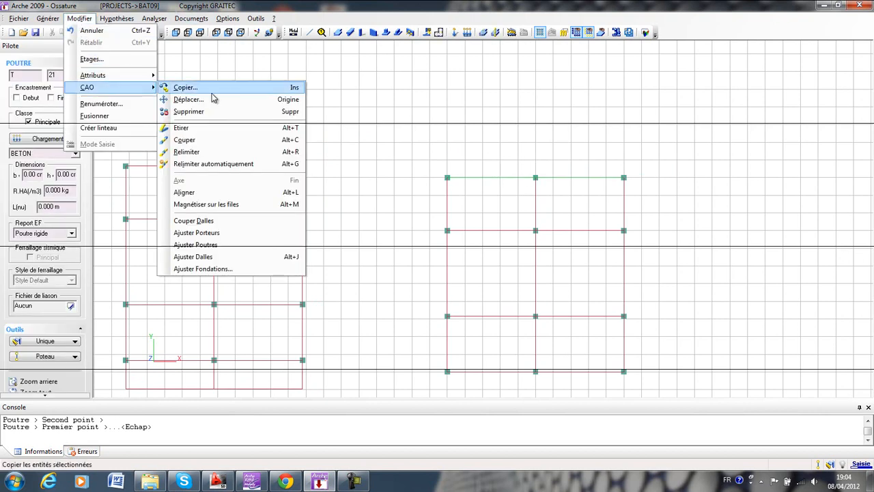
{"action": "left_click", "coordinate": [205, 88]}
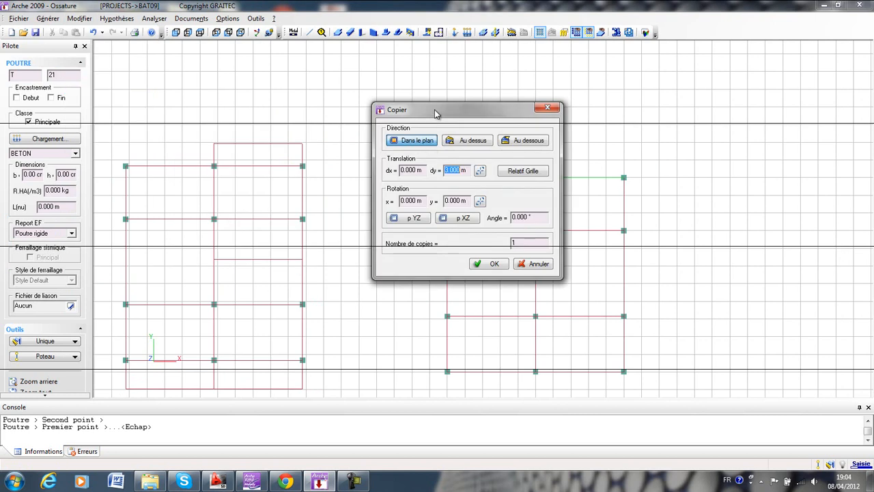
{"action": "type", "text": "1.28"}
{"action": "left_click", "coordinate": [489, 264]}
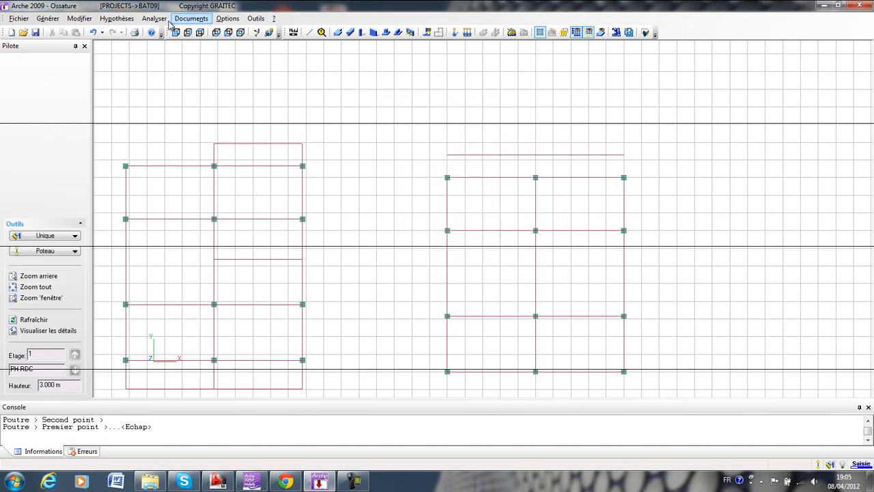
Extend the new grid's middle and rightmost vertical beams up to the copied horizontal beam with Relimiter.
{"action": "left_click", "coordinate": [536, 197]}
{"action": "left_click", "coordinate": [622, 197], "text": "ctrl"}
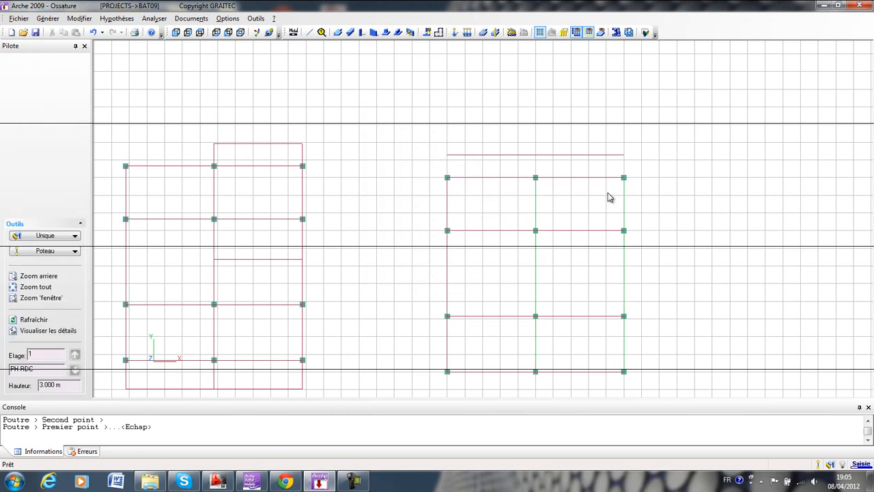
{"action": "left_click", "coordinate": [79, 18]}
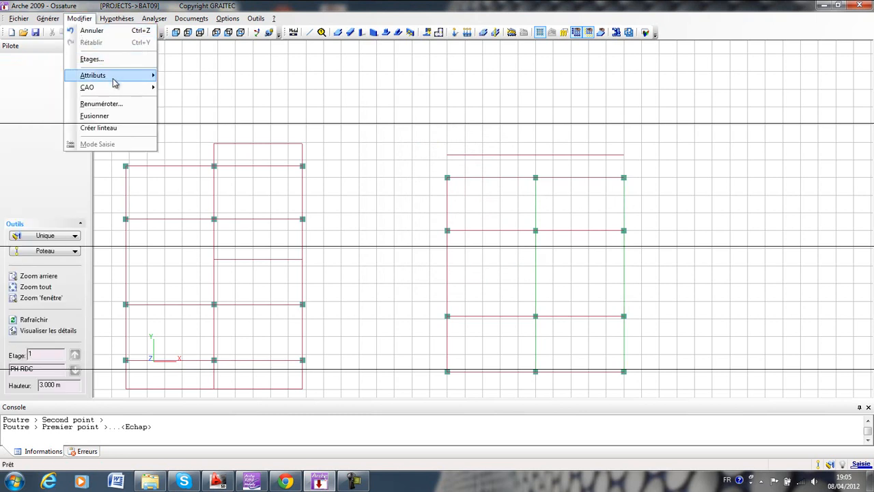
{"action": "mouse_move", "coordinate": [113, 88]}
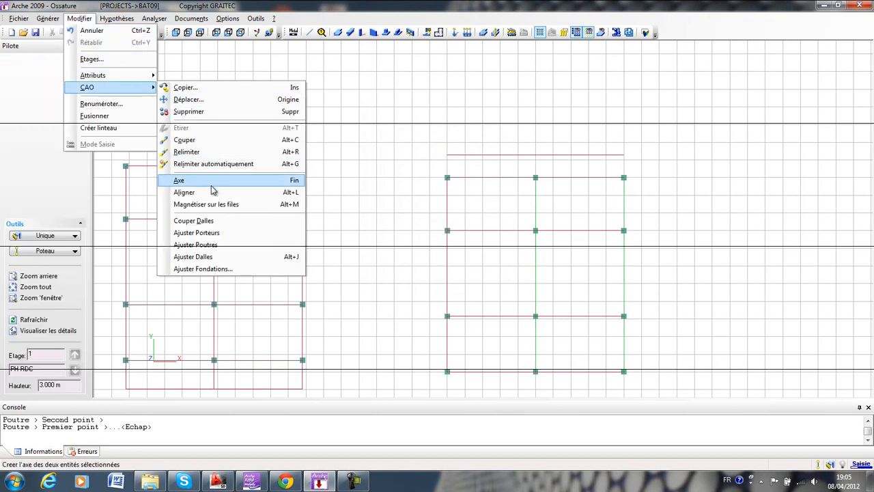
{"action": "left_click", "coordinate": [186, 152]}
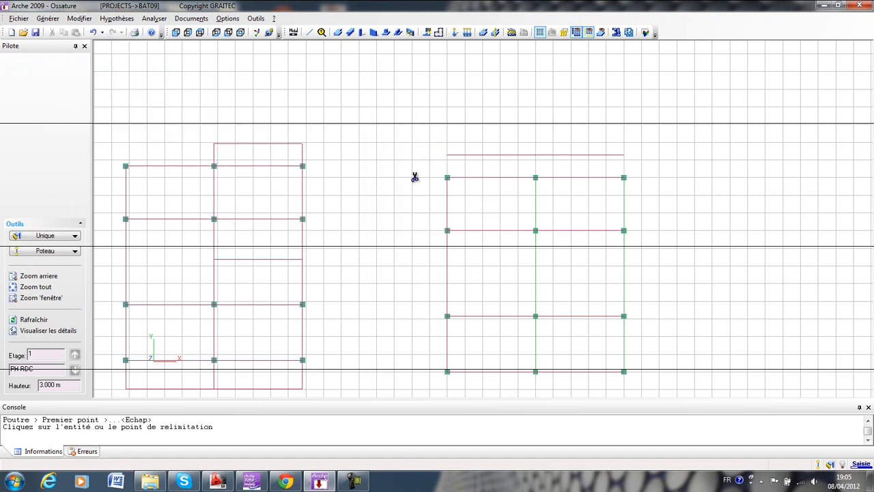
{"action": "left_click", "coordinate": [565, 157]}
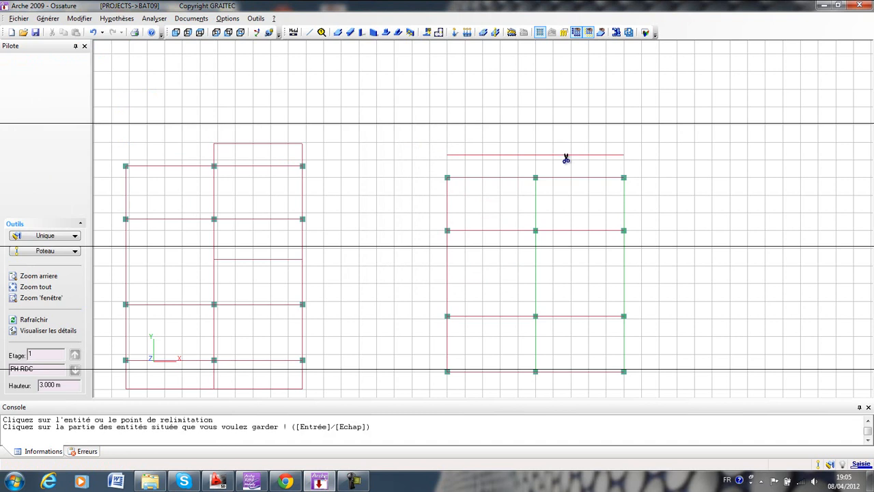
{"action": "left_click", "coordinate": [620, 160]}
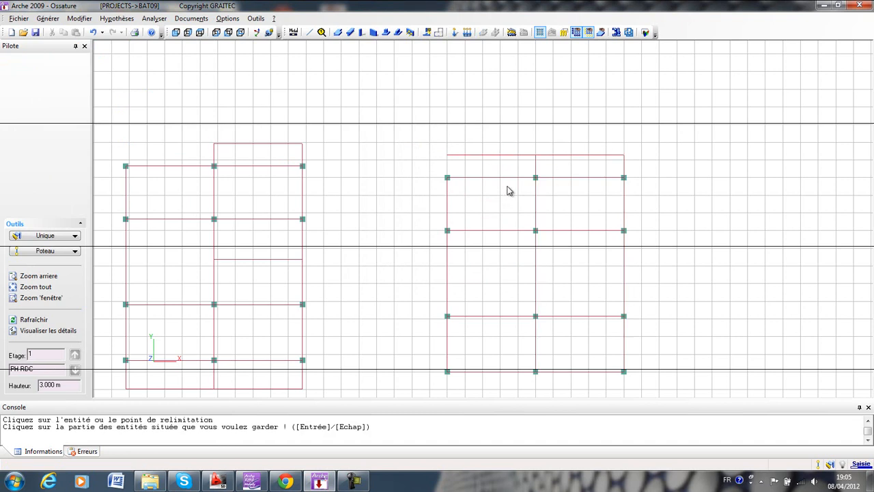
Delete the full-width copied beam and draw a shorter one joining the upper ends of the two extended vertical beams, using endpoint snap.
{"action": "left_click", "coordinate": [558, 157]}
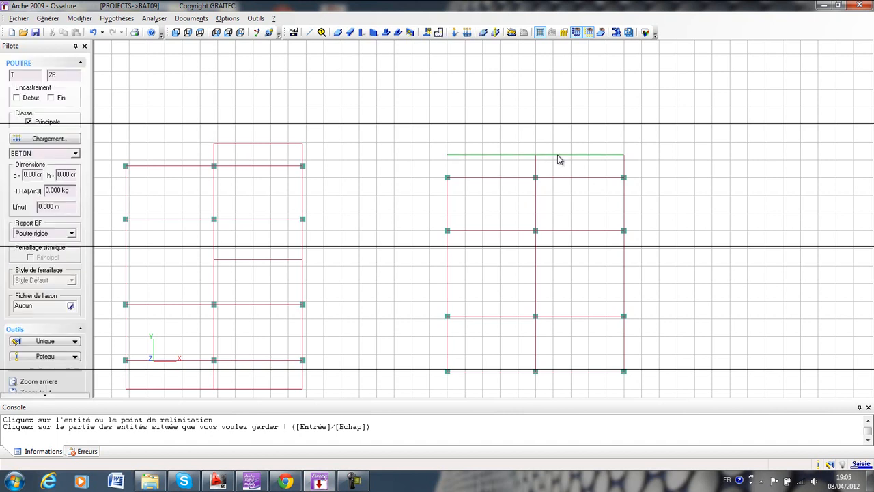
{"action": "key", "text": "Delete"}
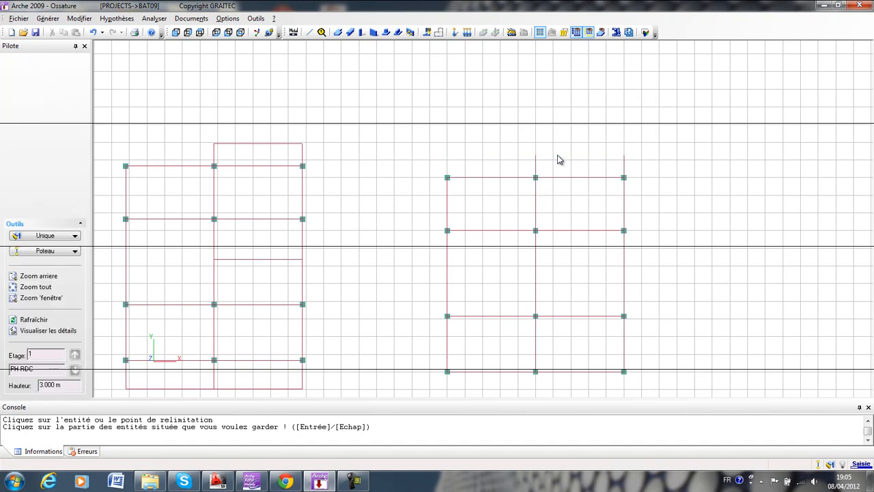
{"action": "left_click", "coordinate": [350, 33]}
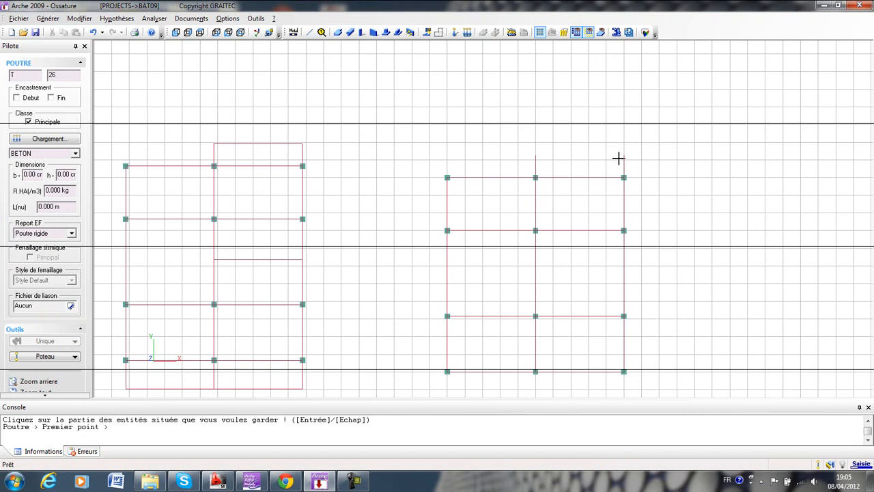
{"action": "right_click", "coordinate": [547, 151]}
{"action": "left_click", "coordinate": [577, 182]}
{"action": "left_click", "coordinate": [536, 154]}
{"action": "left_click", "coordinate": [623, 155]}
{"action": "middle_click_drag", "start_coordinate": [584, 175], "coordinate": [575, 129]}
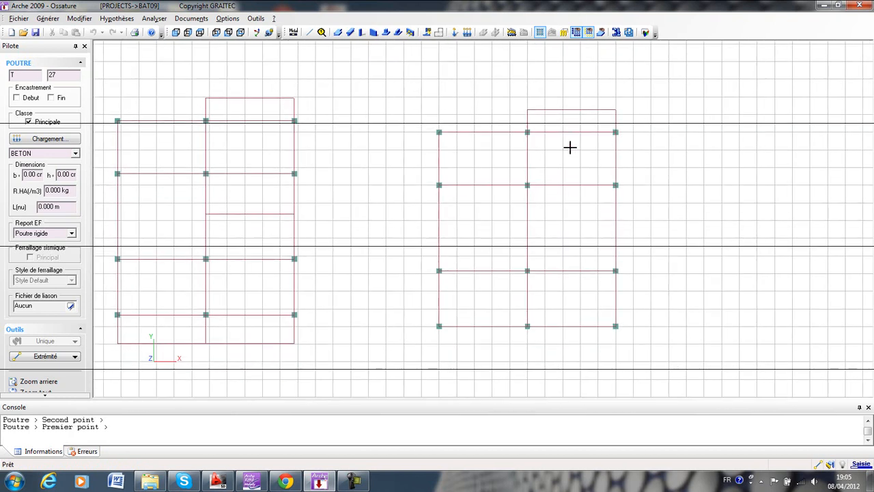
{"action": "key", "text": "Escape"}
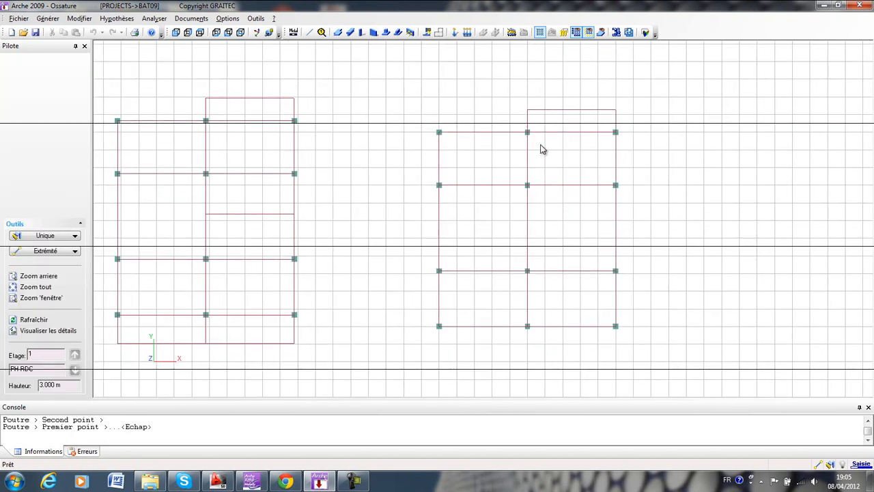
{"action": "mouse_move", "coordinate": [560, 237]}
{"action": "middle_mouse_down"}
{"action": "mouse_move", "coordinate": [577, 212]}
{"action": "mouse_move", "coordinate": [616, 210]}
{"action": "middle_mouse_up"}
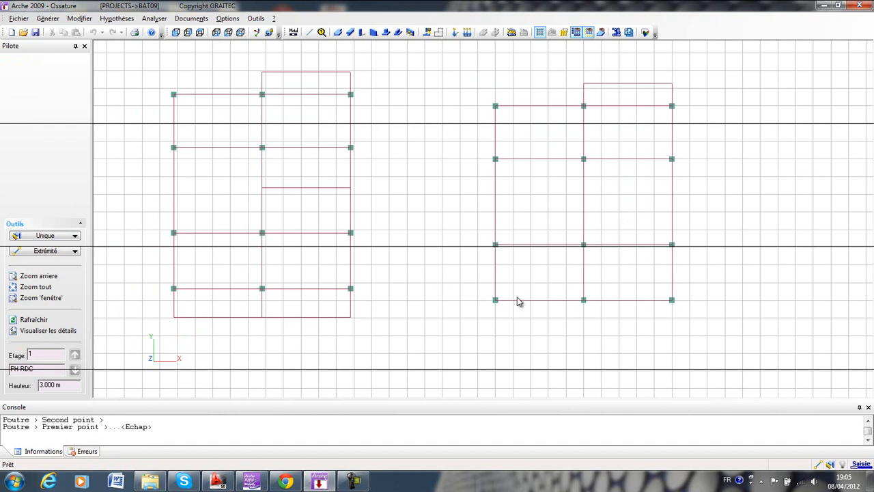
Copy the new grid's bottom horizontal beam once in plan with dy -1.65 m.
{"action": "left_click", "coordinate": [560, 301]}
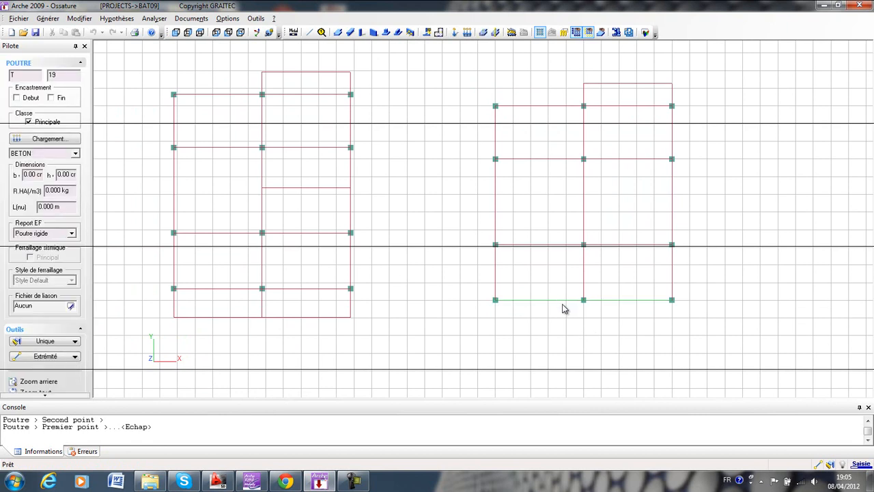
{"action": "left_click", "coordinate": [79, 18]}
{"action": "mouse_move", "coordinate": [101, 87]}
{"action": "left_click", "coordinate": [192, 87]}
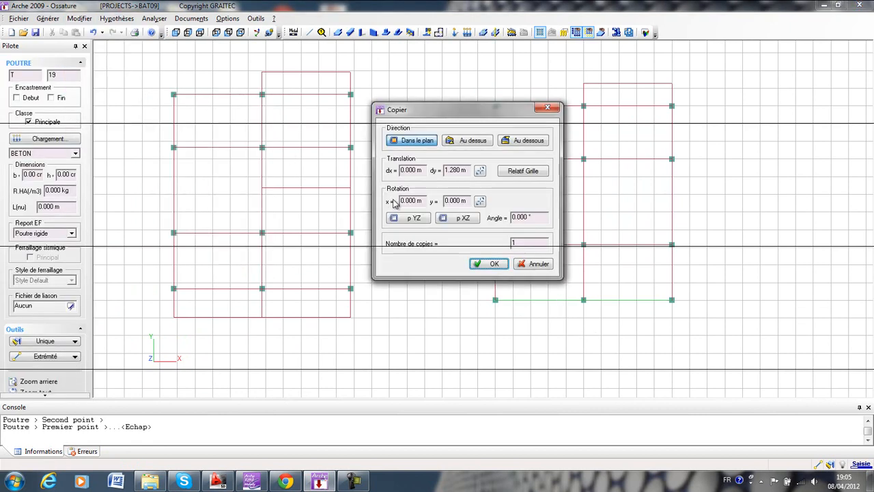
{"action": "left_click_drag", "start_coordinate": [466, 172], "coordinate": [442, 173]}
{"action": "type", "text": "1.65"}
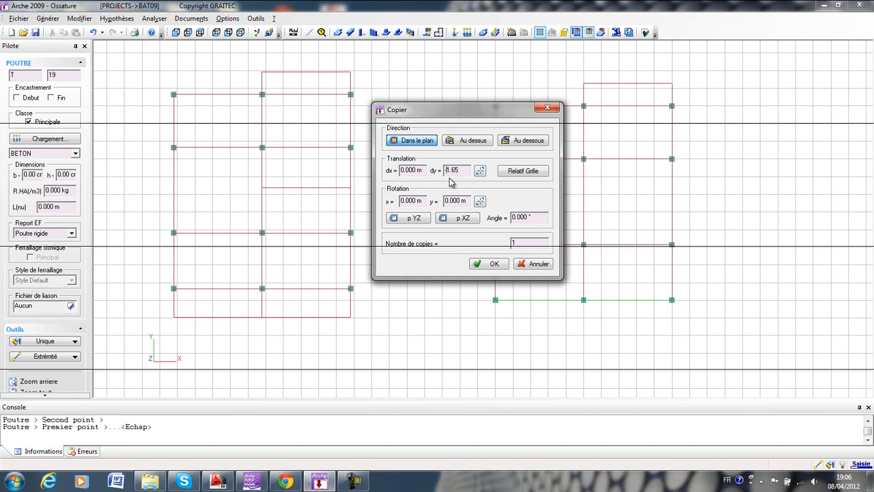
{"action": "key", "text": "Return"}
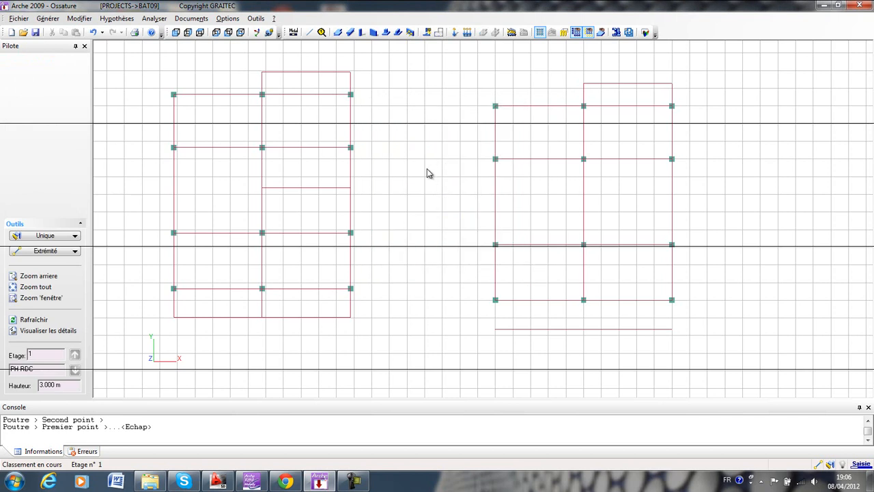
Select the new grid's three vertical beams as the ones to extend down to the copied beam.
{"action": "middle_click_drag", "start_coordinate": [425, 172], "coordinate": [344, 132]}
{"action": "left_click", "coordinate": [596, 228]}
{"action": "left_click", "coordinate": [507, 232], "text": "shift"}
{"action": "left_click", "coordinate": [421, 233], "text": "shift"}
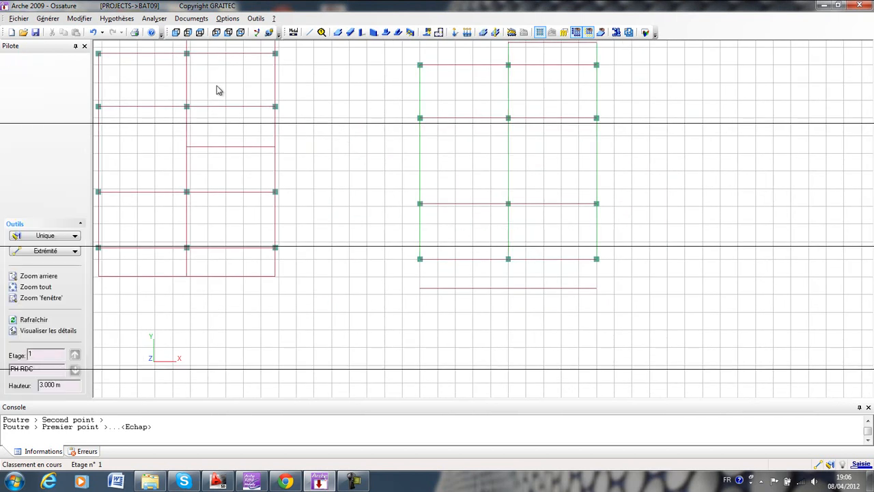
{"action": "left_click", "coordinate": [79, 19]}
{"action": "mouse_move", "coordinate": [87, 86]}
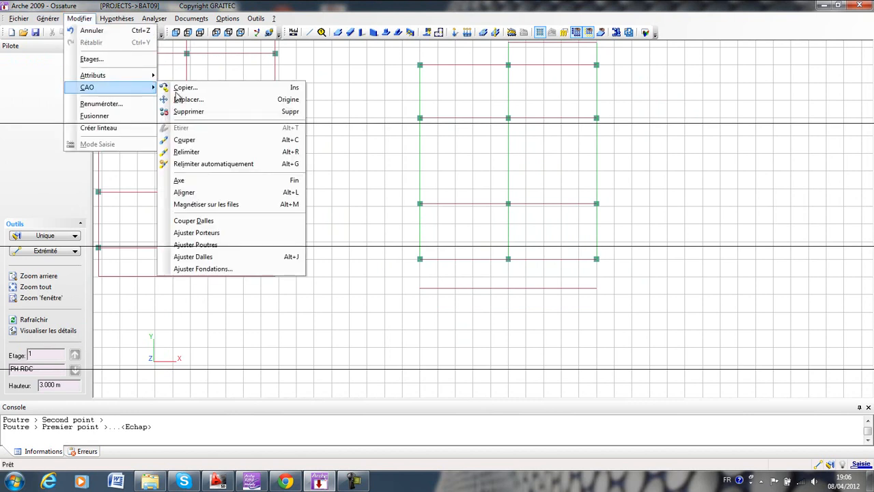
{"action": "left_click", "coordinate": [186, 87]}
{"action": "left_click", "coordinate": [546, 107]}
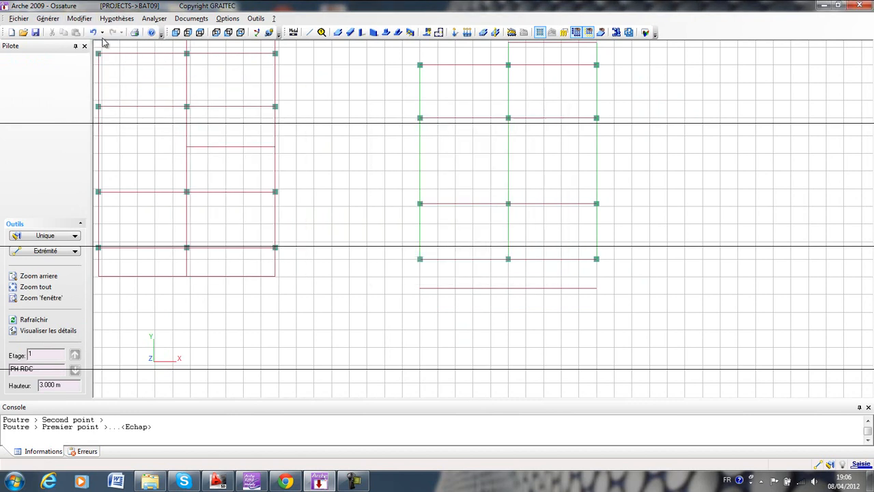
Extend the three selected vertical beams down to the copied bottom beam with Relimiter.
{"action": "left_click", "coordinate": [79, 18]}
{"action": "mouse_move", "coordinate": [89, 87]}
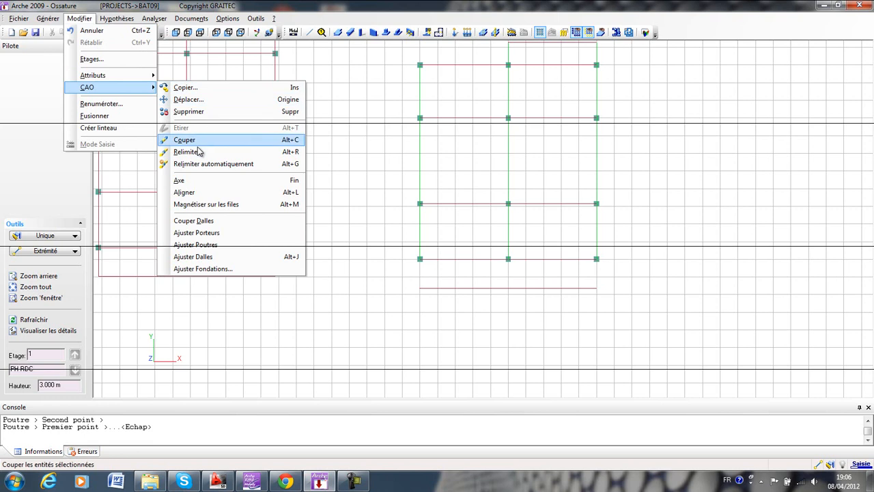
{"action": "left_click", "coordinate": [225, 138]}
{"action": "left_click", "coordinate": [496, 289]}
{"action": "left_click", "coordinate": [496, 290]}
{"action": "middle_click_drag", "start_coordinate": [336, 228], "coordinate": [373, 281]}
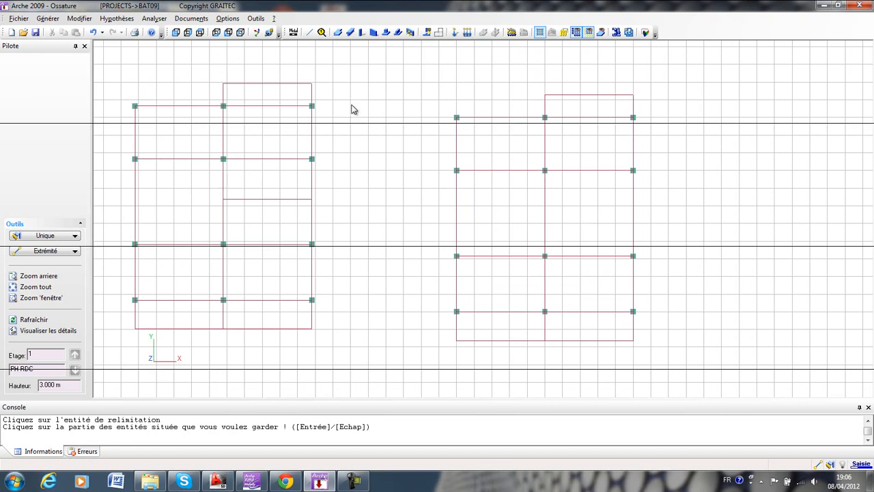
Draw a concrete beam between the middle and rightmost columns of the new grid's second row from the top, using column snap.
{"action": "left_click", "coordinate": [350, 32]}
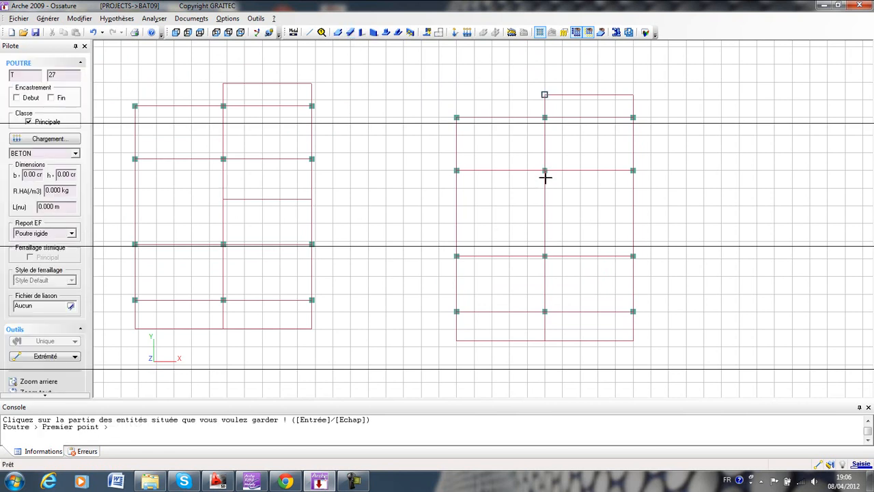
{"action": "right_click", "coordinate": [545, 176]}
{"action": "left_click", "coordinate": [581, 326]}
{"action": "left_click", "coordinate": [545, 170]}
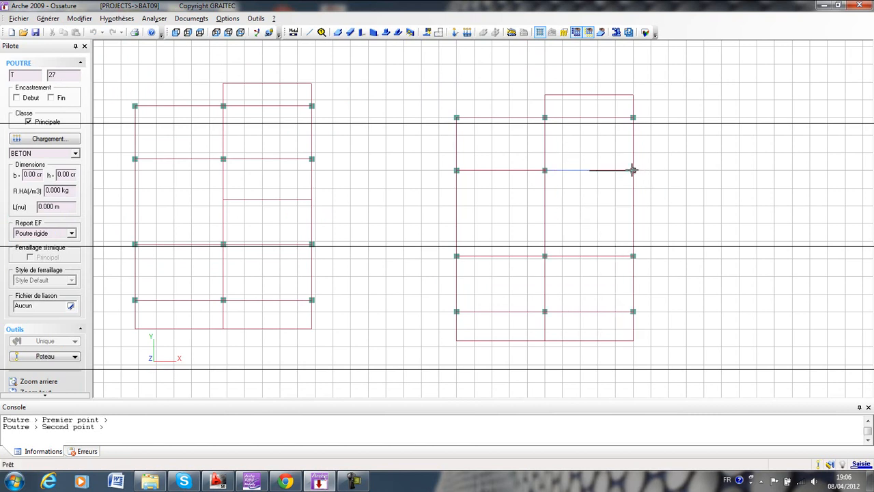
{"action": "left_click", "coordinate": [633, 170]}
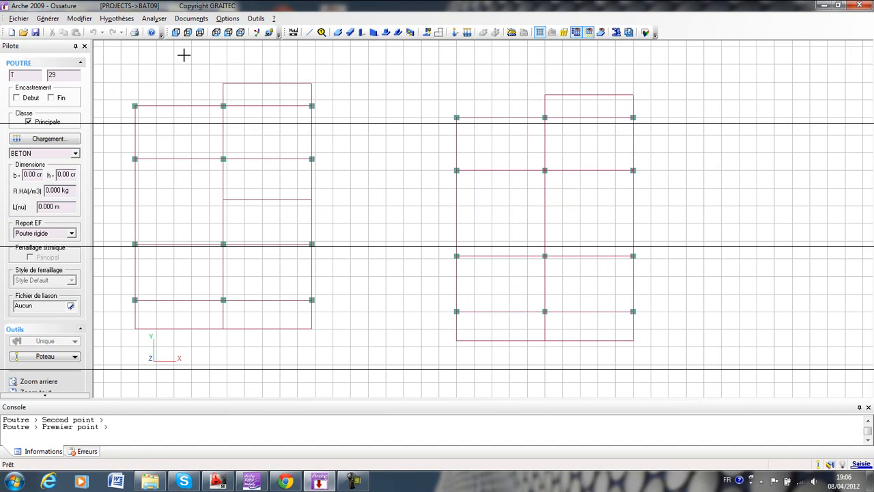
{"action": "key", "text": "Escape"}
Copy the short beam once in plan downward, so it spans the new grid's right bay between the second and third column rows.
{"action": "left_click", "coordinate": [590, 172]}
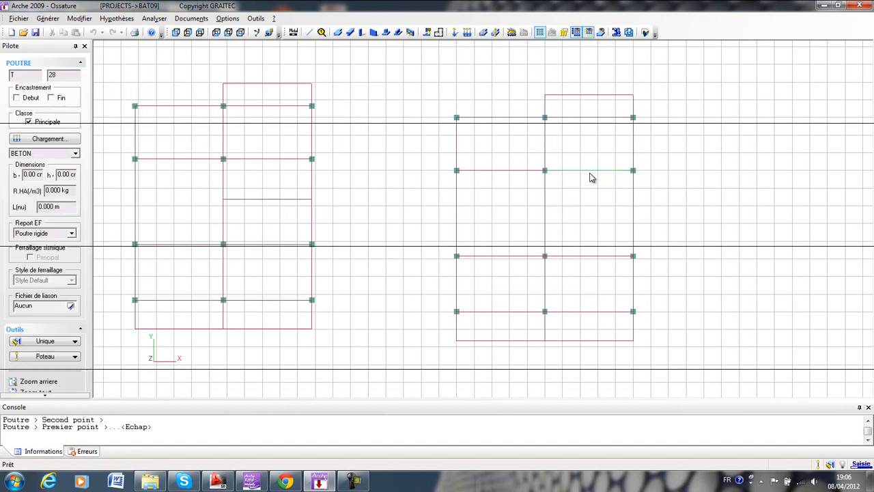
{"action": "left_click", "coordinate": [78, 19]}
{"action": "mouse_move", "coordinate": [108, 89]}
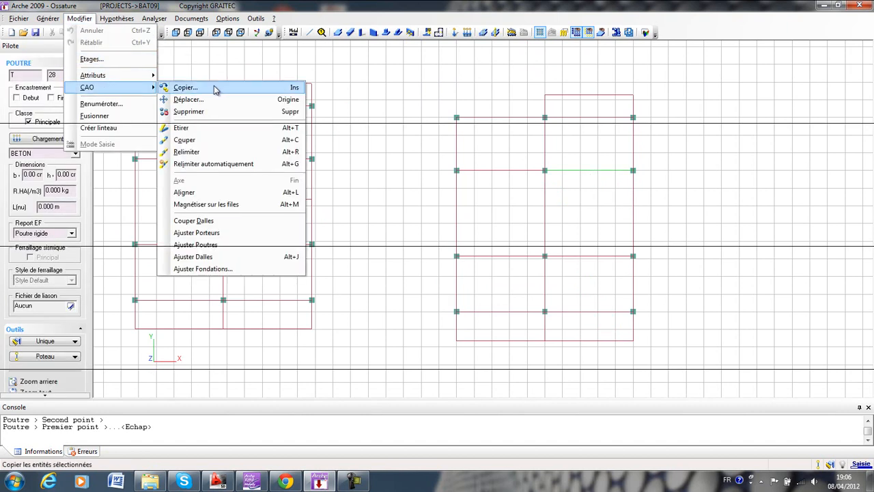
{"action": "left_click", "coordinate": [214, 89]}
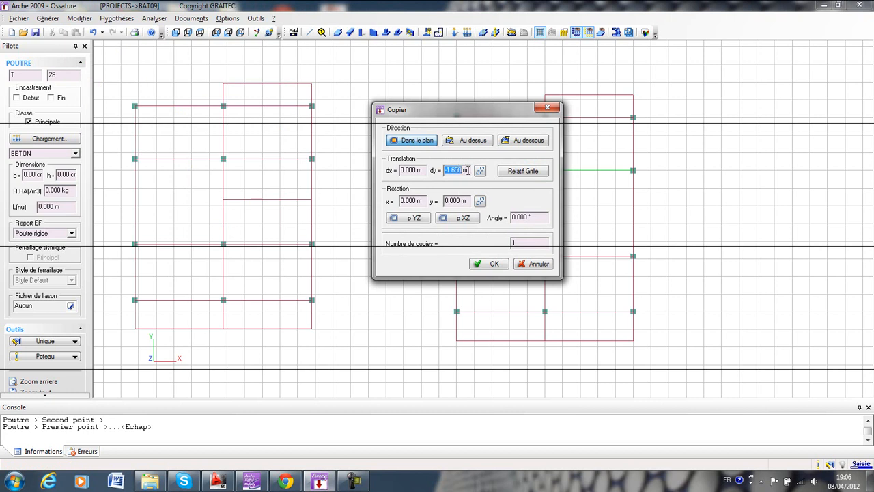
{"action": "type", "text": "1"}
{"action": "key", "text": "Return"}
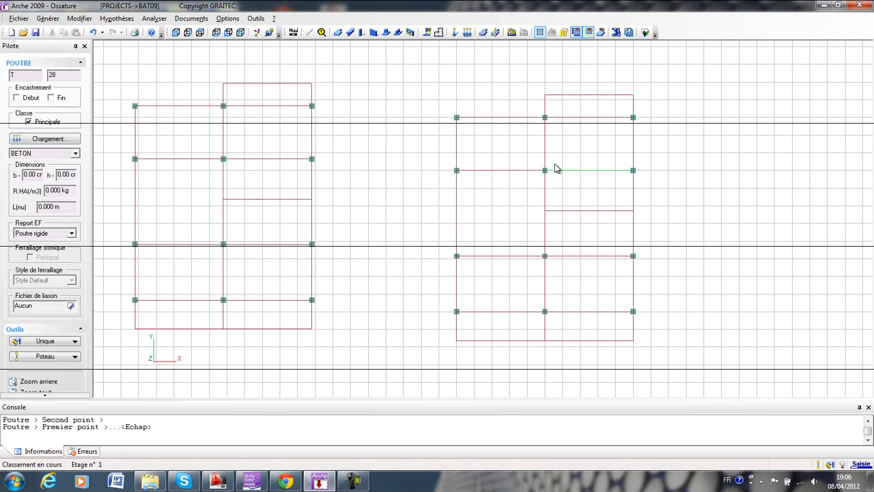
{"action": "key", "text": "Escape"}
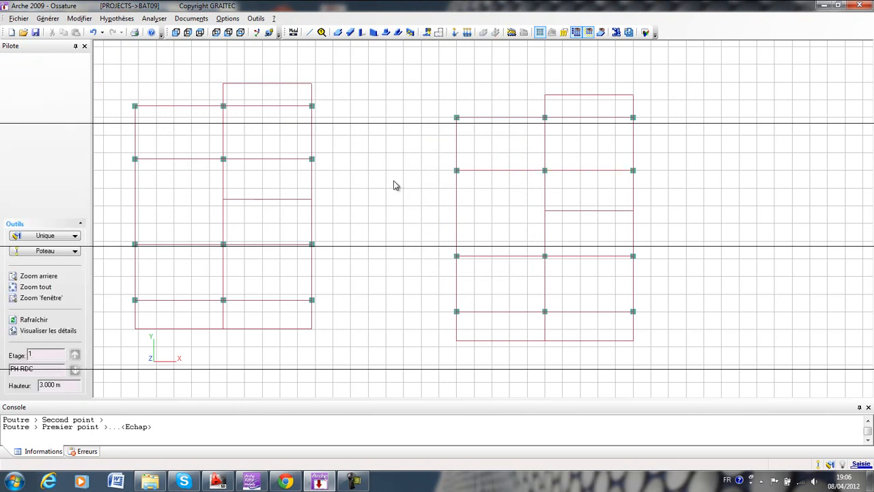
{"action": "middle_click_drag", "start_coordinate": [404, 181], "coordinate": [452, 181]}
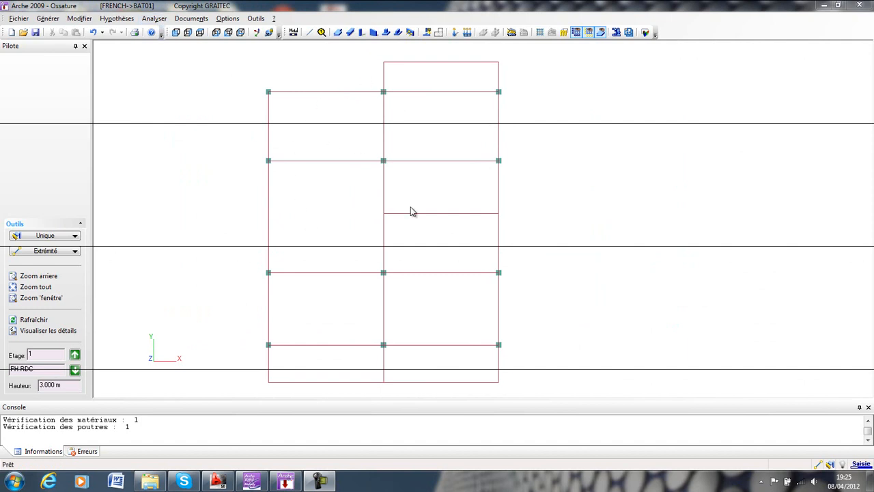
Run a verification of the model and dismiss its report.
{"action": "left_click", "coordinate": [155, 19]}
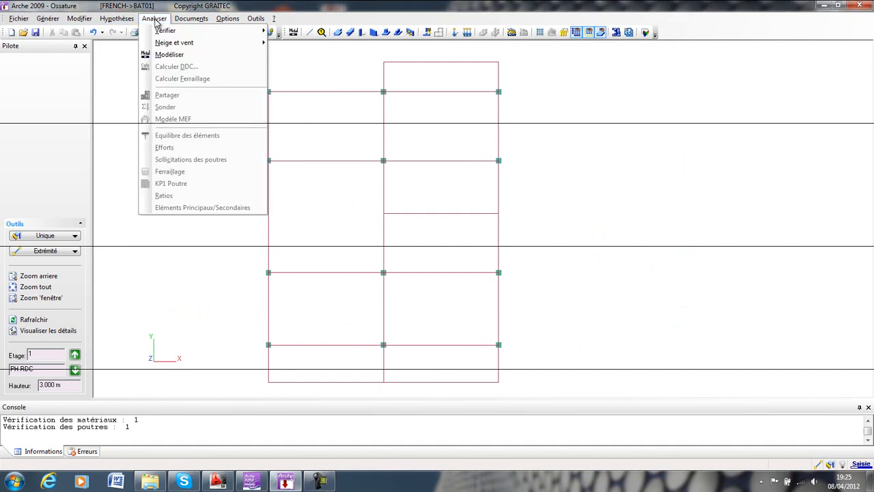
{"action": "mouse_move", "coordinate": [164, 32]}
{"action": "left_click", "coordinate": [312, 34]}
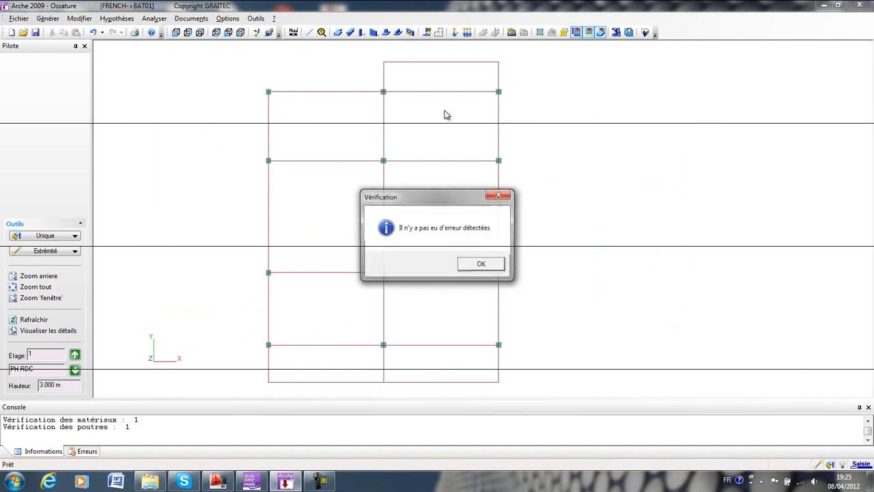
{"action": "left_click", "coordinate": [481, 264]}
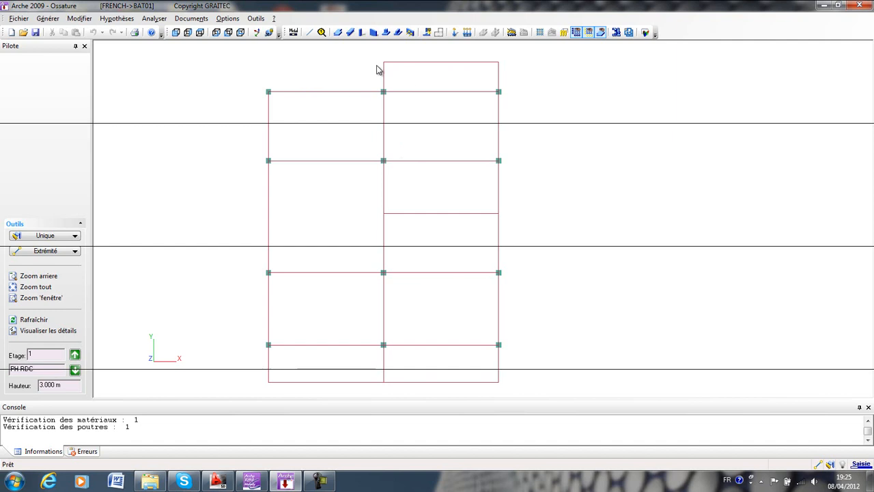
Generate automatic footings under every column of storey 1, replacing any existing ones, and view the model in NE perspective.
{"action": "left_click", "coordinate": [428, 34]}
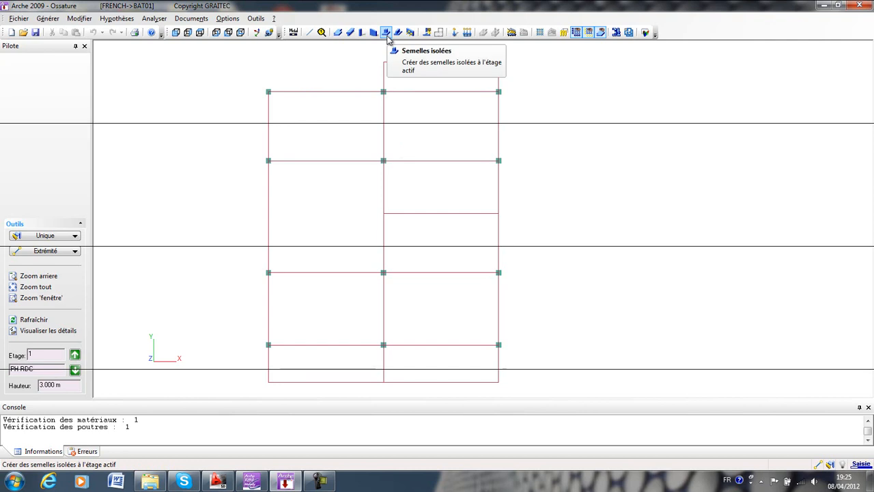
{"action": "left_click", "coordinate": [427, 33]}
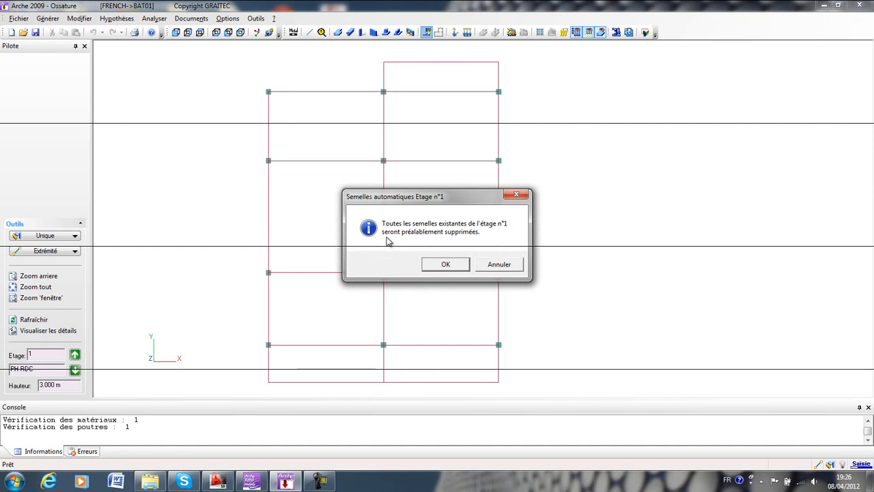
{"action": "left_click", "coordinate": [450, 268]}
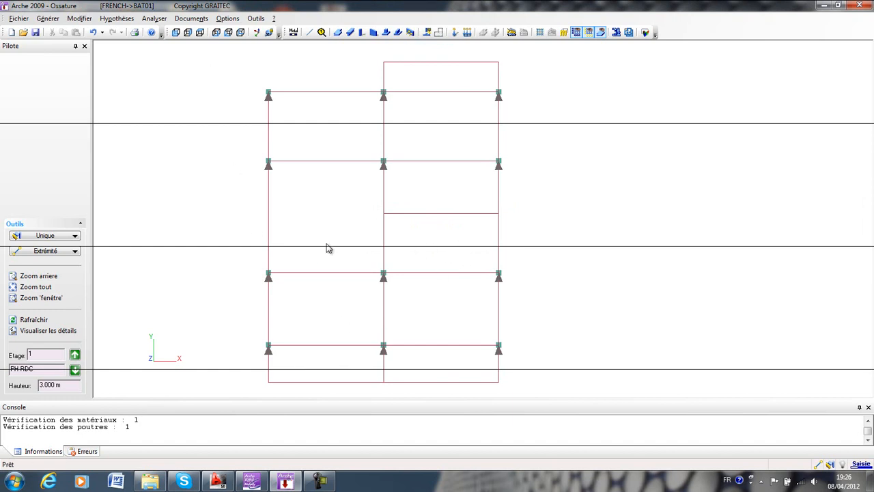
{"action": "scroll", "coordinate": [329, 249], "scroll_direction": "down", "scroll_amount": 1}
{"action": "scroll", "coordinate": [327, 244], "scroll_direction": "down", "scroll_amount": 1}
{"action": "middle_click_drag", "start_coordinate": [322, 236], "coordinate": [334, 223]}
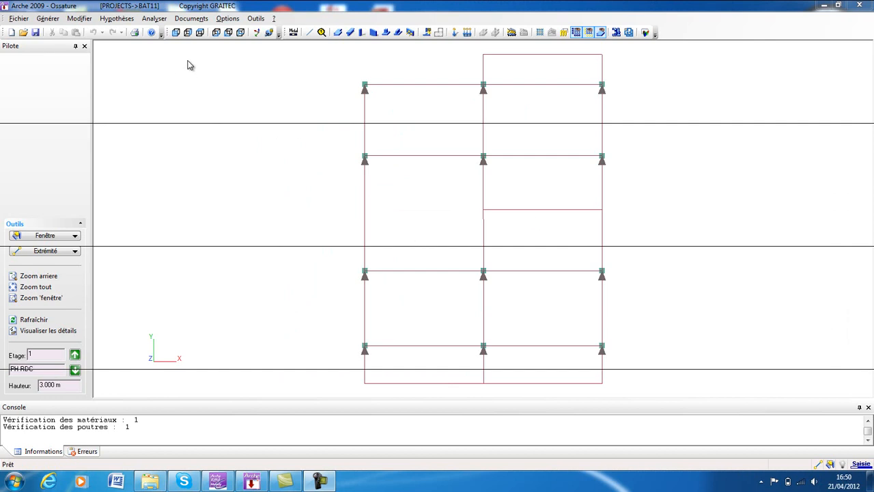
{"action": "left_click", "coordinate": [216, 33]}
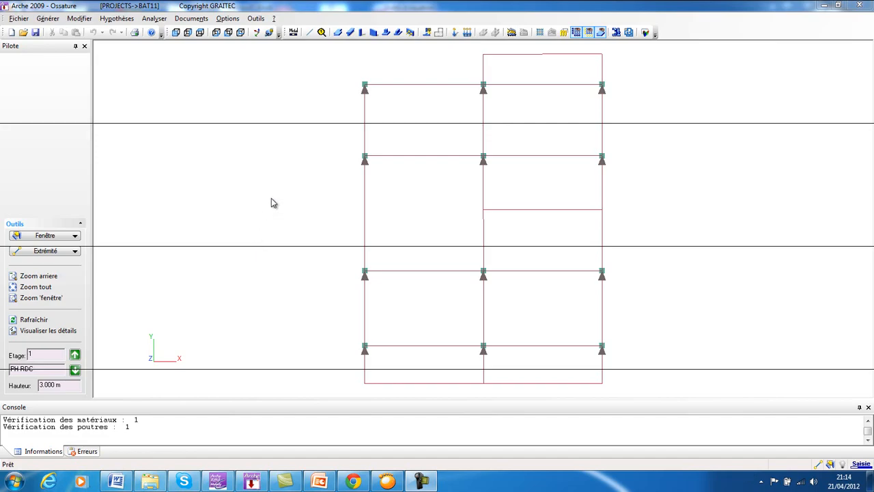
Draw a single concrete slab along the outer outline of the beams, including the top and bottom overhangs, using column and endpoint snaps.
{"action": "left_click", "coordinate": [339, 33]}
{"action": "left_click", "coordinate": [365, 82]}
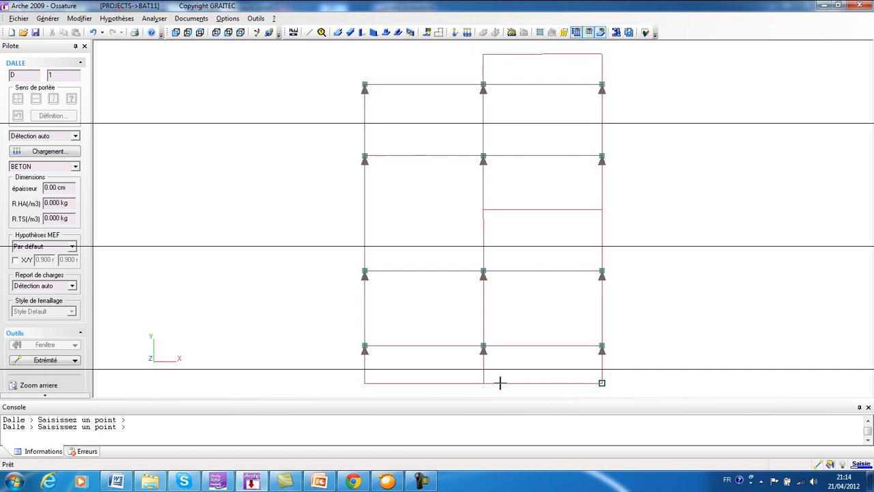
{"action": "right_click", "coordinate": [471, 82]}
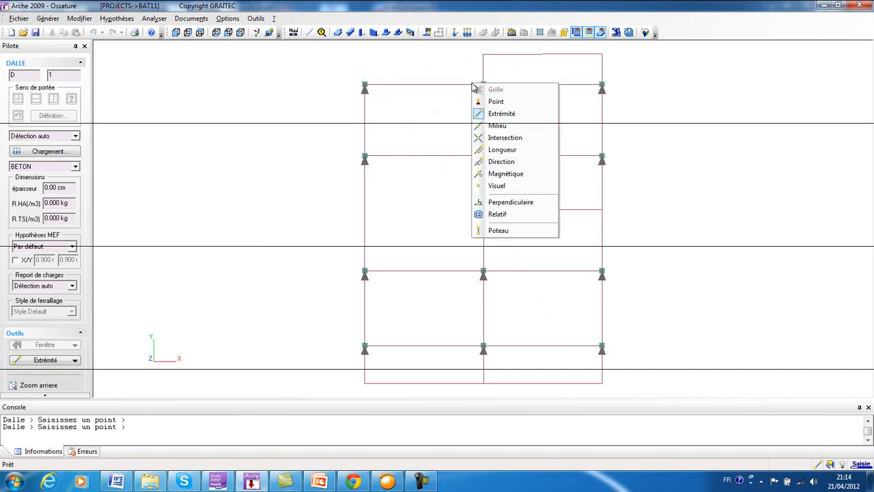
{"action": "left_click", "coordinate": [496, 231]}
{"action": "left_click", "coordinate": [483, 84]}
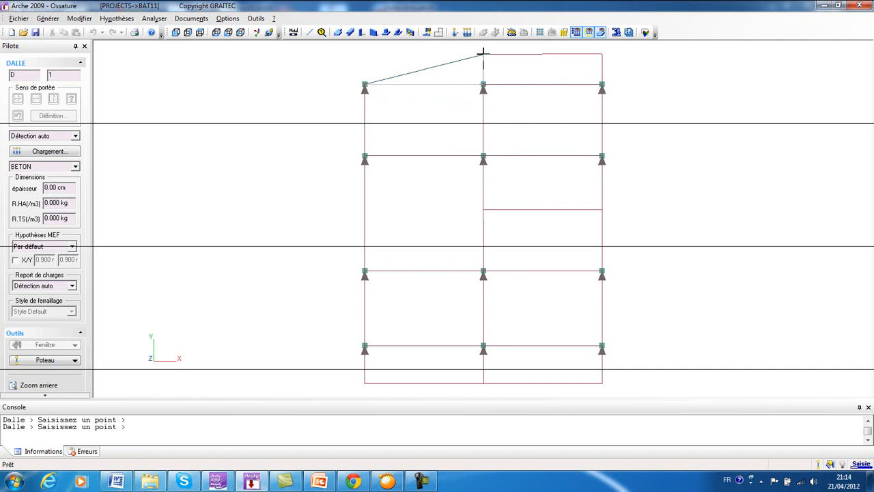
{"action": "right_click", "coordinate": [483, 52]}
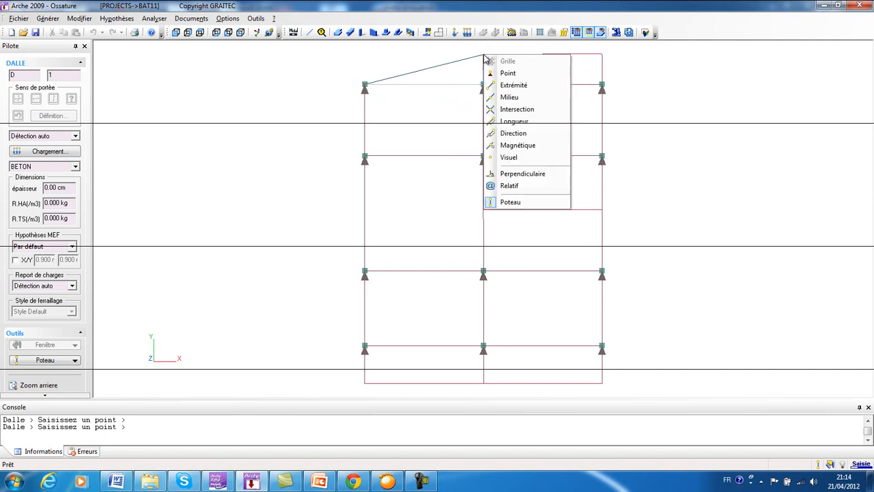
{"action": "left_click", "coordinate": [508, 85]}
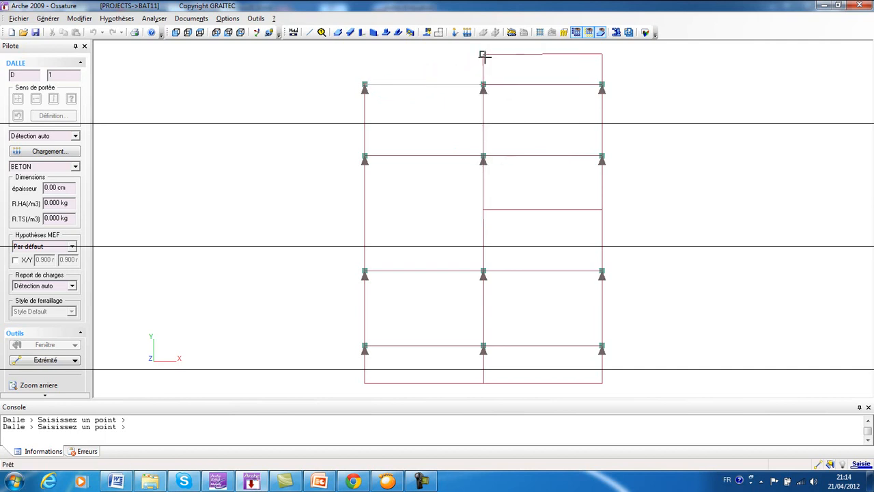
{"action": "left_click", "coordinate": [602, 54]}
{"action": "left_click", "coordinate": [602, 382]}
{"action": "left_click", "coordinate": [364, 383]}
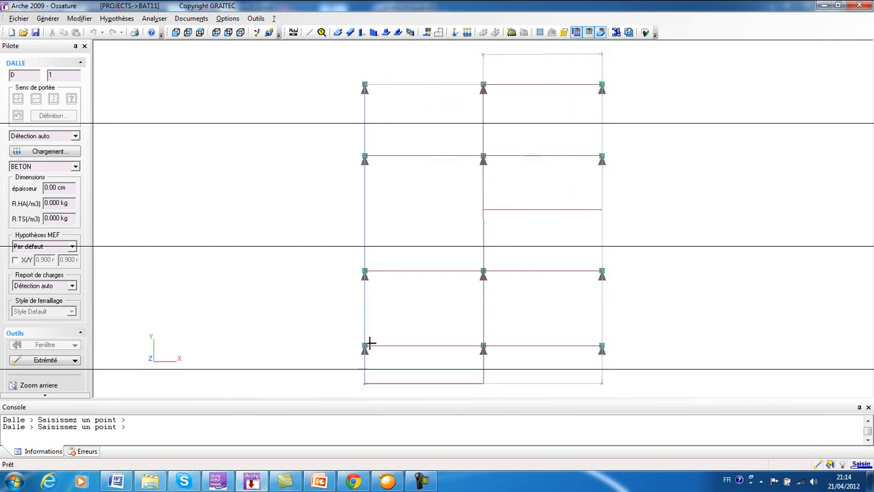
{"action": "left_click", "coordinate": [364, 85]}
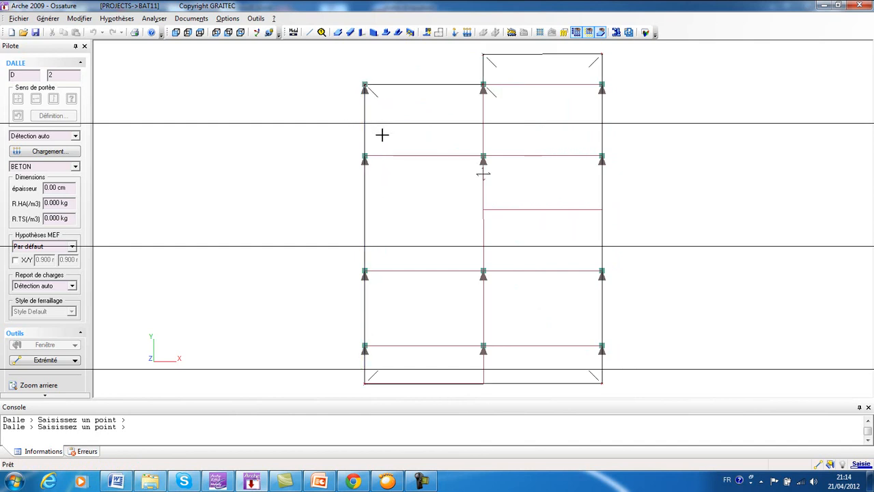
{"action": "key", "text": "Escape"}
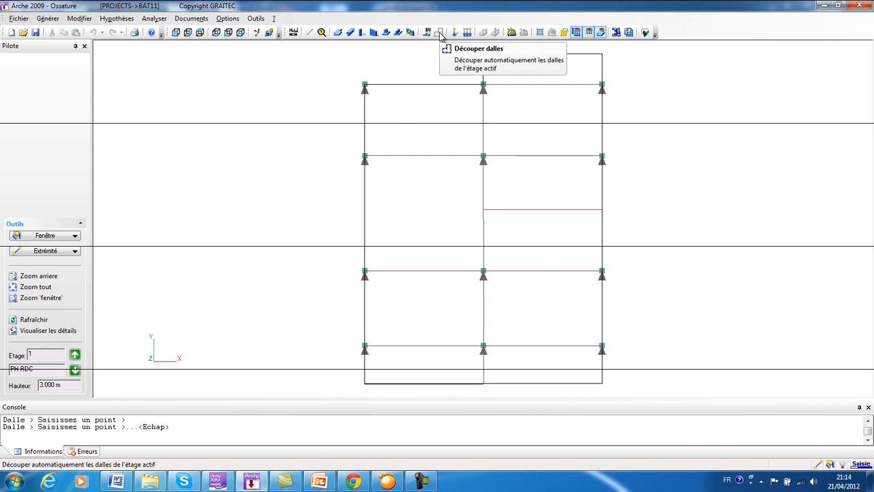
Cut the full-outline slab into separate panels along the beams.
{"action": "right_click", "coordinate": [352, 88]}
{"action": "left_click", "coordinate": [369, 89]}
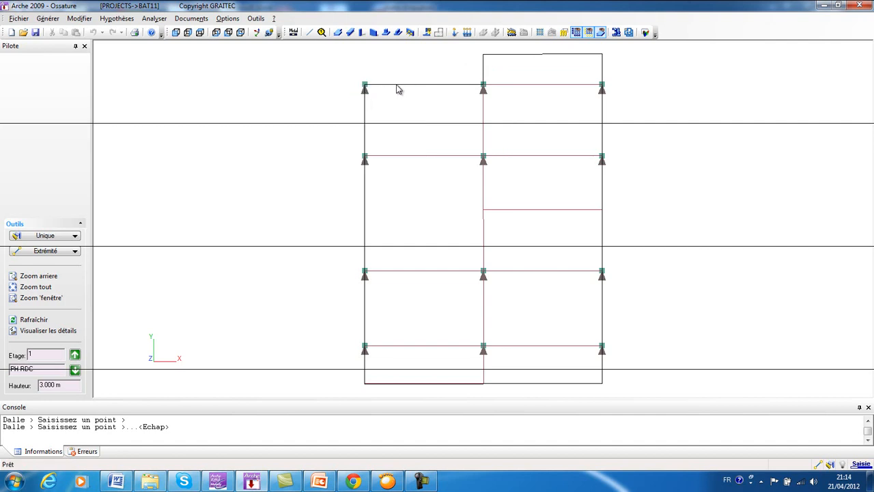
{"action": "left_click", "coordinate": [398, 89]}
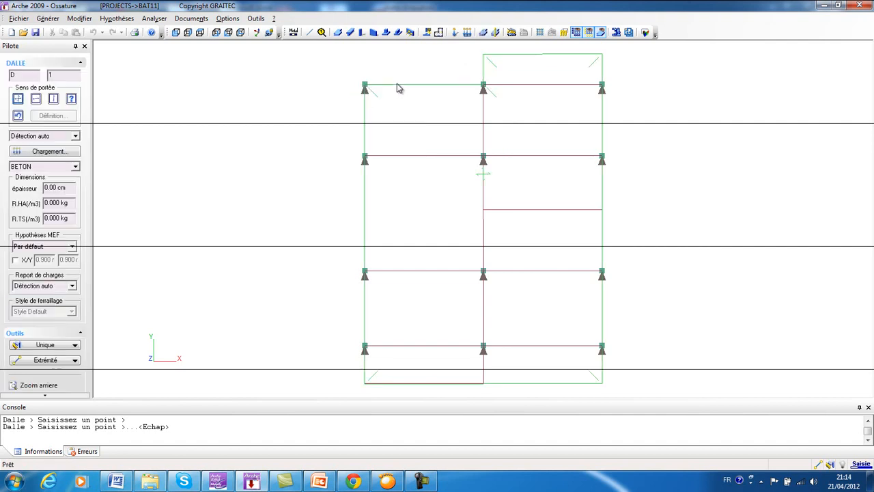
{"action": "left_click", "coordinate": [439, 32]}
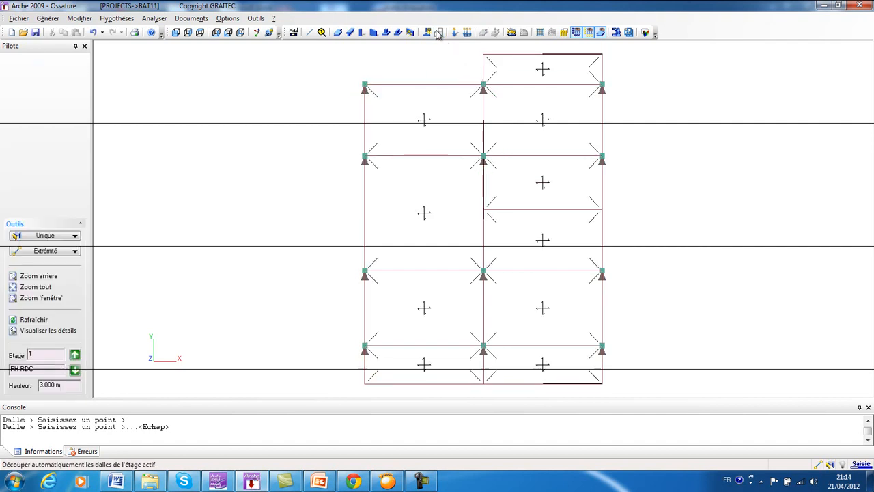
Select the upper-left slab panel and the top overhang panel to check how the slab is divided.
{"action": "left_click", "coordinate": [382, 100]}
{"action": "left_click", "coordinate": [428, 89]}
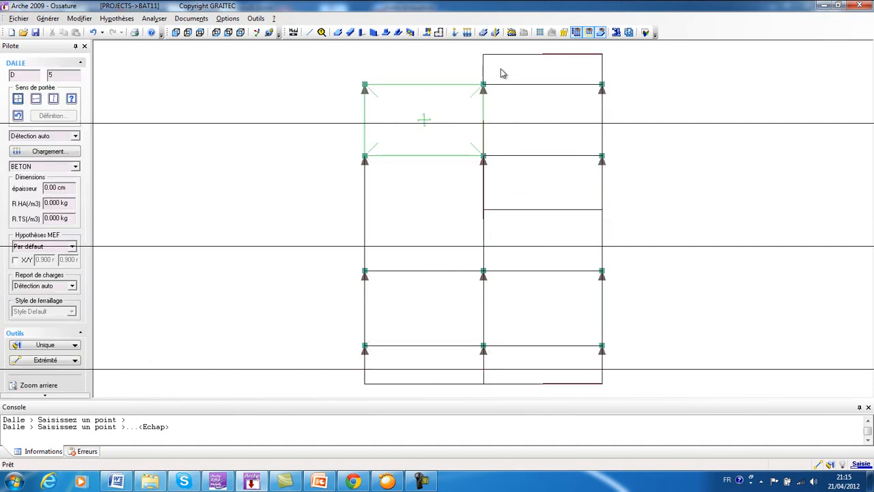
{"action": "left_click", "coordinate": [522, 62], "text": "ctrl"}
{"action": "left_click", "coordinate": [598, 111], "text": "ctrl"}
{"action": "left_click", "coordinate": [394, 198]}
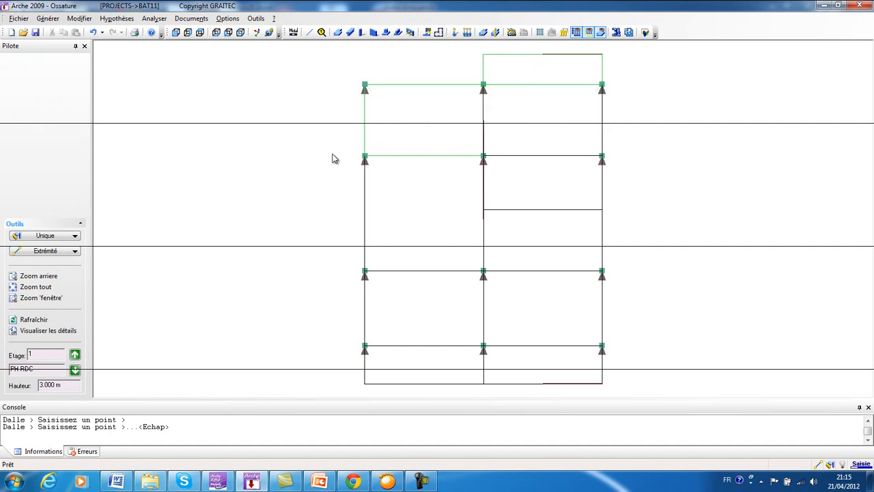
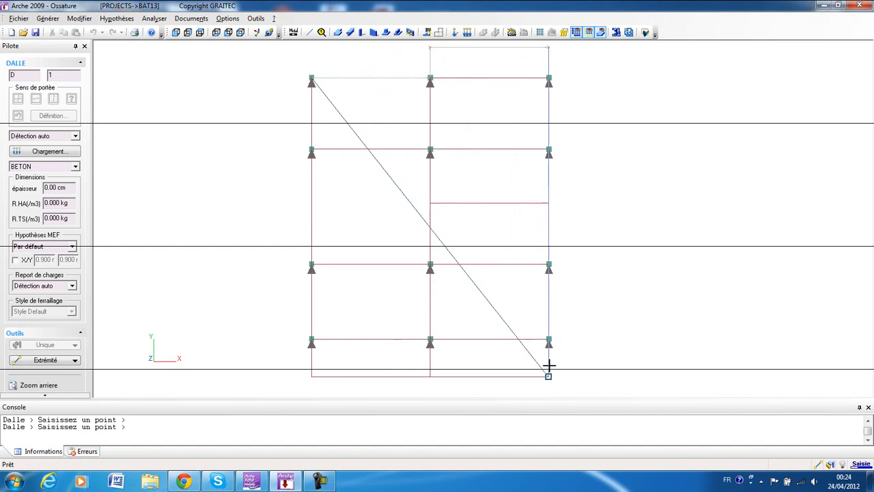
Finish the slab outline through the lower-left overhang corner and the upper-left column, and select the slab to check it.
{"action": "left_click", "coordinate": [309, 378]}
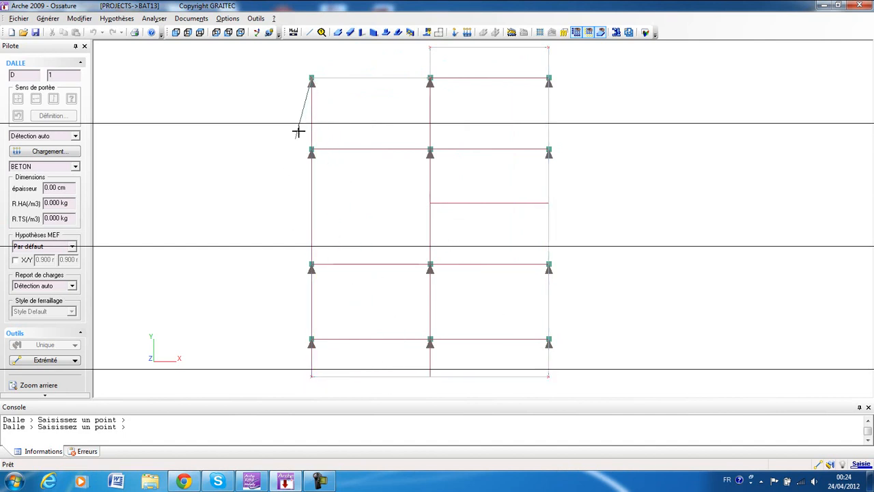
{"action": "left_click", "coordinate": [310, 78]}
{"action": "key", "text": "Escape"}
{"action": "left_click", "coordinate": [379, 80]}
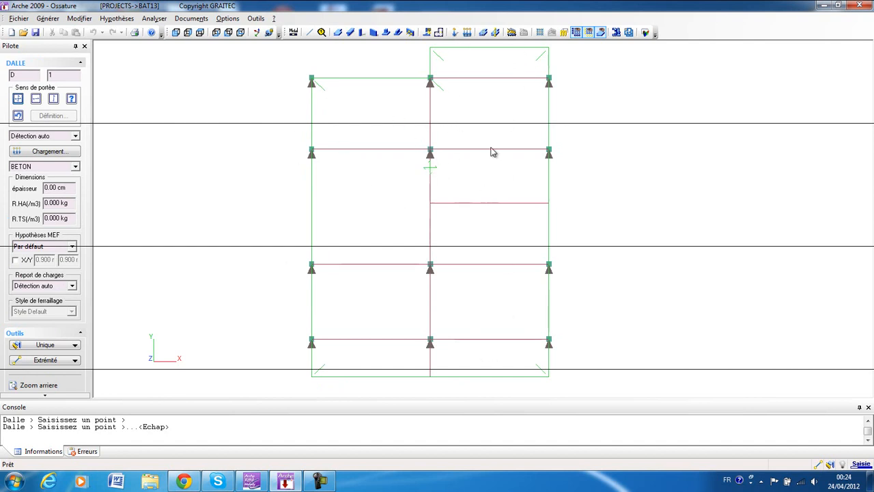
{"action": "key", "text": "Escape"}
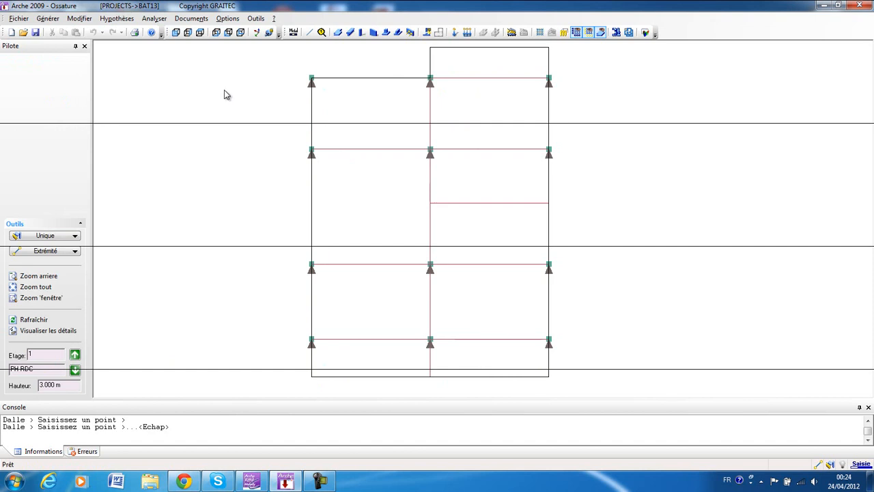
Open the material catalogue from the project's material list, unlock it for modification and insert a new material row.
{"action": "left_click", "coordinate": [131, 22]}
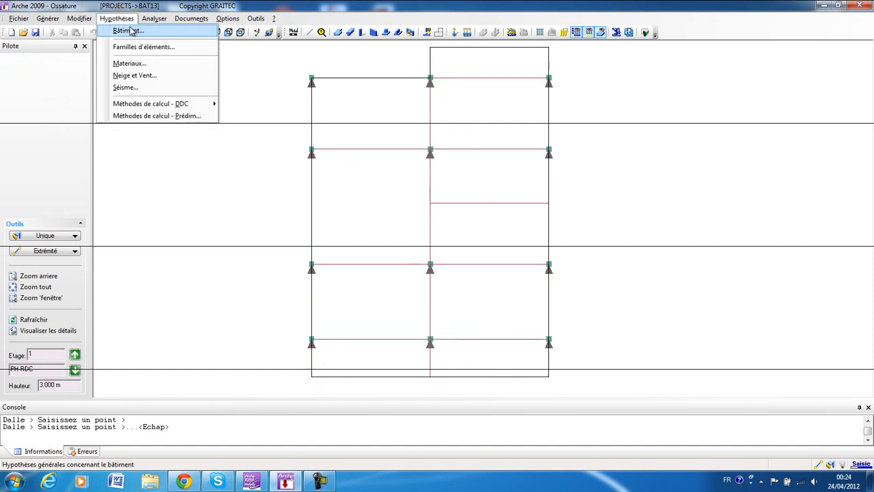
{"action": "left_click", "coordinate": [136, 64]}
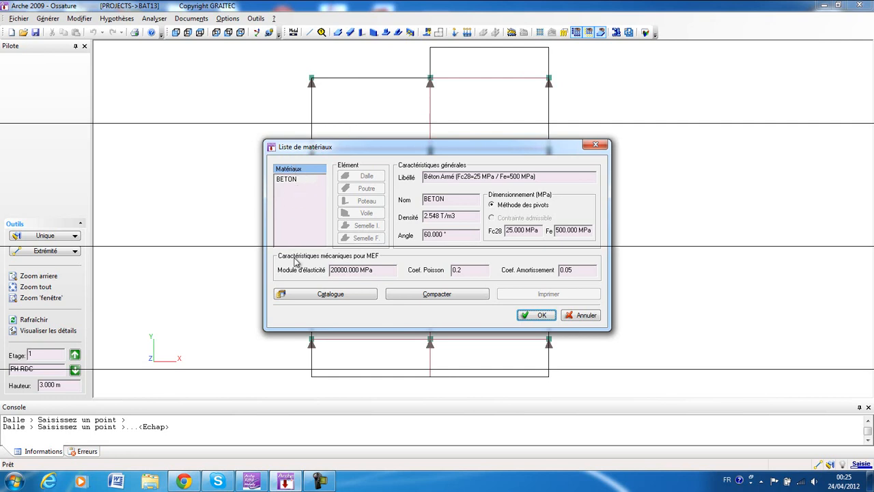
{"action": "left_click", "coordinate": [308, 296]}
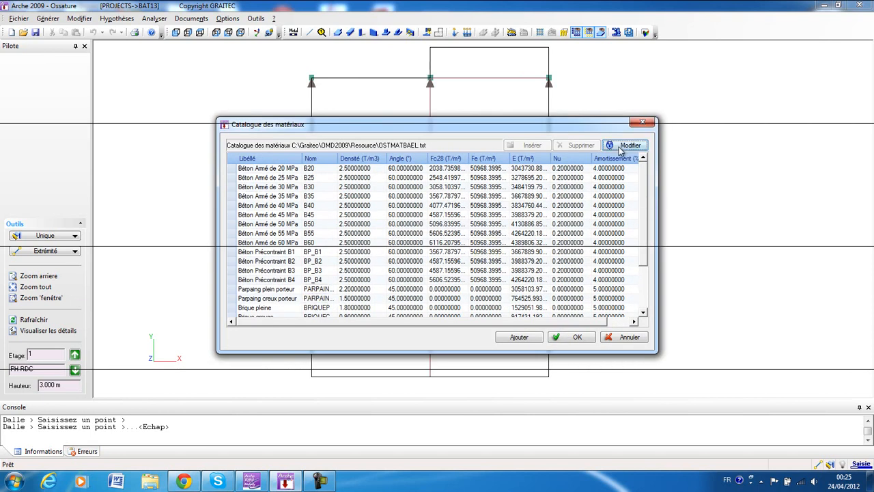
{"action": "left_click", "coordinate": [622, 147]}
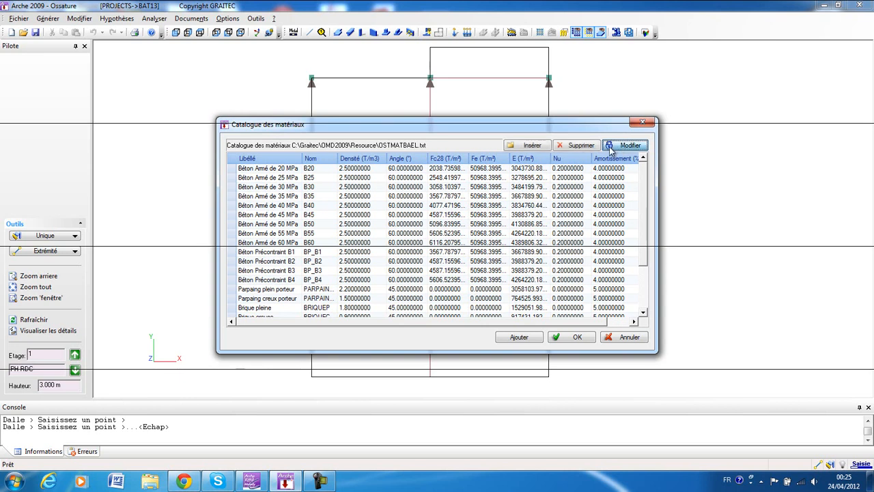
{"action": "left_click", "coordinate": [532, 146]}
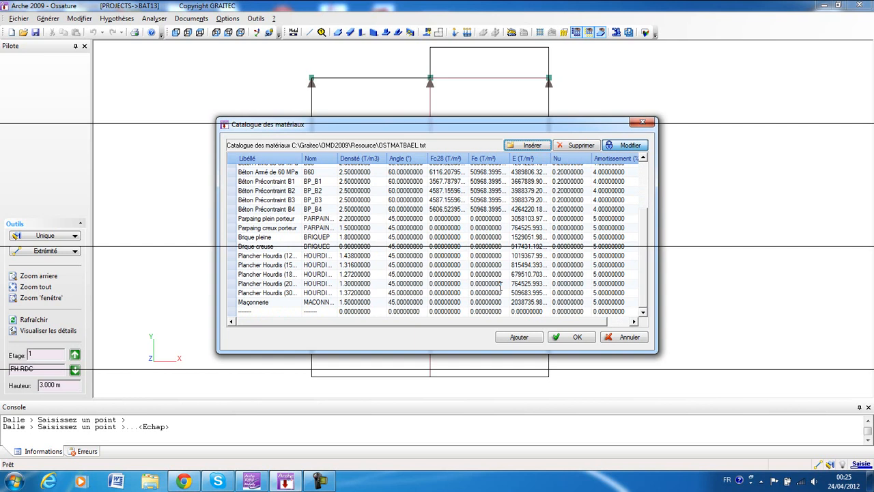
Label the new catalogue material "corps creux (16+5)", name it CC 21 and accept the catalogue.
{"action": "left_click", "coordinate": [249, 310]}
{"action": "double_click", "coordinate": [249, 311]}
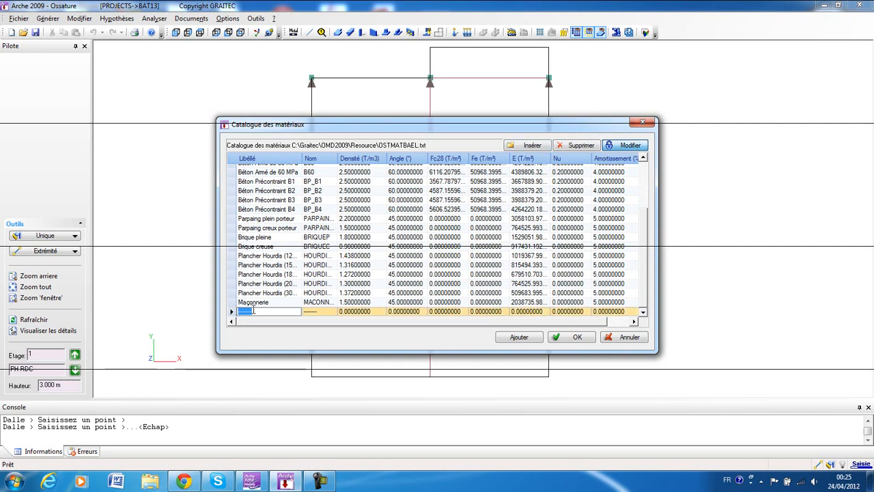
{"action": "type", "text": "corp"}
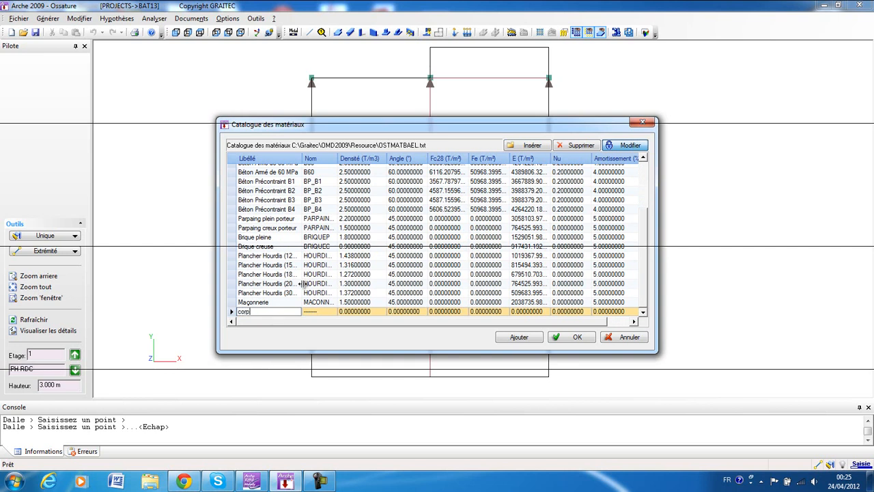
{"action": "type", "text": "s creux (16+5"}
{"action": "left_click", "coordinate": [305, 311]}
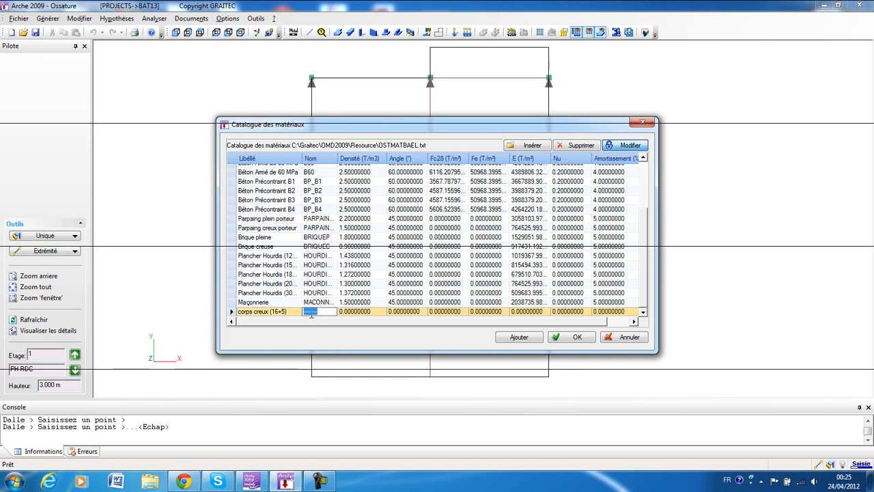
{"action": "type", "text": "CC 21"}
{"action": "left_click", "coordinate": [569, 338]}
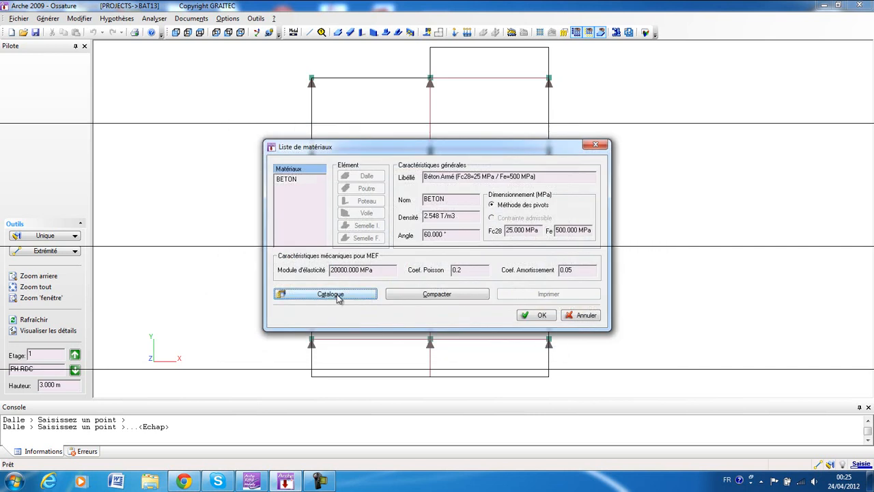
Add a second material to the catalogue, labelled "corps creux (19+6)" and named CC25.
{"action": "left_click", "coordinate": [338, 296]}
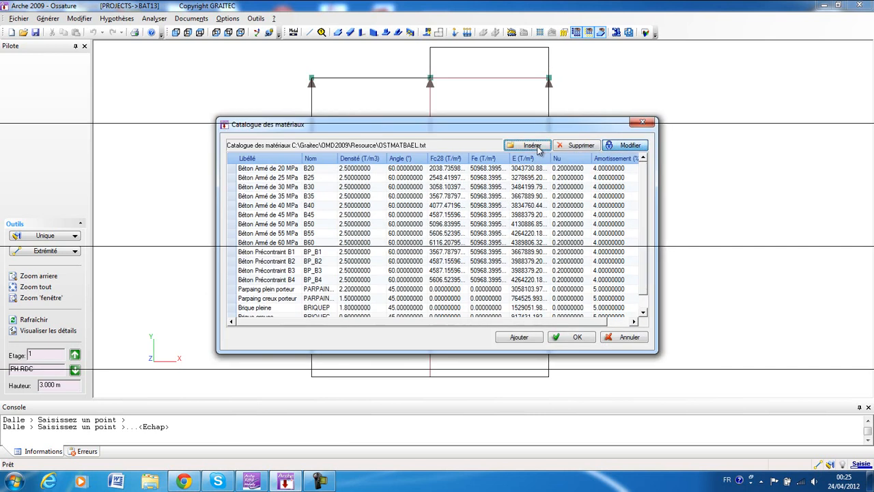
{"action": "scroll", "coordinate": [634, 268], "scroll_direction": "down", "scroll_amount": 3}
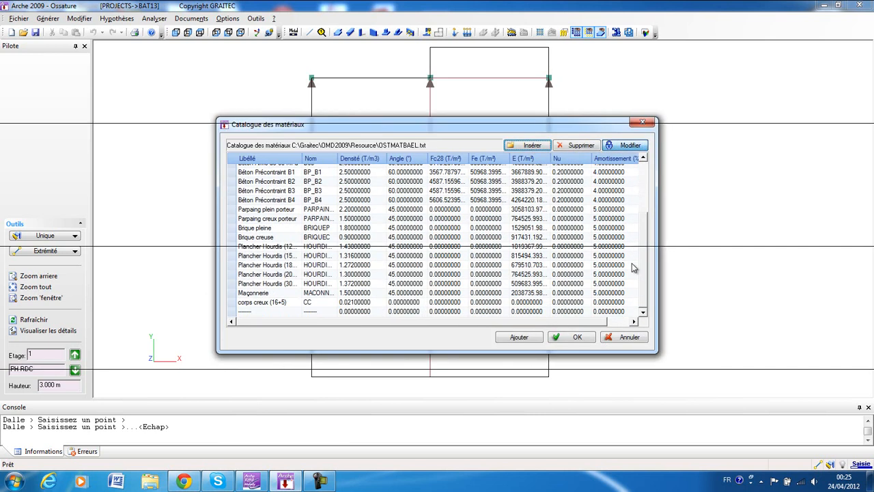
{"action": "left_click", "coordinate": [253, 312]}
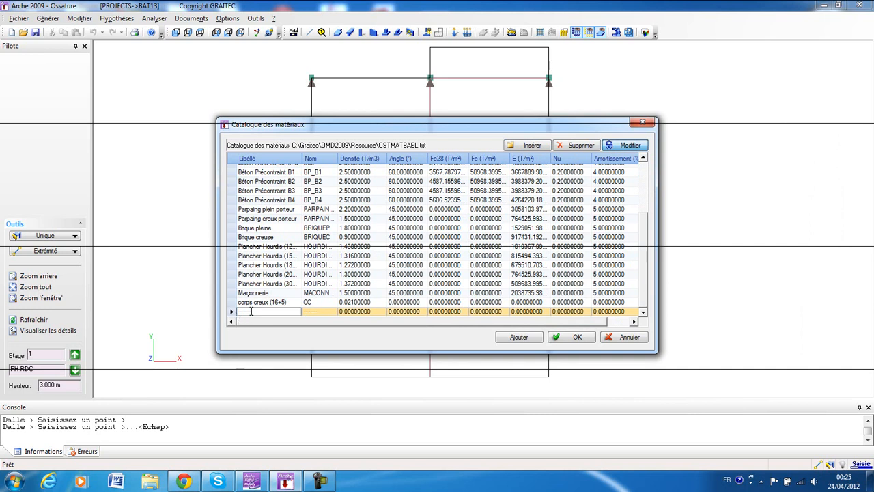
{"action": "left_click", "coordinate": [247, 312]}
{"action": "type", "text": "corps creux (19+6)"}
{"action": "left_click", "coordinate": [314, 311]}
{"action": "left_click_drag", "start_coordinate": [316, 312], "coordinate": [304, 311]}
{"action": "type", "text": "CC 25"}
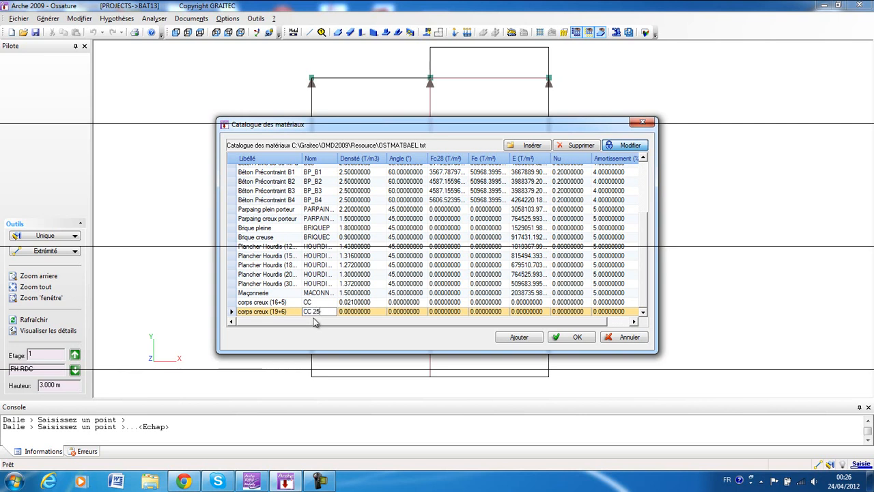
{"action": "type", "text": "-"}
{"action": "key", "text": "BackSpace"}
Rename the "corps creux (16+5)" material as CC21 and end modification of the catalogue.
{"action": "left_click", "coordinate": [307, 302]}
{"action": "type", "text": "21"}
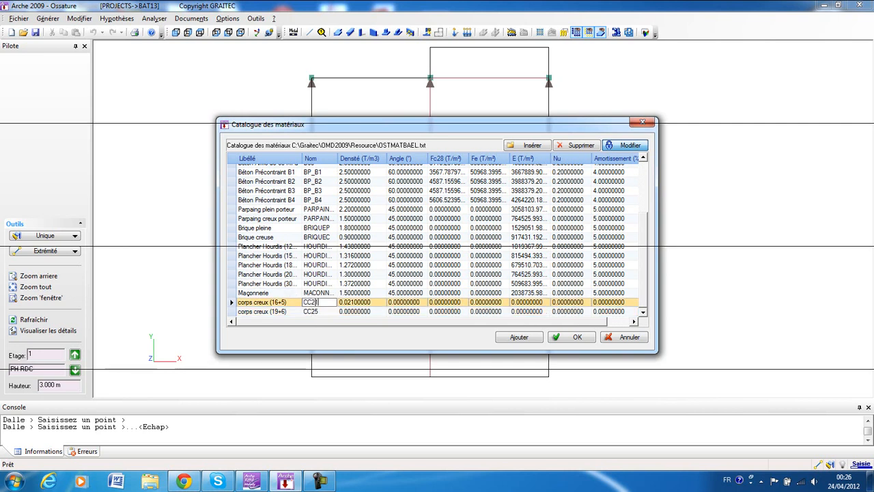
{"action": "left_click", "coordinate": [386, 311]}
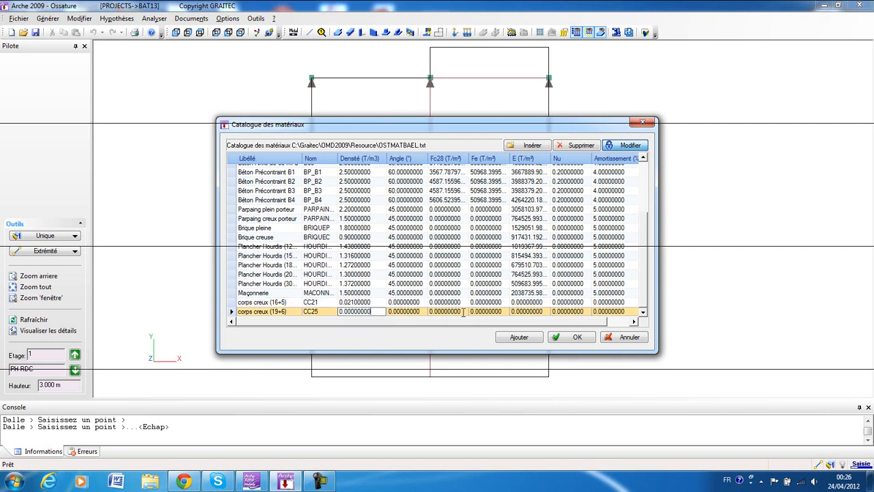
{"action": "left_click", "coordinate": [615, 147]}
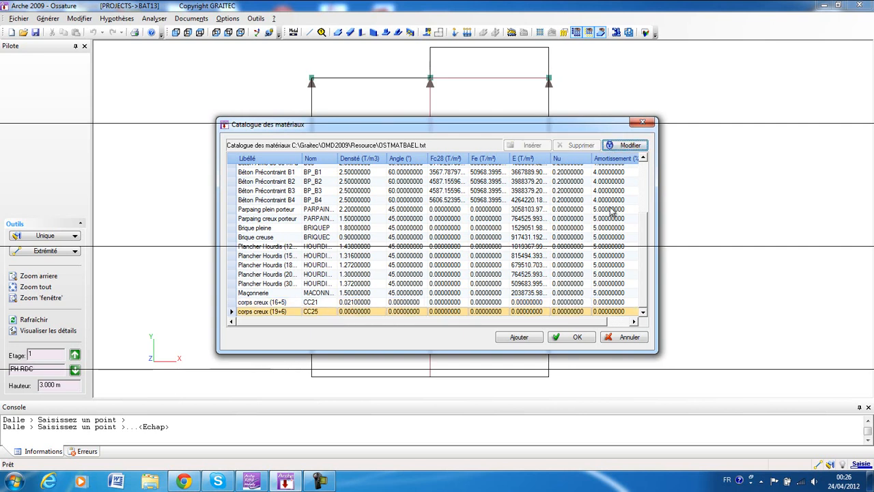
Add CC25 and CC21 from the catalogue to the project's material list, review both entries and accept the list.
{"action": "left_click", "coordinate": [519, 337]}
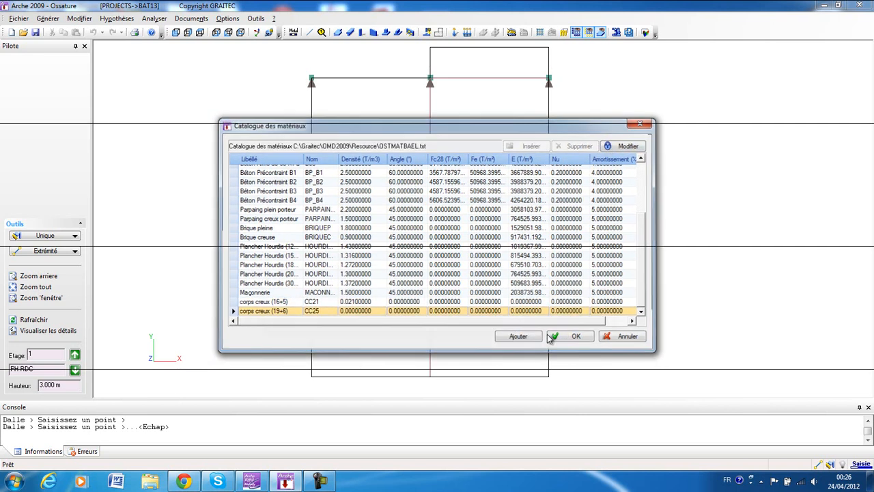
{"action": "left_click", "coordinate": [314, 294]}
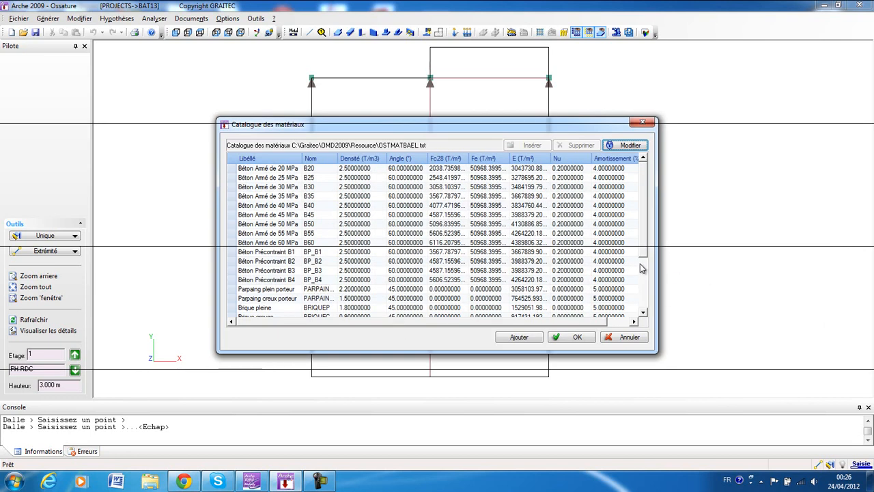
{"action": "scroll", "coordinate": [313, 300], "scroll_direction": "down", "scroll_amount": 3}
{"action": "left_click", "coordinate": [309, 302]}
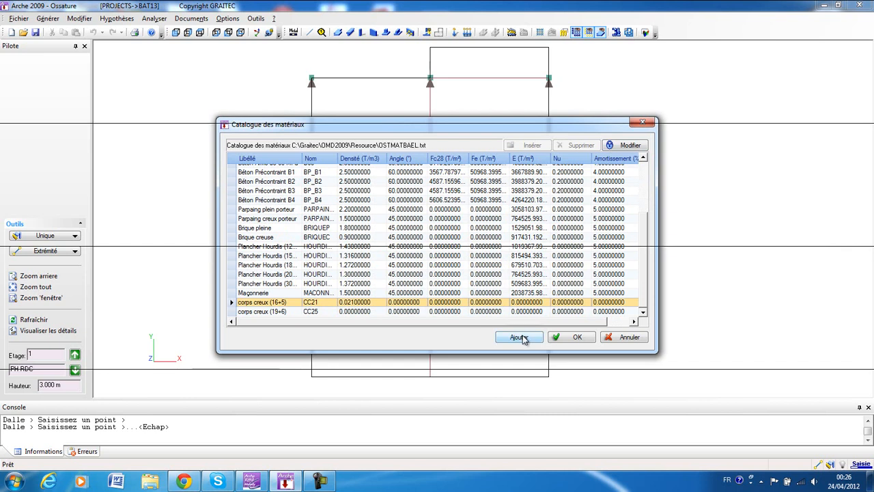
{"action": "left_click", "coordinate": [575, 339]}
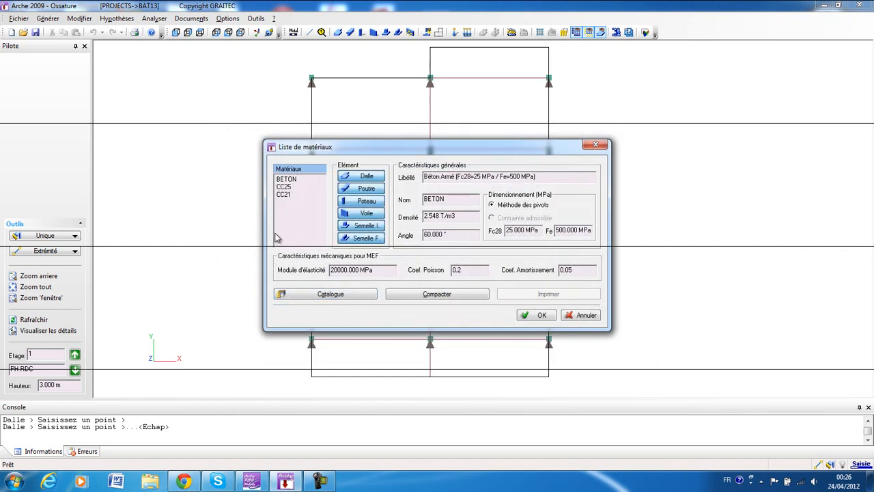
{"action": "left_click", "coordinate": [285, 186]}
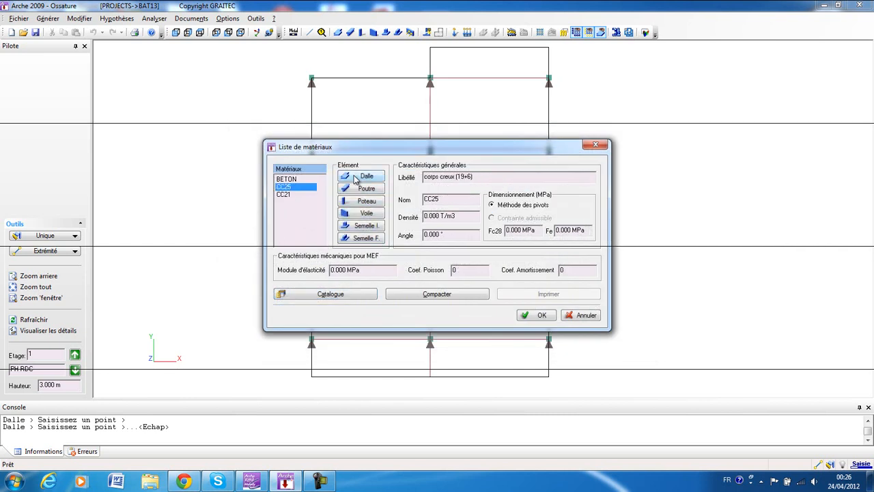
{"action": "left_click", "coordinate": [284, 195]}
{"action": "left_click", "coordinate": [536, 315]}
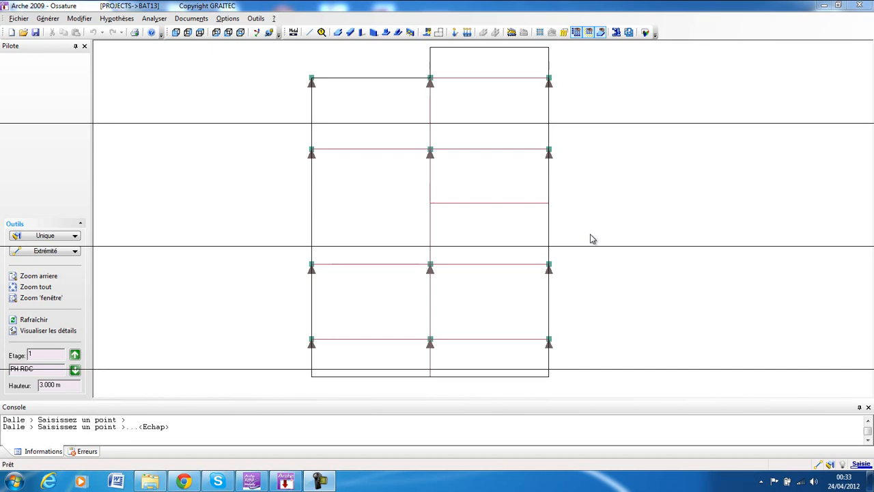
Split the full-outline slab of the active storey automatically into panels along the beams.
{"action": "left_click", "coordinate": [359, 81]}
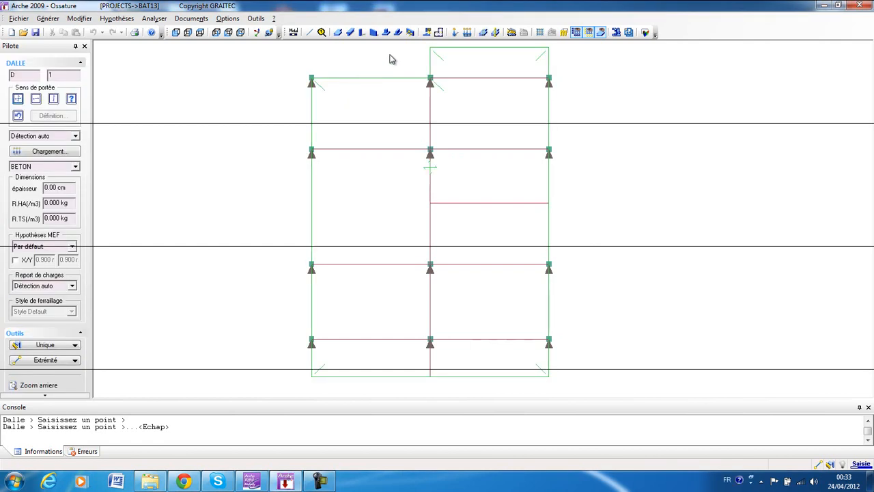
{"action": "left_click", "coordinate": [439, 33]}
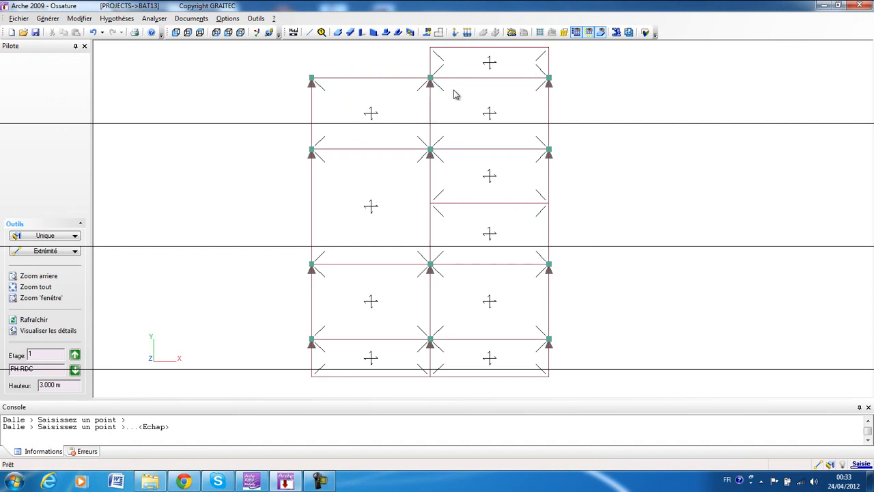
Assign material CC21 and a thickness of 21 cm to the top overhang slab panel.
{"action": "left_click", "coordinate": [443, 52]}
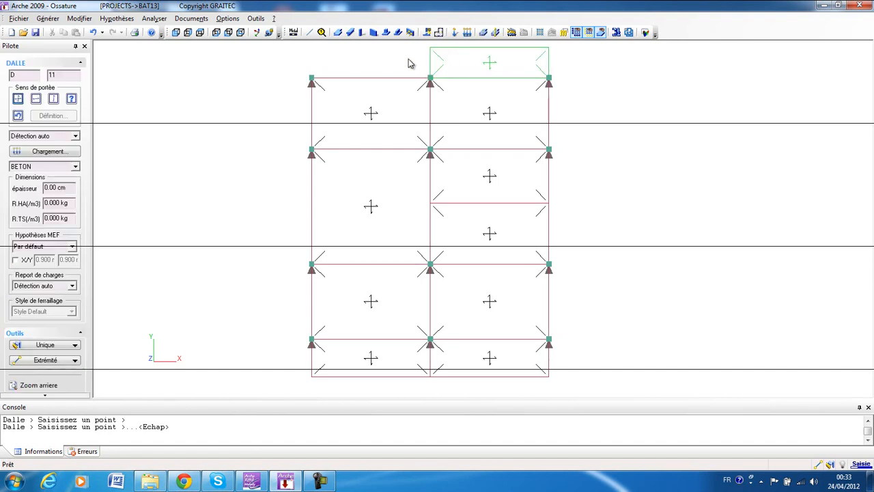
{"action": "left_click", "coordinate": [36, 168]}
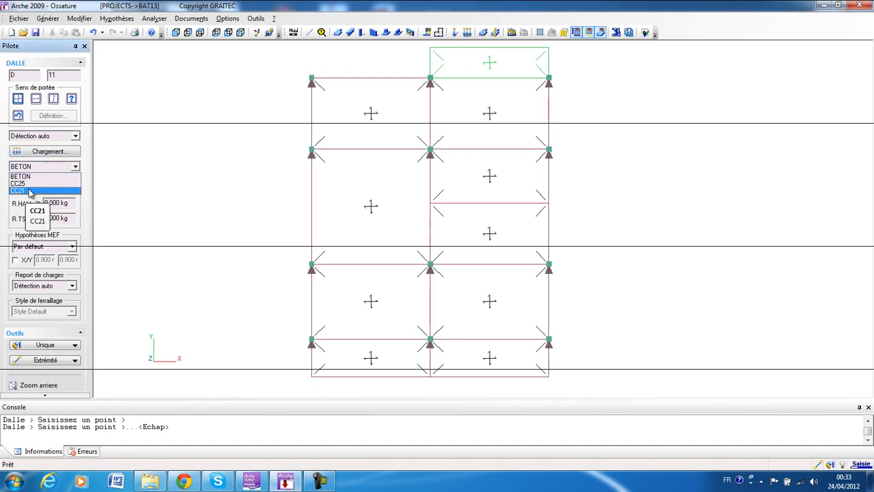
{"action": "left_click", "coordinate": [30, 191]}
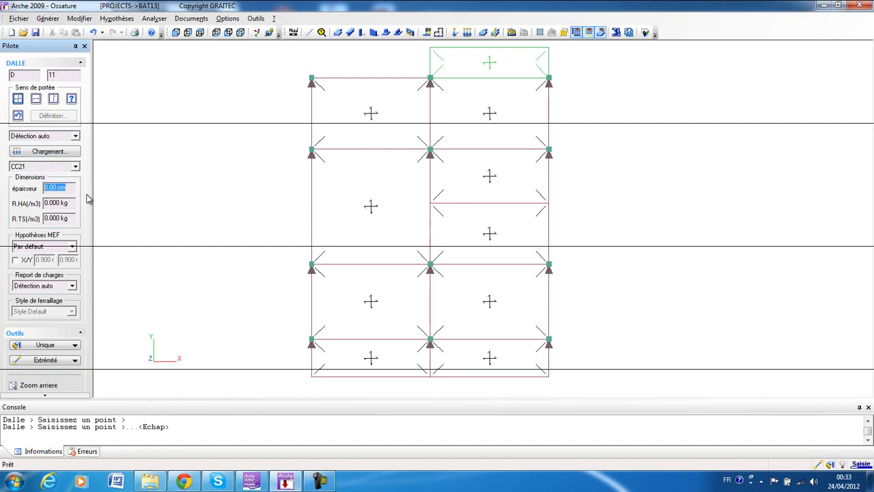
{"action": "type", "text": "21"}
Enter the permanent (G) and live (Q) surcharges per square metre for the top overhang slab panel.
{"action": "left_click", "coordinate": [63, 152]}
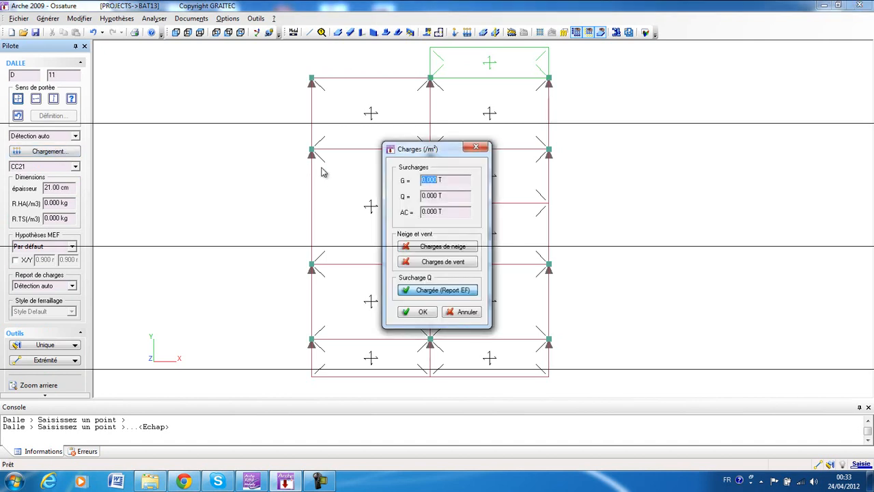
{"action": "type", "text": "0"}
{"action": "left_click_drag", "start_coordinate": [443, 196], "coordinate": [421, 196]}
{"action": "type", "text": "0"}
{"action": "left_click", "coordinate": [421, 313]}
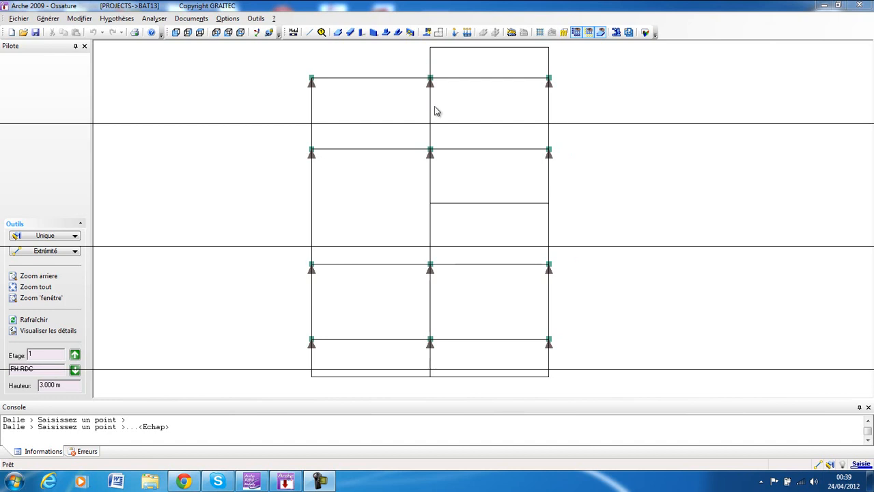
Toggle the loading and material labels of the slabs in the display options and accept the settings.
{"action": "left_click", "coordinate": [228, 19]}
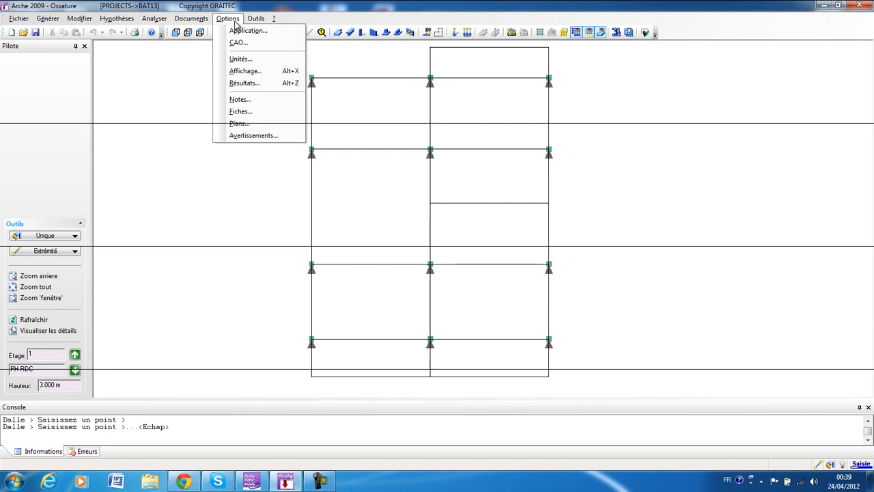
{"action": "left_click", "coordinate": [239, 71]}
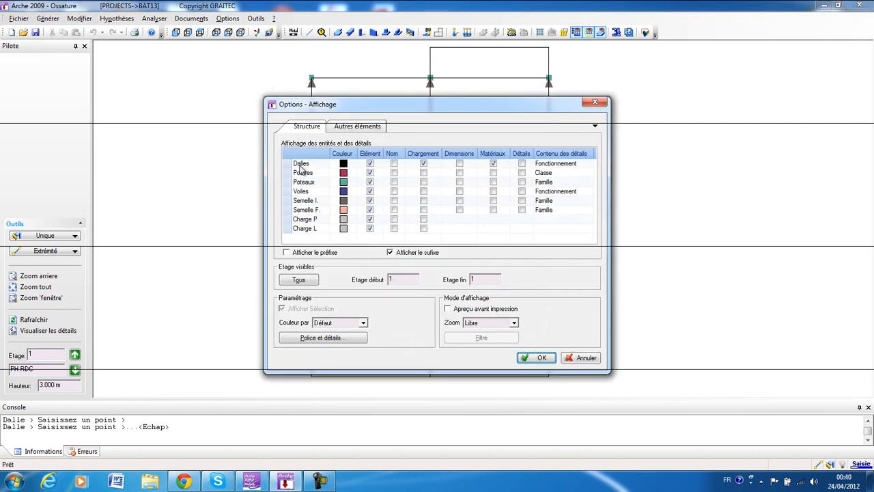
{"action": "left_click", "coordinate": [424, 163]}
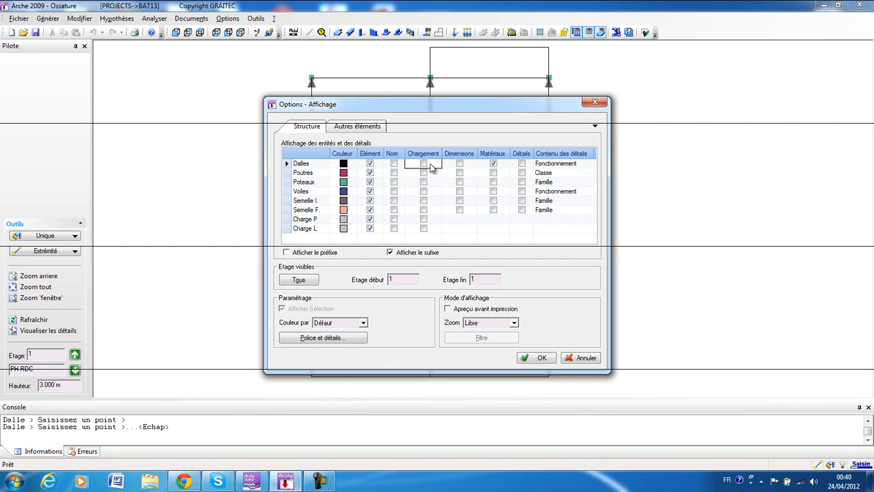
{"action": "left_click", "coordinate": [493, 164]}
{"action": "left_click", "coordinate": [546, 357]}
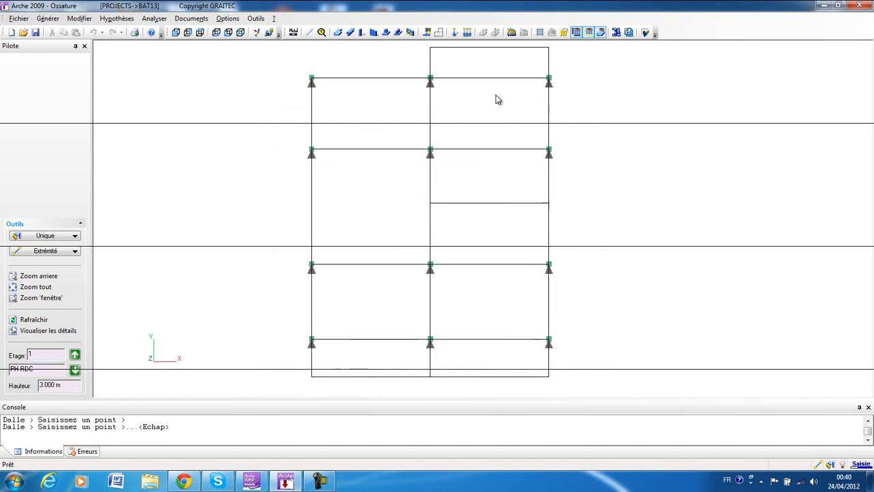
Select the slab panels one after another to review their G and Q loads and their hollow-block materials.
{"action": "left_click", "coordinate": [430, 59]}
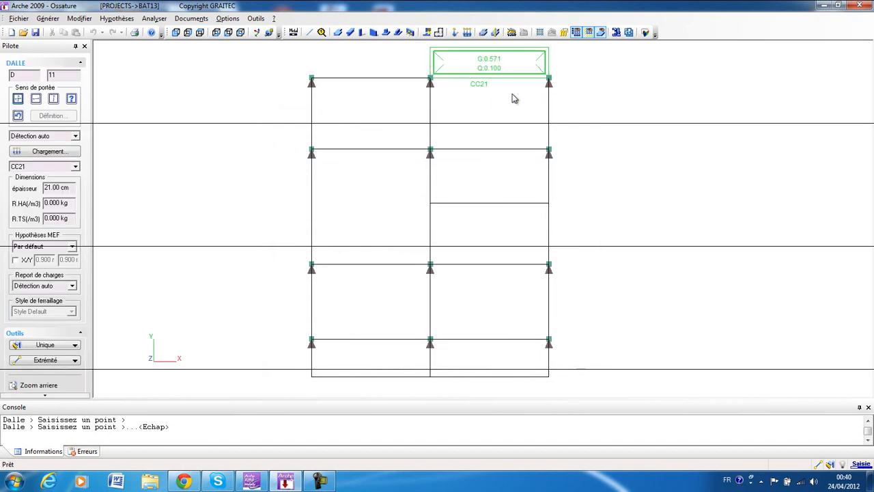
{"action": "left_click", "coordinate": [554, 120]}
{"action": "left_click", "coordinate": [311, 125]}
{"action": "left_click", "coordinate": [312, 209]}
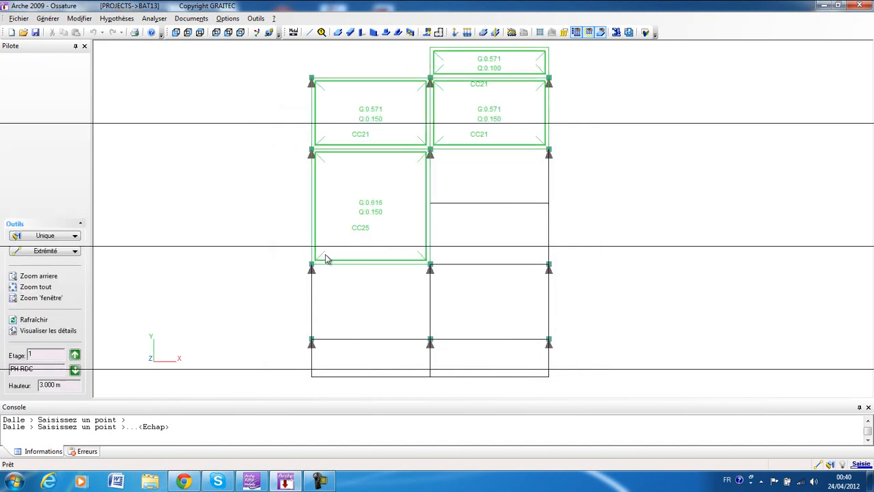
{"action": "left_click", "coordinate": [551, 294]}
{"action": "left_click", "coordinate": [364, 373]}
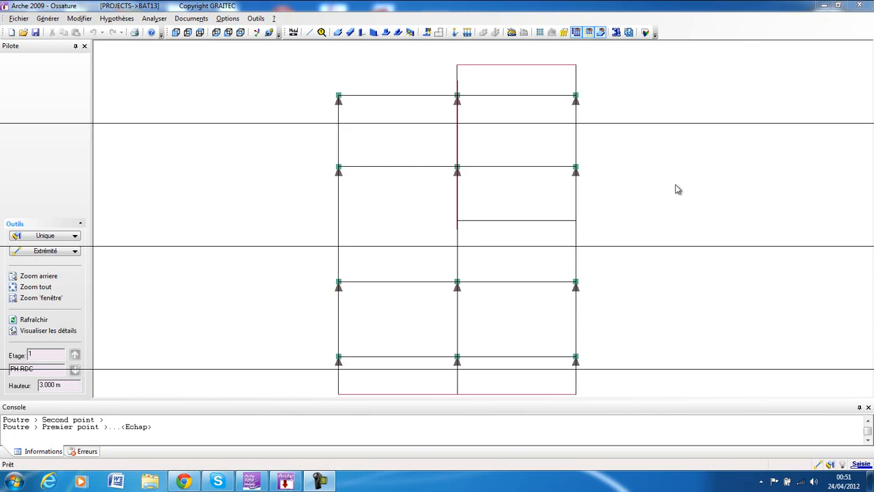
Run the input verification (Saisie) on the structural model and close its report.
{"action": "left_click", "coordinate": [154, 19]}
{"action": "mouse_move", "coordinate": [164, 31]}
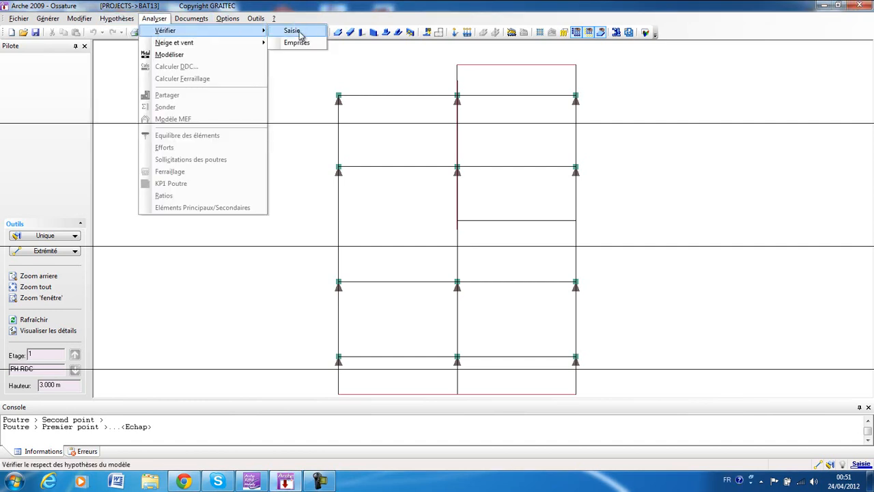
{"action": "left_click", "coordinate": [292, 32]}
{"action": "left_click", "coordinate": [475, 265]}
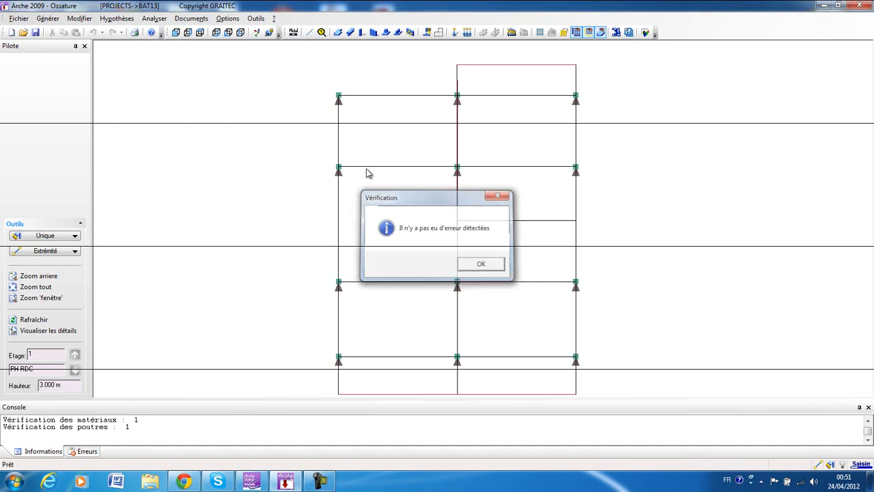
Model the structure to enter analysis mode and close the expertise report.
{"action": "left_click", "coordinate": [154, 18]}
{"action": "left_click", "coordinate": [168, 55]}
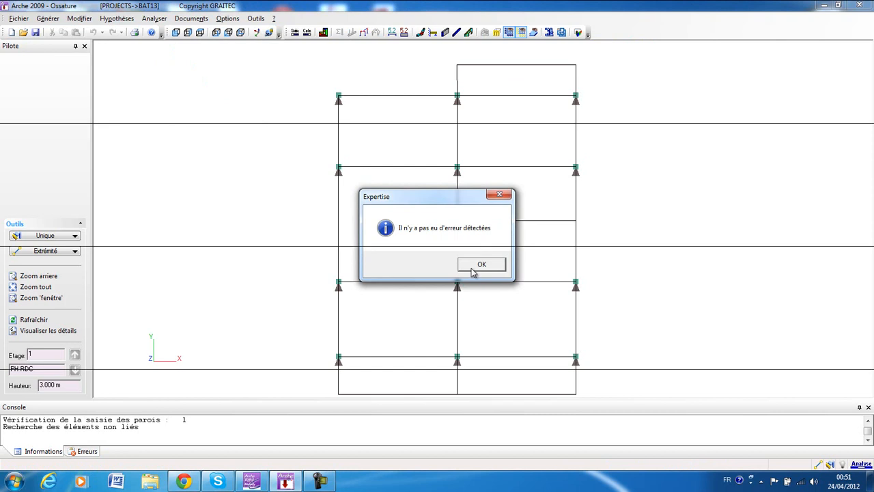
{"action": "left_click", "coordinate": [479, 265]}
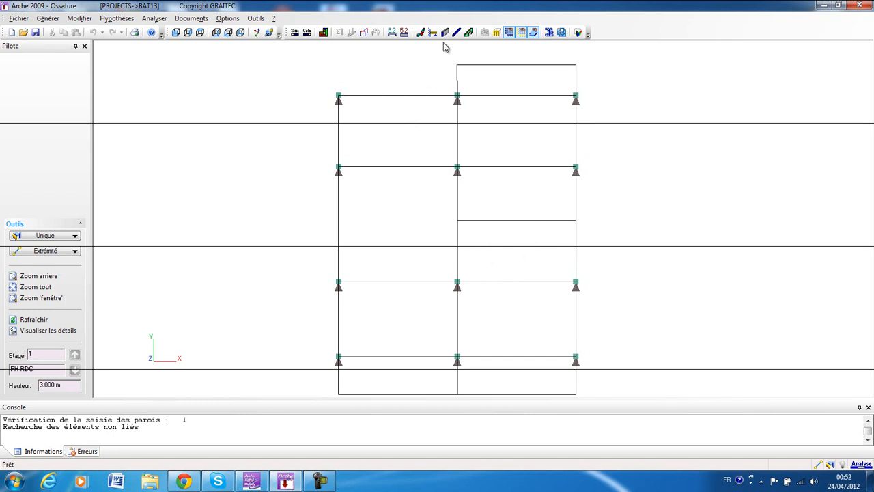
Return to input mode and draw two middle-axis beams, from the bottom edge to the third column row and from the short intermediate beam to the top edge.
{"action": "left_click", "coordinate": [295, 34]}
{"action": "left_click", "coordinate": [449, 275]}
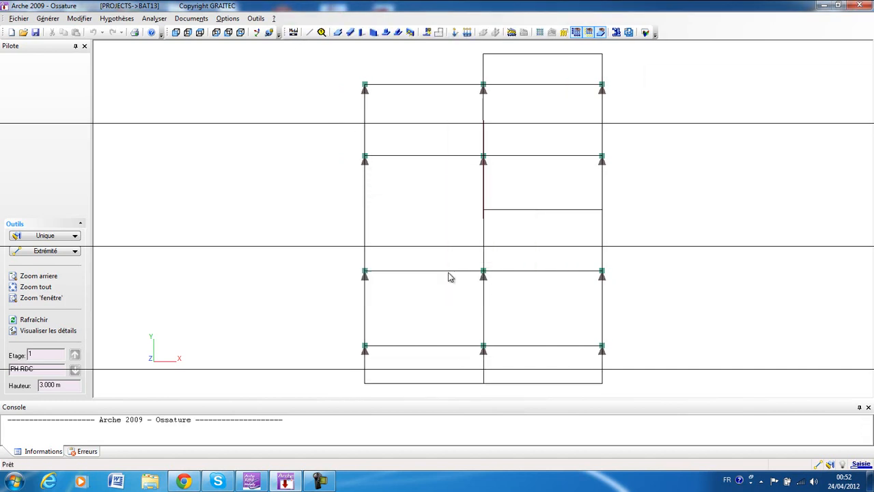
{"action": "left_click", "coordinate": [351, 33]}
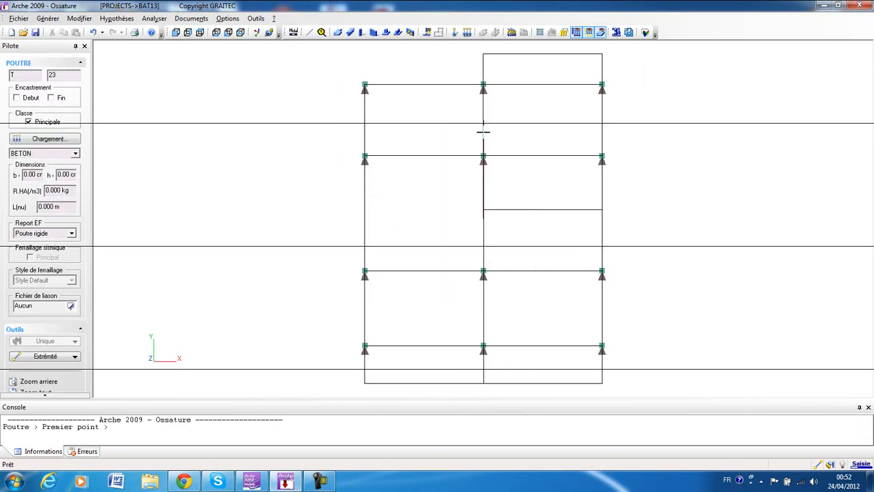
{"action": "left_click", "coordinate": [483, 382]}
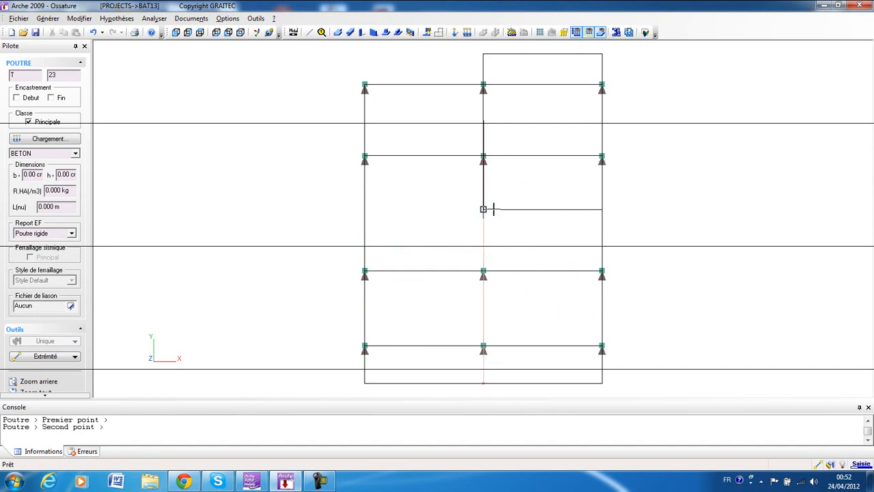
{"action": "left_click", "coordinate": [484, 271]}
{"action": "left_click", "coordinate": [483, 209]}
{"action": "left_click", "coordinate": [484, 53]}
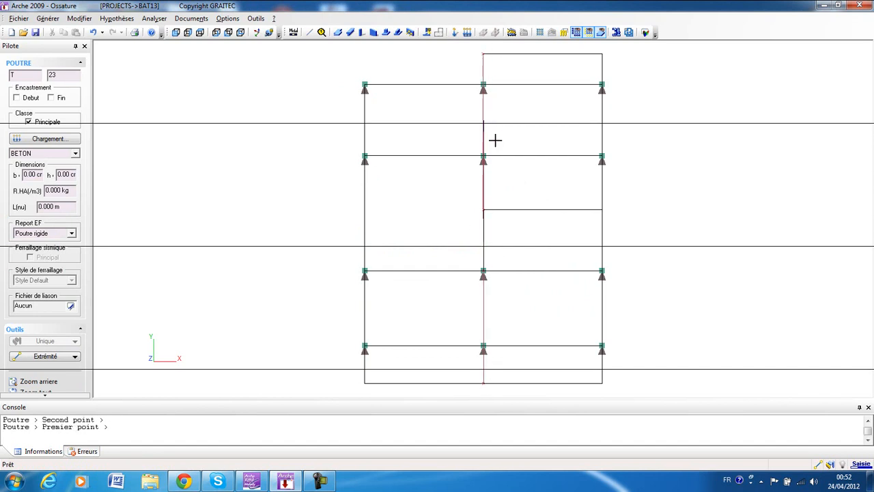
{"action": "key", "text": "Escape"}
Clear the slab selection and hide the slabs so that the beams can be picked.
{"action": "left_click", "coordinate": [379, 137]}
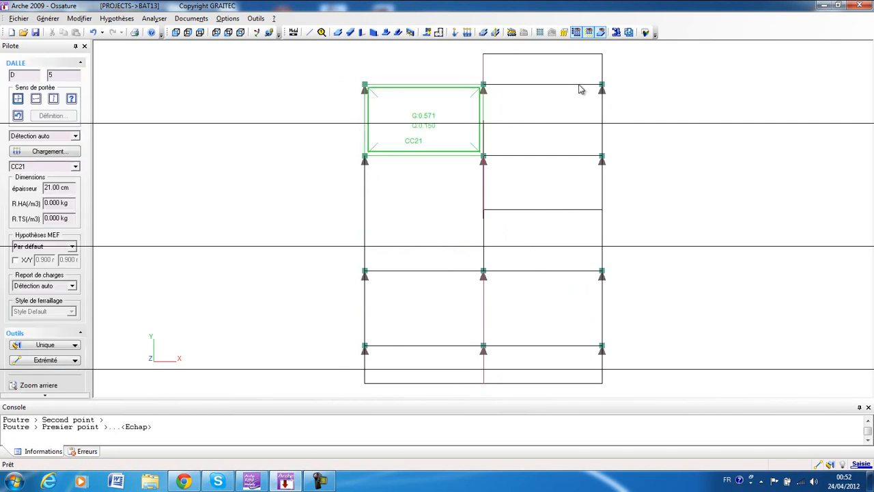
{"action": "key", "text": "Escape"}
{"action": "left_click", "coordinate": [601, 35]}
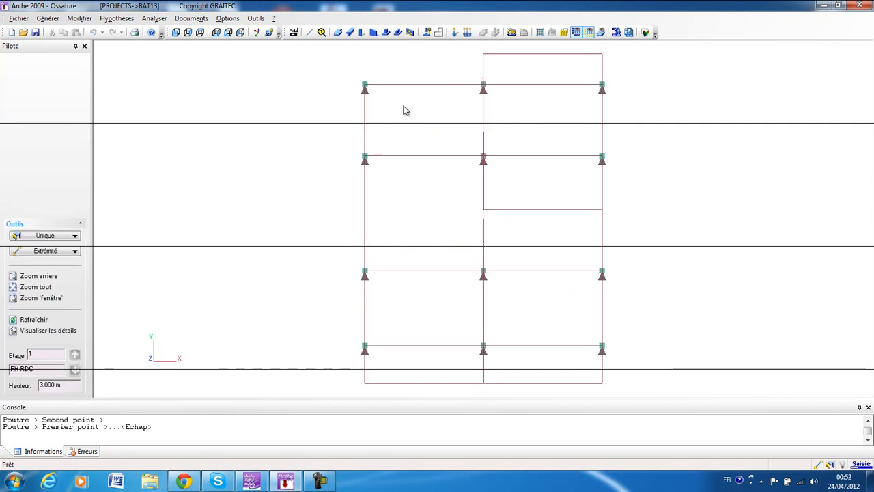
Copy the left edge beam and the two middle-axis beams once in the plan with a dx of 0.440 m.
{"action": "left_click", "coordinate": [365, 135]}
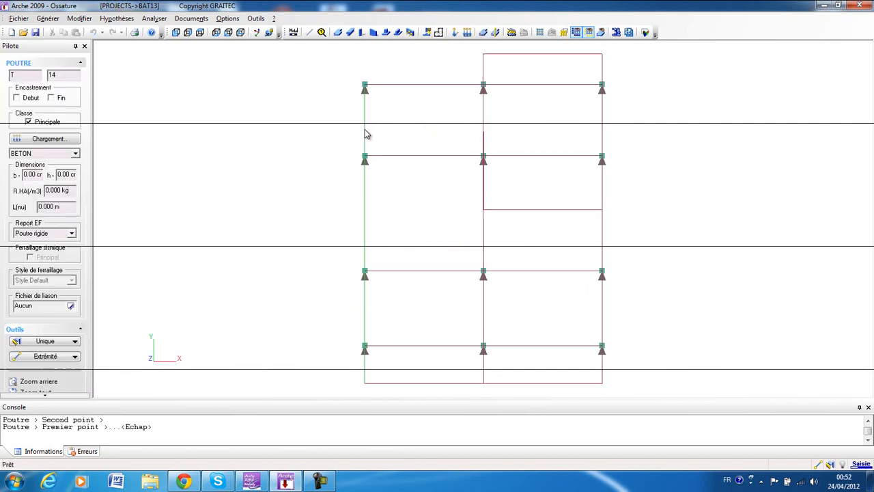
{"action": "left_click", "coordinate": [483, 110]}
{"action": "left_click", "coordinate": [484, 304]}
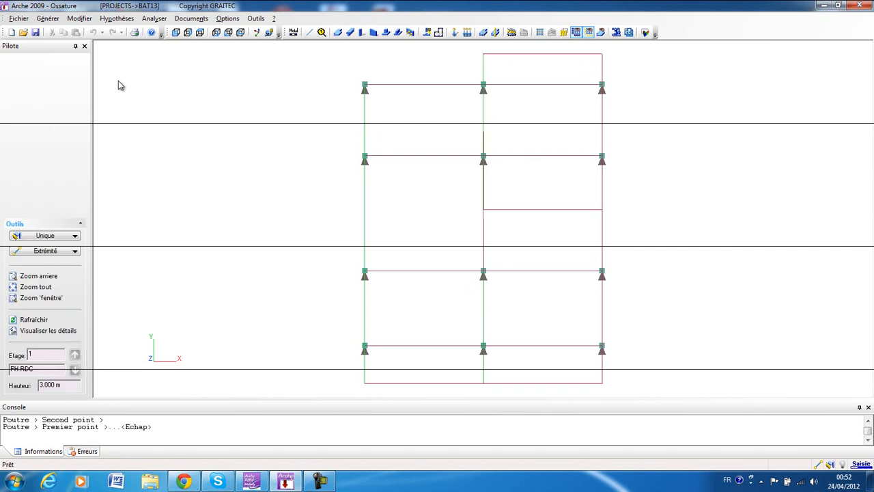
{"action": "left_click", "coordinate": [80, 19]}
{"action": "mouse_move", "coordinate": [132, 90]}
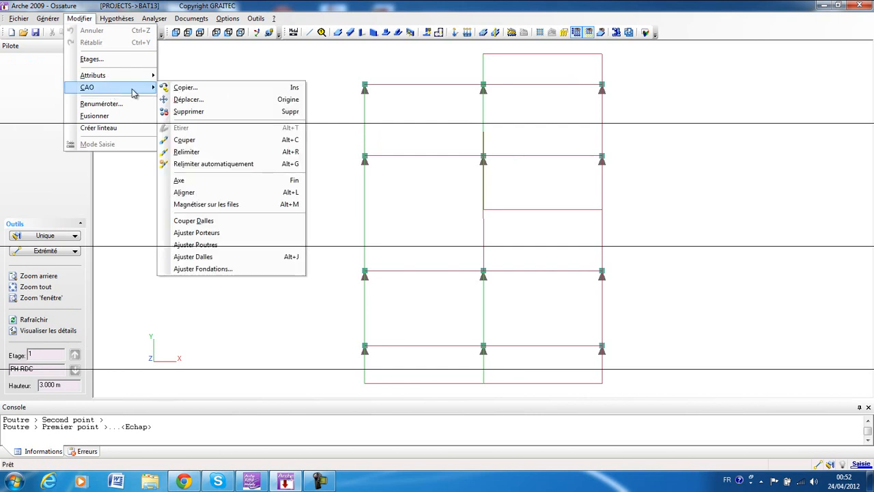
{"action": "left_click", "coordinate": [203, 88]}
{"action": "double_click", "coordinate": [341, 242]}
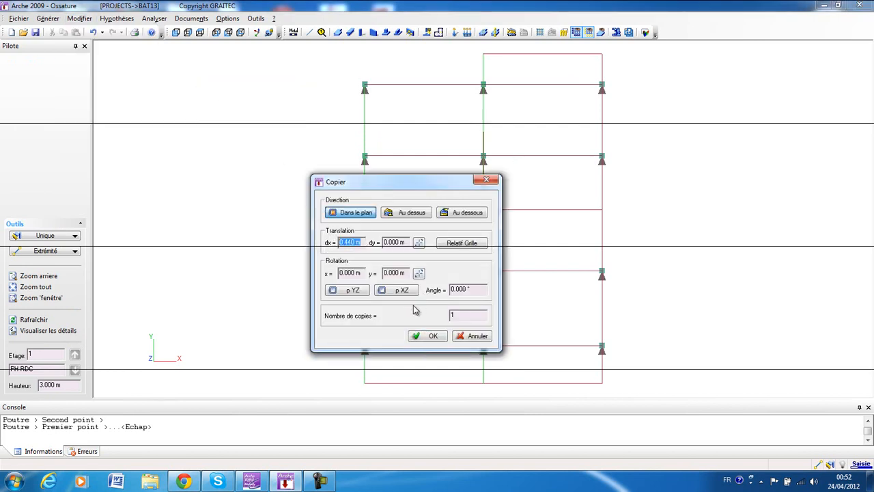
{"action": "left_click", "coordinate": [462, 316]}
{"action": "left_click", "coordinate": [433, 334]}
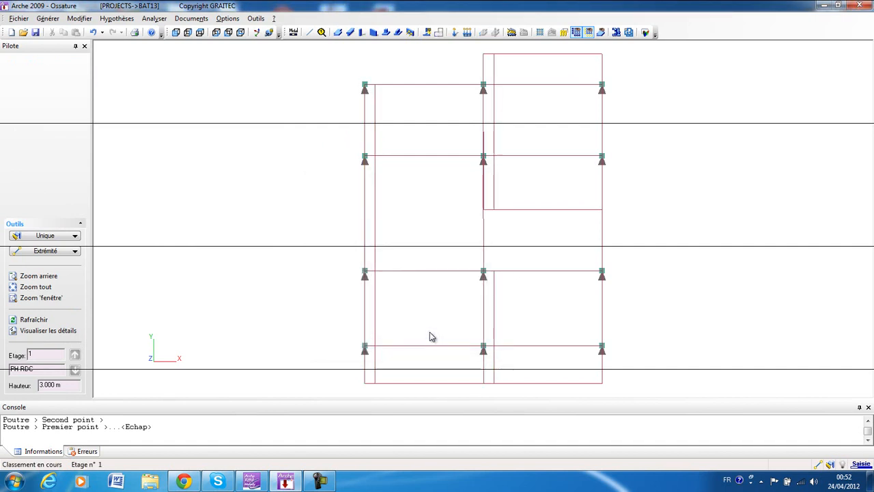
{"action": "left_click", "coordinate": [484, 195]}
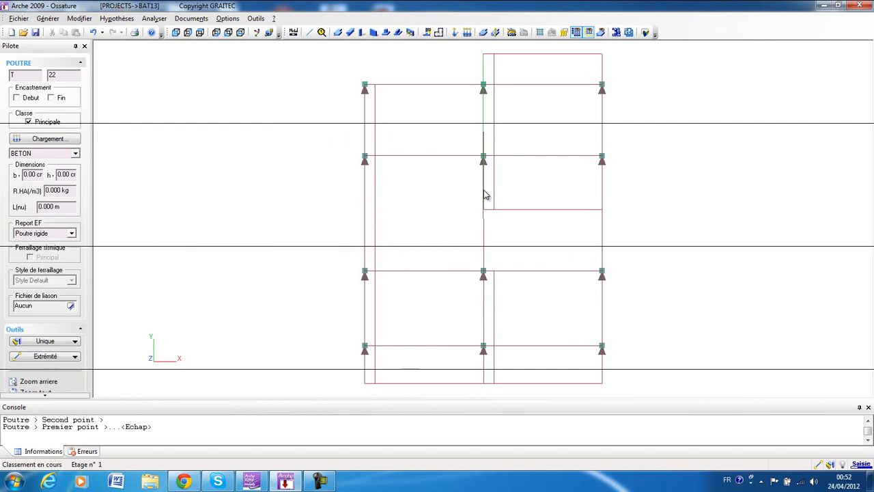
{"action": "left_click", "coordinate": [486, 306]}
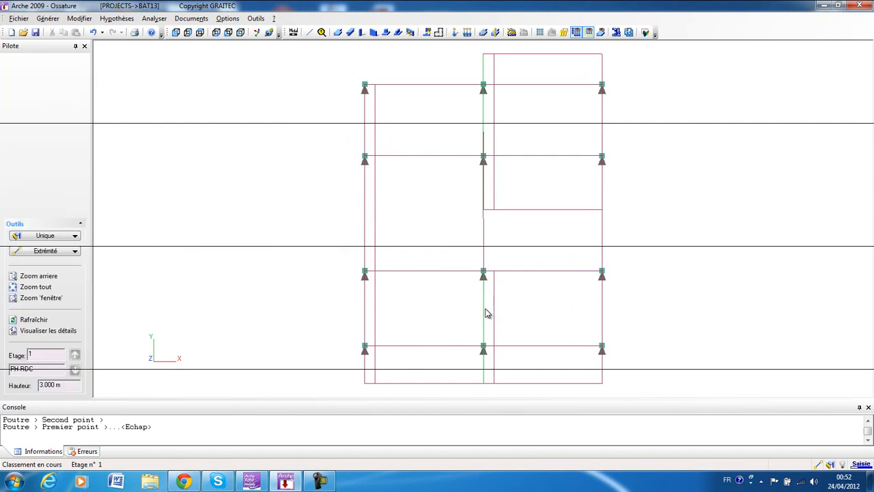
{"action": "key", "text": "Escape"}
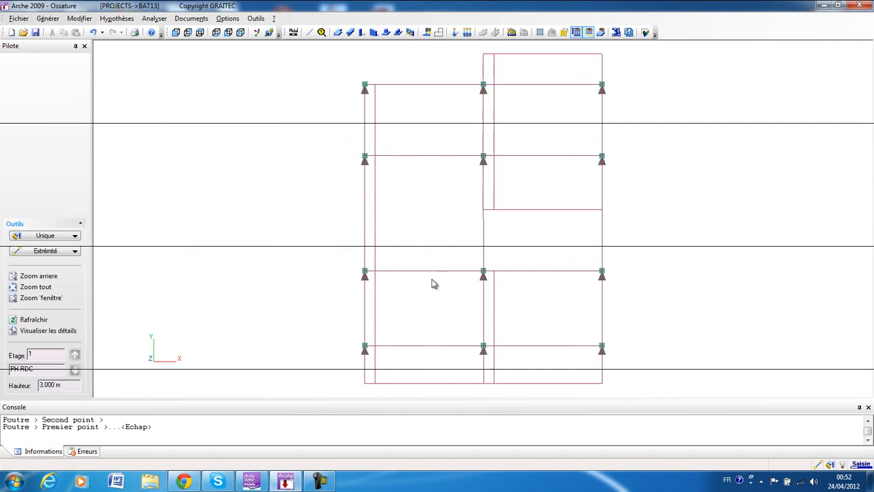
{"action": "left_click", "coordinate": [379, 204]}
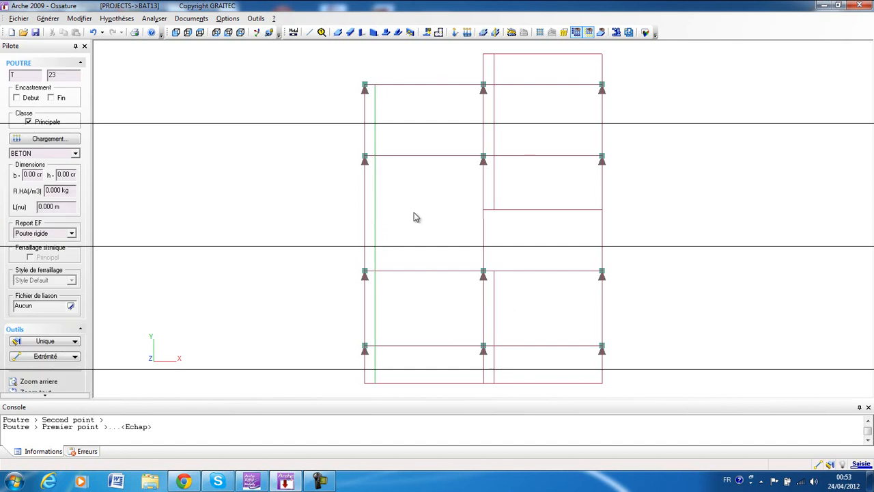
{"action": "left_click", "coordinate": [376, 139]}
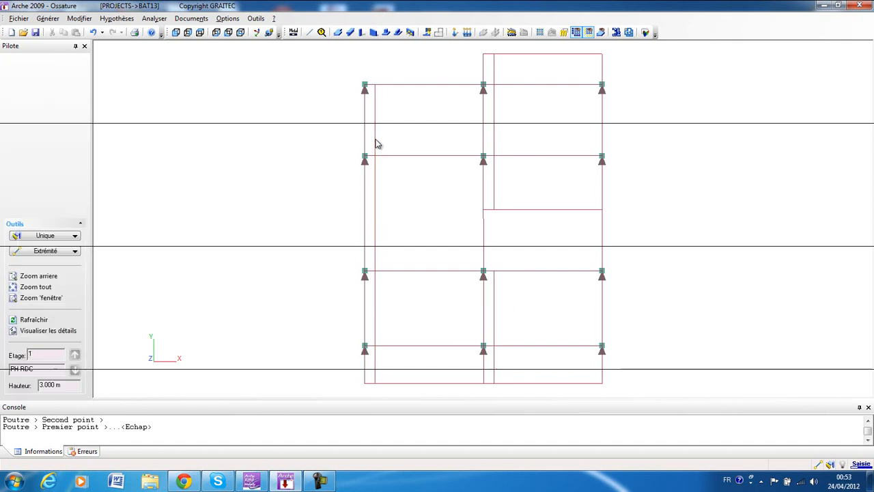
Remove the Principale class from the copied beam beside the left edge beam and decline saving the model.
{"action": "left_click", "coordinate": [373, 140]}
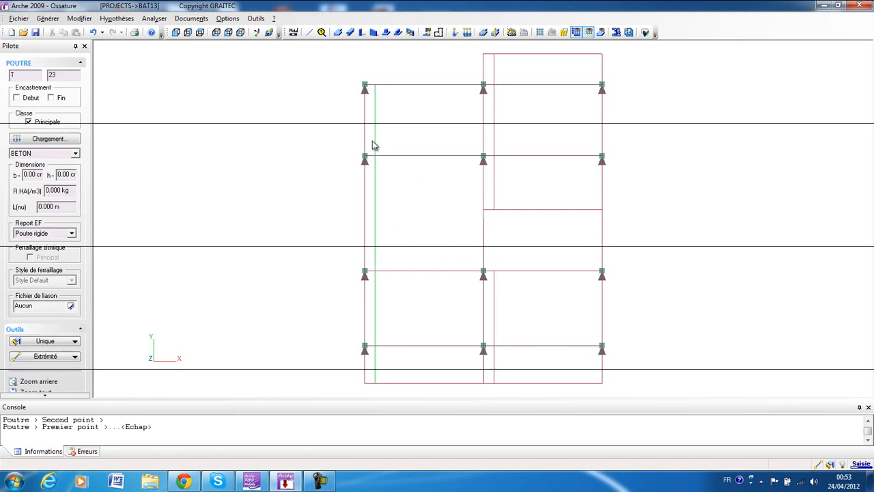
{"action": "left_click", "coordinate": [32, 123]}
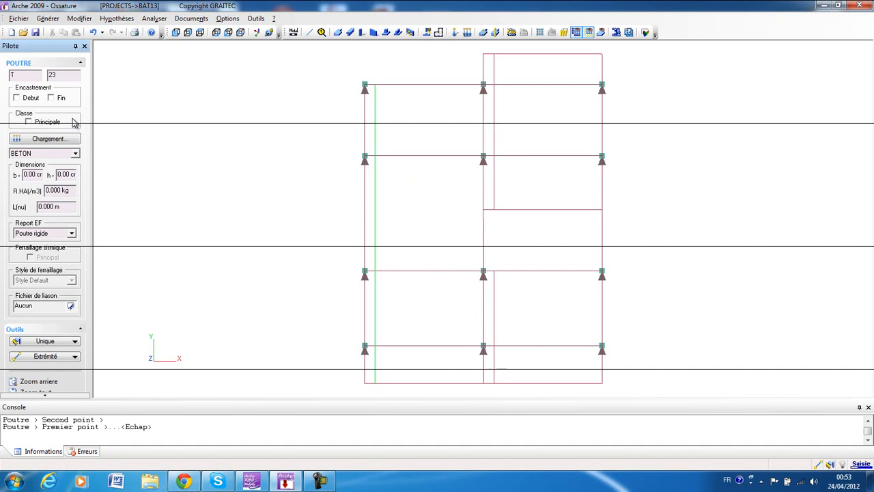
{"action": "left_click", "coordinate": [193, 132]}
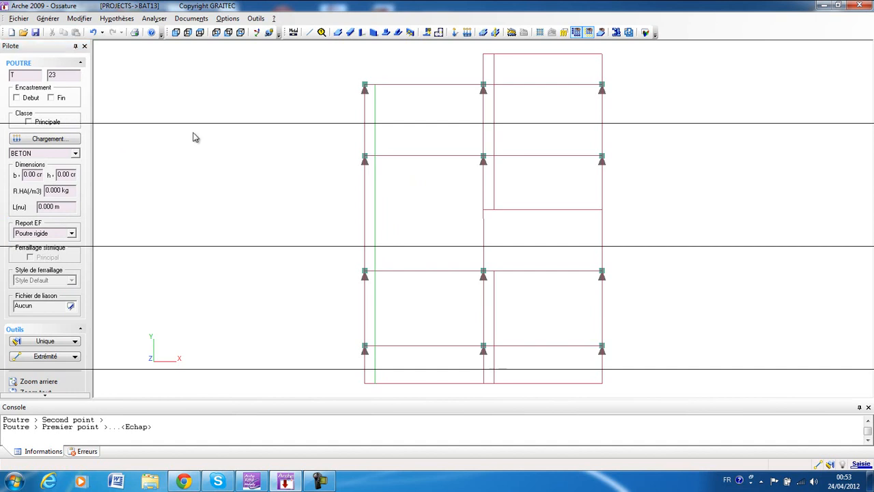
{"action": "left_click", "coordinate": [375, 132]}
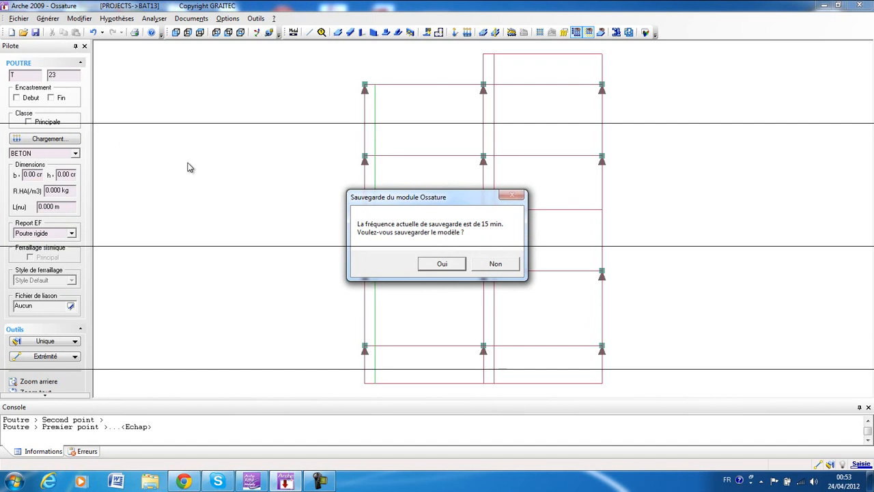
{"action": "left_click", "coordinate": [491, 264]}
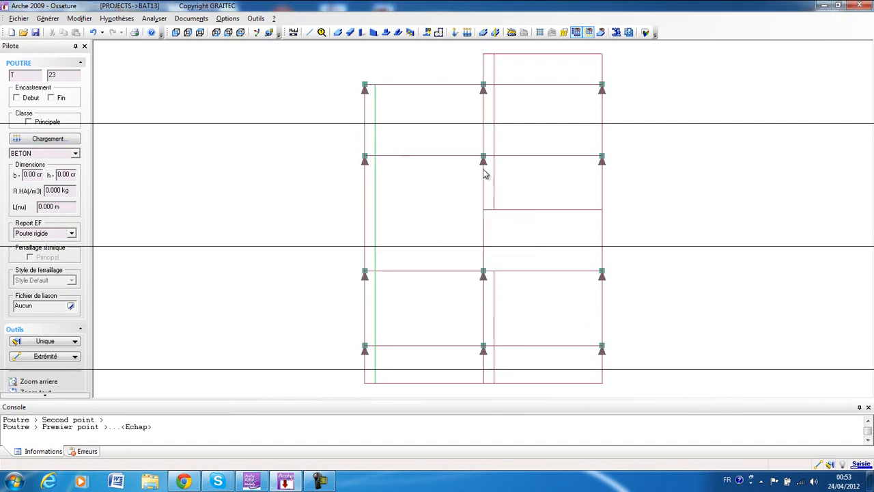
{"action": "key", "text": "Escape"}
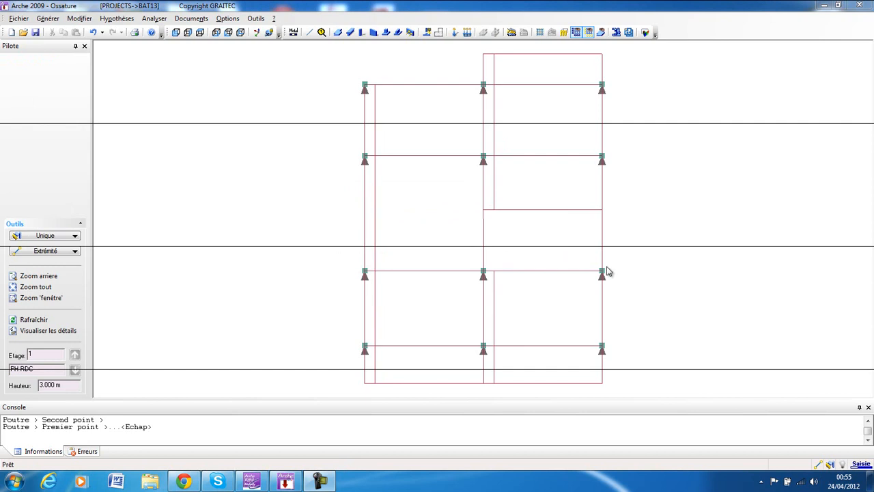
Select each of the three copied beams in turn to check its properties, clearing the selection each time.
{"action": "left_click", "coordinate": [375, 124]}
{"action": "key", "text": "Escape"}
{"action": "left_click", "coordinate": [493, 111]}
{"action": "key", "text": "Escape"}
{"action": "left_click", "coordinate": [494, 292]}
{"action": "key", "text": "Escape"}
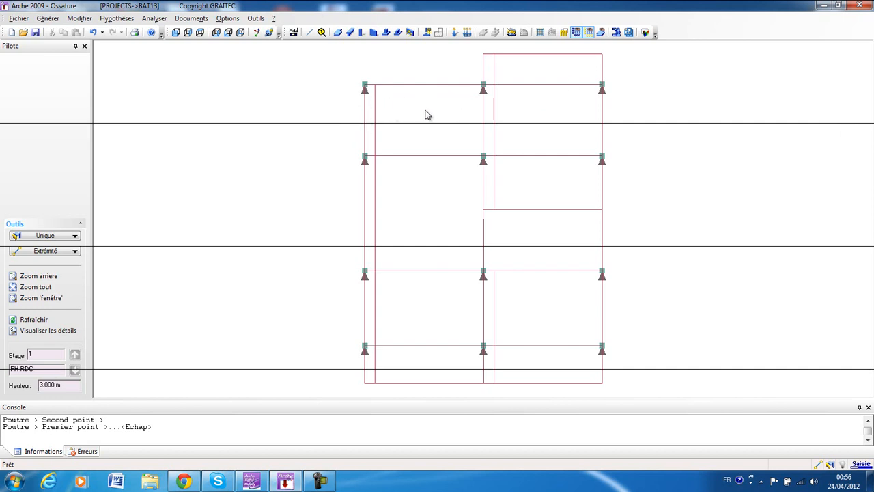
Copy the three offset secondary beams 13 times in the plan with a dx of 0.330 m.
{"action": "left_click", "coordinate": [374, 103]}
{"action": "left_click", "coordinate": [491, 112]}
{"action": "left_click", "coordinate": [499, 292]}
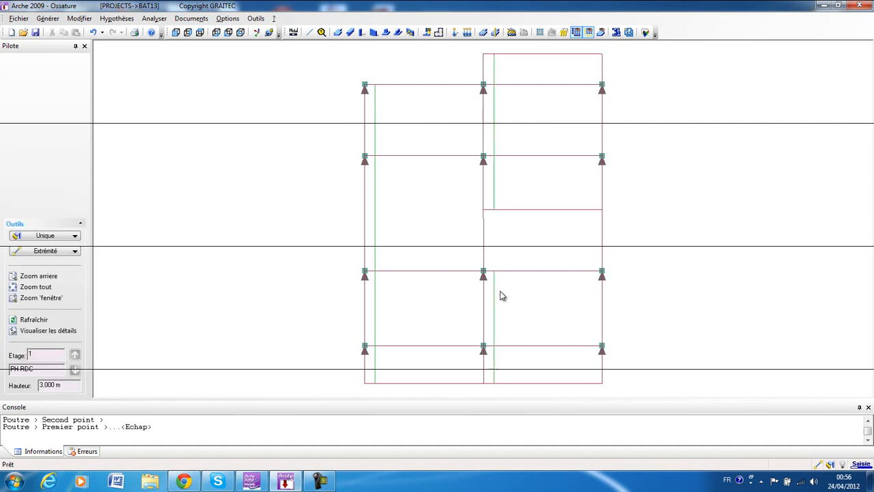
{"action": "right_click", "coordinate": [292, 118]}
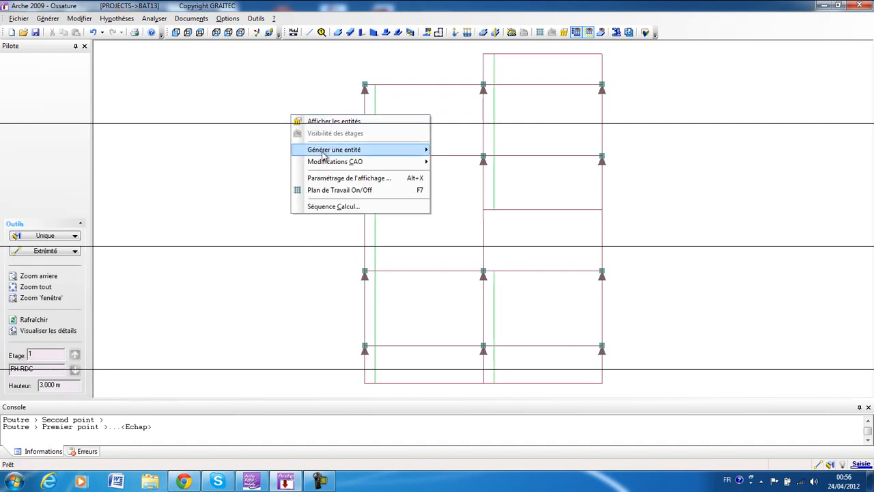
{"action": "mouse_move", "coordinate": [369, 161]}
{"action": "left_click", "coordinate": [461, 164]}
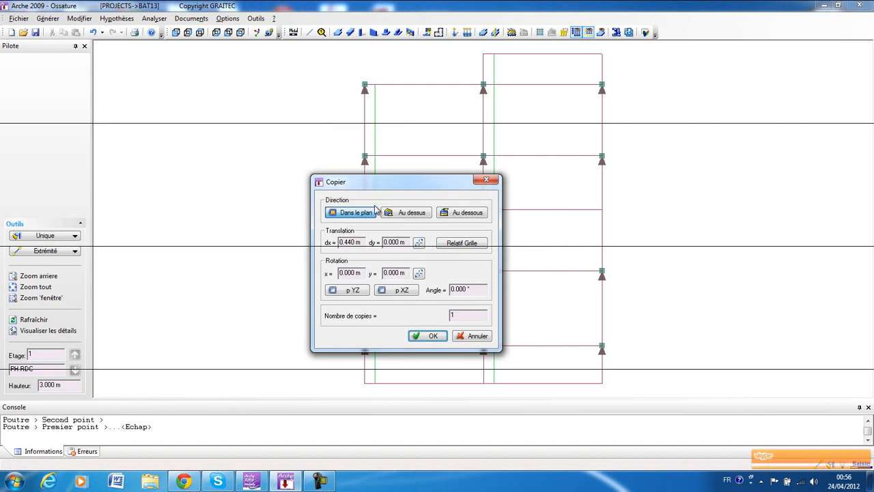
{"action": "double_click", "coordinate": [355, 241]}
{"action": "type", "text": "0.33"}
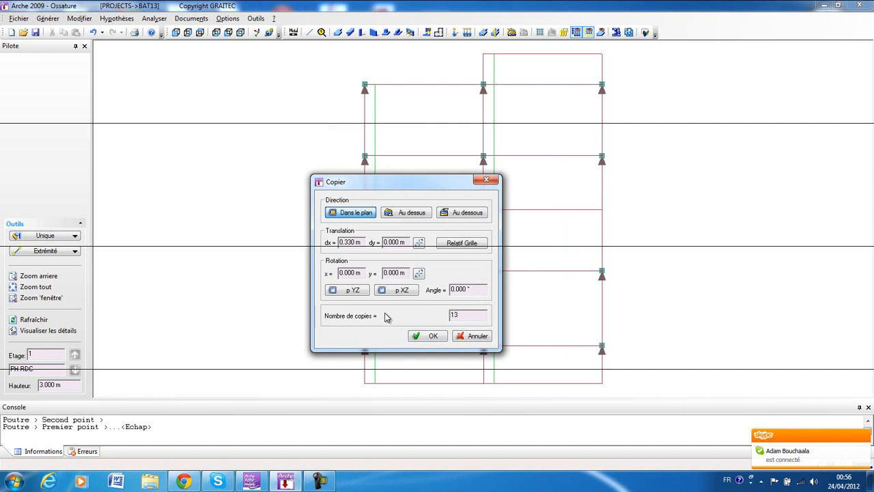
{"action": "left_click", "coordinate": [431, 338]}
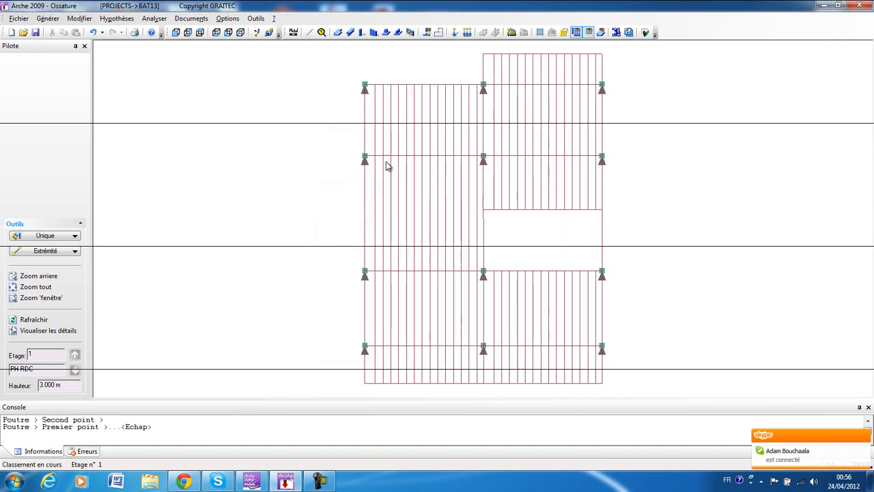
Select one of the newly copied secondary beams to check its properties, then clear the selection.
{"action": "right_click", "coordinate": [451, 161]}
{"action": "left_click", "coordinate": [628, 164]}
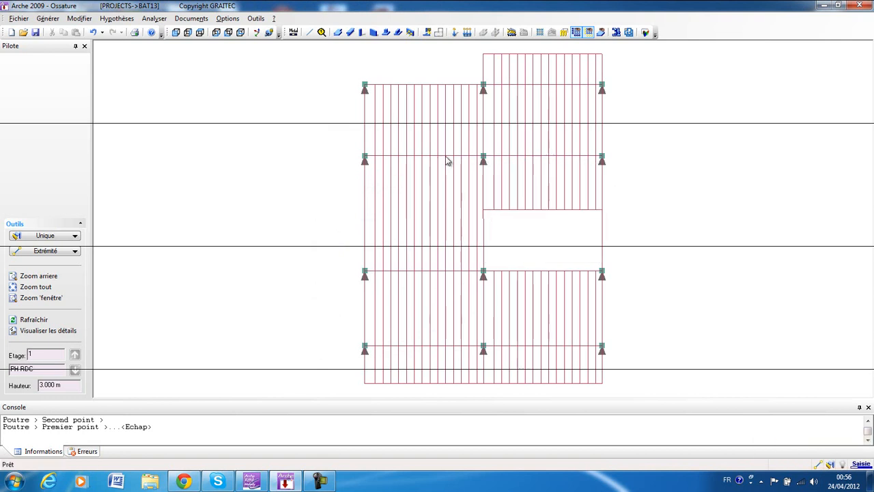
{"action": "left_click", "coordinate": [410, 189]}
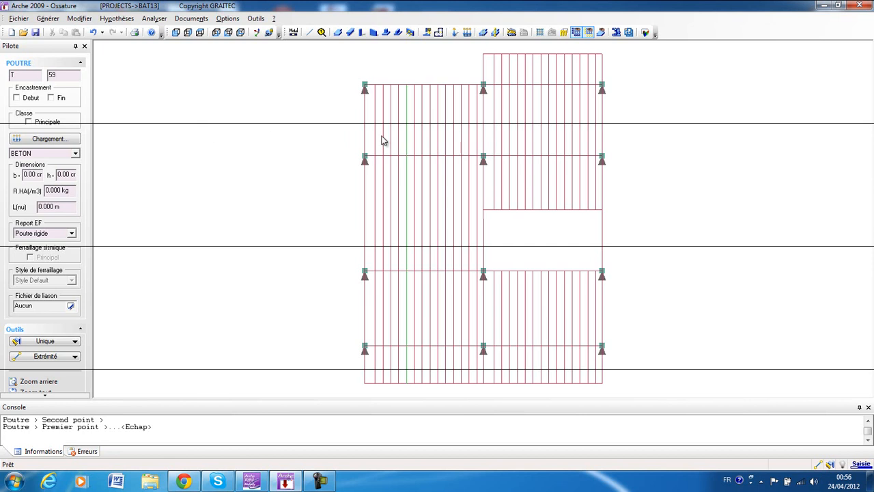
{"action": "key", "text": "Escape"}
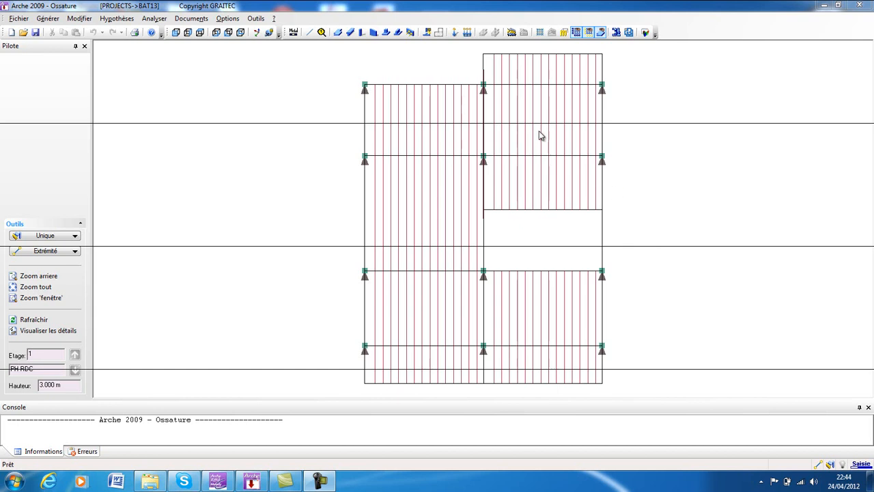
Divide all the slabs except the concrete one in the stair bay along the secondary beams.
{"action": "left_click", "coordinate": [602, 65]}
{"action": "left_click", "coordinate": [604, 129]}
{"action": "left_click", "coordinate": [601, 194]}
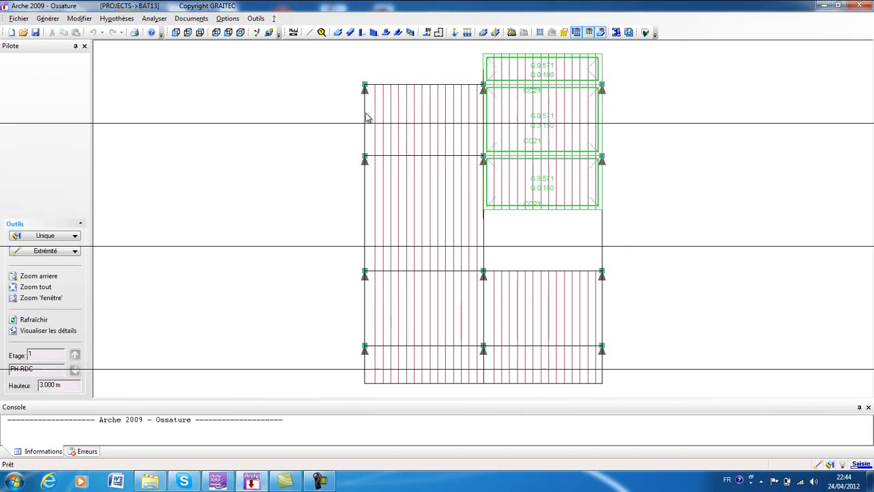
{"action": "left_click", "coordinate": [375, 119]}
{"action": "left_click", "coordinate": [369, 201]}
{"action": "left_click", "coordinate": [367, 282]}
{"action": "left_click", "coordinate": [367, 363]}
{"action": "left_click", "coordinate": [610, 362]}
{"action": "left_click", "coordinate": [611, 314]}
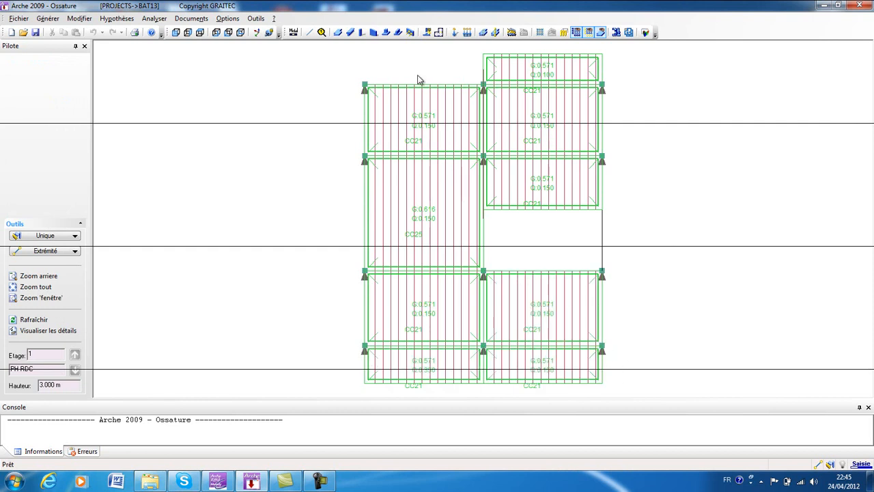
{"action": "left_click", "coordinate": [438, 32]}
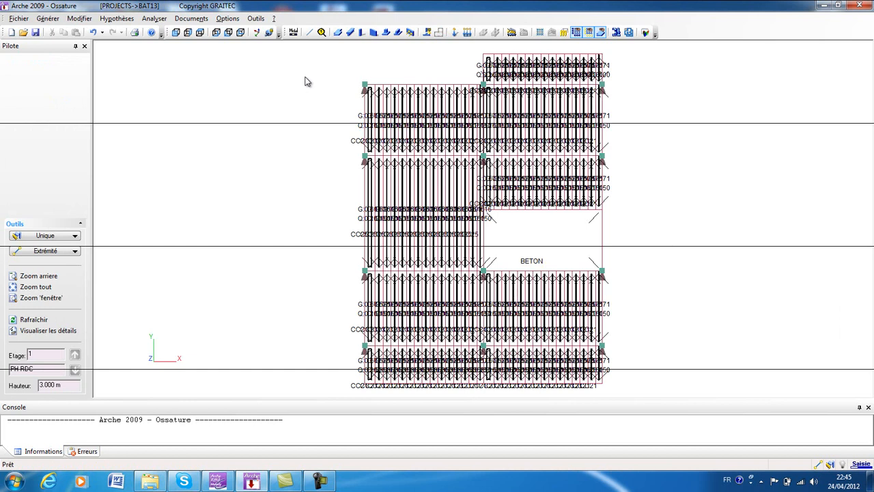
Verify the structure for input errors and generate the analysis model.
{"action": "left_click", "coordinate": [154, 18]}
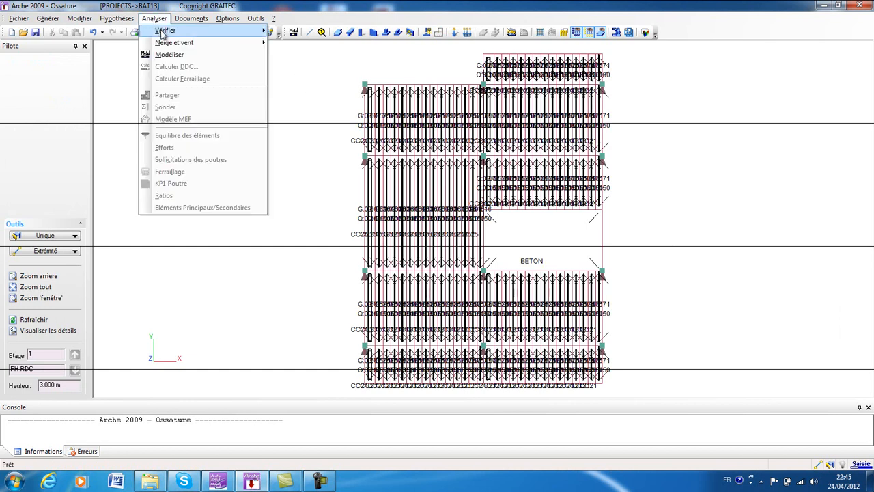
{"action": "mouse_move", "coordinate": [163, 34]}
{"action": "left_click", "coordinate": [290, 30]}
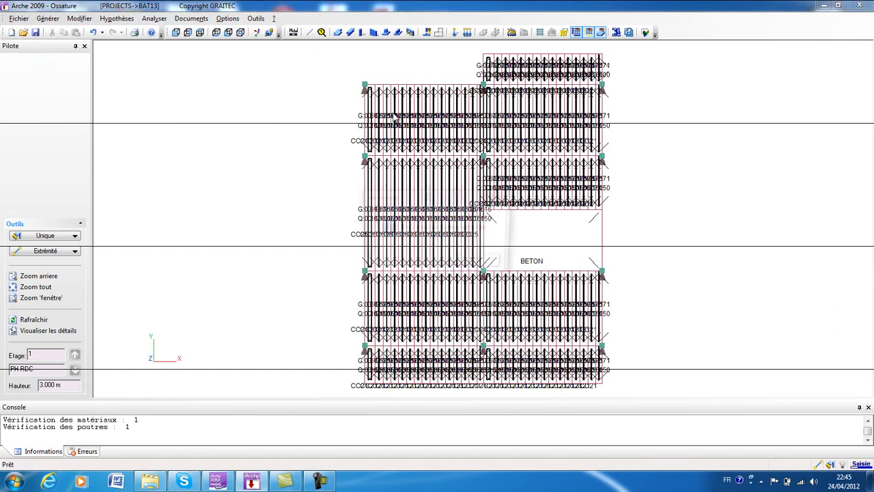
{"action": "left_click", "coordinate": [483, 266]}
{"action": "left_click", "coordinate": [292, 34]}
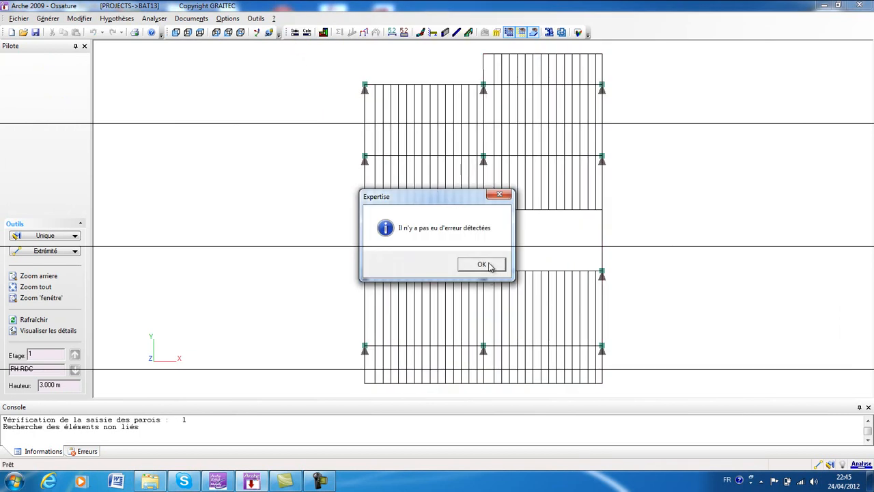
{"action": "left_click", "coordinate": [489, 266]}
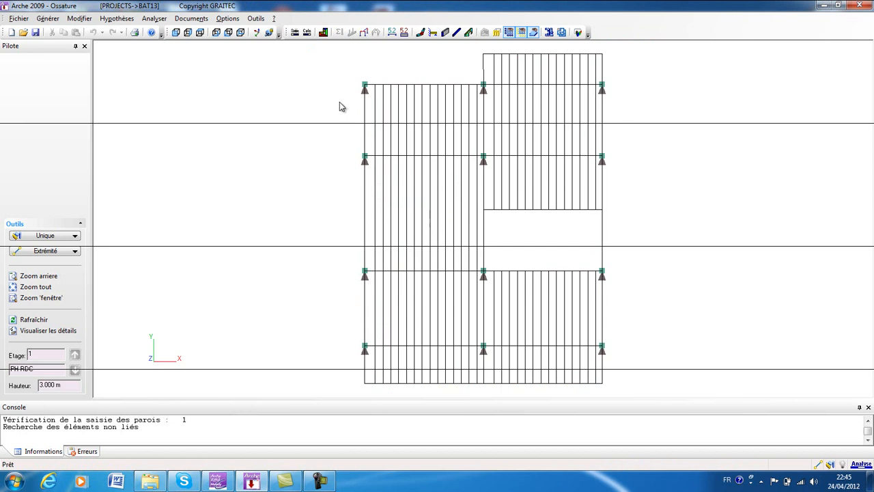
Run the load descent calculation, confirming that the model has been checked, and decline saving the model.
{"action": "left_click", "coordinate": [308, 34]}
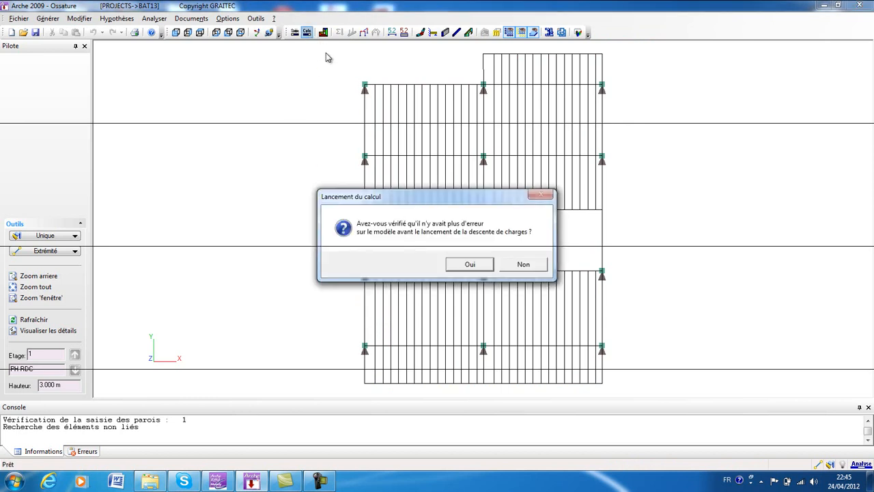
{"action": "left_click", "coordinate": [469, 266]}
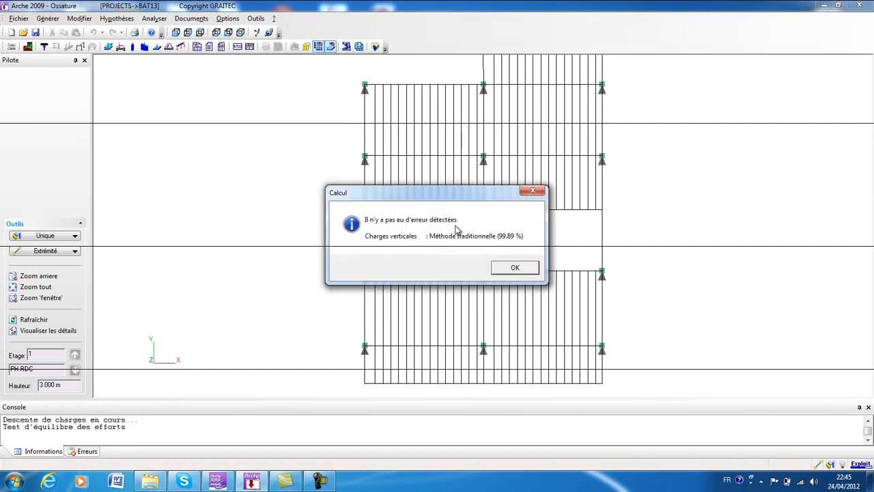
{"action": "left_click", "coordinate": [515, 268]}
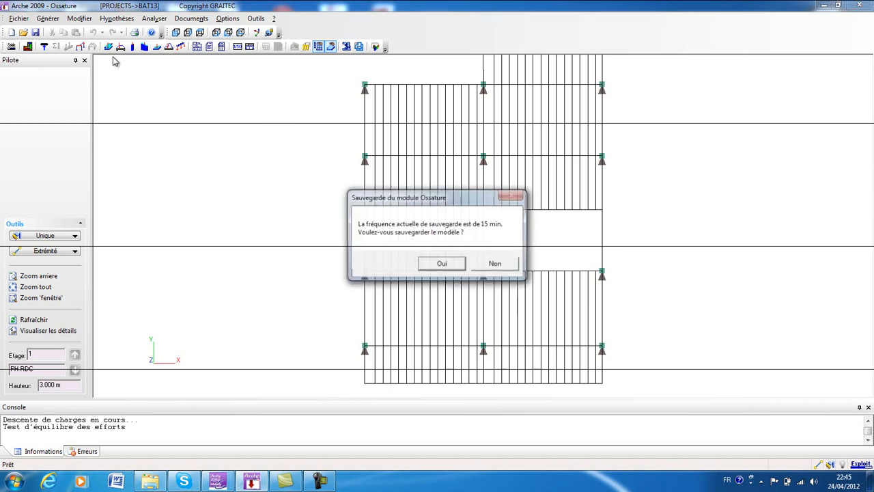
{"action": "left_click", "coordinate": [495, 264]}
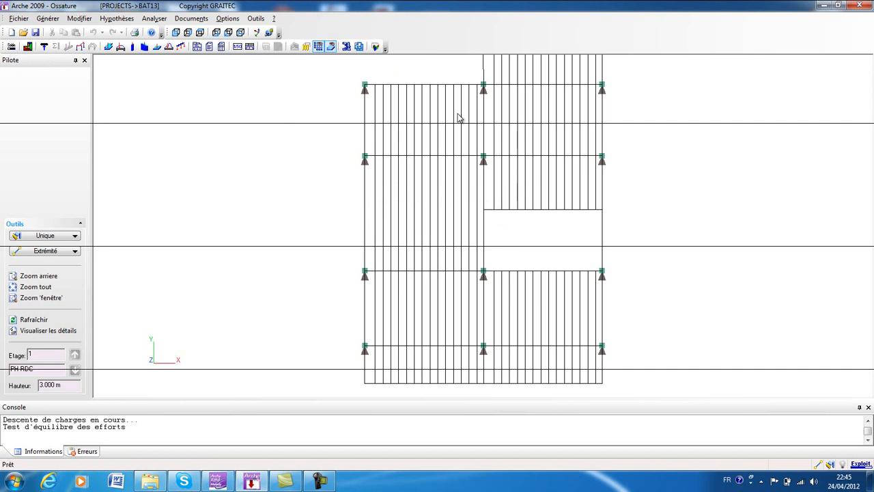
Display the loads at the column heads and at the heads of the isolated footings on the plan.
{"action": "middle_click_drag", "start_coordinate": [437, 74], "coordinate": [425, 82]}
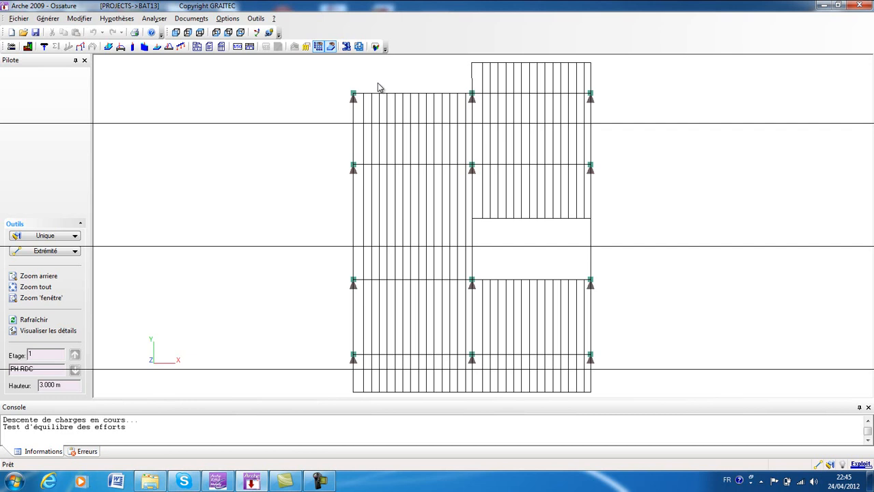
{"action": "left_click", "coordinate": [134, 48]}
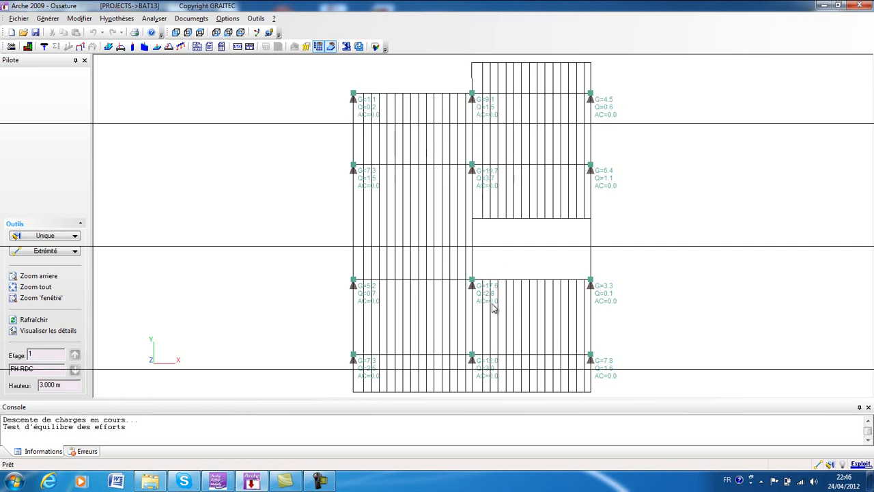
{"action": "left_click", "coordinate": [157, 46]}
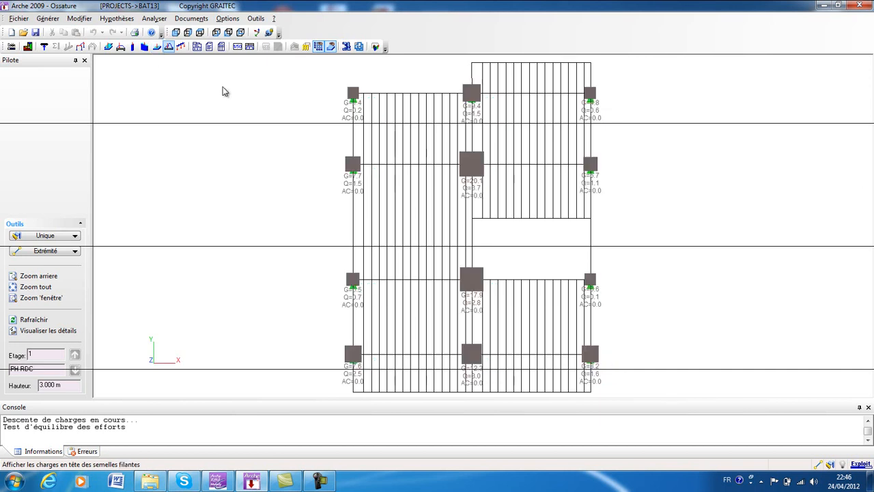
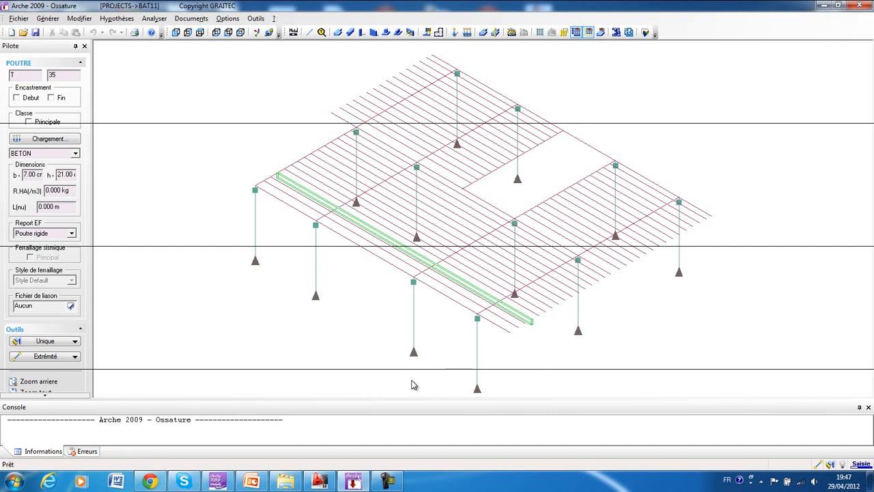
Switch to the Graitec OMD launcher and start the Arche Poutre BAEL beam design module.
{"action": "left_click", "coordinate": [216, 482]}
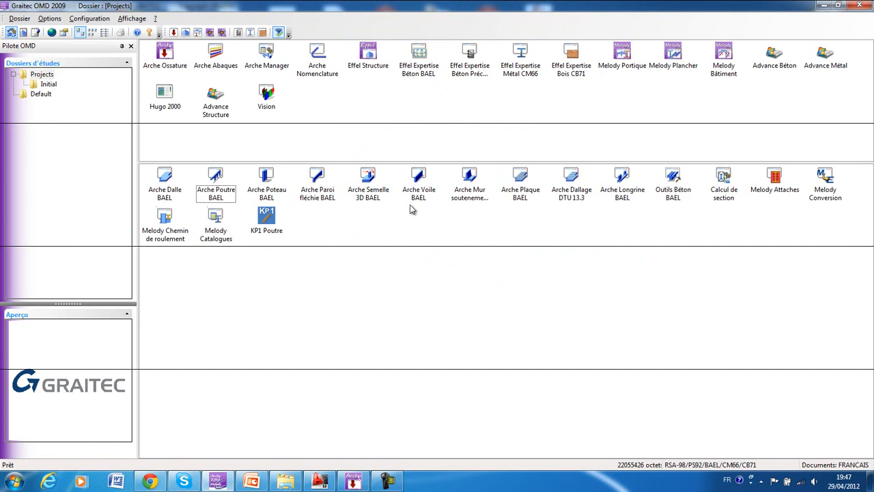
{"action": "double_click", "coordinate": [223, 194]}
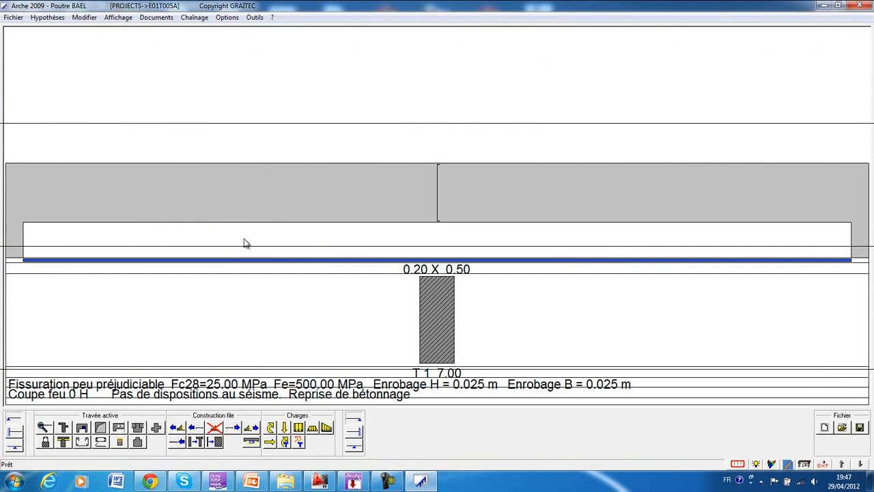
Review the beam's general assumptions, including its coordinates, mark, level and number of identical beams.
{"action": "left_click", "coordinate": [59, 20]}
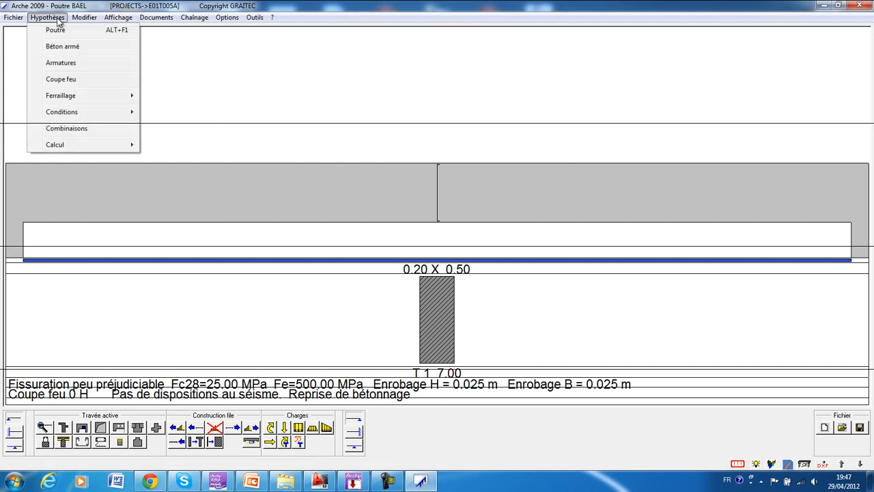
{"action": "left_click", "coordinate": [57, 35]}
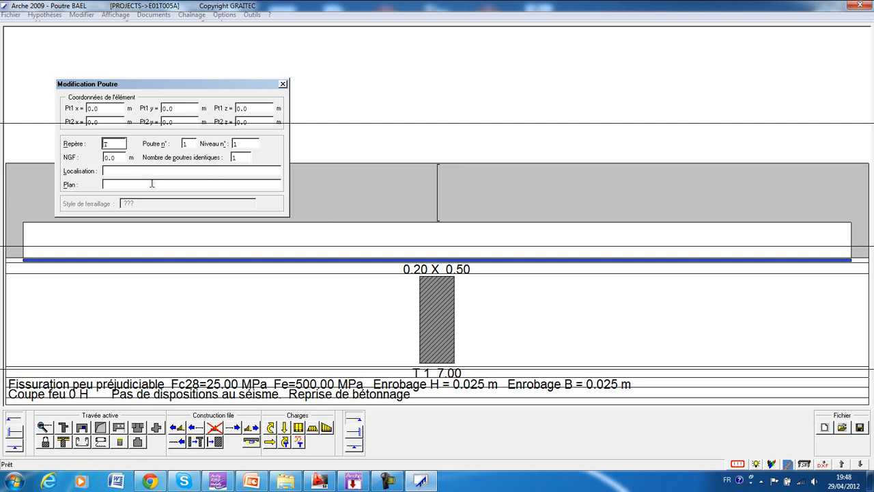
{"action": "left_click", "coordinate": [283, 83]}
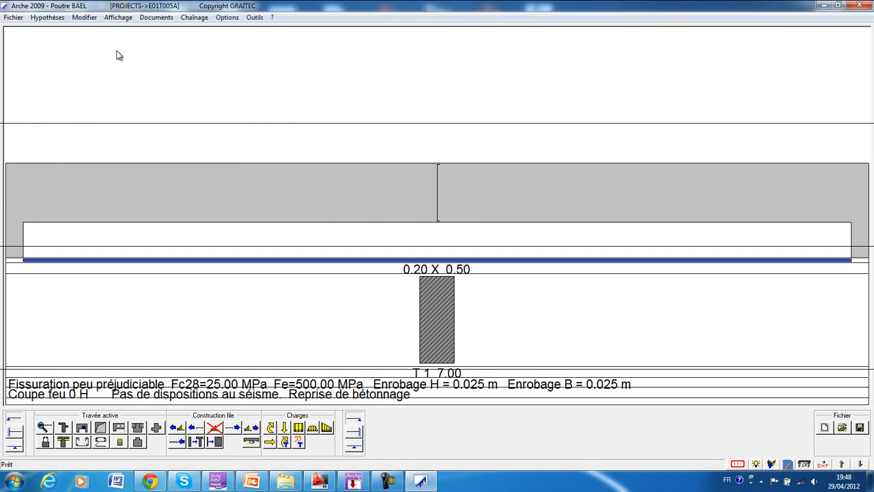
Set the reinforced concrete steel strengths to FeL 400 MPa and FeT 235 MPa, keeping Fc28 at 25 MPa.
{"action": "left_click", "coordinate": [48, 18]}
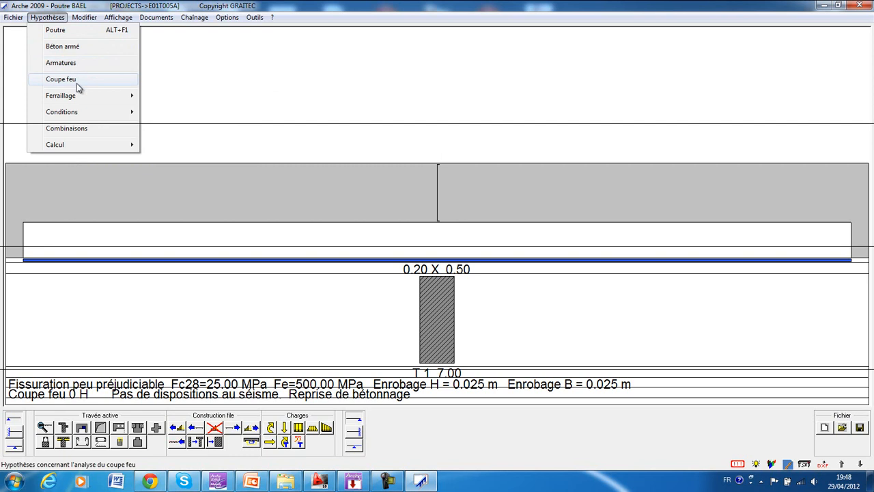
{"action": "left_click", "coordinate": [79, 47]}
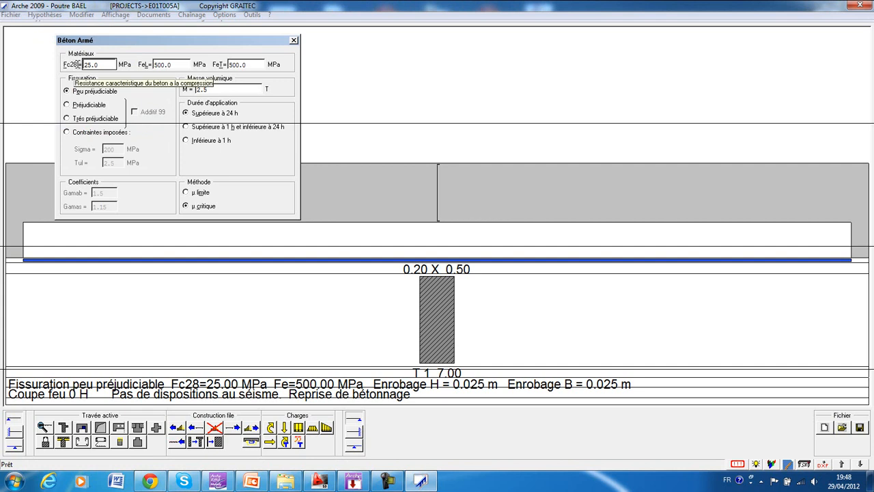
{"action": "double_click", "coordinate": [100, 64]}
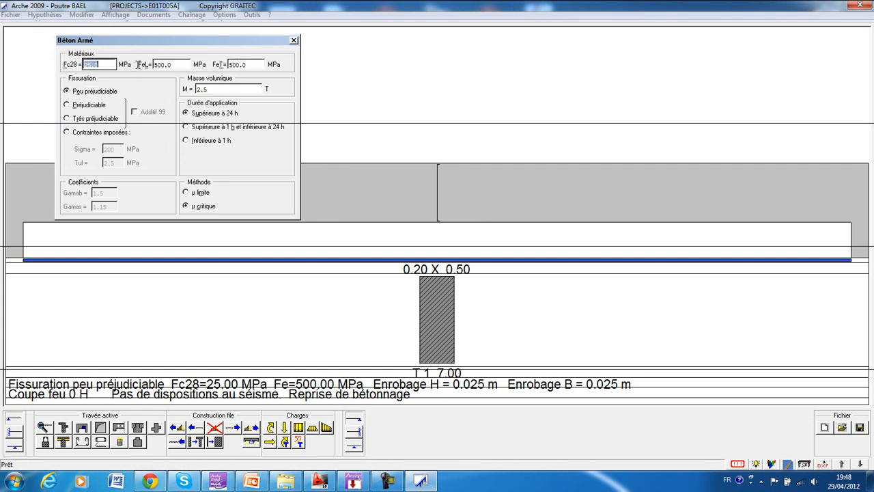
{"action": "left_click", "coordinate": [111, 64]}
{"action": "double_click", "coordinate": [177, 64]}
{"action": "type", "text": "400"}
{"action": "double_click", "coordinate": [249, 64]}
{"action": "type", "text": "235"}
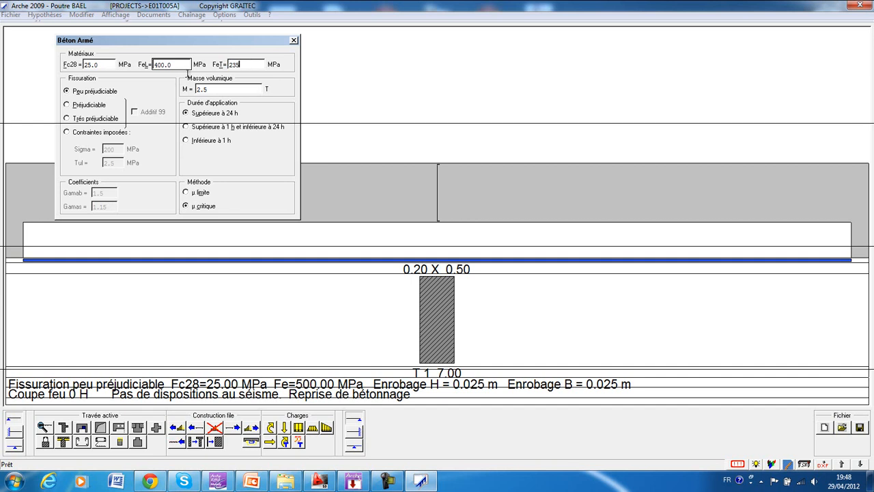
{"action": "key", "text": "Return"}
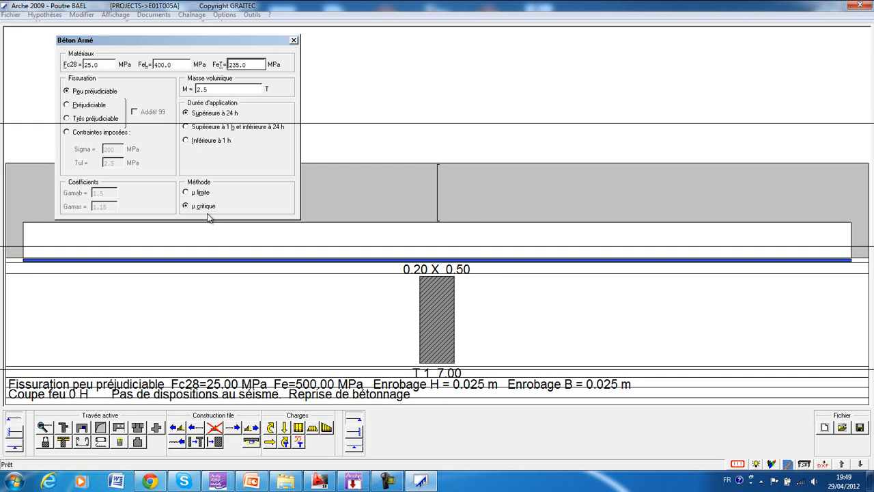
{"action": "left_click", "coordinate": [293, 42]}
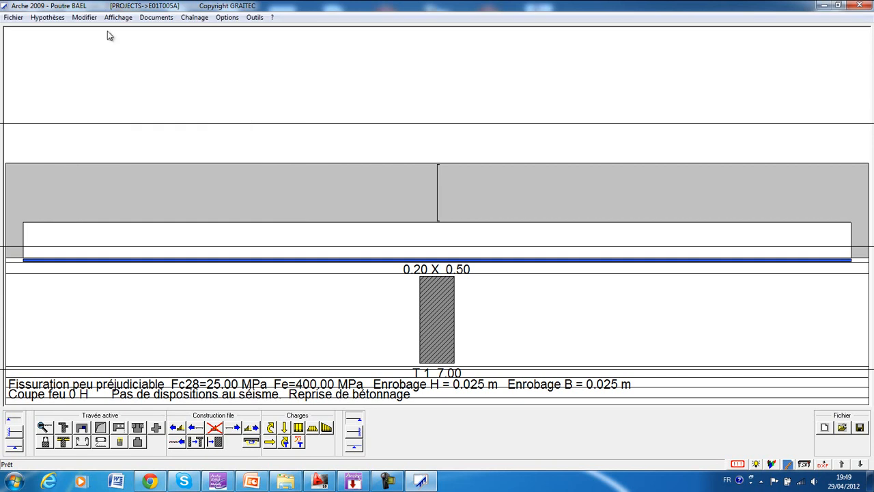
Try to exclude the 8, 20, 25, 32 and 40 mm longitudinal bars and the 10 and 12 mm transverse bars from the stock.
{"action": "left_click", "coordinate": [46, 17]}
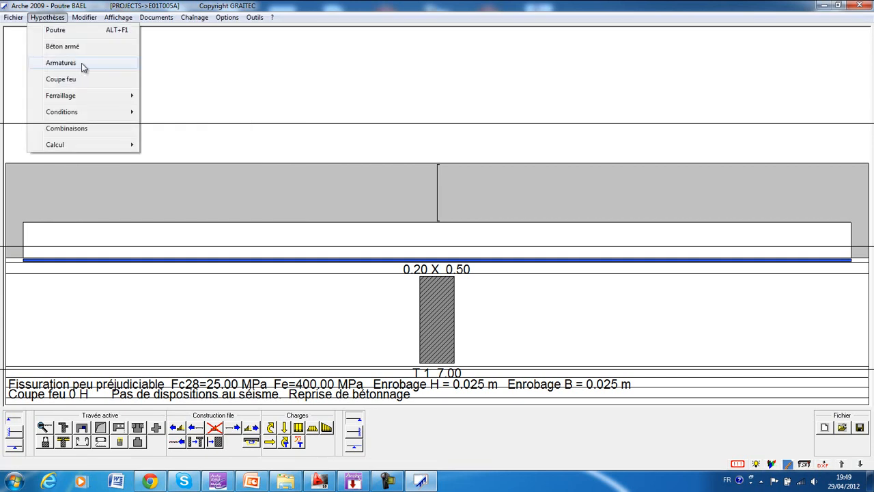
{"action": "left_click", "coordinate": [81, 67]}
{"action": "left_click_drag", "start_coordinate": [85, 37], "coordinate": [294, 71]}
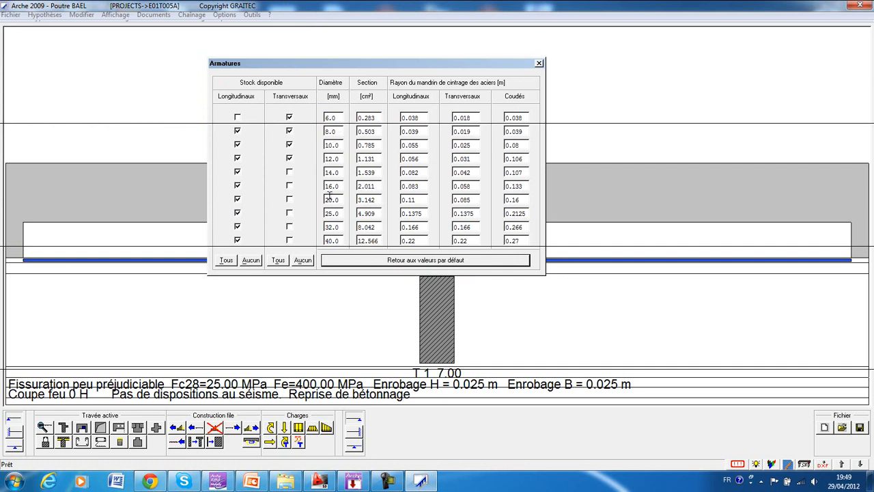
{"action": "left_click", "coordinate": [237, 131]}
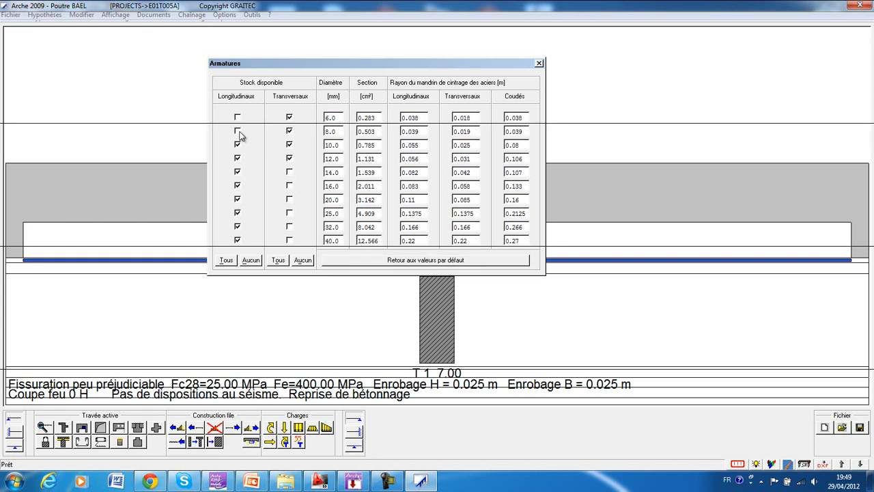
{"action": "left_click", "coordinate": [238, 226]}
{"action": "left_click", "coordinate": [237, 212]}
{"action": "left_click", "coordinate": [238, 198]}
{"action": "left_click", "coordinate": [289, 144]}
{"action": "left_click", "coordinate": [288, 158]}
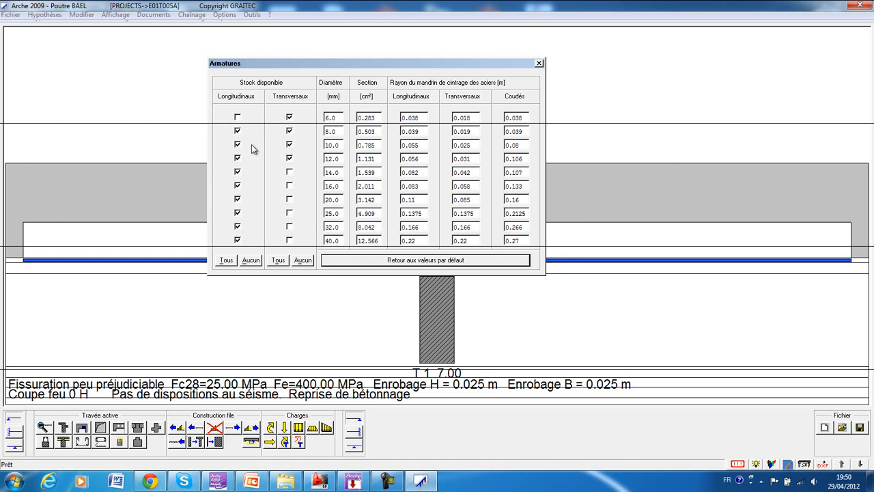
Limit the available reinforcement stock to 10, 12, 14 and 16 mm longitudinal bars and 6 and 8 mm transverse bars.
{"action": "left_click", "coordinate": [237, 132]}
{"action": "left_click", "coordinate": [238, 240]}
{"action": "left_click", "coordinate": [238, 227]}
{"action": "left_click", "coordinate": [238, 213]}
{"action": "left_click", "coordinate": [238, 200]}
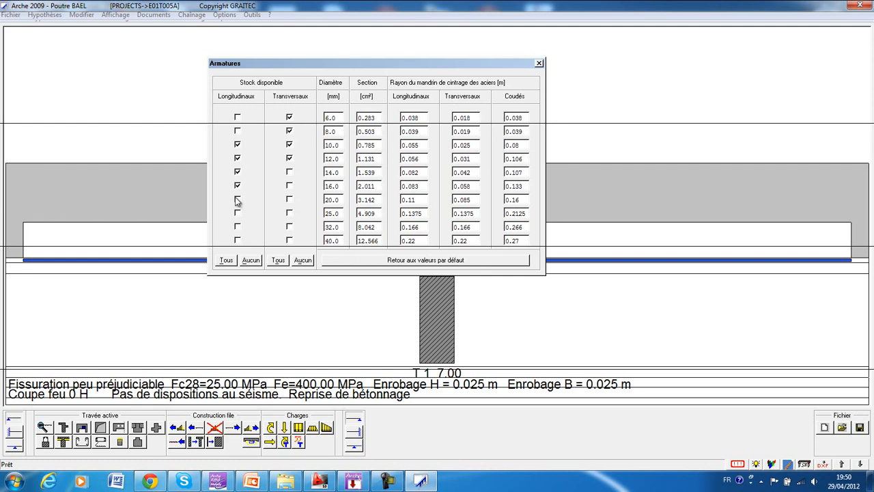
{"action": "left_click", "coordinate": [289, 145]}
{"action": "left_click", "coordinate": [539, 64]}
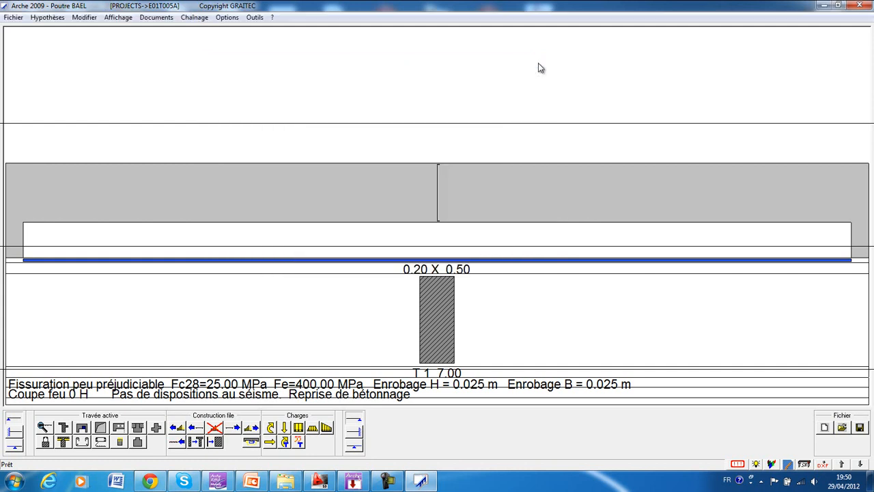
Recheck the available bar diameters and review the fire resistance assumptions without changing them.
{"action": "left_click", "coordinate": [46, 18]}
{"action": "left_click", "coordinate": [48, 63]}
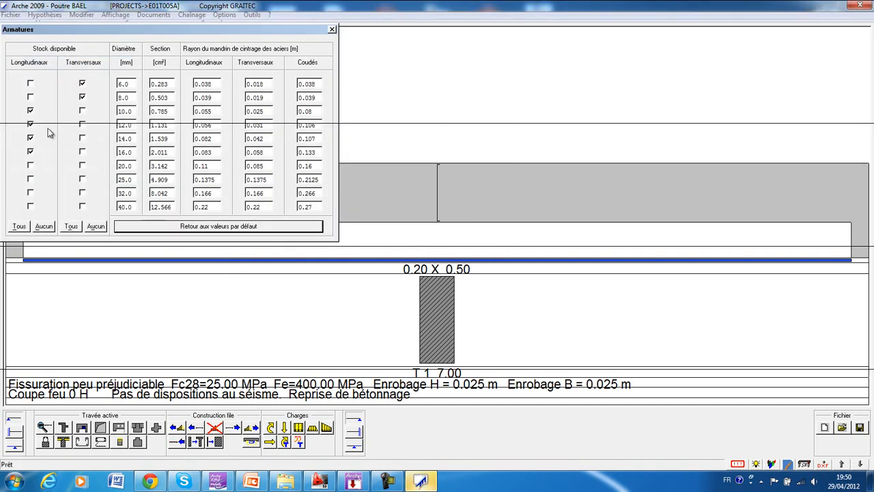
{"action": "left_click", "coordinate": [331, 30]}
{"action": "left_click", "coordinate": [47, 17]}
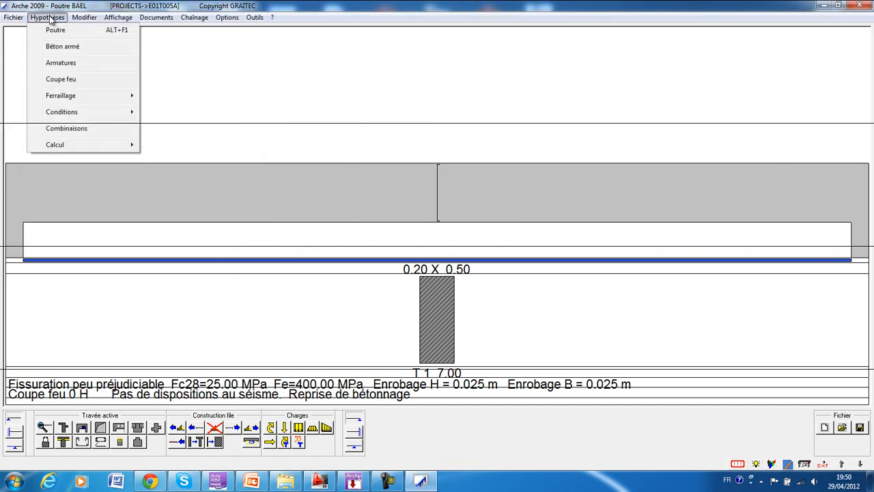
{"action": "left_click", "coordinate": [53, 81]}
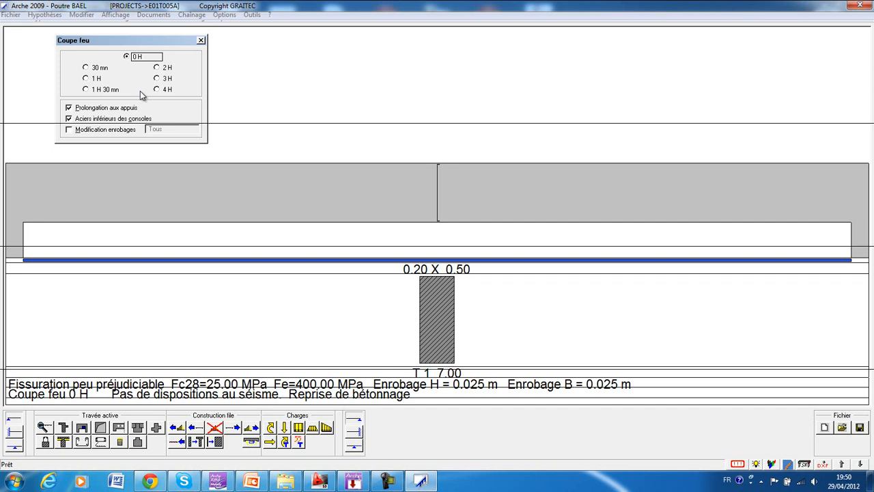
{"action": "left_click", "coordinate": [201, 40]}
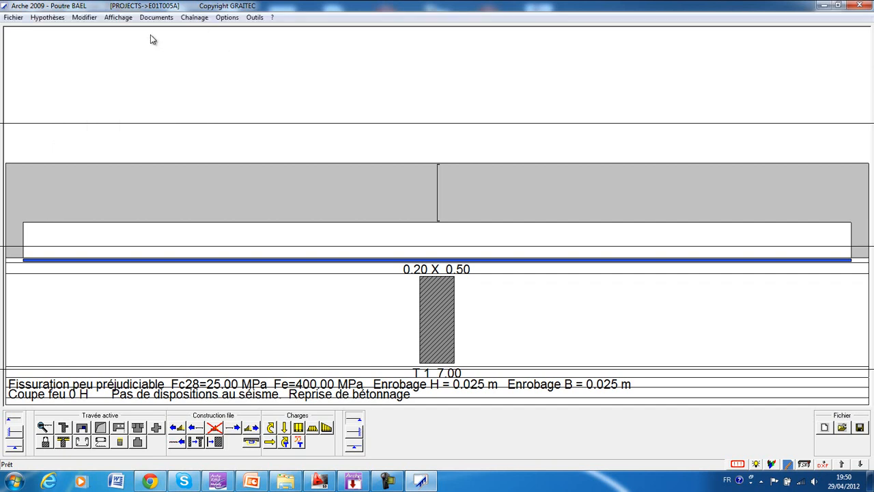
Open the reinforcement assumptions and examine the selectable transverse frame diameters, leaving their determination automatic.
{"action": "left_click", "coordinate": [47, 17]}
{"action": "mouse_move", "coordinate": [104, 101]}
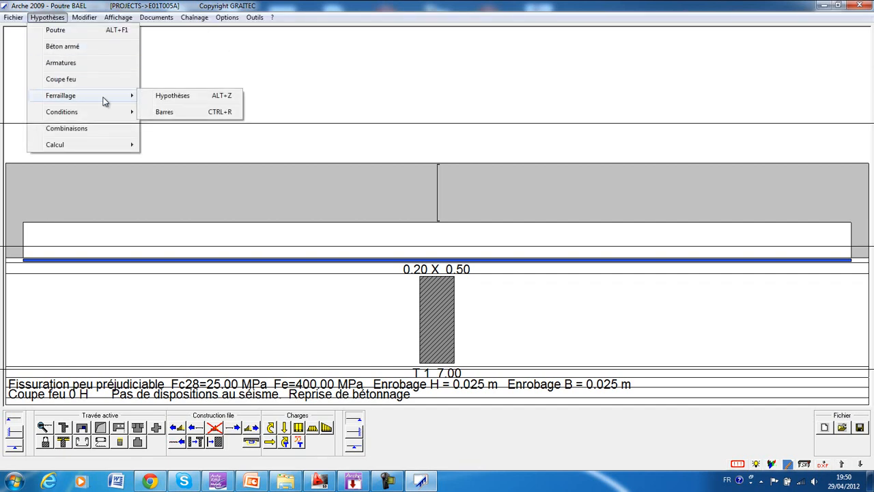
{"action": "left_click", "coordinate": [166, 96]}
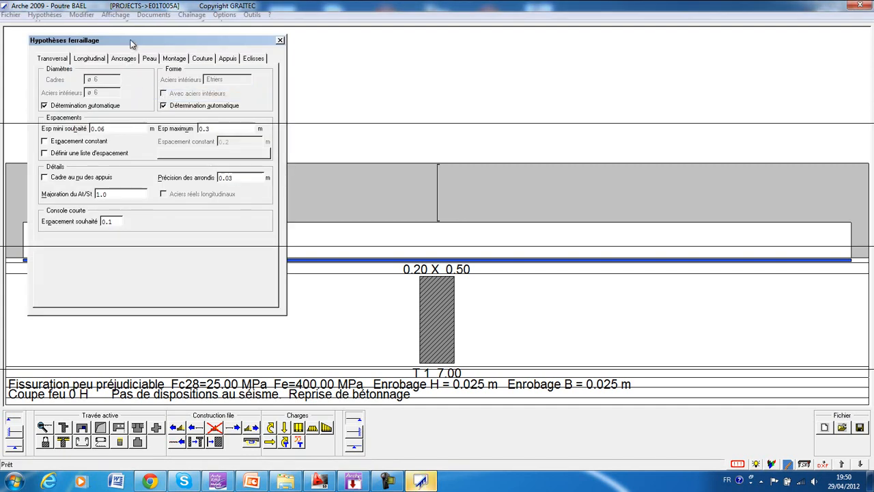
{"action": "left_click_drag", "start_coordinate": [131, 43], "coordinate": [268, 55]}
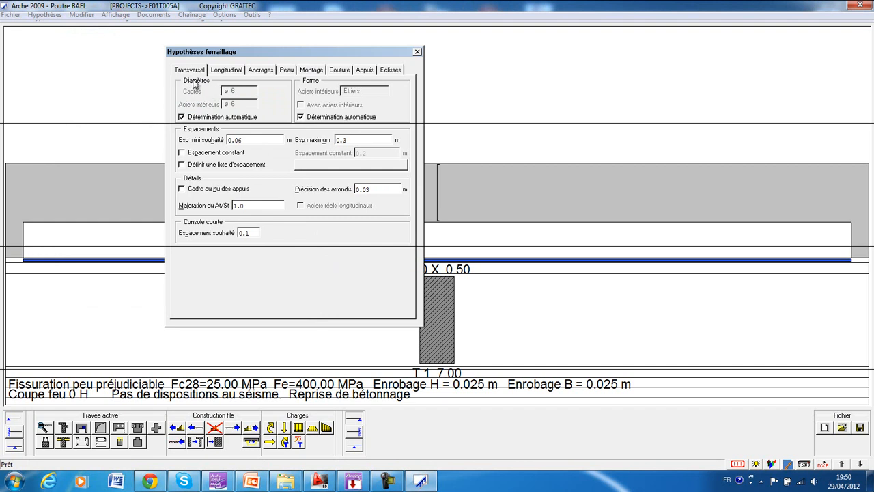
{"action": "left_click", "coordinate": [203, 120]}
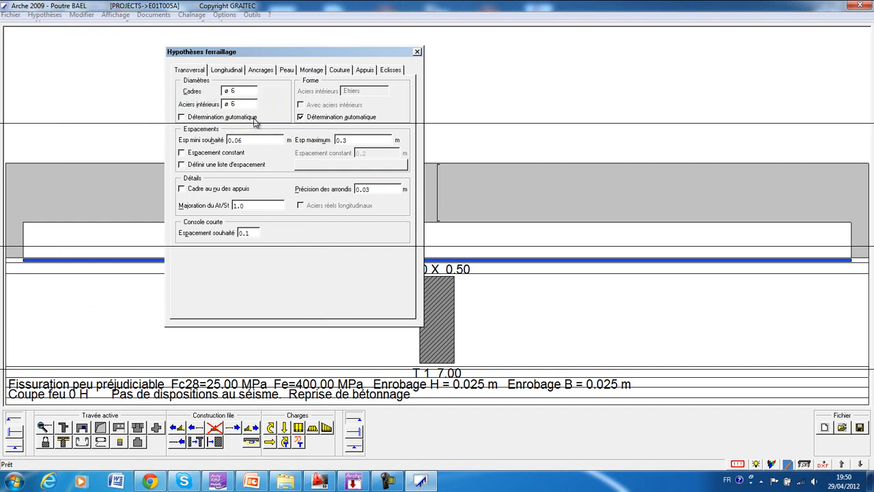
{"action": "left_click", "coordinate": [252, 93]}
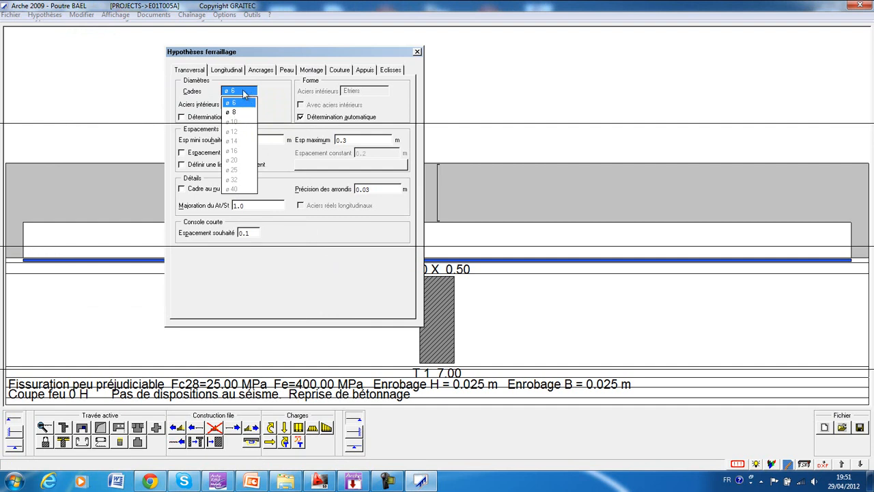
{"action": "left_click", "coordinate": [216, 118]}
{"action": "left_click", "coordinate": [216, 118]}
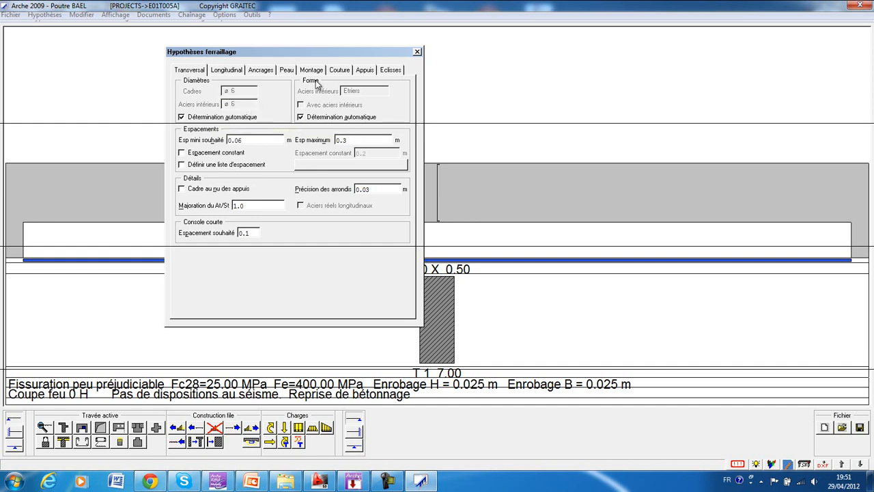
Examine the shape options for the interior transverse bars, leaving the shape determination automatic.
{"action": "left_click", "coordinate": [313, 117]}
{"action": "left_click", "coordinate": [366, 91]}
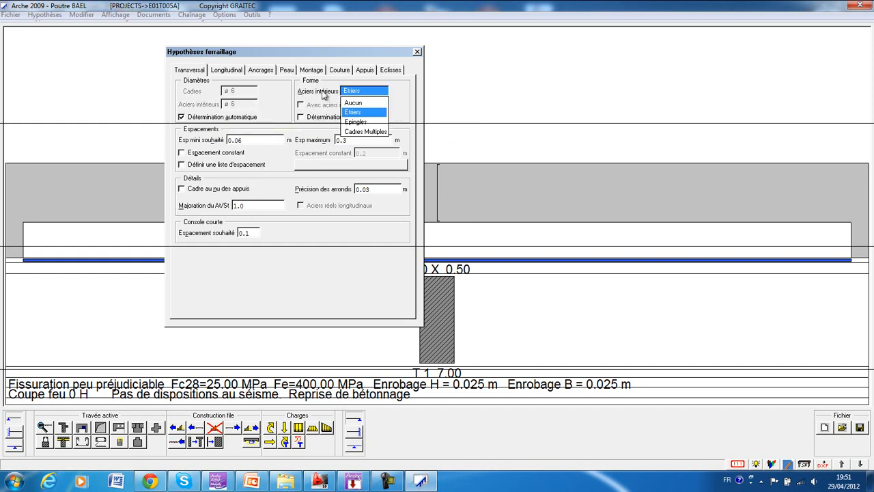
{"action": "left_click", "coordinate": [397, 109]}
{"action": "left_click", "coordinate": [334, 119]}
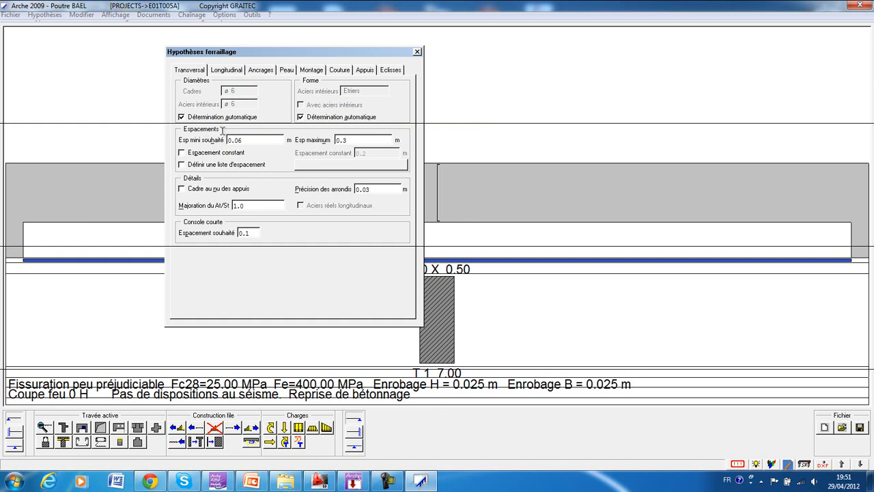
Examine the minimum, maximum and constant spacing settings of the transverse reinforcement, leaving constant spacing off.
{"action": "left_click_drag", "start_coordinate": [263, 139], "coordinate": [165, 134]}
{"action": "left_click", "coordinate": [250, 143]}
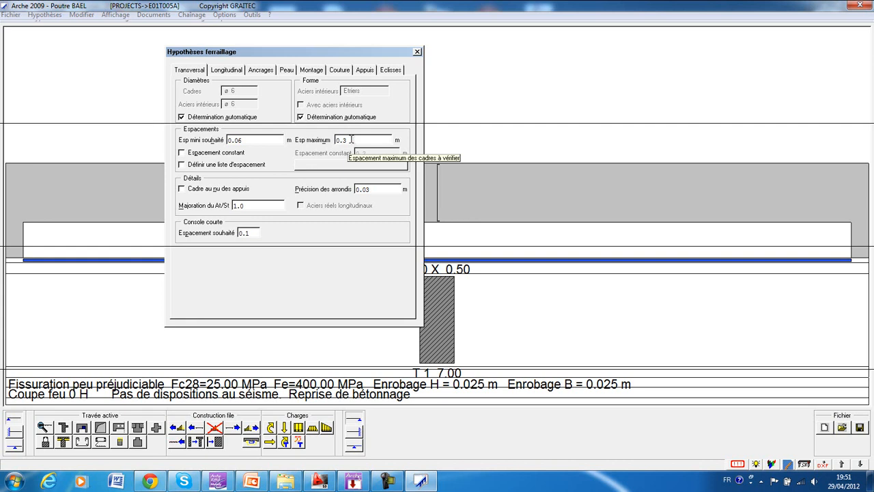
{"action": "left_click", "coordinate": [236, 153]}
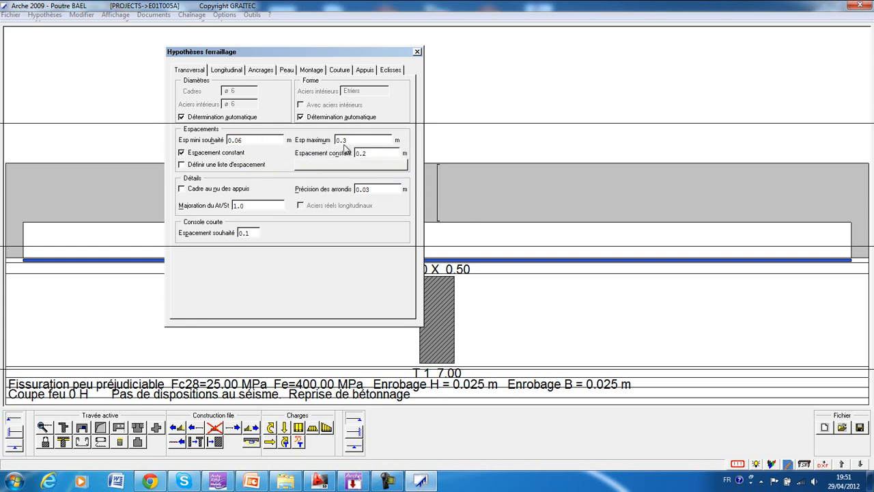
{"action": "left_click", "coordinate": [207, 154]}
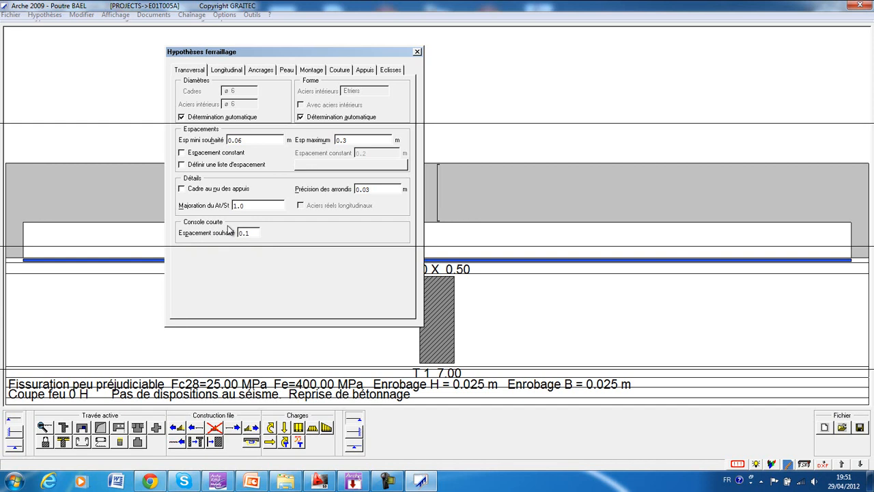
Examine the longitudinal reinforcement and anchorage assumptions, including the default anchorage type choices, keeping Crochet à 135°.
{"action": "left_click", "coordinate": [225, 70]}
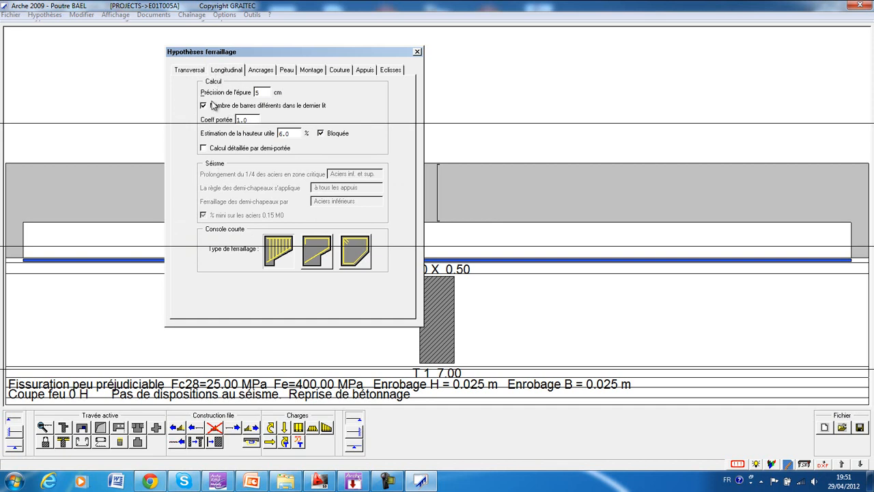
{"action": "left_click", "coordinate": [259, 70]}
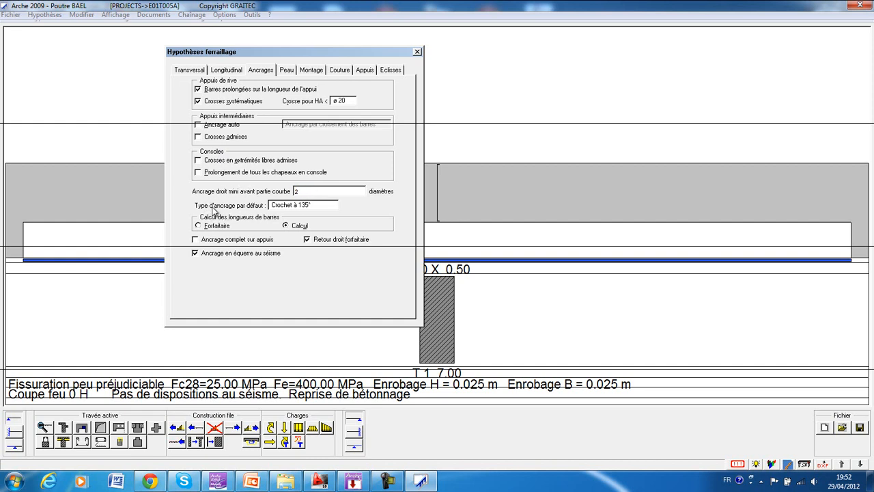
{"action": "left_click", "coordinate": [311, 206]}
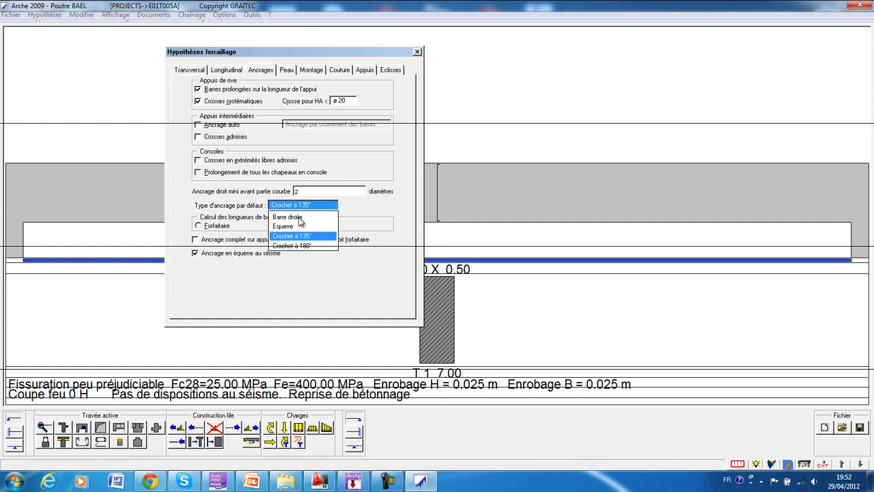
{"action": "left_click", "coordinate": [382, 210]}
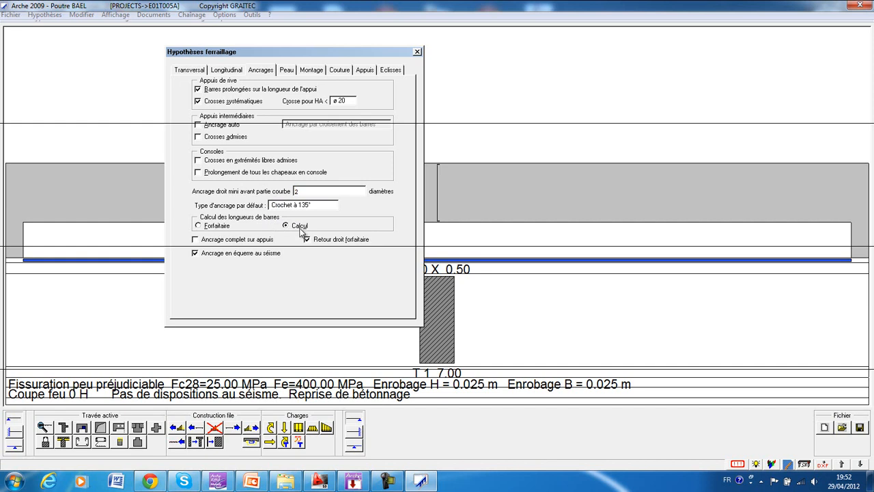
Review the skin, assembly, seam, support and splice bar assumptions without changing them, and close the reinforcement assumptions.
{"action": "left_click", "coordinate": [287, 71]}
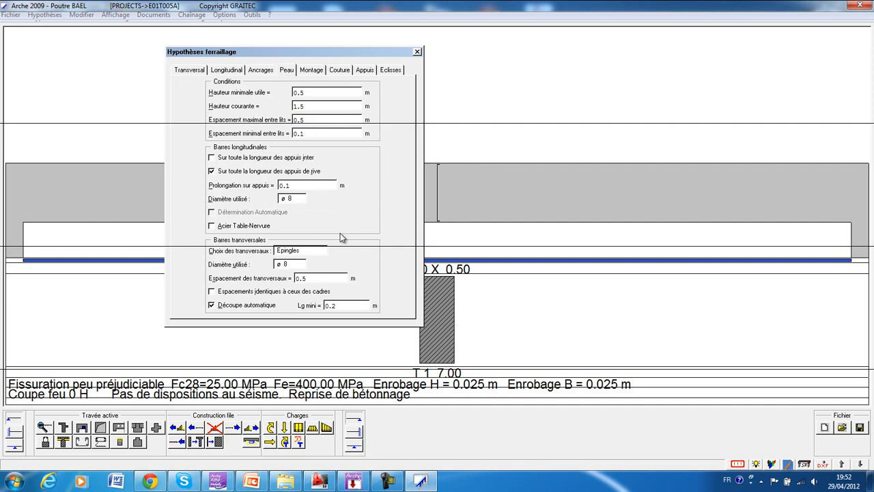
{"action": "left_click", "coordinate": [312, 70]}
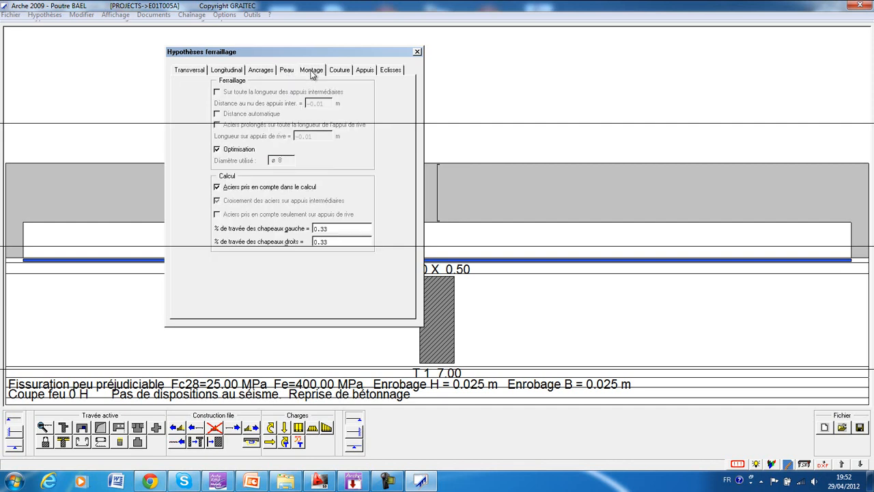
{"action": "left_click", "coordinate": [333, 70]}
{"action": "left_click", "coordinate": [371, 73]}
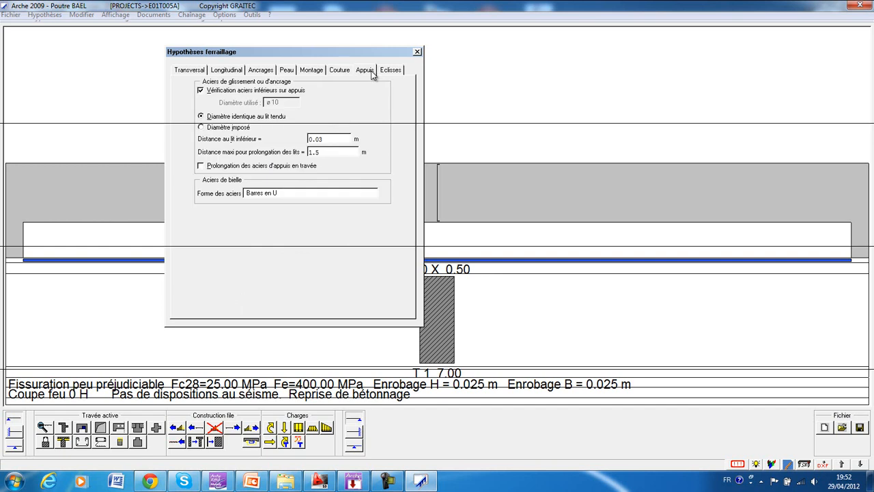
{"action": "left_click", "coordinate": [387, 72]}
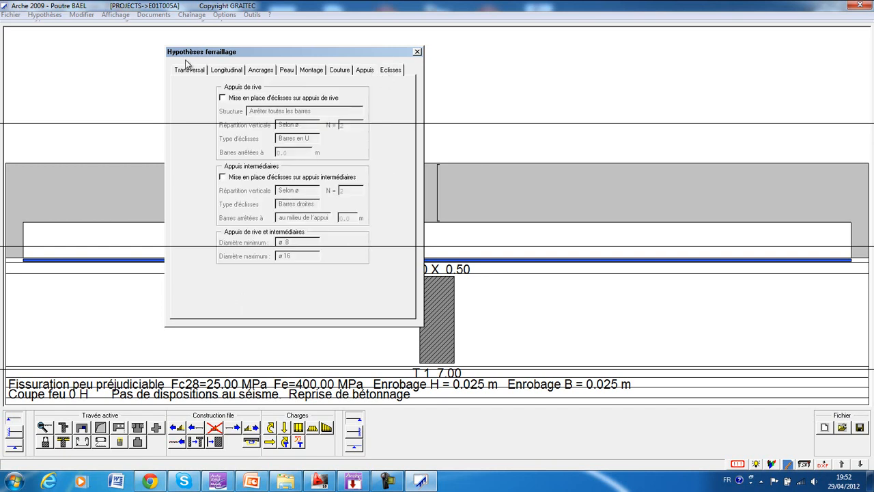
{"action": "left_click", "coordinate": [417, 51]}
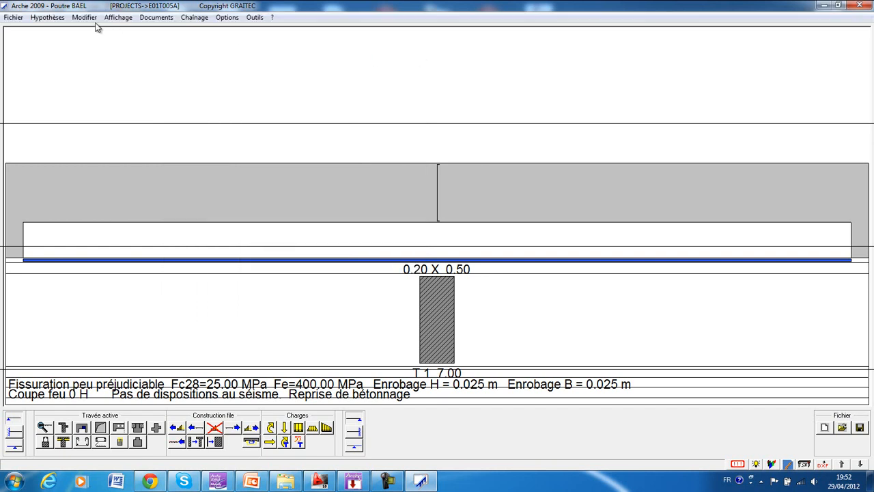
Examine the bar stock rules for number of bars, maximum diameters, number of layers and multiple frames, leaving them unchanged.
{"action": "left_click", "coordinate": [47, 15]}
{"action": "mouse_move", "coordinate": [72, 100]}
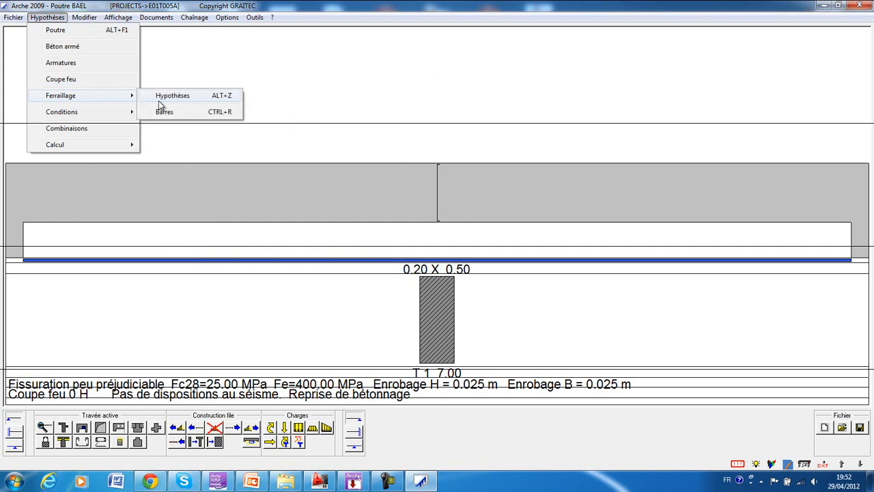
{"action": "left_click", "coordinate": [164, 112]}
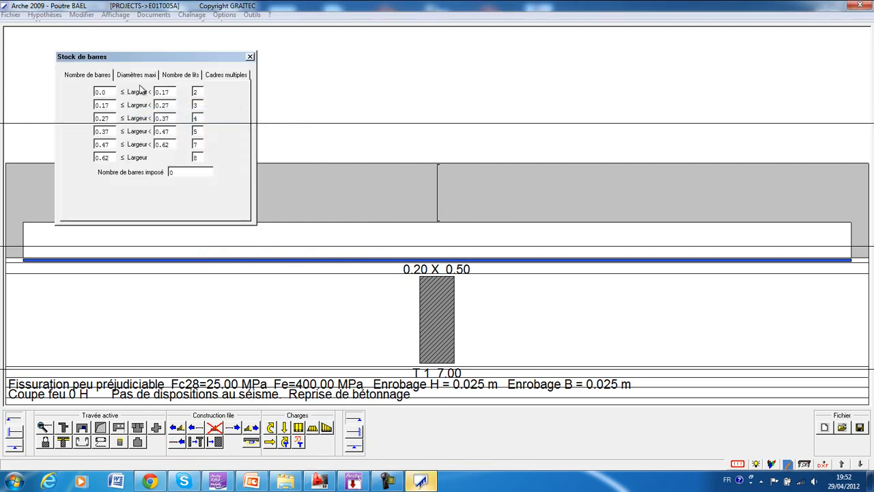
{"action": "left_click_drag", "start_coordinate": [147, 59], "coordinate": [271, 65]}
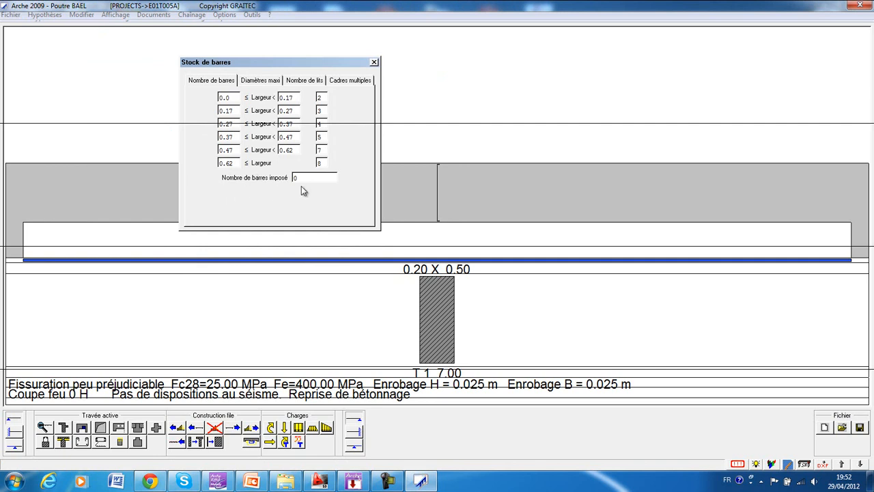
{"action": "left_click", "coordinate": [258, 81]}
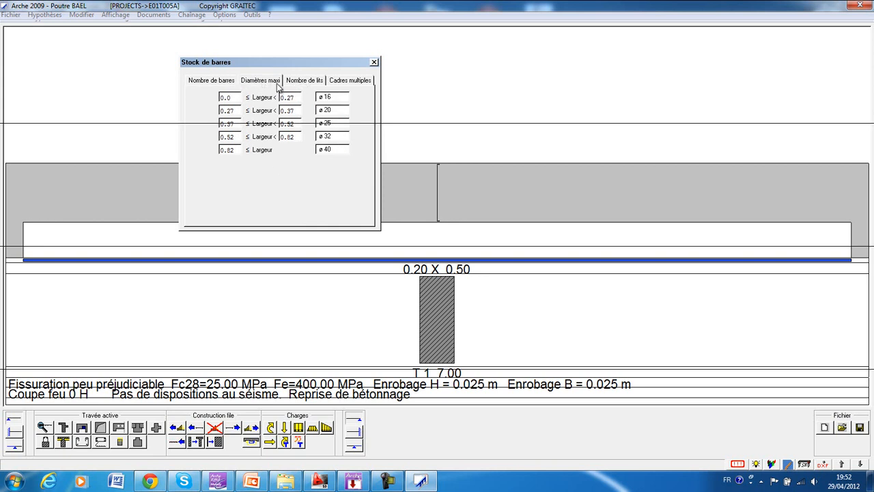
{"action": "left_click", "coordinate": [293, 80]}
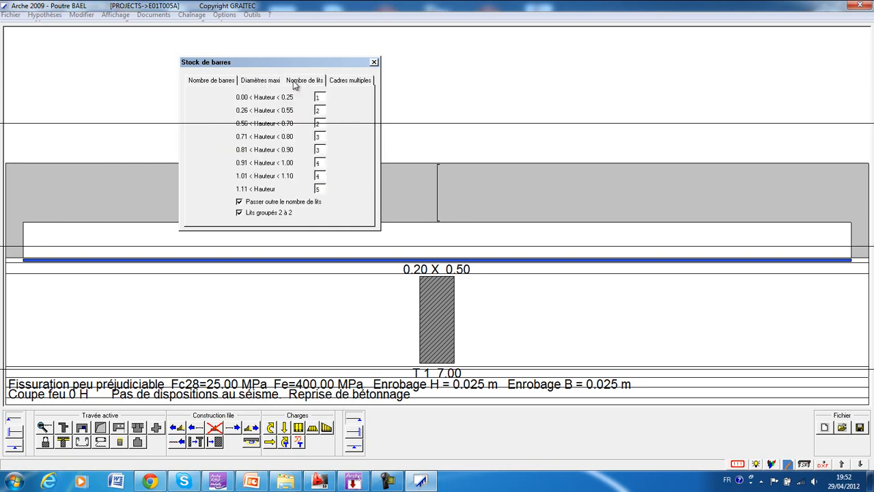
{"action": "left_click", "coordinate": [347, 82]}
{"action": "left_click", "coordinate": [374, 62]}
Review the beam's calculation characteristics, including the upper, lower and lateral concrete covers and the tolerance, without changing them.
{"action": "left_click", "coordinate": [46, 17]}
{"action": "mouse_move", "coordinate": [67, 114]}
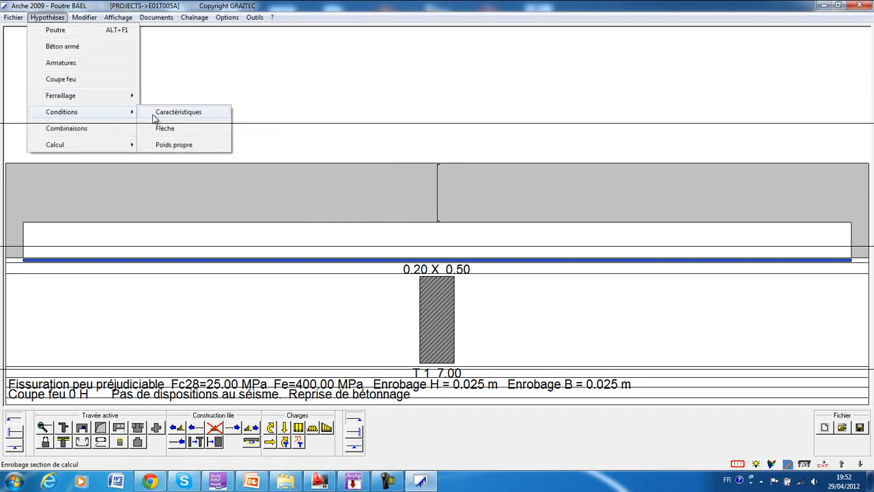
{"action": "left_click", "coordinate": [188, 113]}
{"action": "left_click_drag", "start_coordinate": [156, 41], "coordinate": [310, 49]}
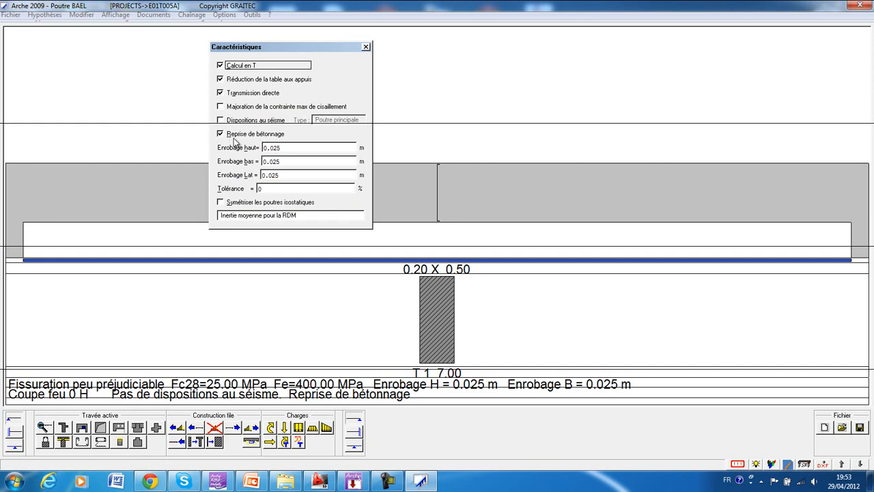
{"action": "double_click", "coordinate": [288, 147]}
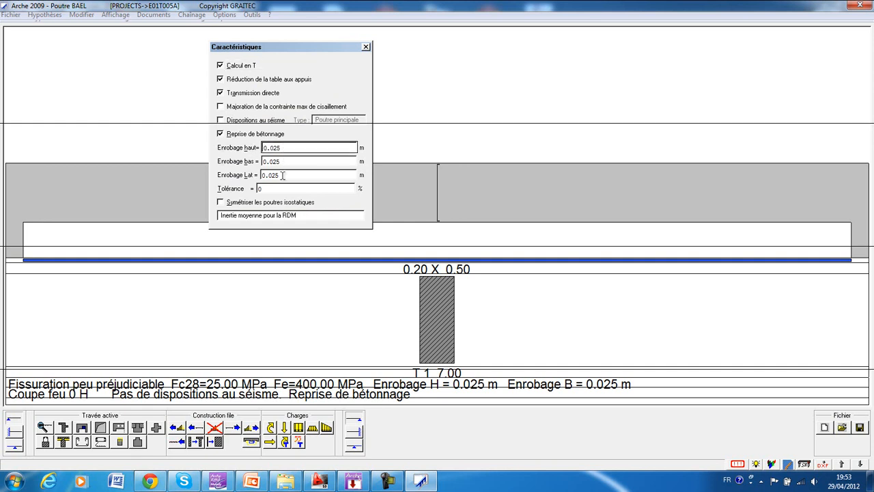
{"action": "double_click", "coordinate": [280, 176]}
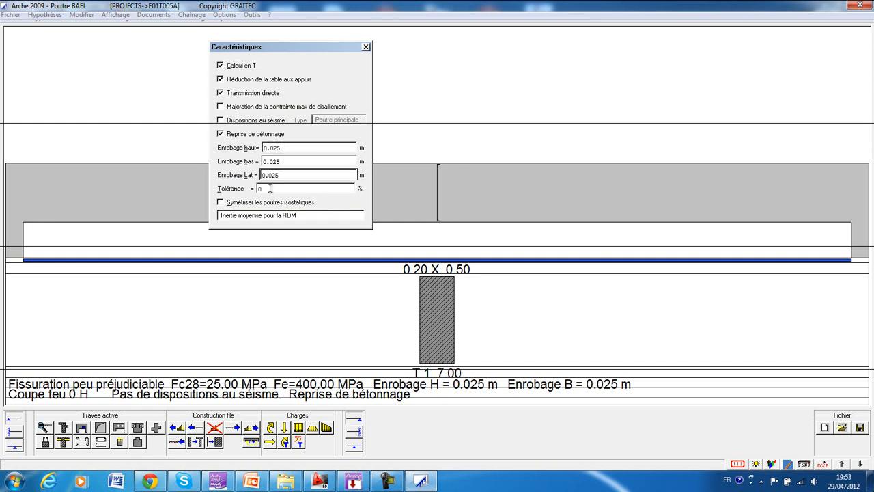
{"action": "left_click", "coordinate": [260, 189]}
{"action": "left_click", "coordinate": [366, 47]}
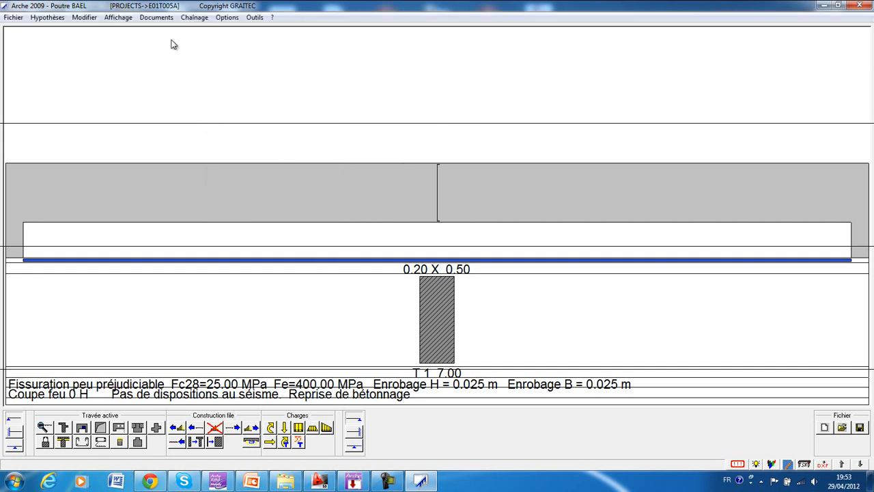
Examine the deflection check settings, keeping verification by the BAEL method.
{"action": "left_click", "coordinate": [47, 17]}
{"action": "mouse_move", "coordinate": [82, 121]}
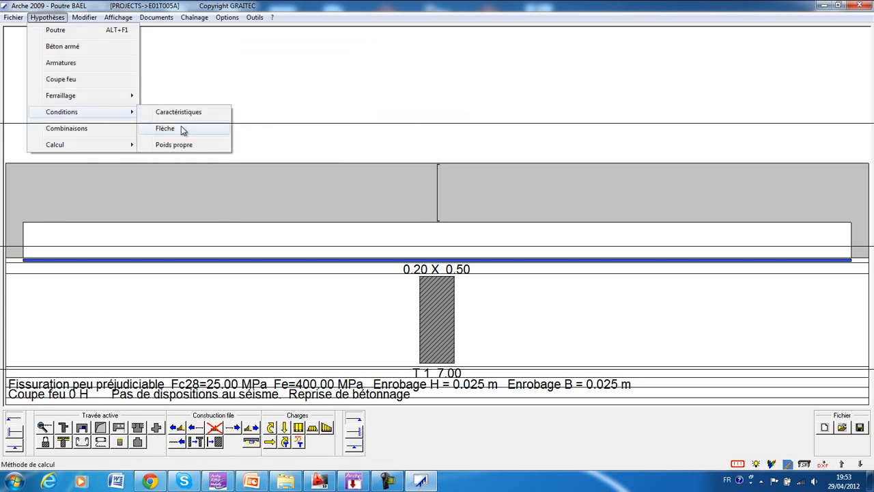
{"action": "left_click", "coordinate": [183, 129]}
{"action": "left_click_drag", "start_coordinate": [113, 40], "coordinate": [228, 60]}
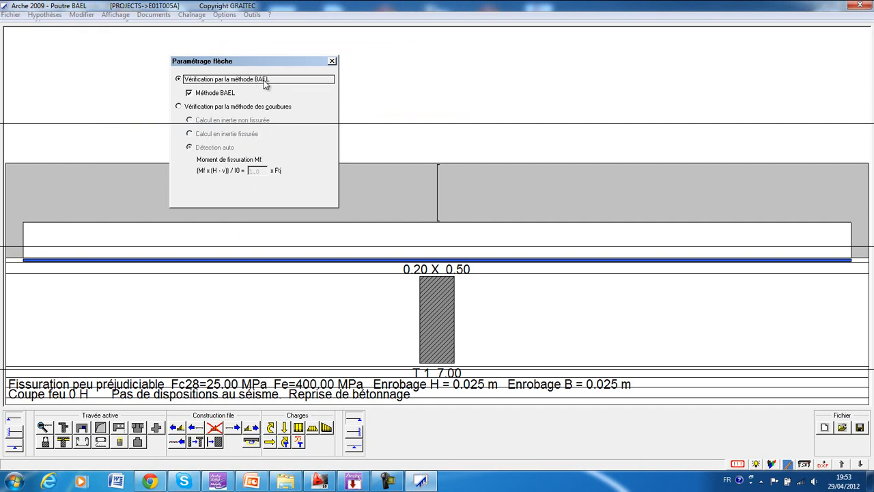
{"action": "left_click", "coordinate": [331, 62]}
Review the self-weight conditions, keeping the beam's self-weight included and the compression table excluded.
{"action": "left_click", "coordinate": [45, 14]}
{"action": "mouse_move", "coordinate": [117, 120]}
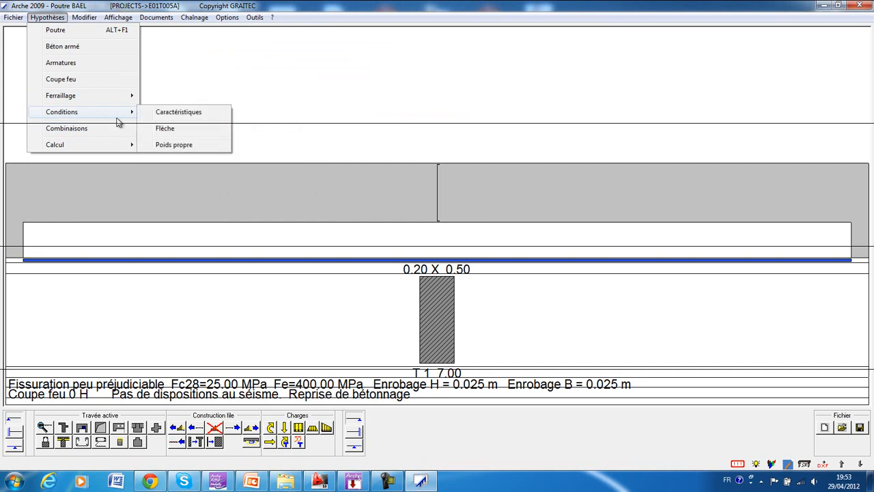
{"action": "left_click", "coordinate": [178, 144]}
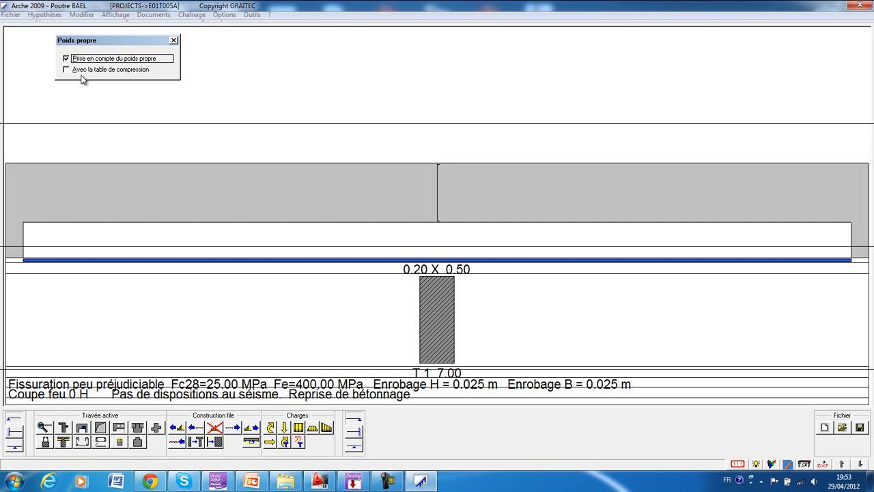
{"action": "left_click", "coordinate": [174, 41]}
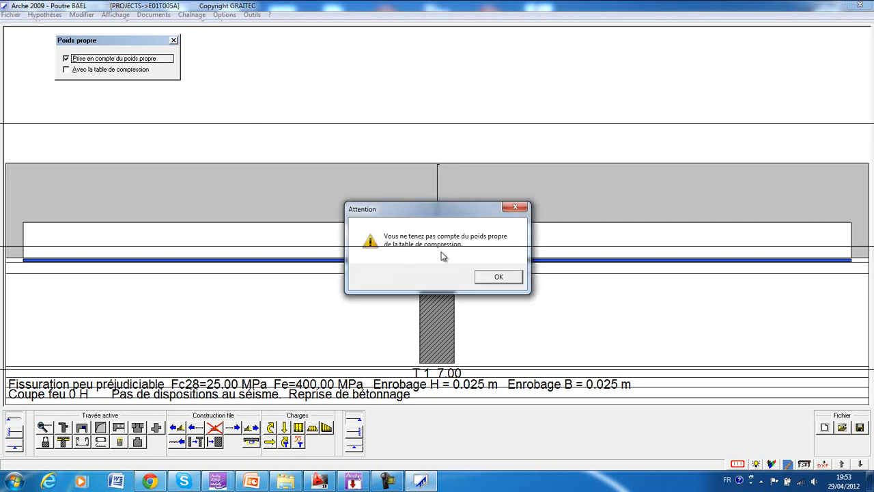
{"action": "left_click", "coordinate": [498, 276]}
Examine the coefficients of the ULS, SLS, accidental and seismic load combinations.
{"action": "left_click", "coordinate": [47, 17]}
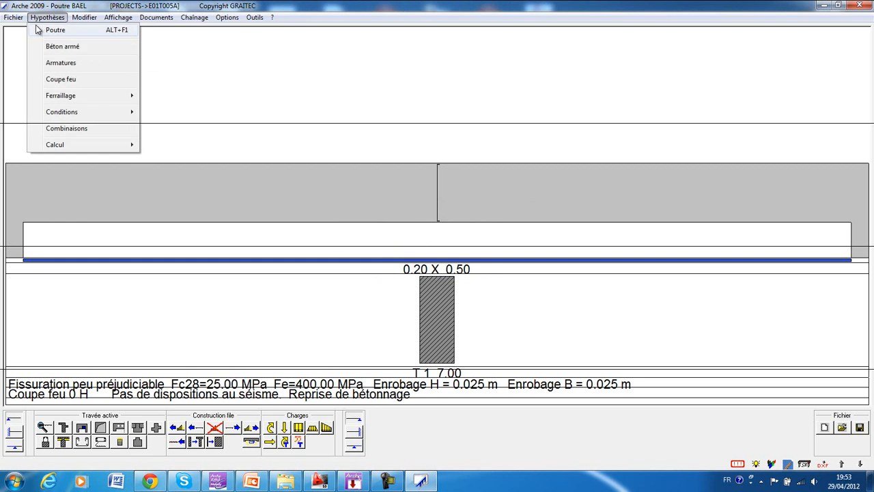
{"action": "left_click", "coordinate": [66, 129]}
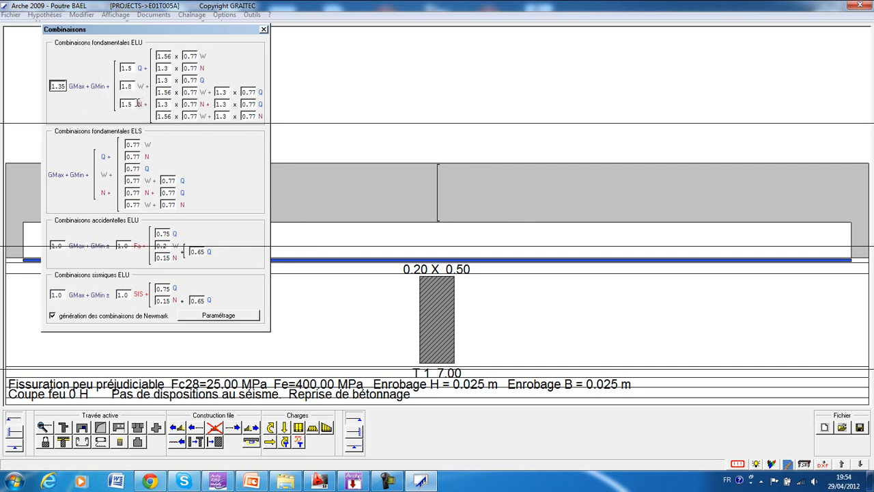
{"action": "left_click", "coordinate": [264, 32]}
Review the support moment reduction settings, toggling the 0.15 M0 option for simple end supports off and back on.
{"action": "left_click", "coordinate": [46, 17]}
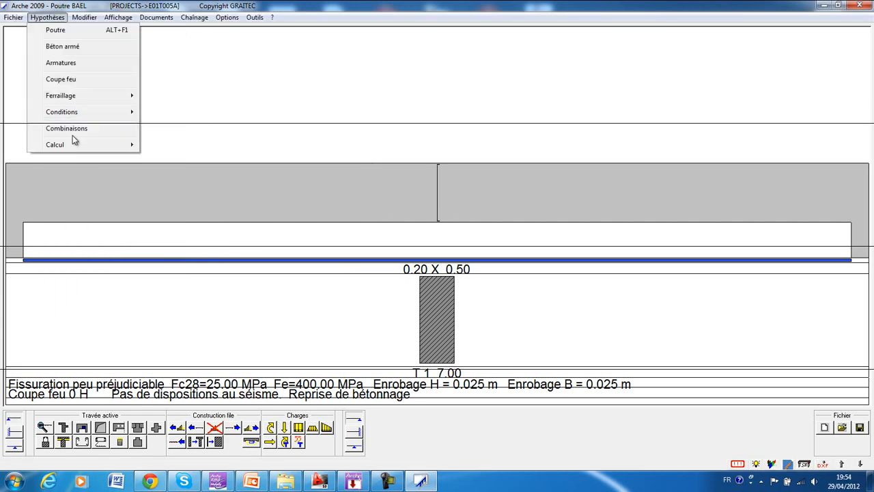
{"action": "mouse_move", "coordinate": [123, 144]}
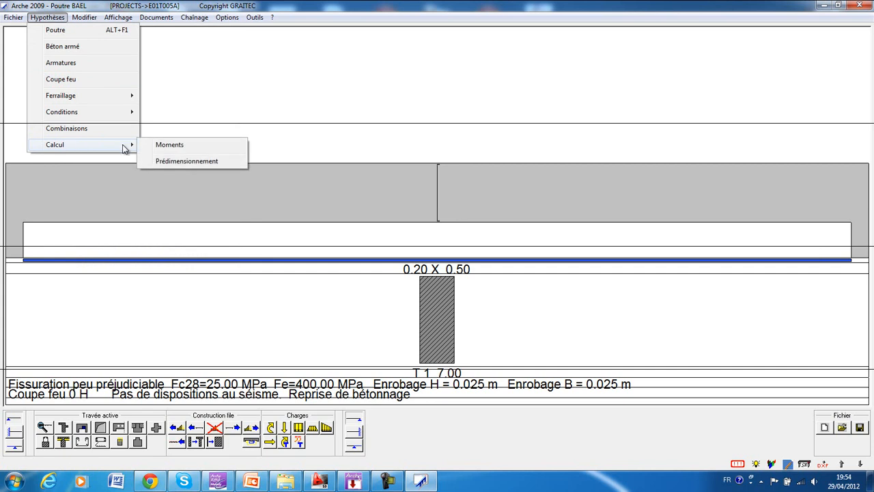
{"action": "left_click", "coordinate": [164, 146]}
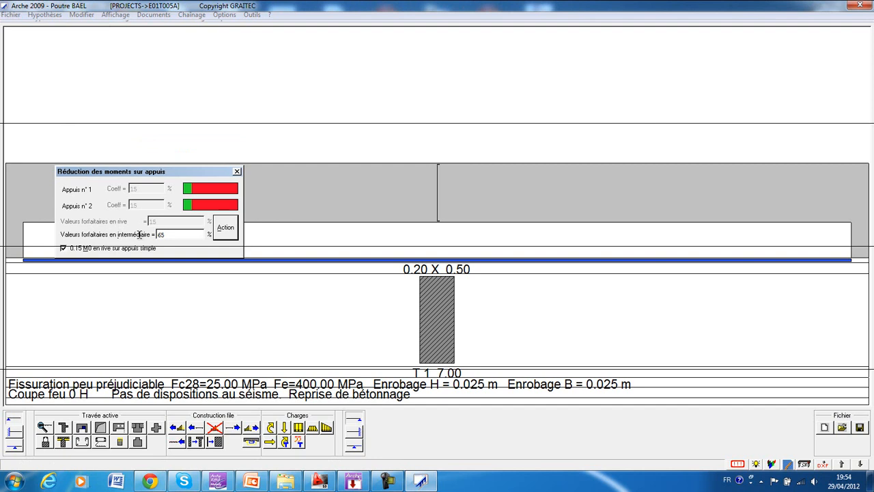
{"action": "left_click", "coordinate": [92, 250]}
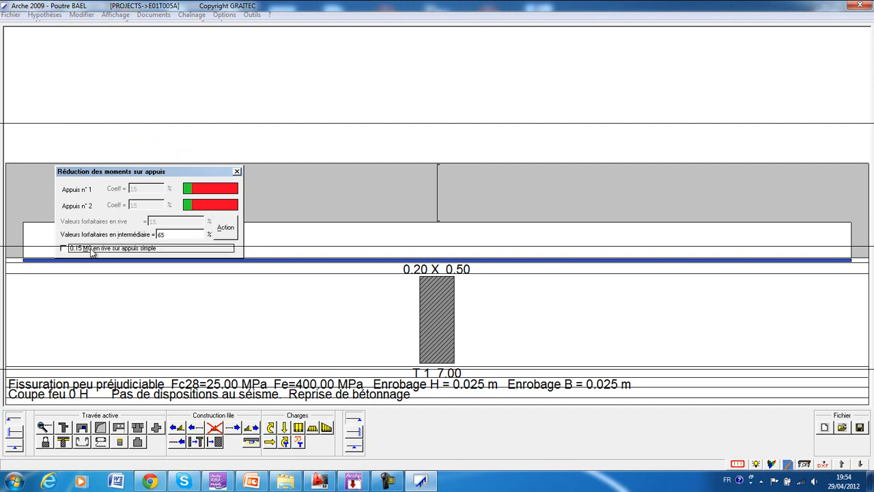
{"action": "left_click", "coordinate": [75, 250]}
{"action": "left_click", "coordinate": [237, 171]}
Examine the predimensioning settings for the web width and height steps, the reduced moment and the compression table options.
{"action": "left_click", "coordinate": [48, 17]}
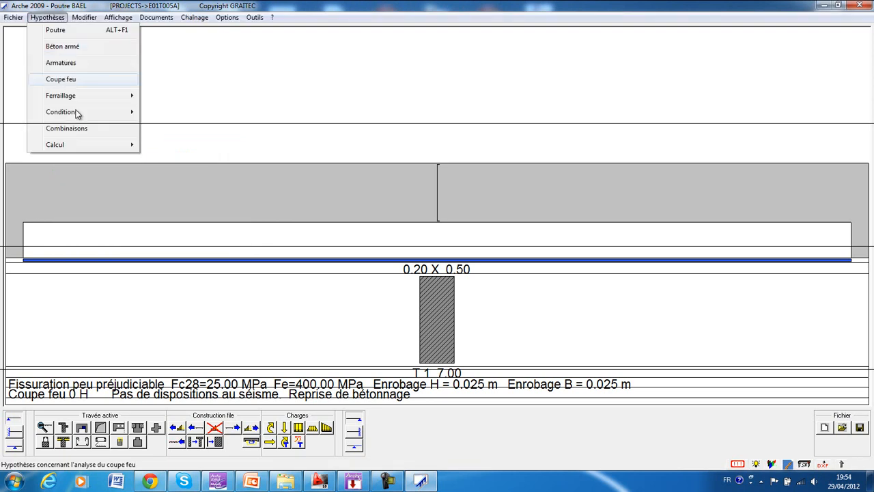
{"action": "mouse_move", "coordinate": [72, 144]}
{"action": "left_click", "coordinate": [183, 163]}
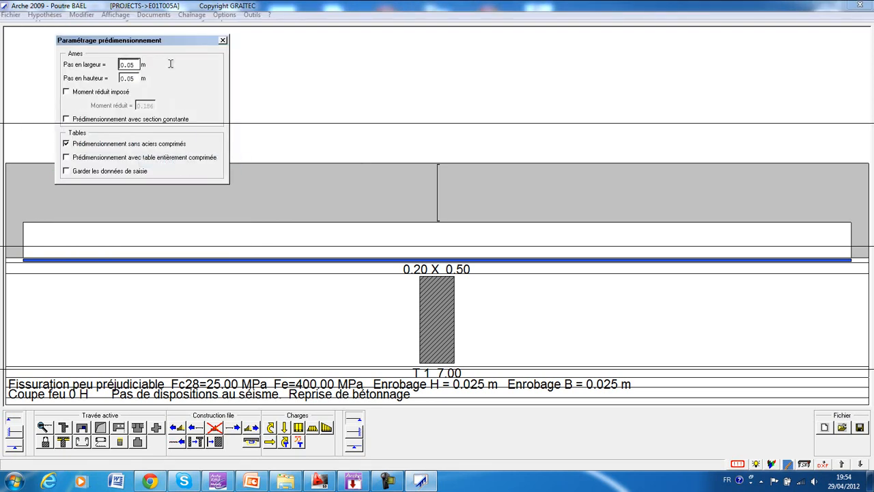
{"action": "left_click", "coordinate": [86, 67]}
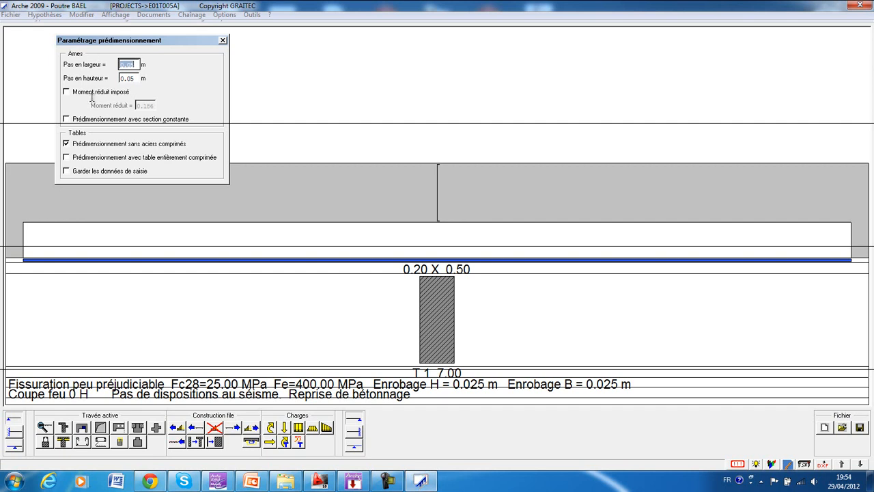
{"action": "left_click", "coordinate": [91, 141]}
{"action": "left_click", "coordinate": [223, 42]}
{"action": "left_click", "coordinate": [87, 21]}
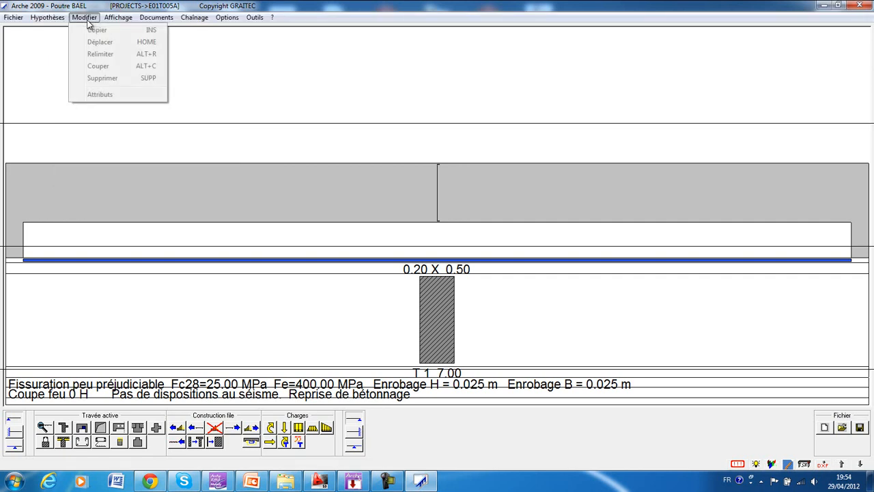
{"action": "left_click", "coordinate": [88, 19]}
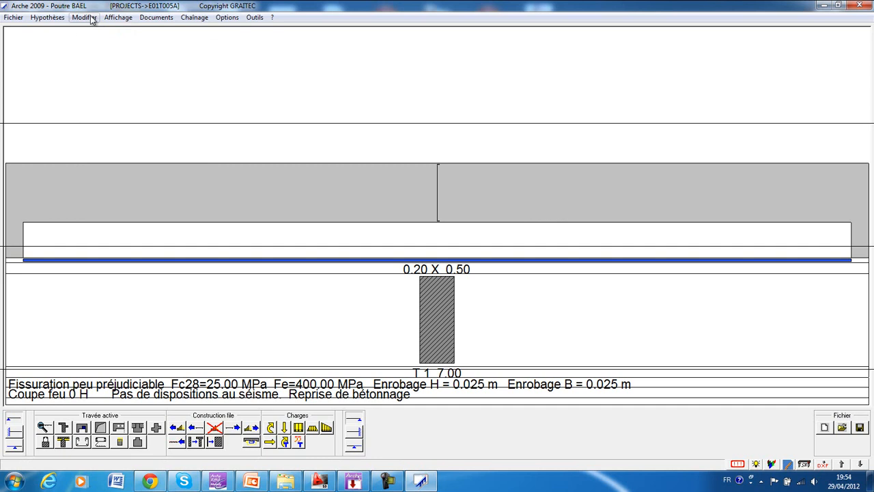
Examine the unit choices for forces, stresses, masses, lengths, angles and time, leaving them as they are.
{"action": "left_click", "coordinate": [91, 19]}
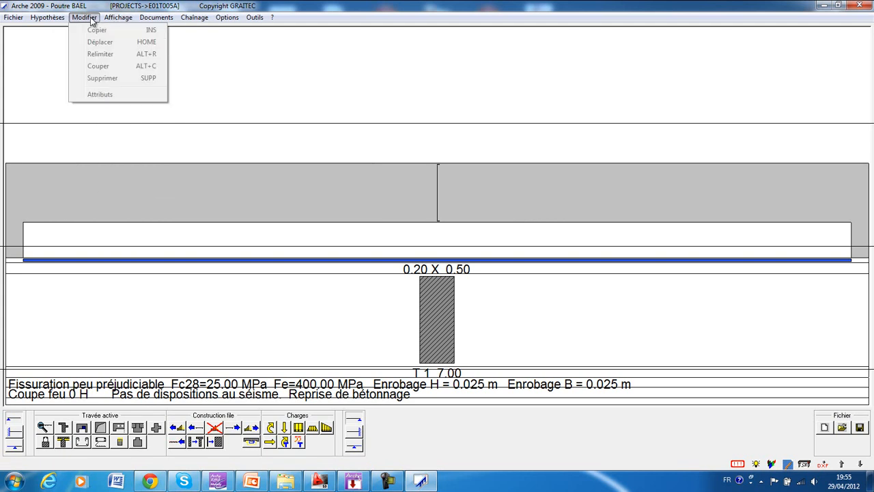
{"action": "mouse_move", "coordinate": [106, 22]}
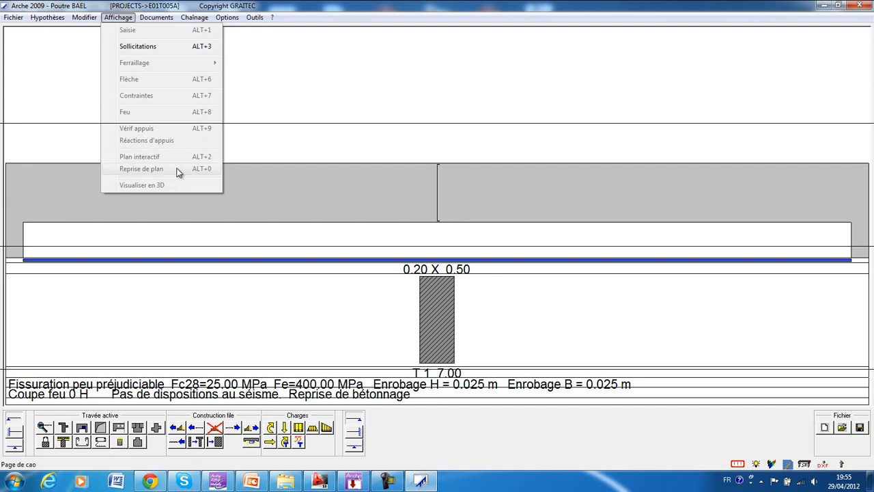
{"action": "mouse_move", "coordinate": [161, 21]}
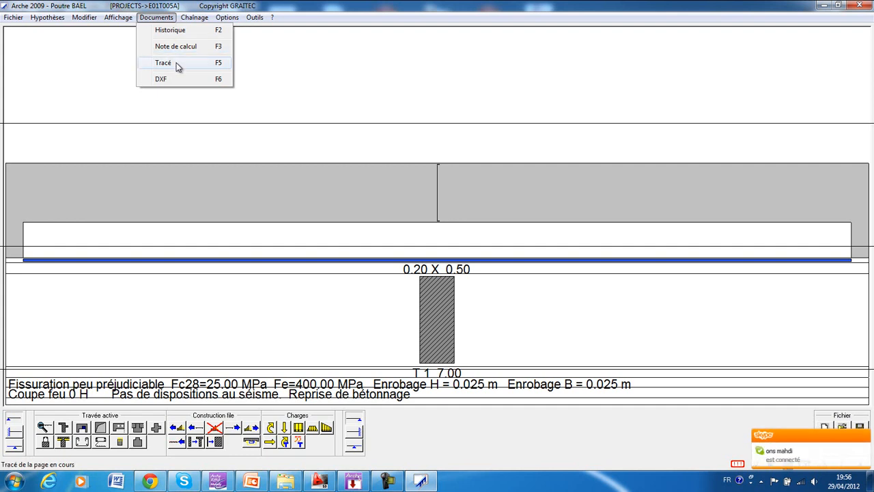
{"action": "mouse_move", "coordinate": [194, 17]}
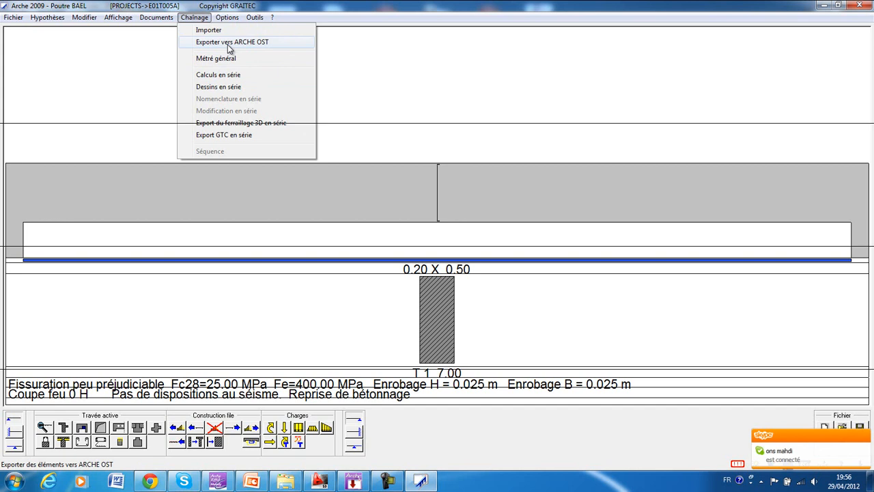
{"action": "mouse_move", "coordinate": [227, 18]}
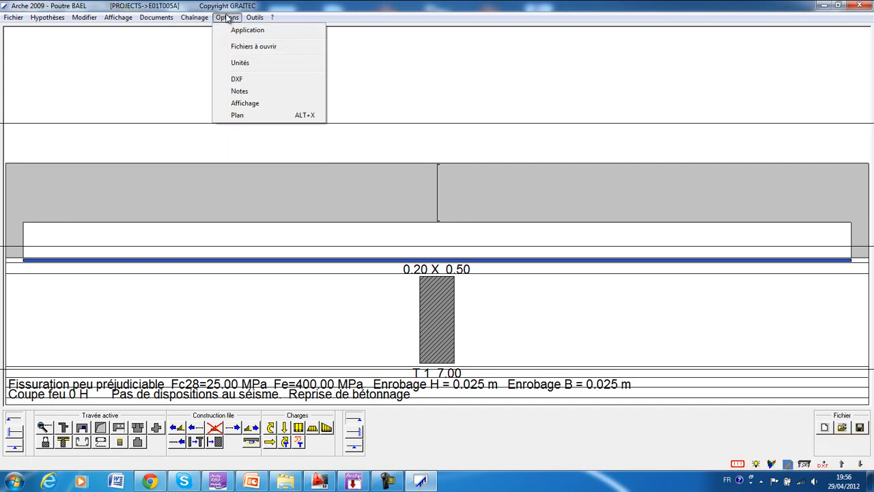
{"action": "left_click", "coordinate": [263, 62]}
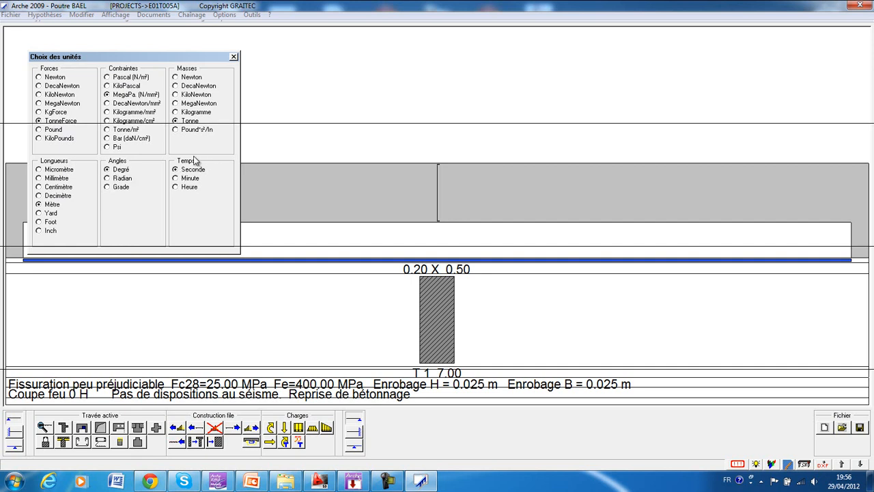
{"action": "left_click", "coordinate": [233, 57]}
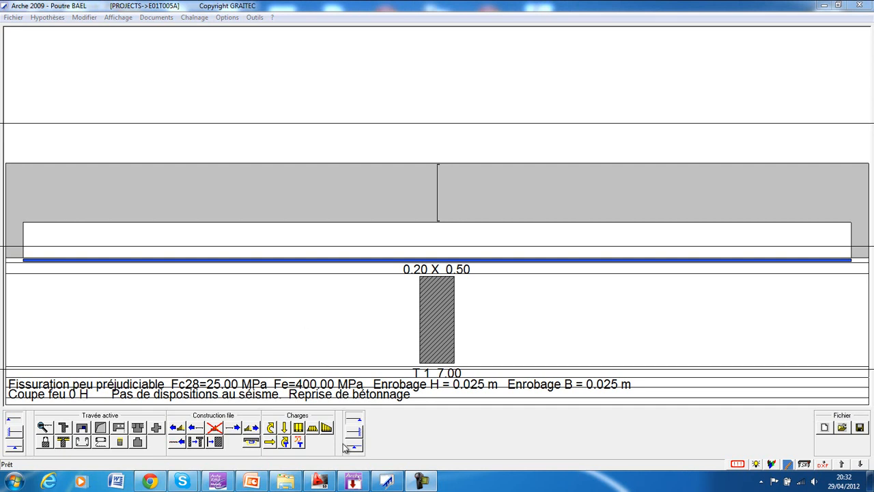
Consult beam T 35 in Arche Ossature, and back in Poutre BAEL add a left cantilever and two 5 m intermediate spans.
{"action": "left_click", "coordinate": [352, 483]}
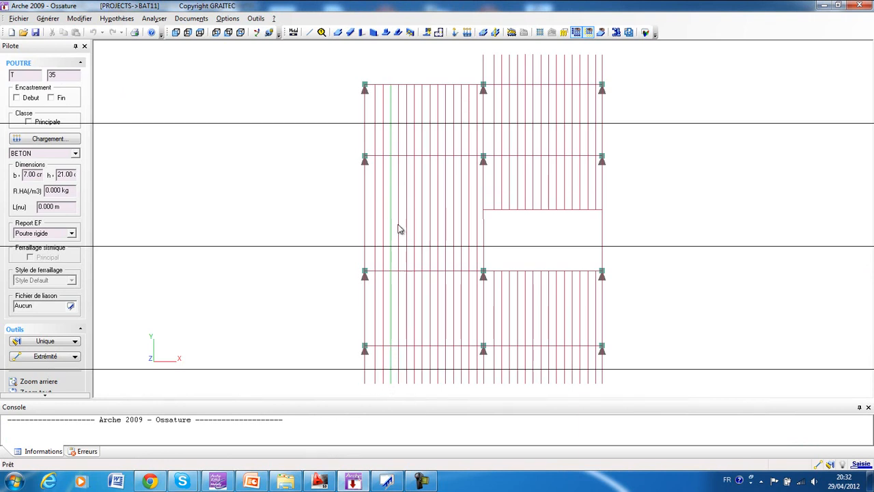
{"action": "left_click", "coordinate": [392, 481]}
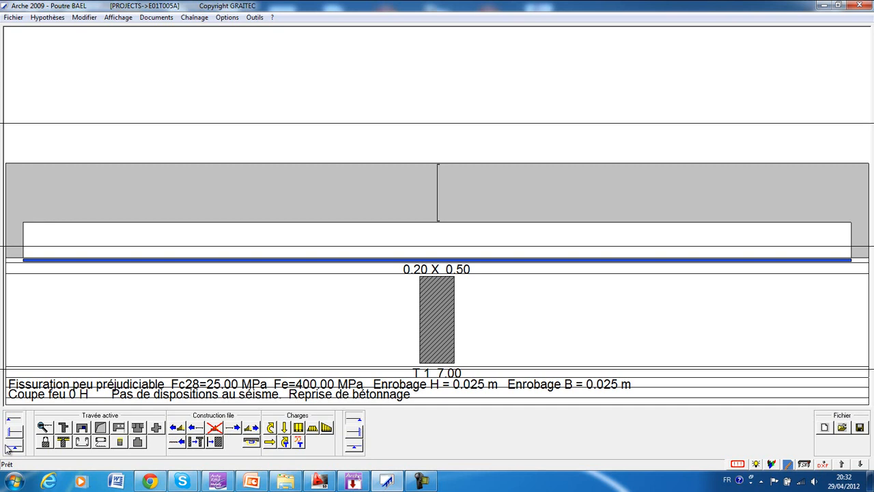
{"action": "left_click", "coordinate": [12, 446]}
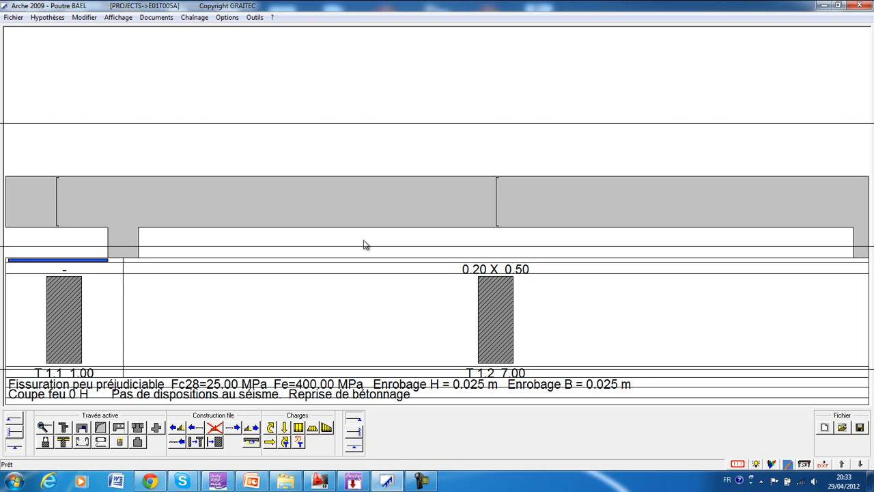
{"action": "left_click", "coordinate": [233, 428]}
{"action": "left_click", "coordinate": [233, 428]}
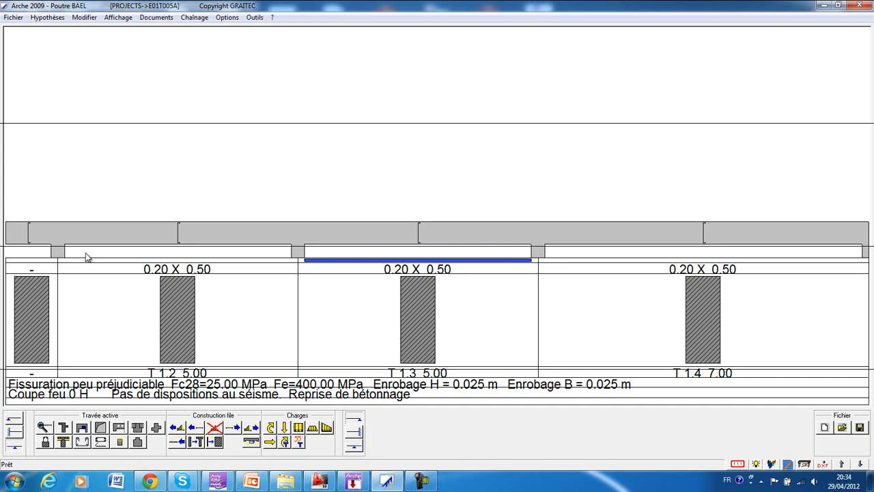
Name the left cantilever T 35.1, and set its span to 1.7 m and its right support width to 0.22 m.
{"action": "left_click", "coordinate": [28, 246]}
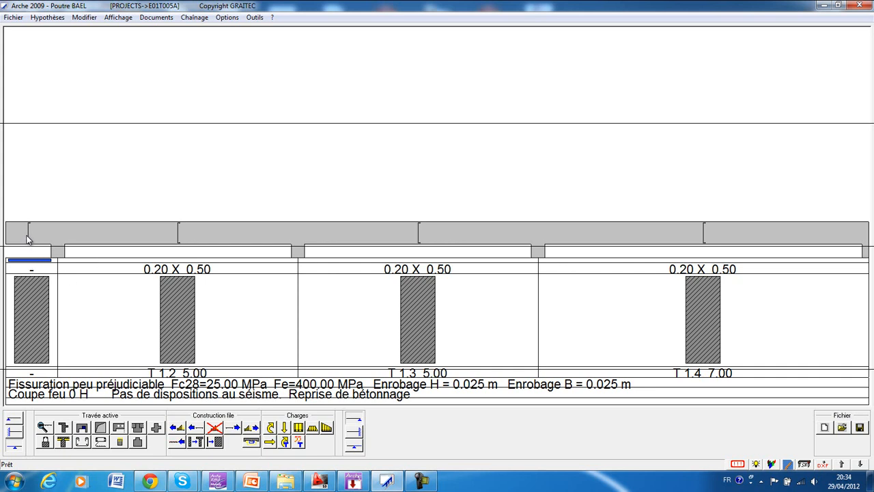
{"action": "double_click", "coordinate": [28, 238]}
{"action": "mouse_move", "coordinate": [97, 110]}
{"action": "left_mouse_down"}
{"action": "mouse_move", "coordinate": [231, 126]}
{"action": "mouse_move", "coordinate": [325, 151]}
{"action": "left_mouse_up"}
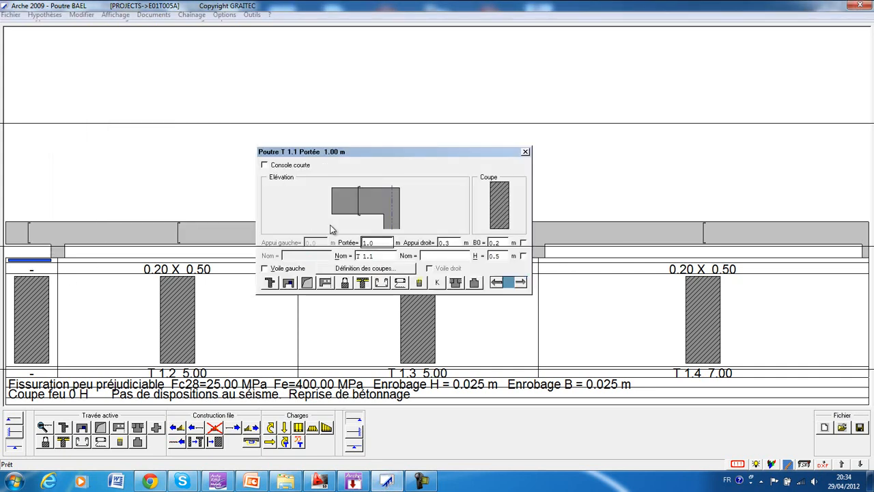
{"action": "double_click", "coordinate": [376, 255]}
{"action": "type", "text": "T 35.1"}
{"action": "double_click", "coordinate": [381, 242]}
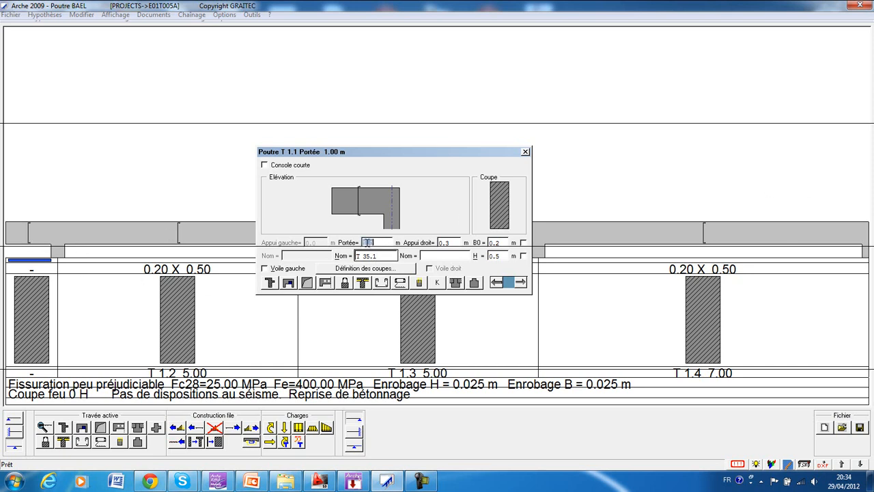
{"action": "type", "text": "1"}
{"action": "double_click", "coordinate": [454, 242]}
{"action": "type", "text": "0.22"}
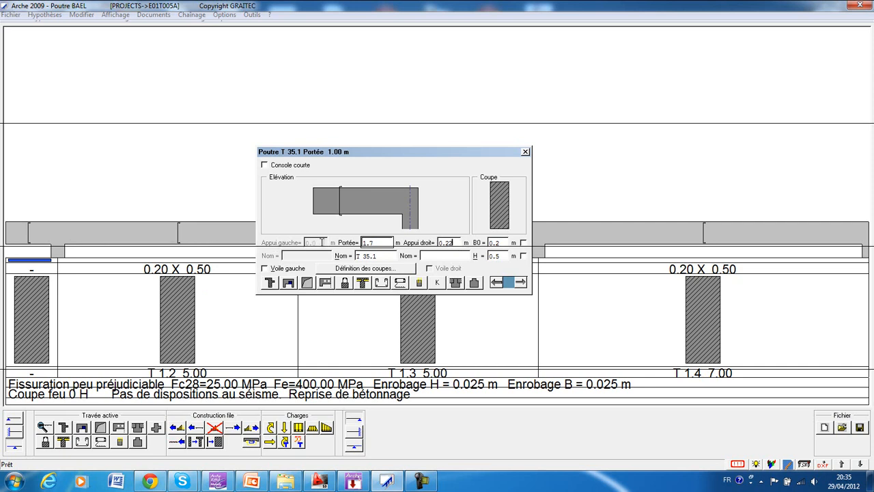
{"action": "key", "text": "Tab"}
{"action": "left_click", "coordinate": [525, 152]}
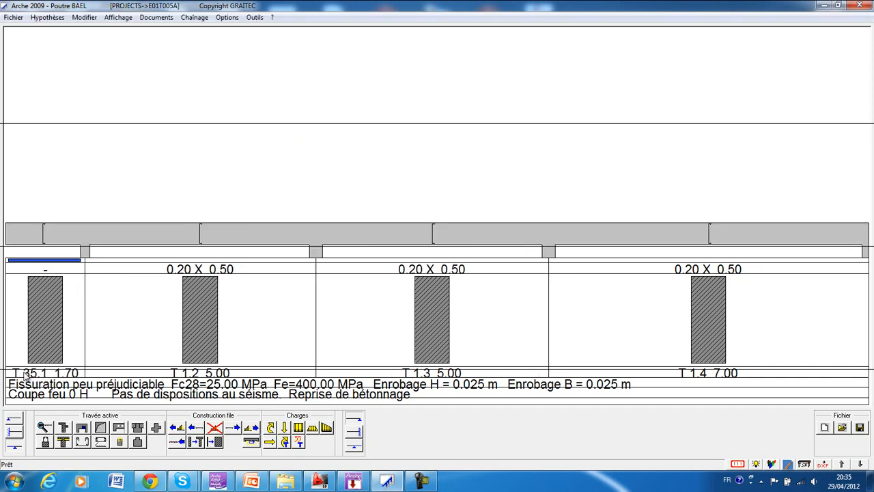
Rename the span next to the cantilever as T 35.2.
{"action": "double_click", "coordinate": [182, 242]}
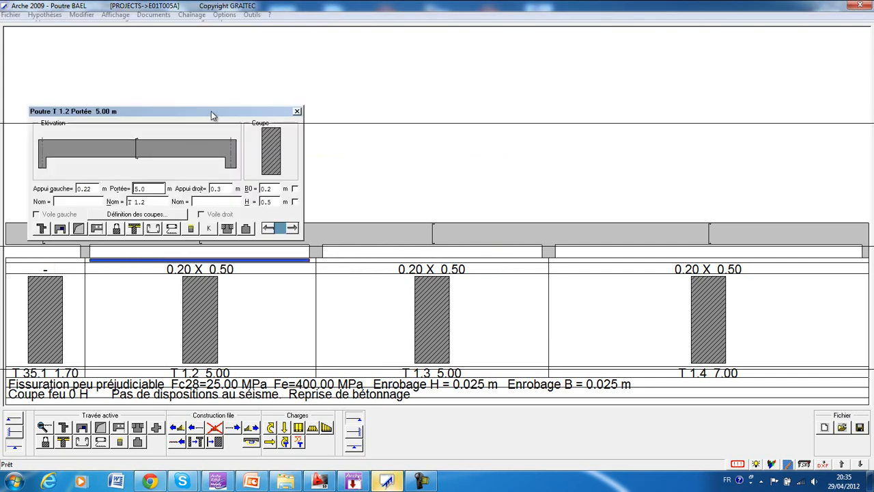
{"action": "left_click_drag", "start_coordinate": [215, 112], "coordinate": [388, 128]}
{"action": "left_click_drag", "start_coordinate": [302, 217], "coordinate": [320, 217]}
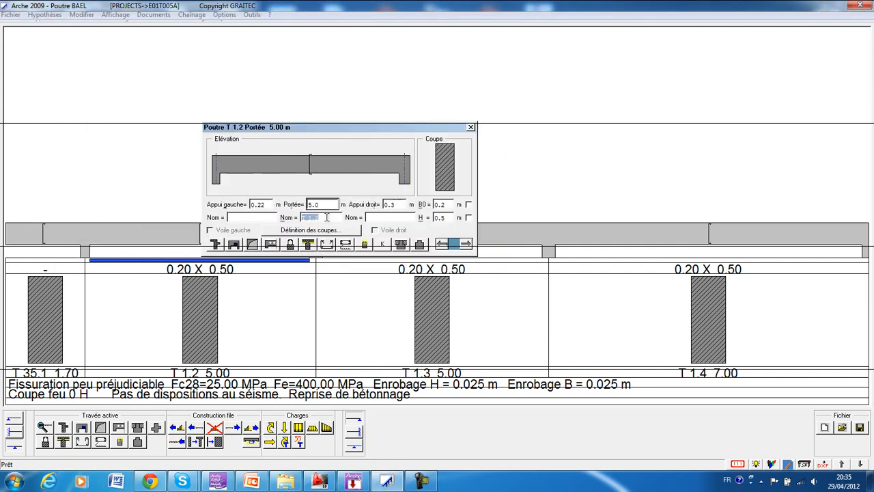
{"action": "type", "text": "T 35.2"}
{"action": "key", "text": "BackSpace"}
{"action": "key", "text": "BackSpace"}
{"action": "key", "text": "BackSpace"}
{"action": "key", "text": "BackSpace"}
{"action": "key", "text": "BackSpace"}
{"action": "key", "text": "BackSpace"}
{"action": "type", "text": "2.93"}
{"action": "key", "text": "BackSpace"}
{"action": "key", "text": "BackSpace"}
{"action": "key", "text": "BackSpace"}
{"action": "key", "text": "BackSpace"}
{"action": "type", "text": "T"}
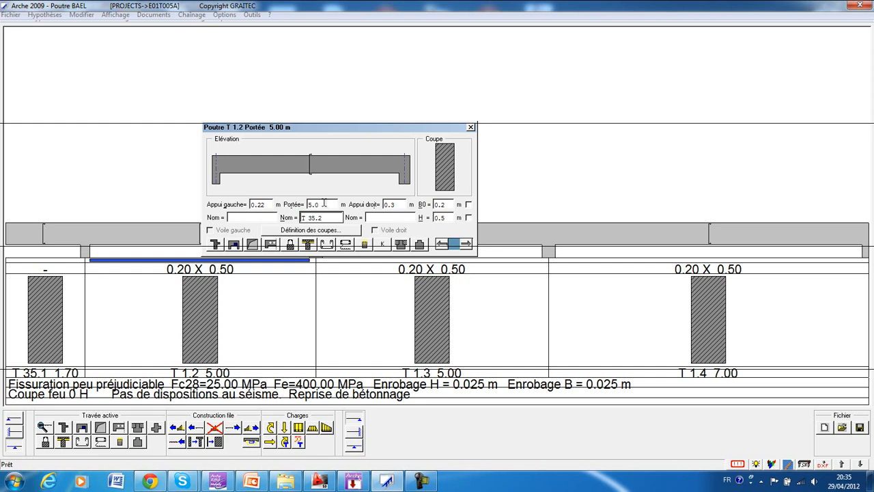
{"action": "type", "text": " 35.2"}
Set the length of span T 35.2 to 2.93 m and its right support width to 0.22 m.
{"action": "double_click", "coordinate": [318, 203]}
{"action": "type", "text": "2.93"}
{"action": "key", "text": "Return"}
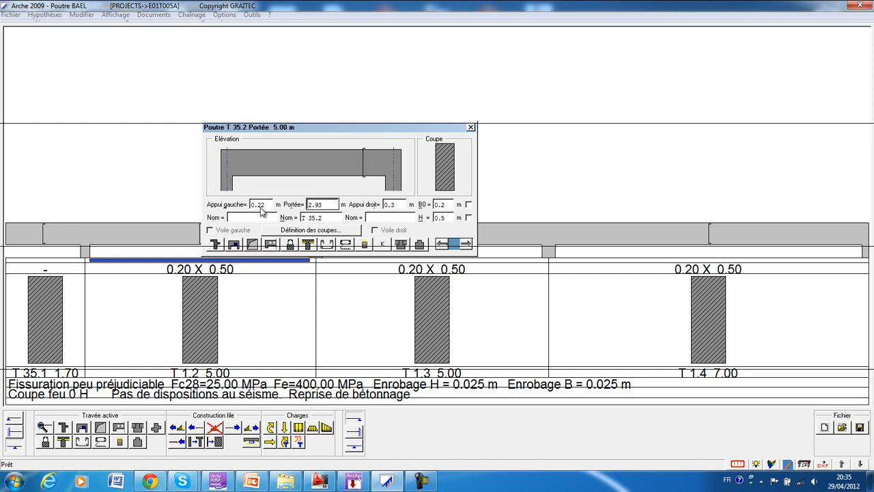
{"action": "double_click", "coordinate": [401, 204]}
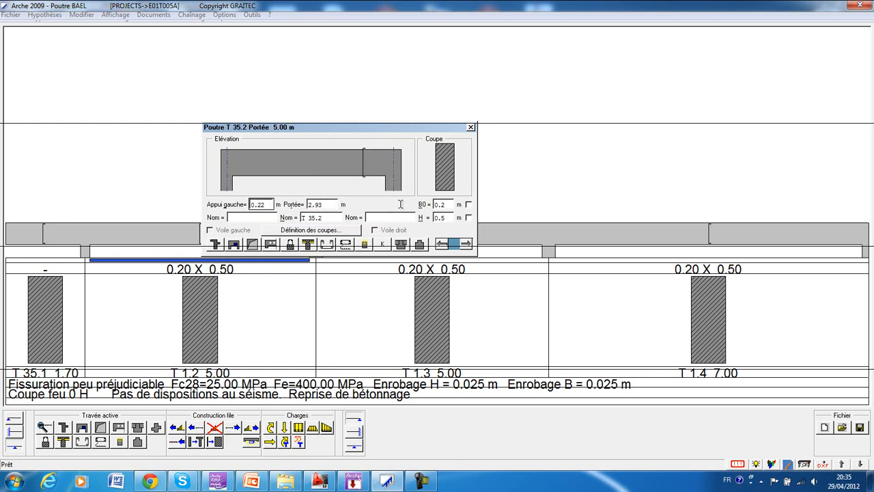
{"action": "type", "text": "0.22"}
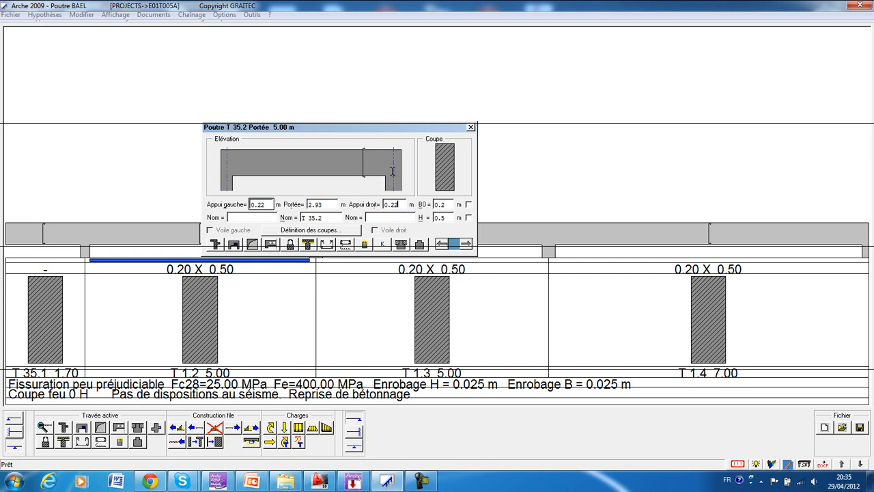
{"action": "key", "text": "Tab"}
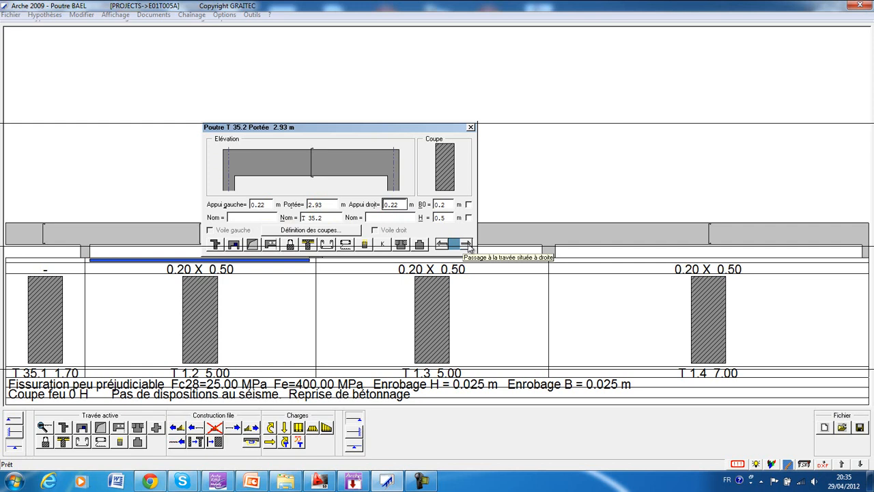
Name the third span T 35.3, and set its length to 4.63 m and its right support width to 0.22 m.
{"action": "left_click", "coordinate": [467, 244]}
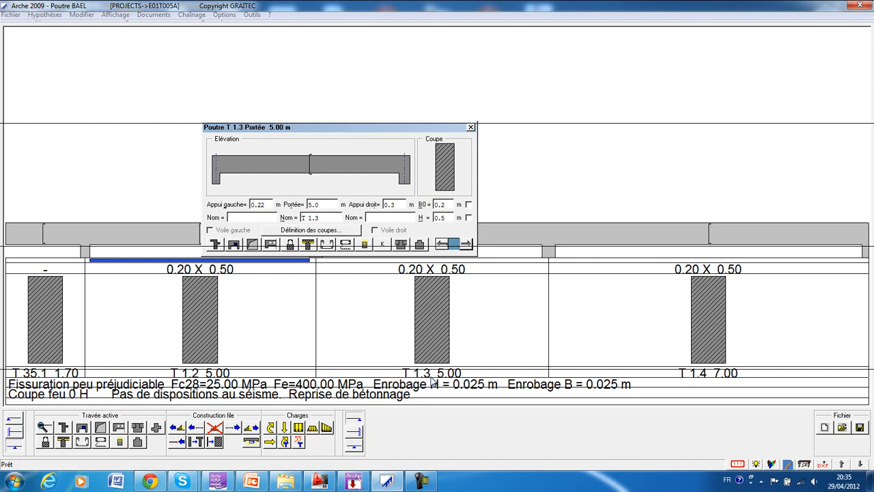
{"action": "left_click_drag", "start_coordinate": [302, 218], "coordinate": [325, 218]}
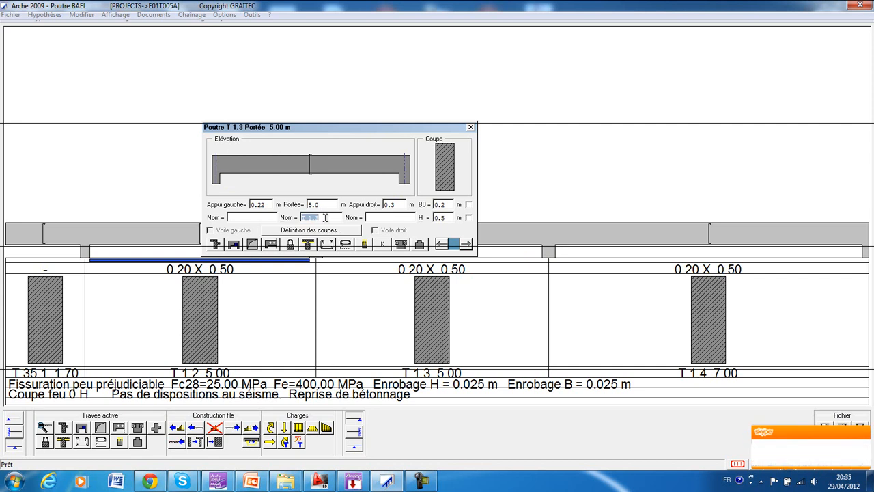
{"action": "type", "text": "T"}
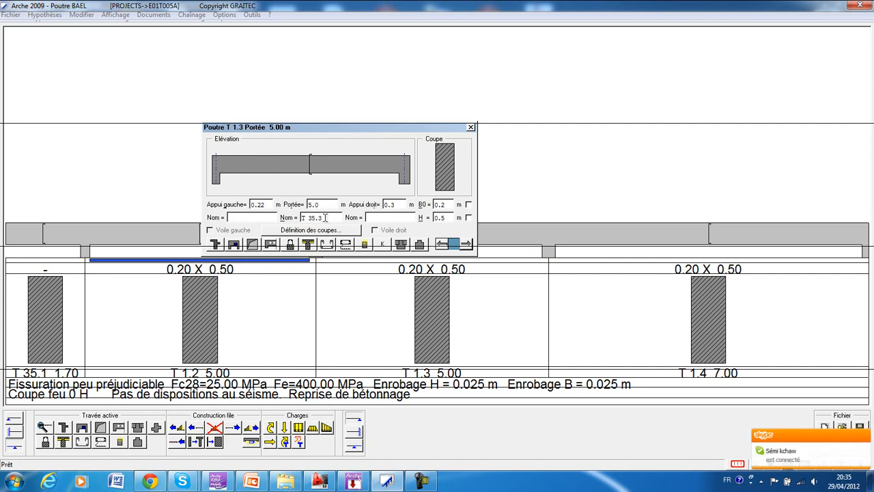
{"action": "double_click", "coordinate": [318, 204]}
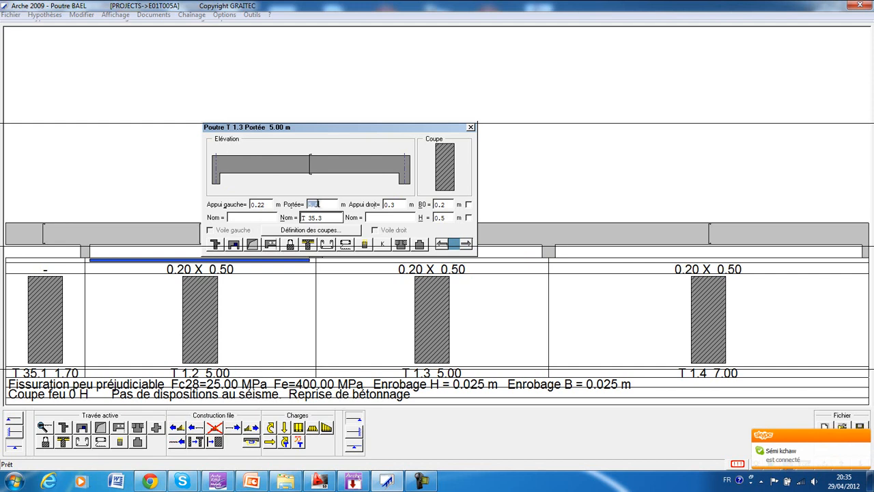
{"action": "type", "text": "4.63"}
{"action": "double_click", "coordinate": [394, 204]}
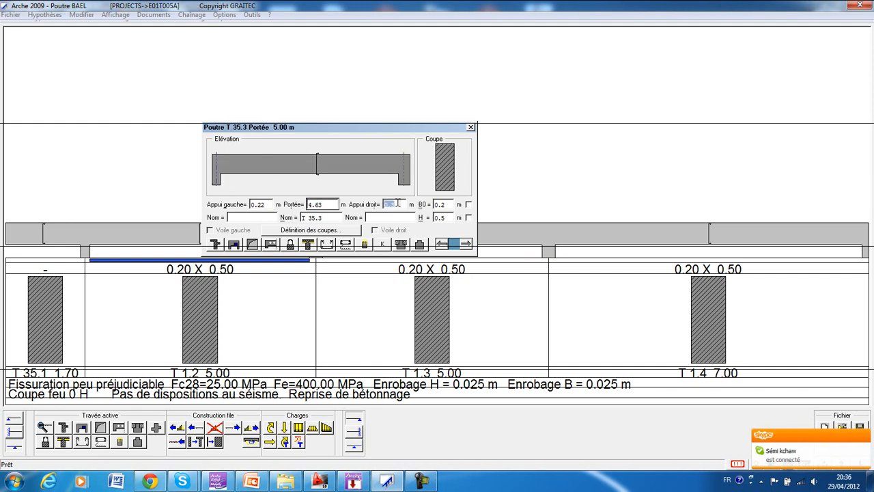
{"action": "type", "text": "0."}
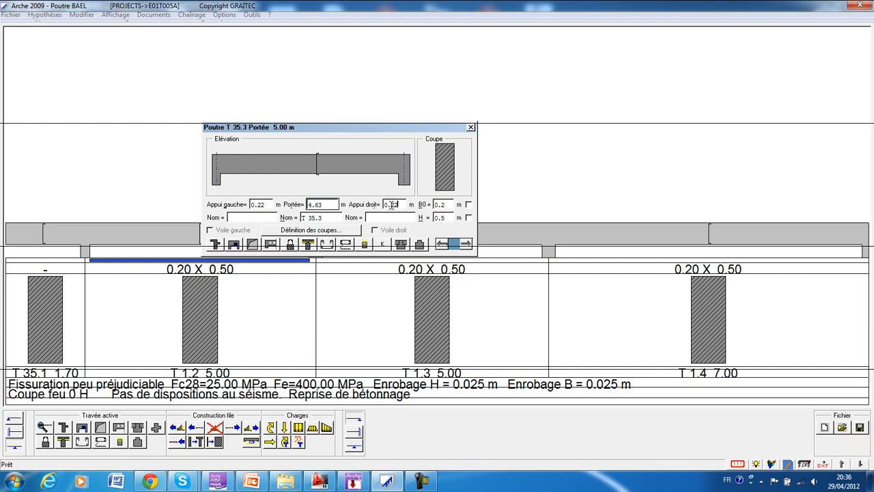
{"action": "key", "text": "Tab"}
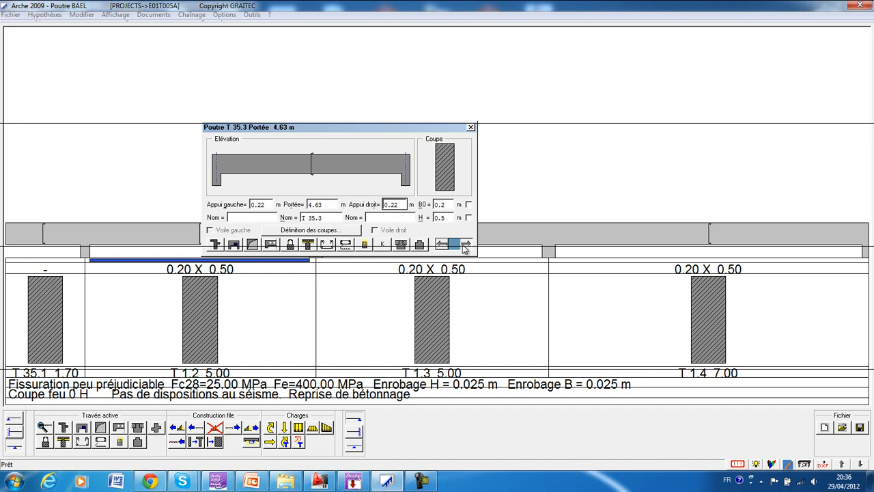
Name the last span T 35.4, set its length to 2.78 m and right support to 0.22 m, and select the cantilever T 35.1.
{"action": "left_click", "coordinate": [465, 245]}
{"action": "double_click", "coordinate": [325, 216]}
{"action": "type", "text": "T 35."}
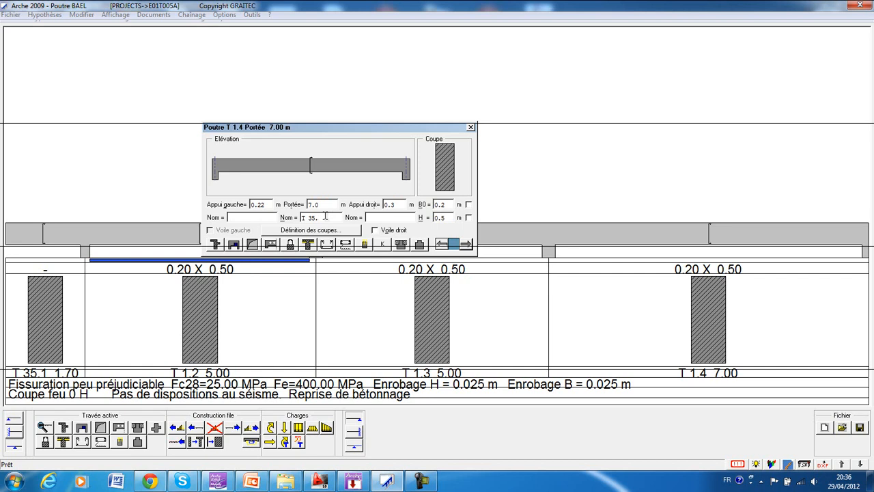
{"action": "type", "text": "4"}
{"action": "double_click", "coordinate": [322, 205]}
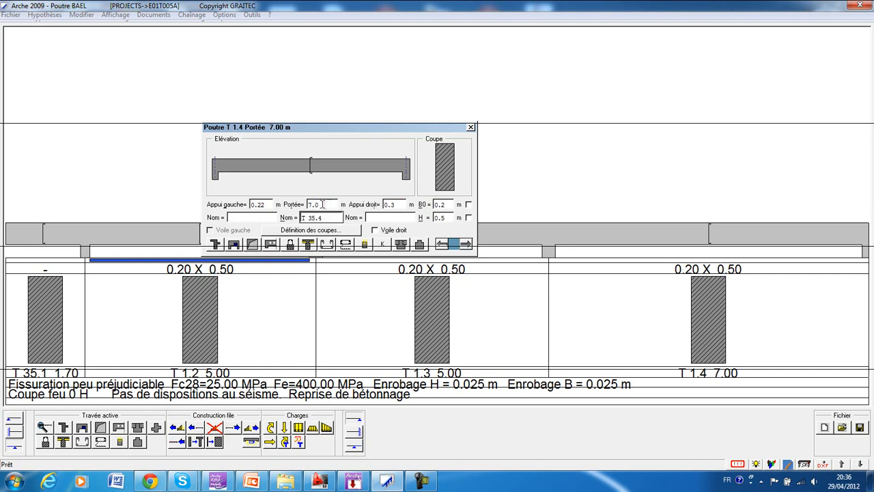
{"action": "type", "text": "2.78"}
{"action": "double_click", "coordinate": [395, 204]}
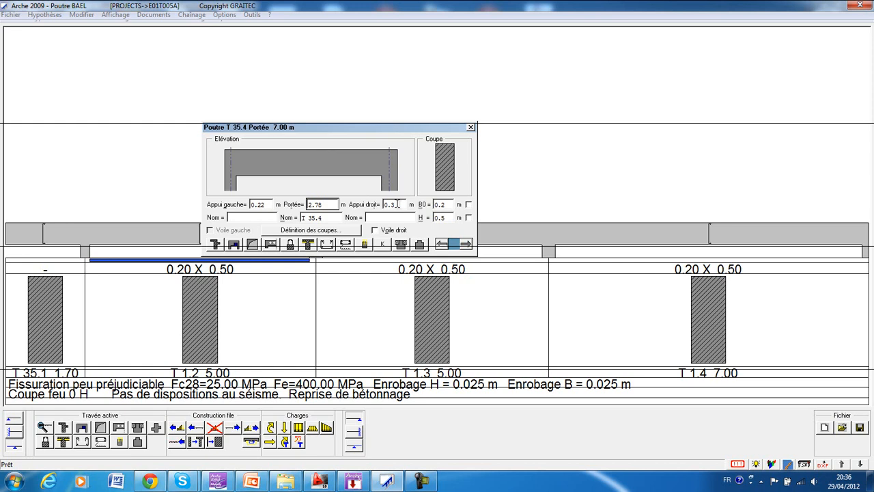
{"action": "type", "text": "0.22"}
{"action": "key", "text": "Return"}
{"action": "left_click", "coordinate": [470, 127]}
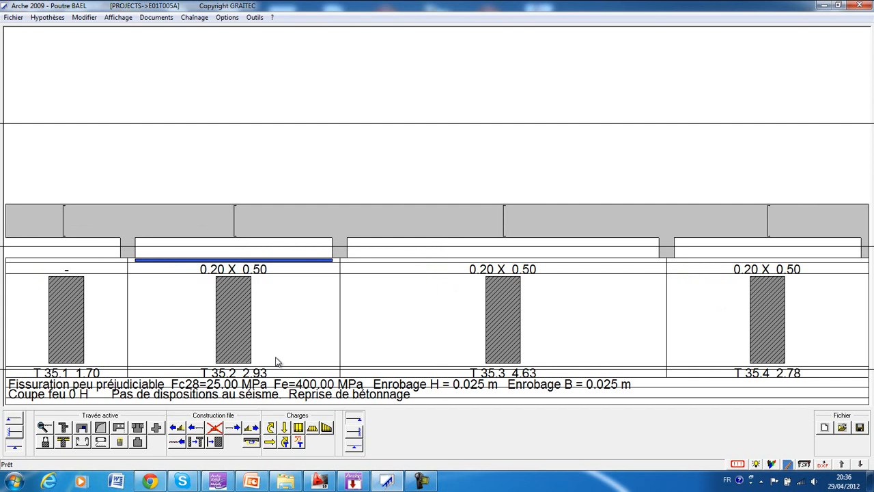
{"action": "left_click", "coordinate": [76, 321]}
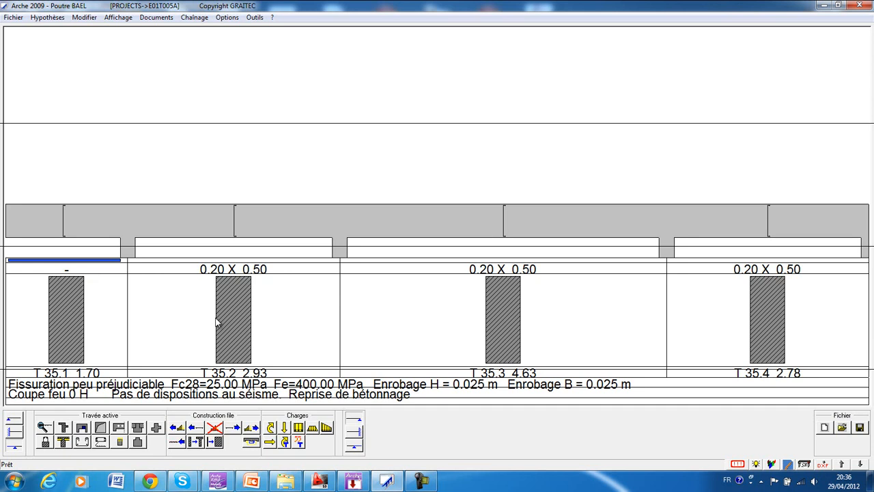
Open the section of cantilever T 35.1 and set its web width B0 to 0.07 m and height H to 0.21 m.
{"action": "double_click", "coordinate": [80, 323]}
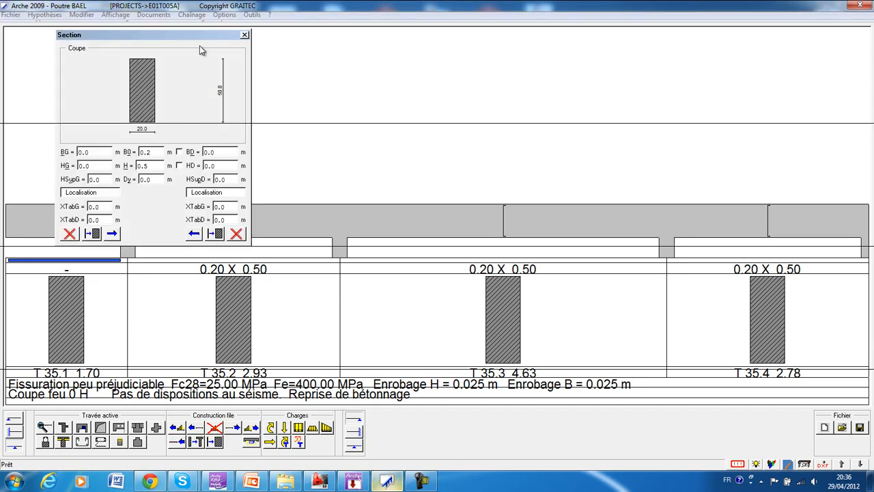
{"action": "left_click_drag", "start_coordinate": [164, 36], "coordinate": [515, 132]}
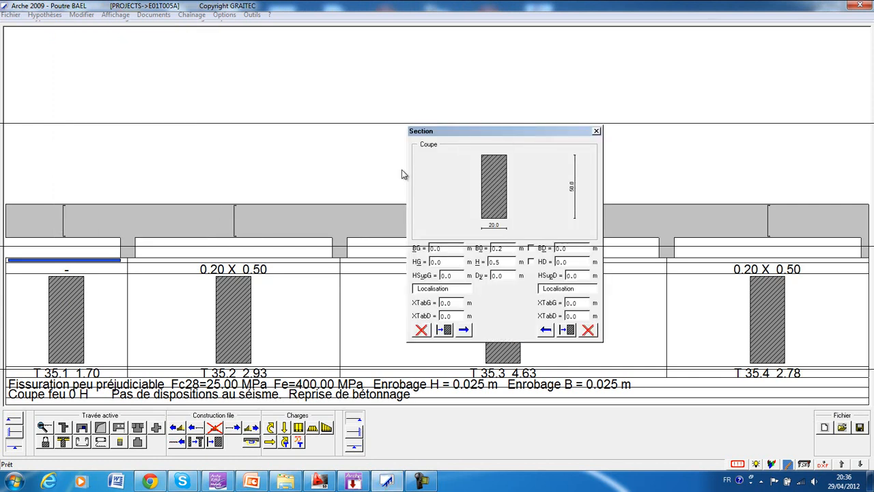
{"action": "double_click", "coordinate": [512, 248]}
{"action": "type", "text": "0.07"}
{"action": "key", "text": "Tab"}
{"action": "type", "text": "0.21"}
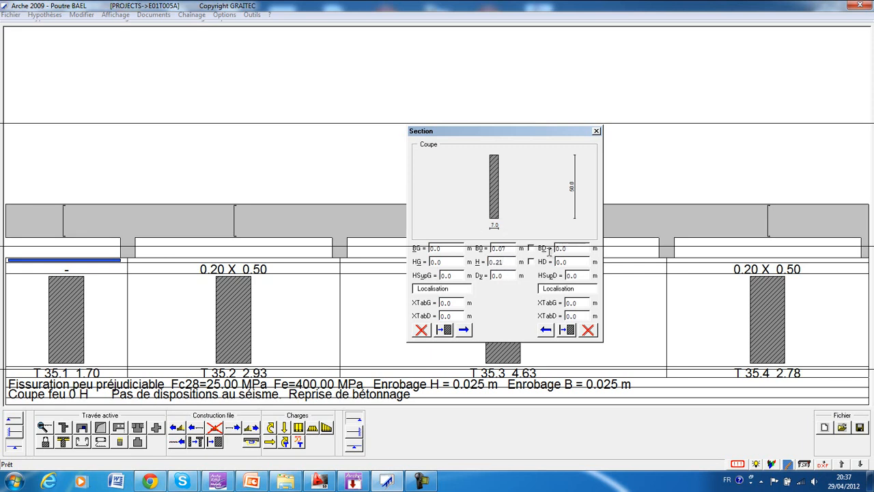
Give the section a right flange 0.135 m wide and 0.05 m thick, and copy it to the left side to form a T.
{"action": "double_click", "coordinate": [575, 248]}
{"action": "type", "text": "0."}
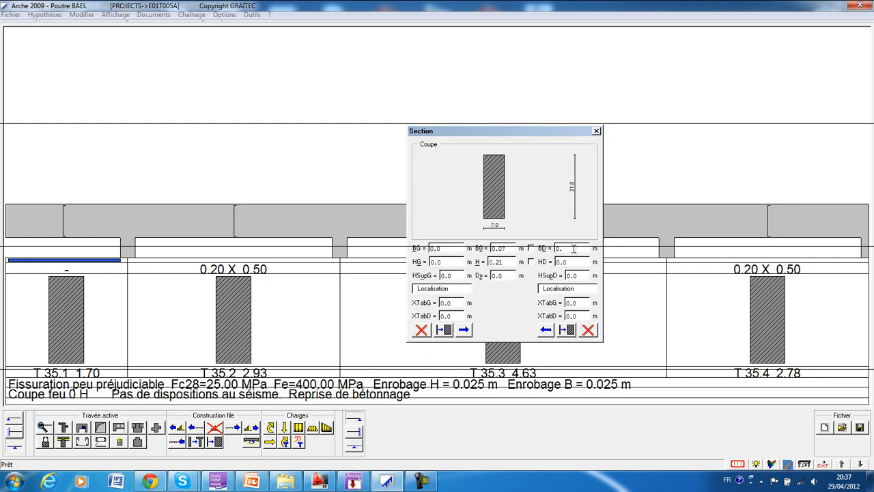
{"action": "type", "text": "135"}
{"action": "double_click", "coordinate": [571, 262]}
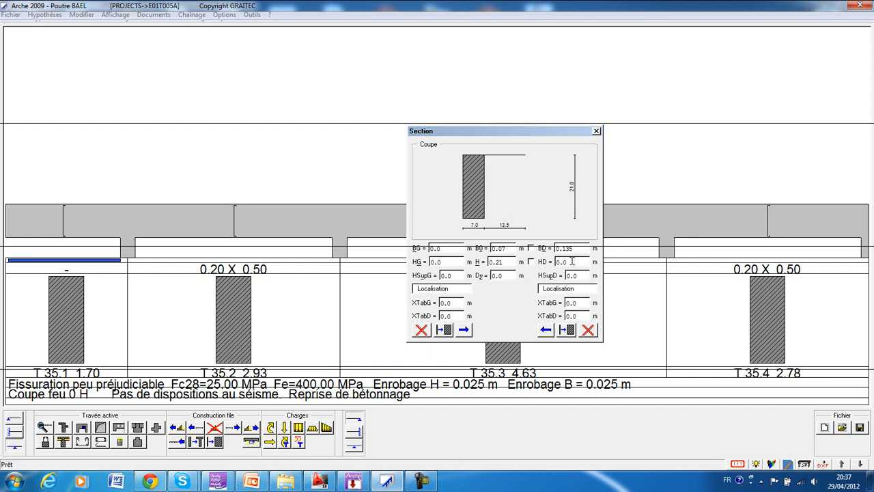
{"action": "type", "text": "0"}
{"action": "left_click", "coordinate": [595, 257]}
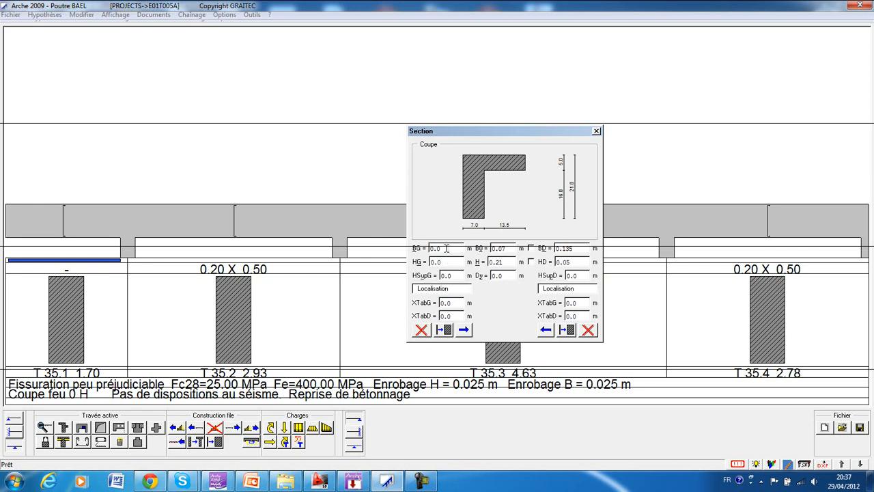
{"action": "left_click", "coordinate": [545, 330]}
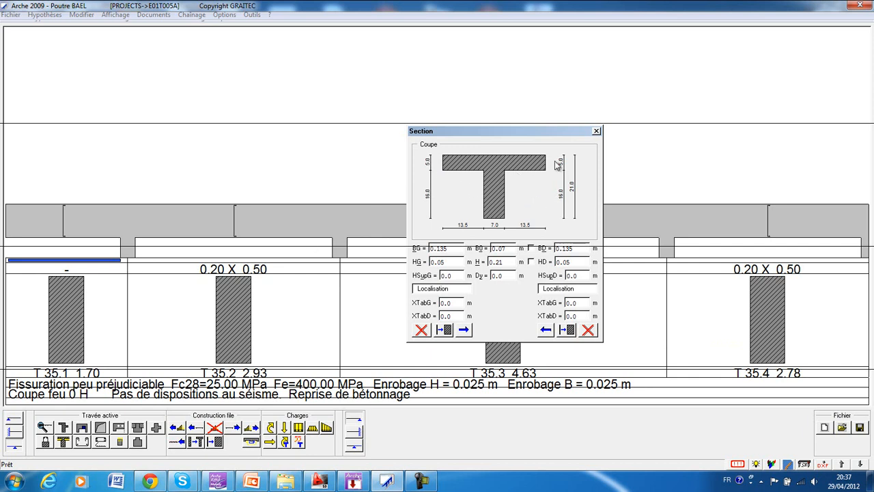
{"action": "left_click", "coordinate": [596, 130]}
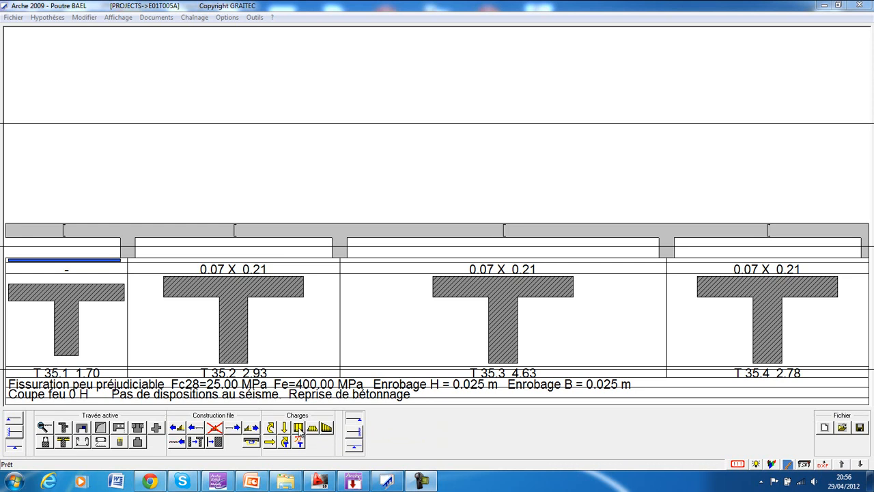
Create a new distributed load on cantilever T 35.1, and check beam T 35 in Arche Ossature before returning to Poutre BAEL.
{"action": "left_click", "coordinate": [299, 432]}
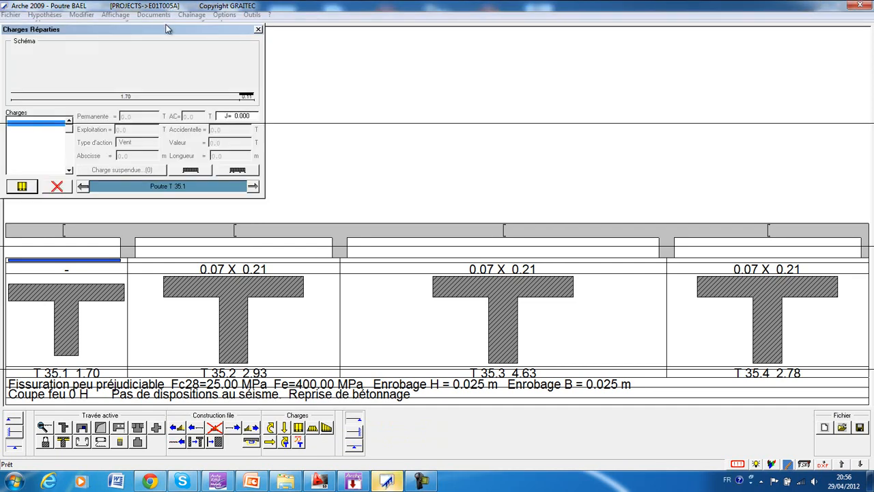
{"action": "left_click_drag", "start_coordinate": [154, 30], "coordinate": [400, 156]}
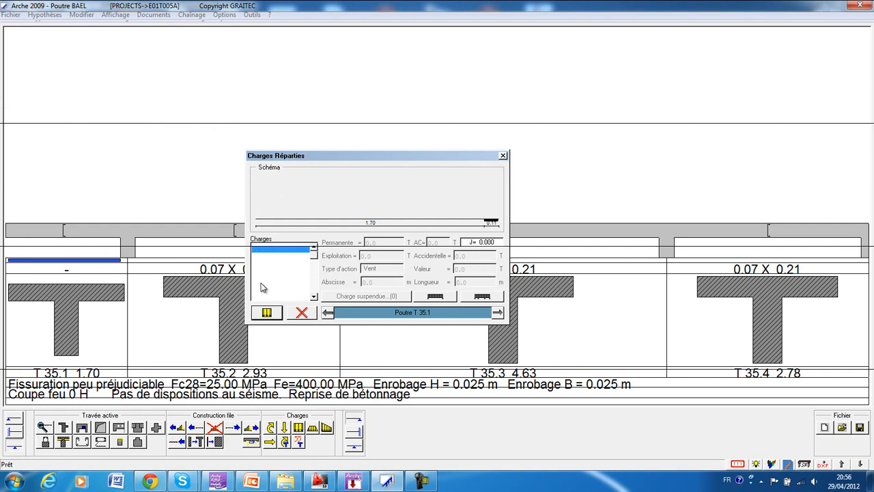
{"action": "left_click", "coordinate": [266, 313]}
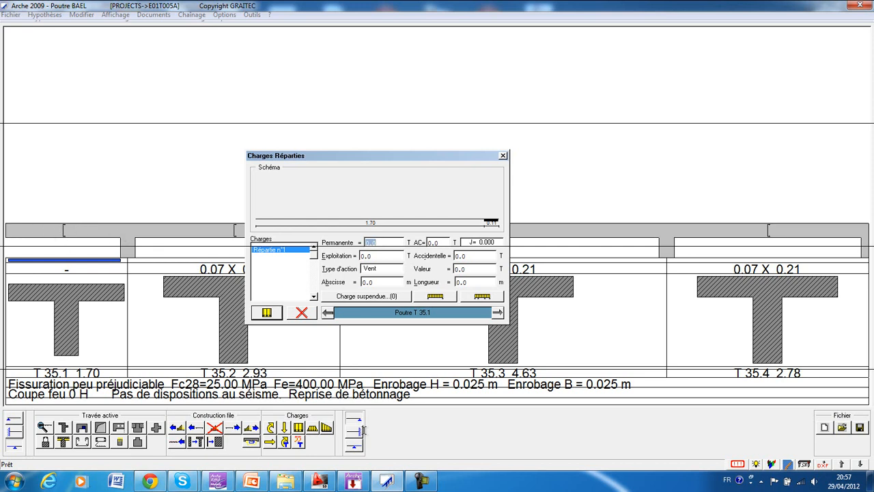
{"action": "left_click", "coordinate": [353, 482]}
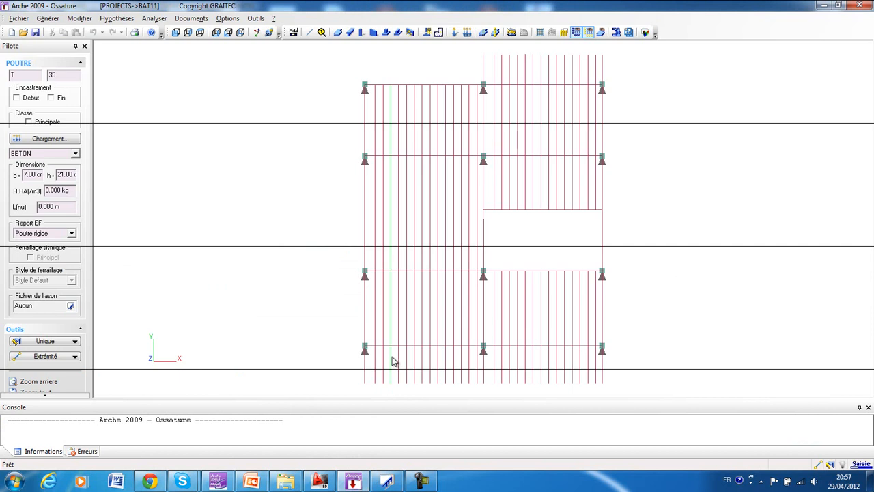
{"action": "left_click", "coordinate": [386, 481]}
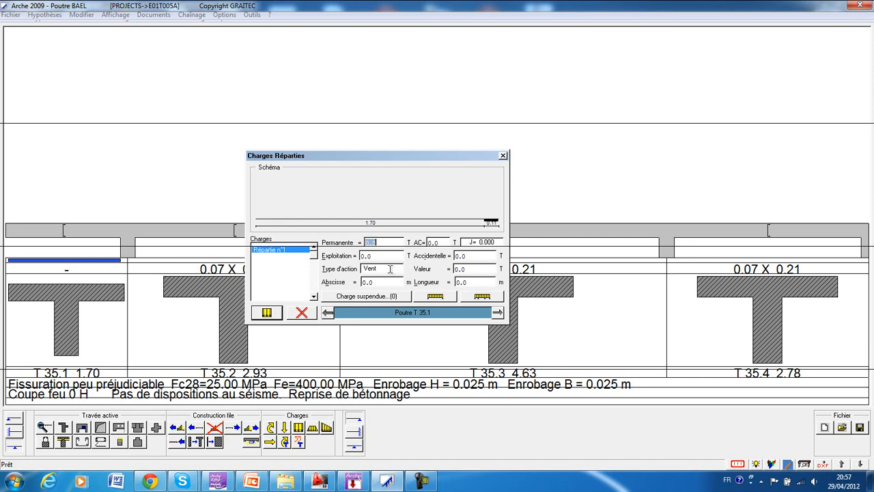
Set the cantilever's load to 0.19 T permanent and 0.12 T live over its whole length, and review its load list.
{"action": "left_click", "coordinate": [386, 244]}
{"action": "double_click", "coordinate": [384, 242]}
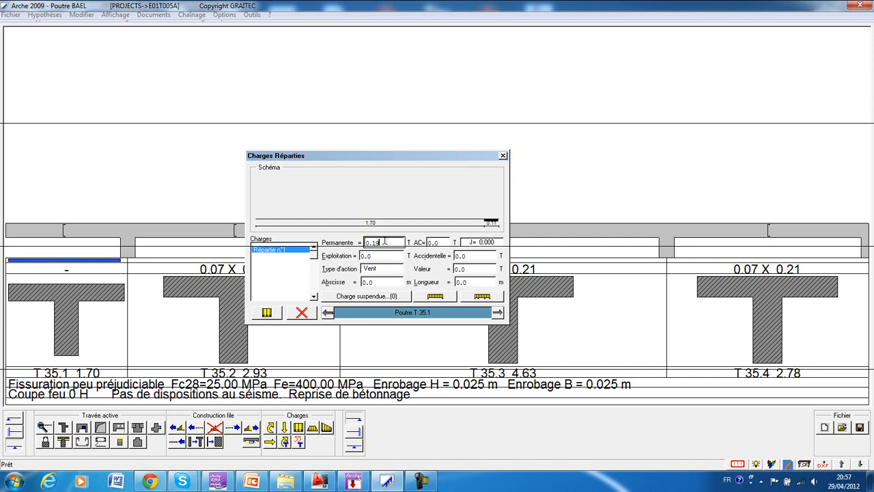
{"action": "double_click", "coordinate": [383, 256]}
{"action": "type", "text": "0.12"}
{"action": "left_click", "coordinate": [433, 297]}
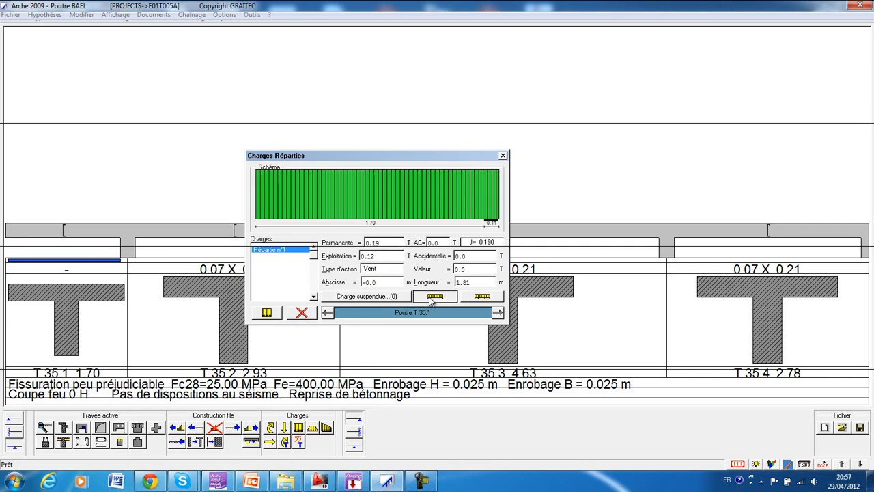
{"action": "left_click", "coordinate": [502, 156]}
{"action": "double_click", "coordinate": [81, 151]}
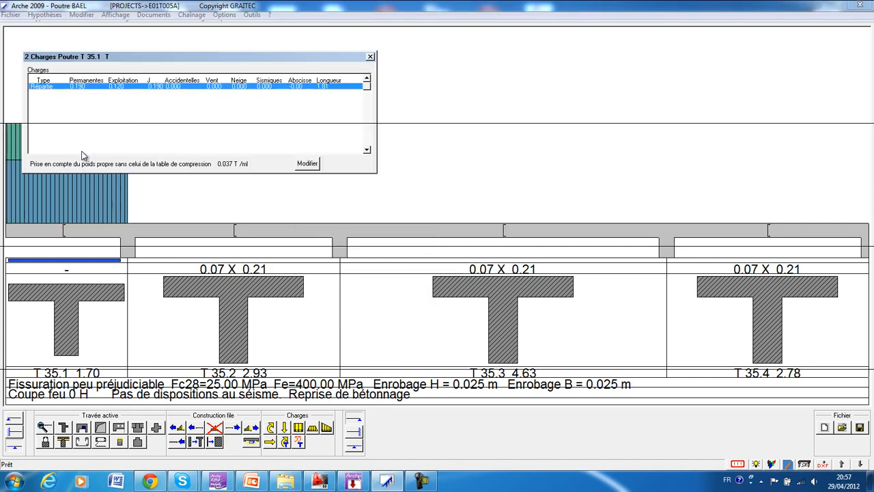
{"action": "left_click", "coordinate": [370, 57]}
Add a distributed load to span T 35.2 with a permanent value of 0.19 T.
{"action": "left_click", "coordinate": [220, 232]}
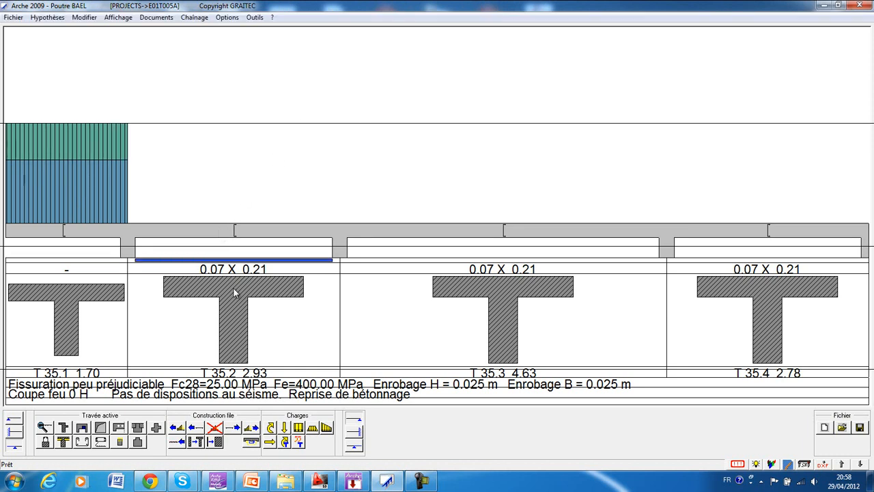
{"action": "left_click", "coordinate": [299, 430]}
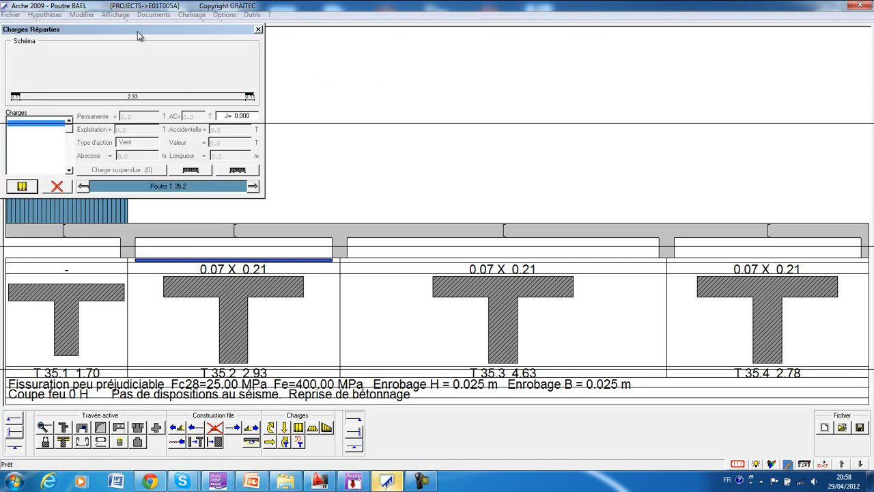
{"action": "left_click_drag", "start_coordinate": [433, 134], "coordinate": [433, 144]}
{"action": "left_click", "coordinate": [325, 301]}
{"action": "double_click", "coordinate": [441, 230]}
{"action": "type", "text": "0.010"}
{"action": "key", "text": "BackSpace"}
{"action": "key", "text": "BackSpace"}
{"action": "key", "text": "BackSpace"}
{"action": "type", "text": "19"}
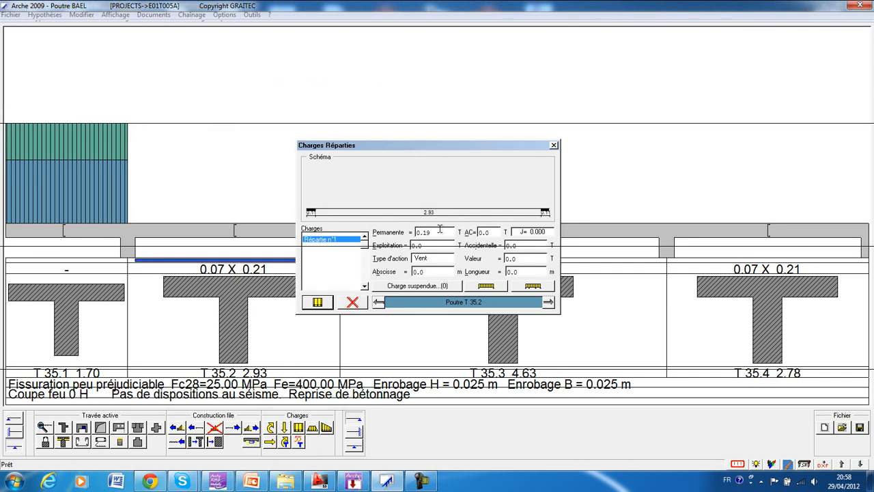
Set the live value of T 35.2's distributed load to 0.05 T and extend the load over the entire span including supports.
{"action": "left_click", "coordinate": [424, 245]}
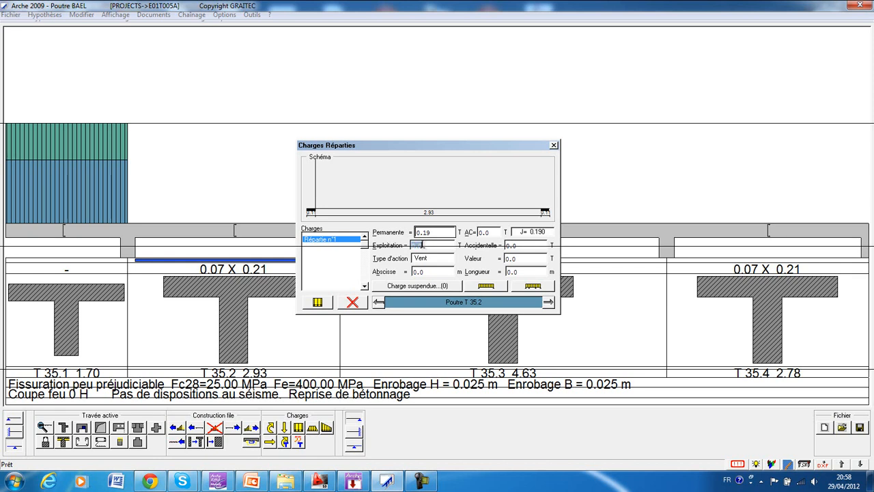
{"action": "type", "text": "5"}
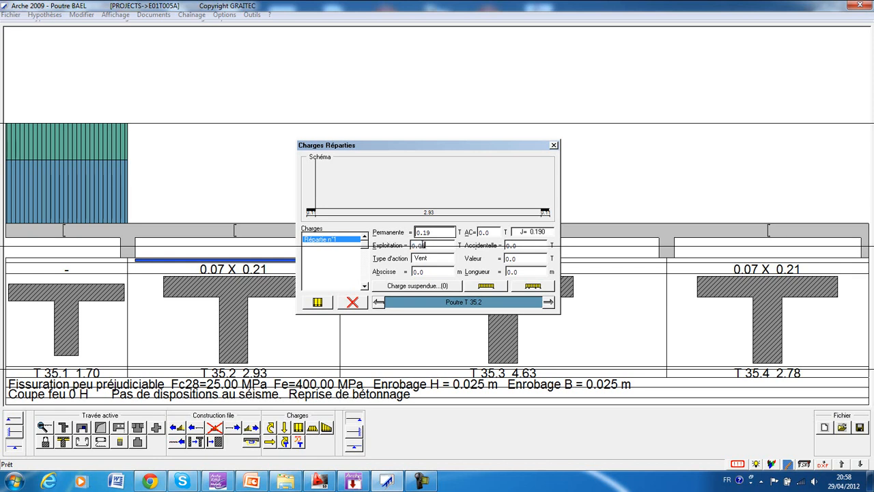
{"action": "left_click", "coordinate": [479, 287]}
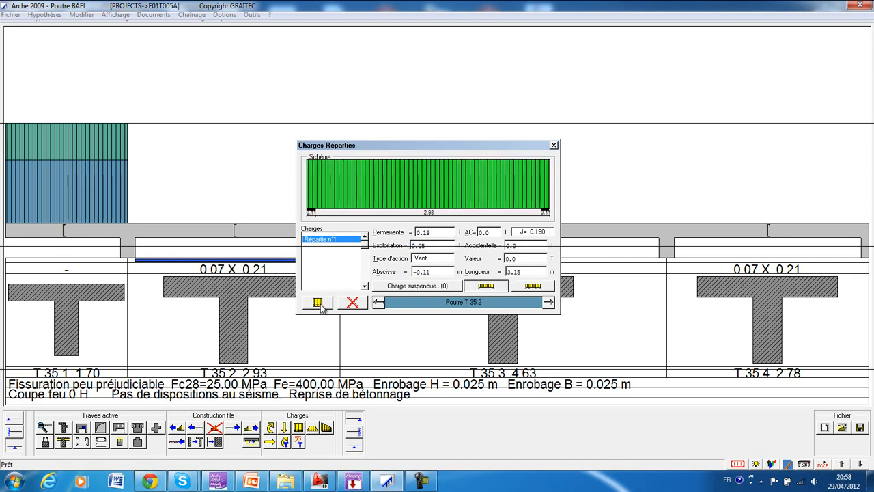
{"action": "left_click", "coordinate": [554, 146]}
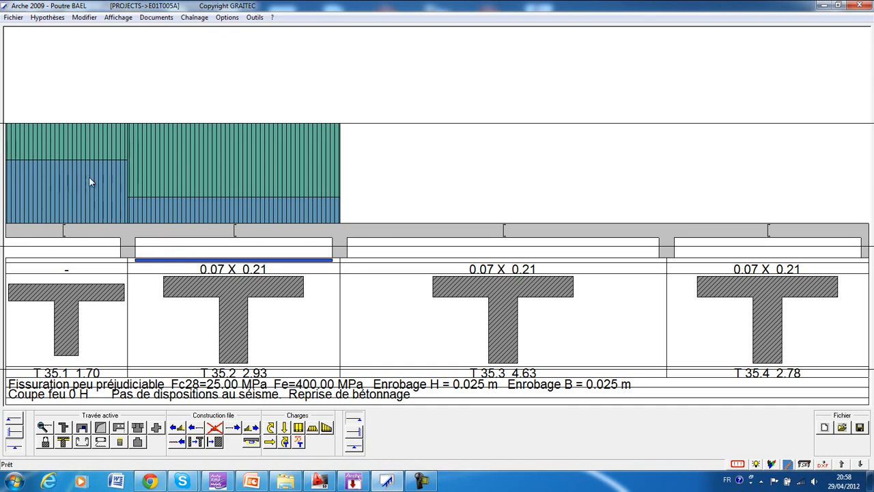
Add a distributed load of 0.21 T permanent and 0.05 T live over the full length of span T 35.3.
{"action": "left_click", "coordinate": [441, 226]}
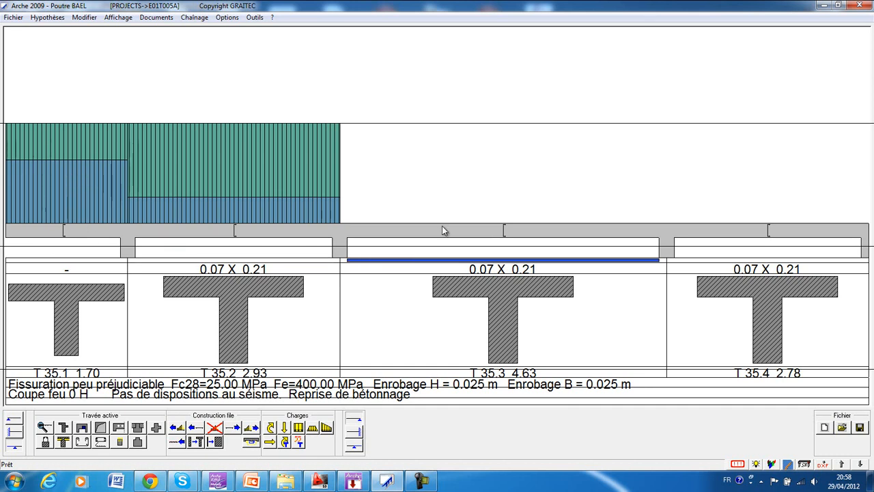
{"action": "left_click", "coordinate": [298, 427]}
{"action": "left_click_drag", "start_coordinate": [145, 30], "coordinate": [367, 167]}
{"action": "left_click", "coordinate": [244, 324]}
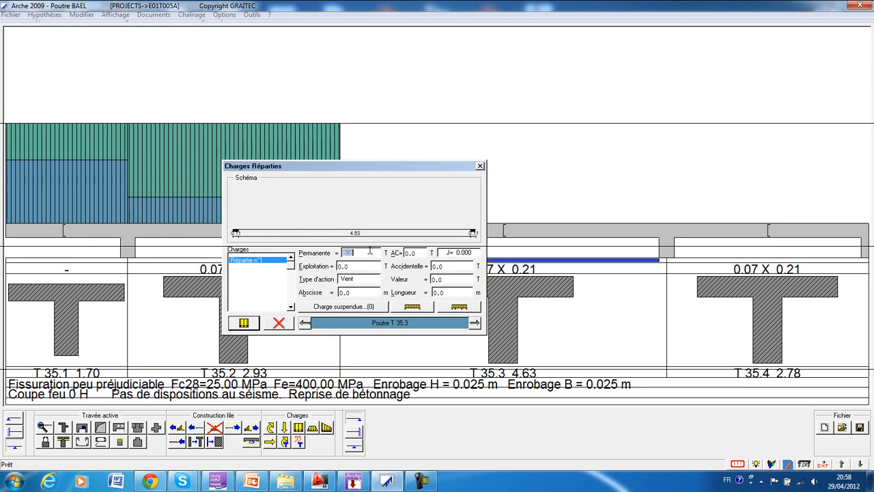
{"action": "type", "text": "0.21"}
{"action": "left_click", "coordinate": [407, 253]}
{"action": "double_click", "coordinate": [355, 266]}
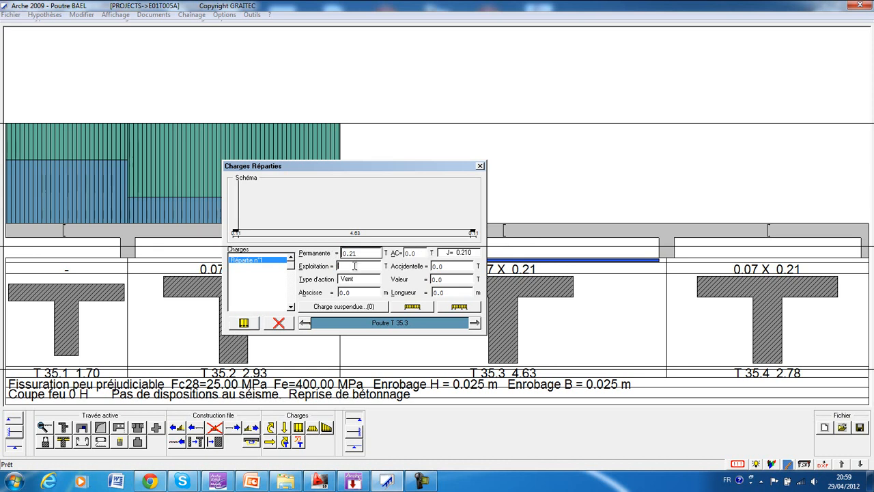
{"action": "type", "text": "0.05"}
{"action": "left_click", "coordinate": [409, 308]}
{"action": "left_click", "coordinate": [480, 166]}
Add a distributed load of 0.19 T permanent and 0.05 T live over the full length of span T 35.4.
{"action": "left_click", "coordinate": [703, 226]}
{"action": "left_click", "coordinate": [298, 427]}
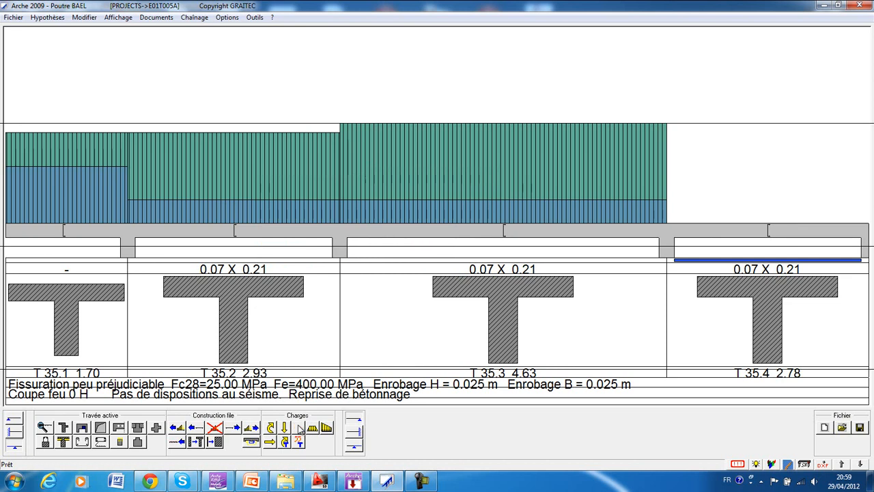
{"action": "left_click_drag", "start_coordinate": [193, 30], "coordinate": [410, 169]}
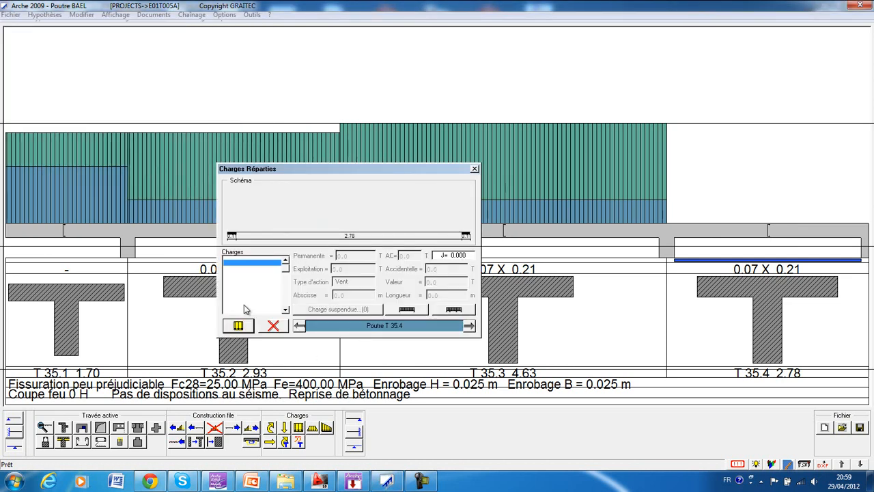
{"action": "left_click", "coordinate": [238, 327]}
{"action": "double_click", "coordinate": [354, 255]}
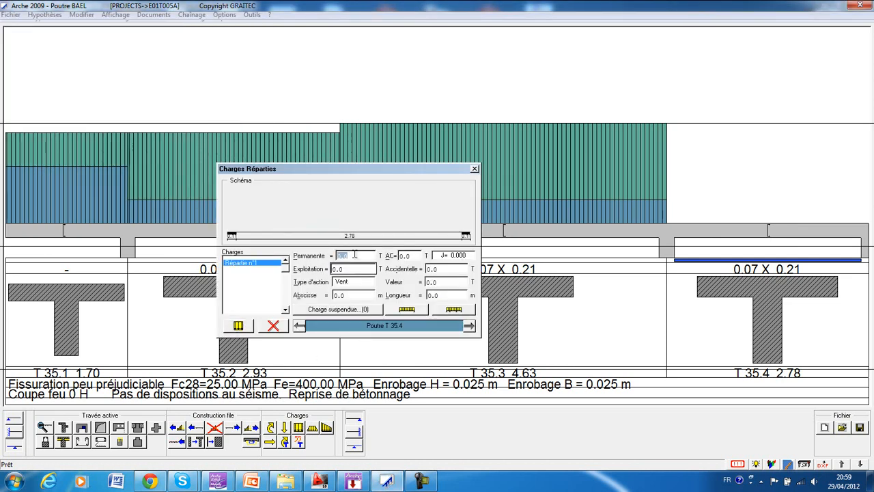
{"action": "type", "text": "0.19"}
{"action": "double_click", "coordinate": [350, 269]}
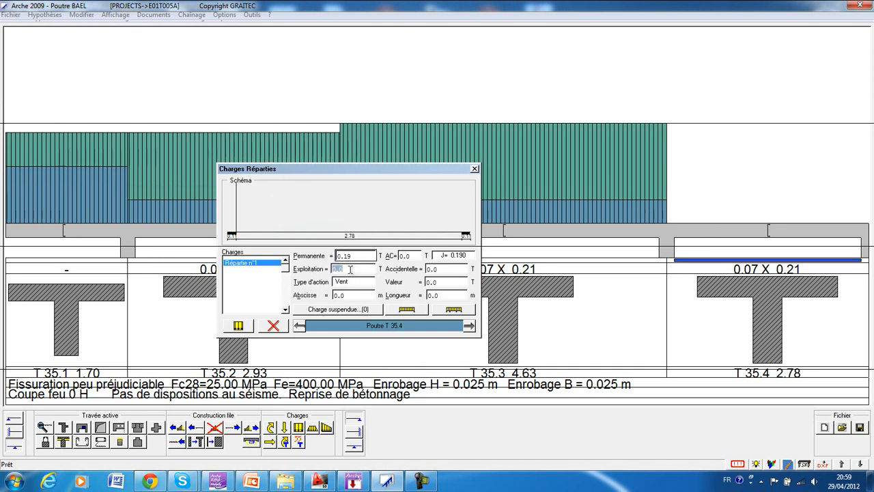
{"action": "type", "text": "0."}
{"action": "left_click", "coordinate": [407, 309]}
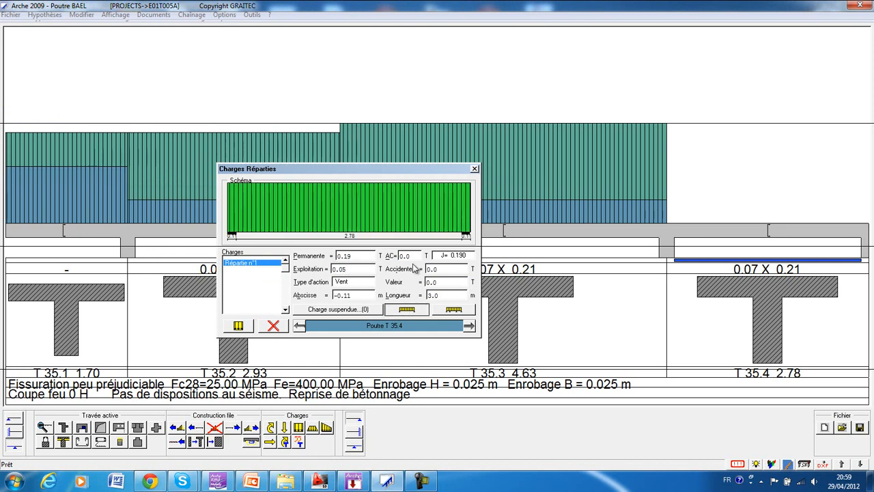
{"action": "left_click", "coordinate": [476, 169]}
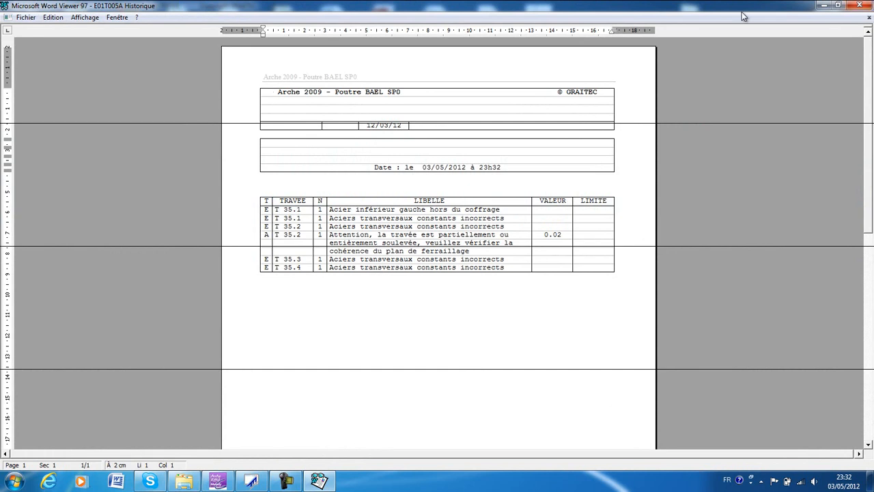
Close the calculation history report and display the beam's bending moment and shear force diagrams.
{"action": "left_click", "coordinate": [866, 5]}
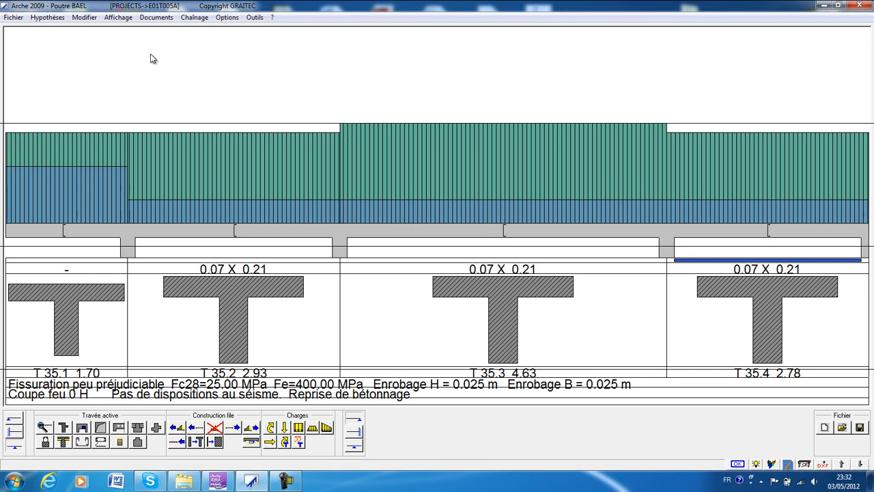
{"action": "left_click", "coordinate": [117, 19]}
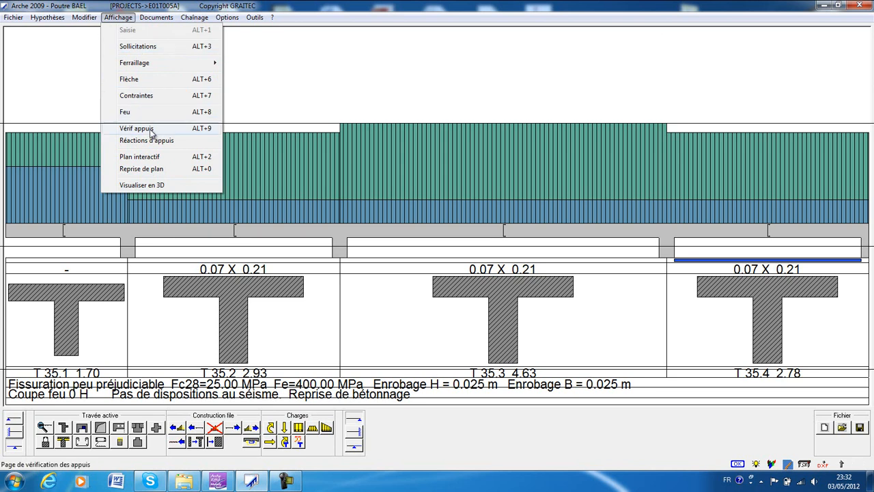
{"action": "left_click", "coordinate": [145, 52]}
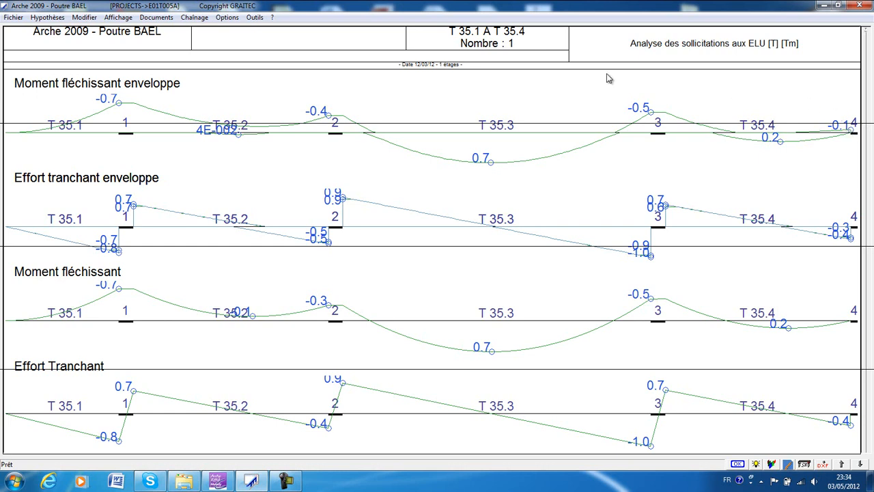
Check the support moment reduction coefficients in the calculation assumptions and leave them as they are.
{"action": "left_click", "coordinate": [46, 19]}
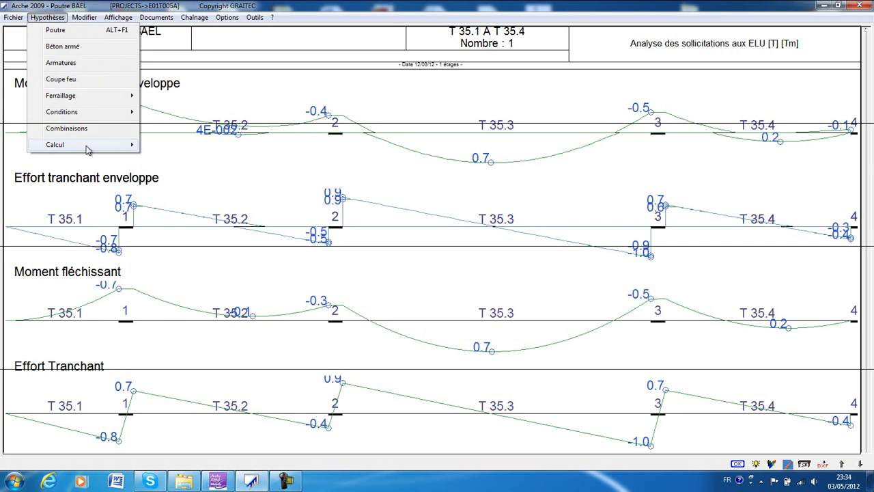
{"action": "mouse_move", "coordinate": [88, 145]}
{"action": "left_click", "coordinate": [169, 146]}
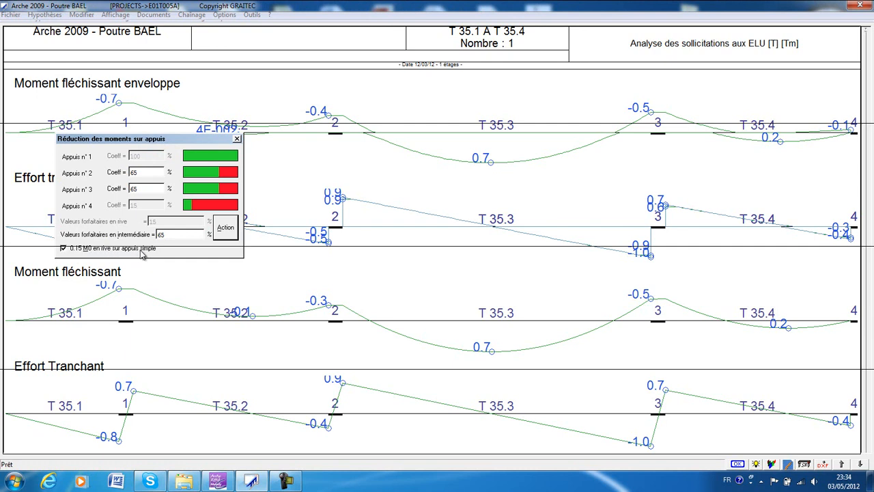
{"action": "left_click", "coordinate": [237, 139]}
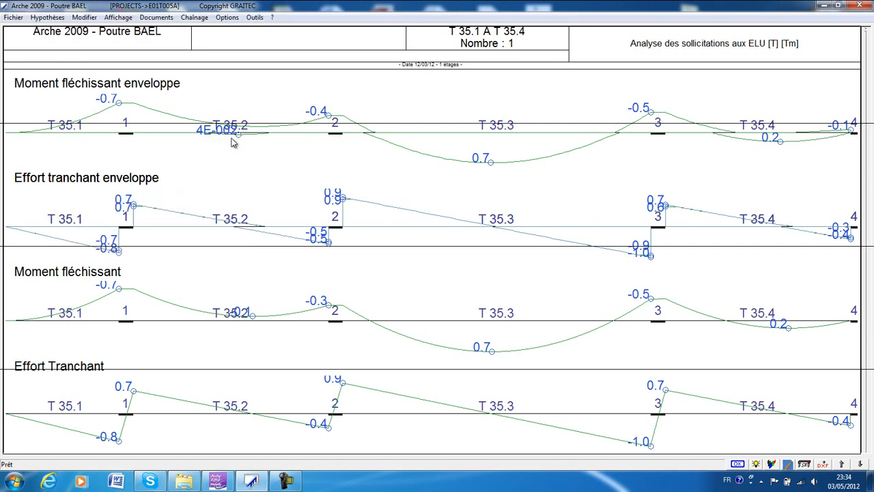
Display the beam's deflection analysis, followed by its serviceability (ELS) stress analysis for reinforcement and concrete.
{"action": "left_click", "coordinate": [117, 17]}
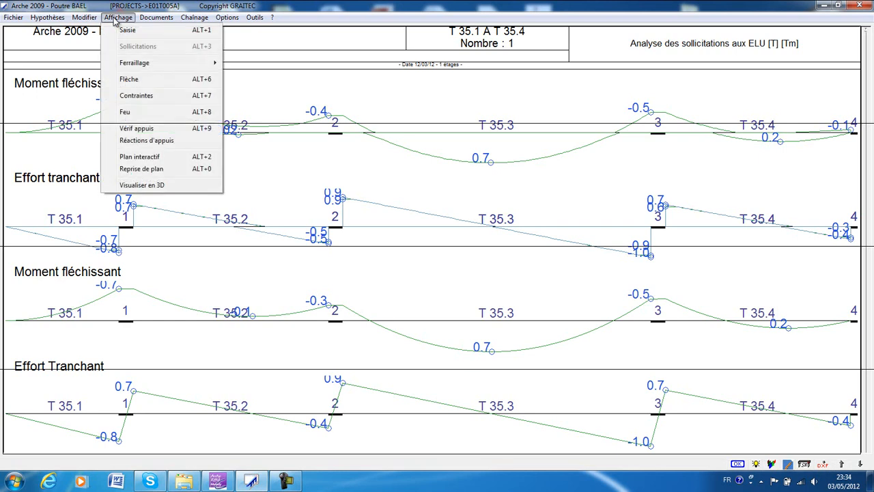
{"action": "left_click", "coordinate": [147, 84]}
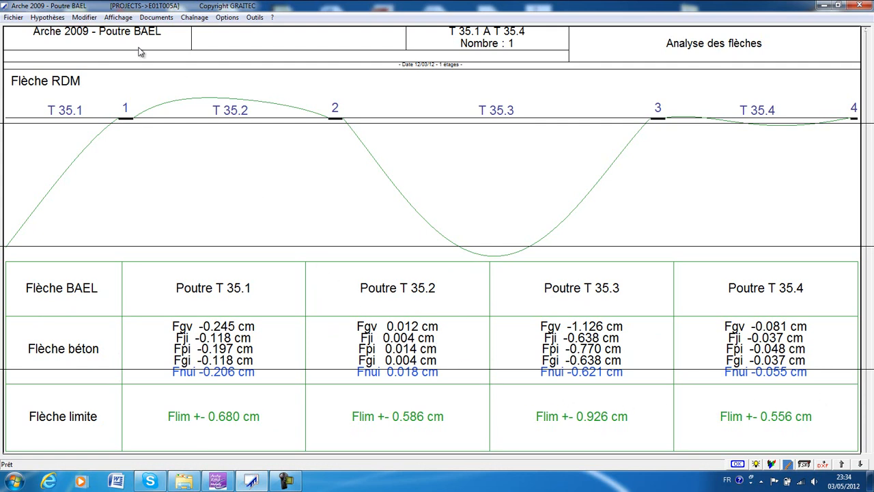
{"action": "left_click", "coordinate": [118, 17]}
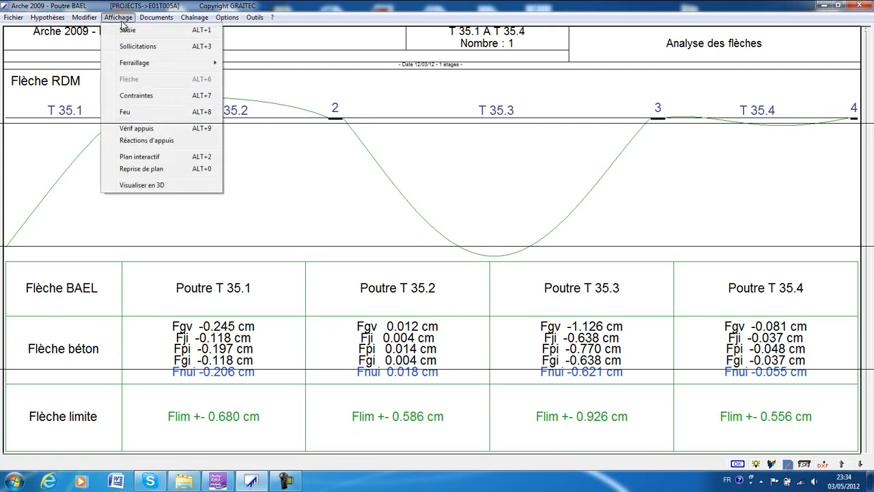
{"action": "left_click", "coordinate": [148, 99]}
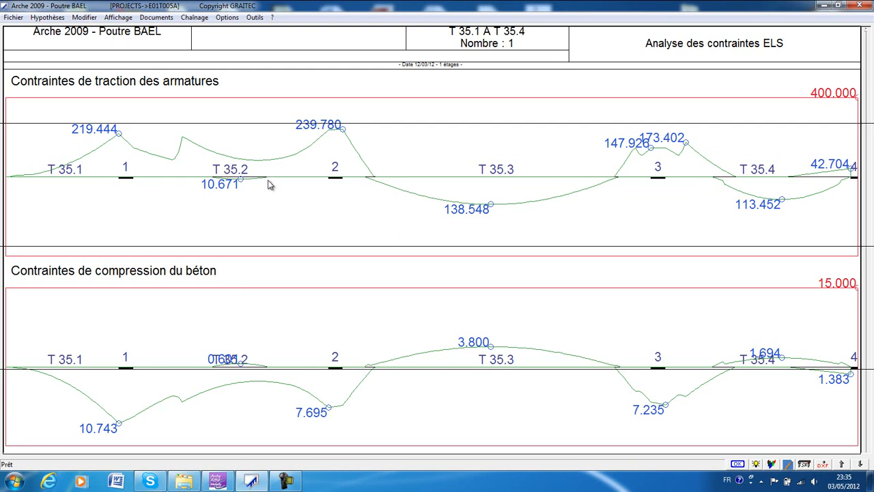
Display the support verification table, followed by the support reactions per load case.
{"action": "left_click", "coordinate": [123, 18]}
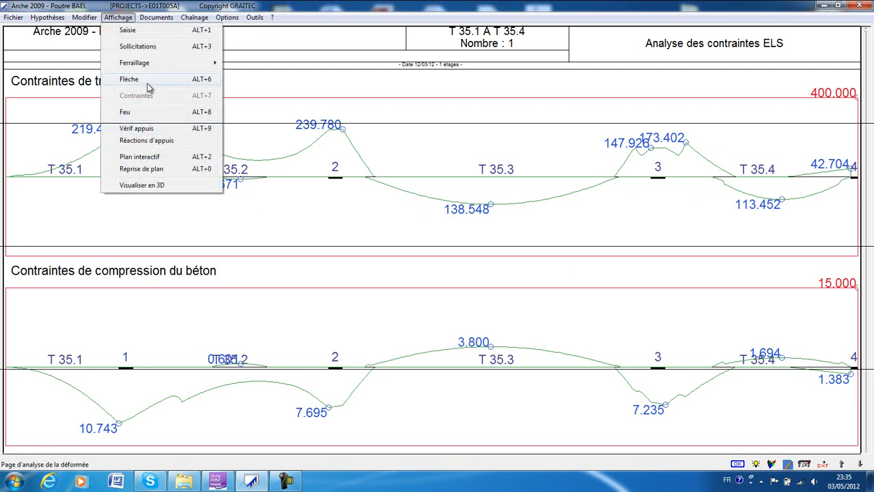
{"action": "left_click", "coordinate": [159, 129]}
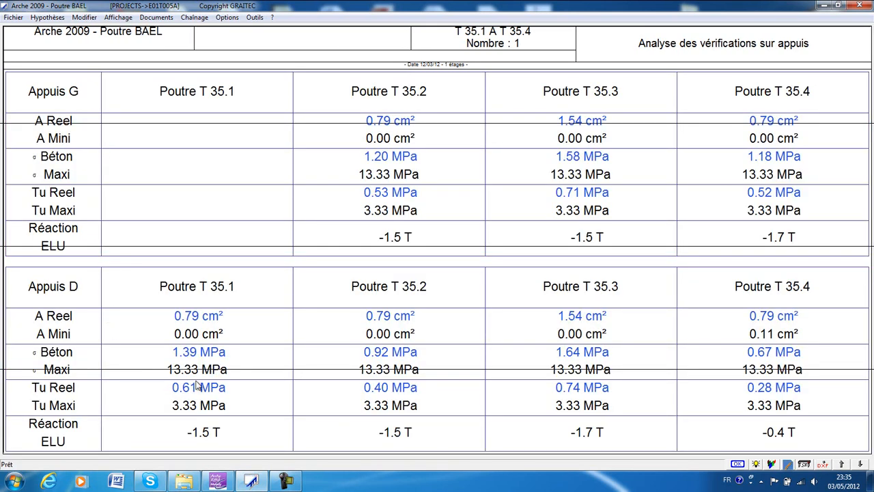
{"action": "left_click", "coordinate": [111, 21]}
{"action": "left_click", "coordinate": [138, 140]}
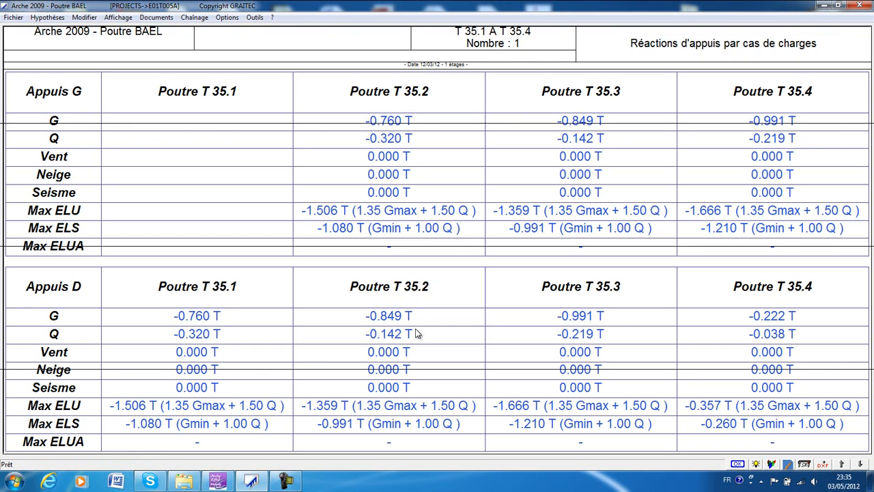
Open the interactive reinforcement plan and examine T 35.1's elevation, section A-A and bar schedule.
{"action": "left_click", "coordinate": [121, 18]}
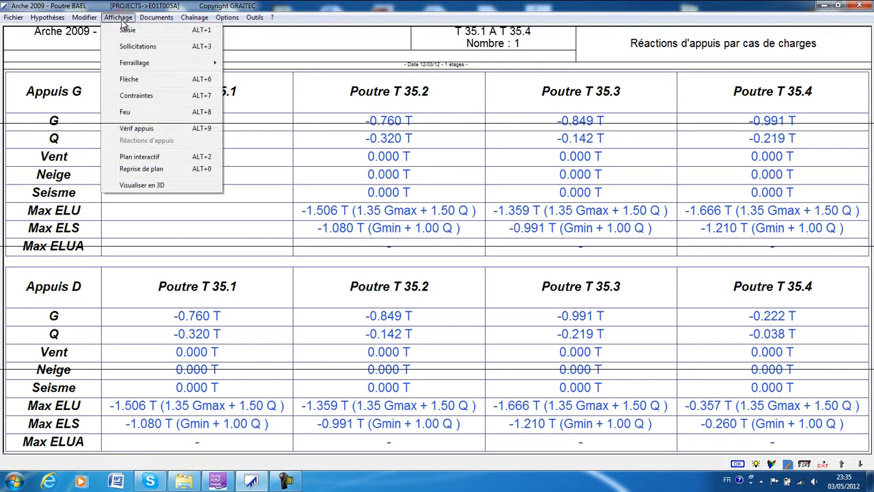
{"action": "left_click", "coordinate": [157, 158]}
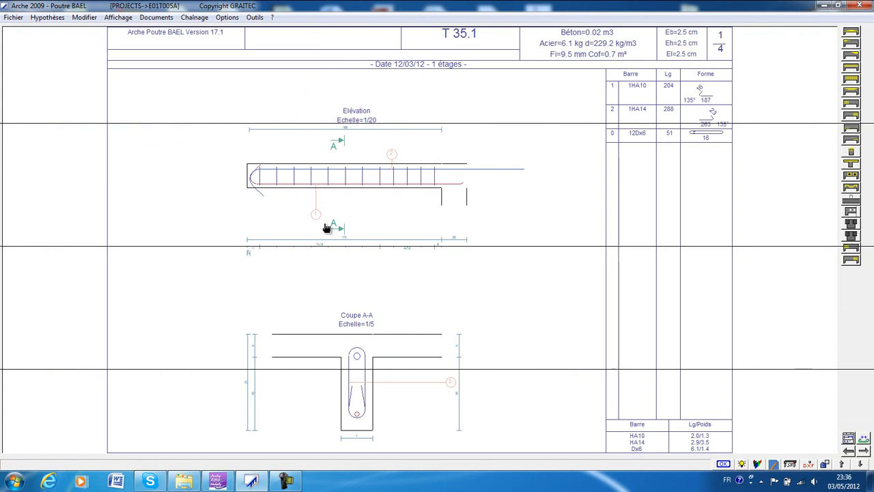
{"action": "scroll", "coordinate": [355, 267], "scroll_direction": "up", "scroll_amount": 3}
{"action": "scroll", "coordinate": [344, 274], "scroll_direction": "up", "scroll_amount": 2}
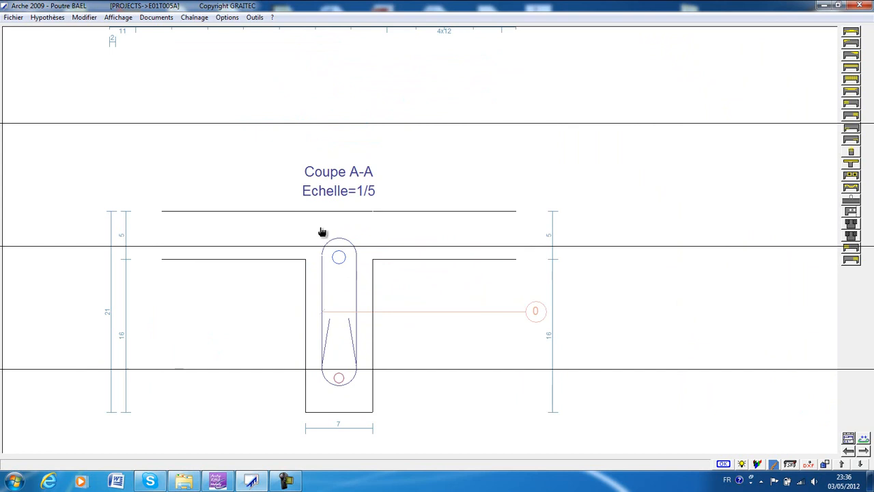
{"action": "left_click", "coordinate": [340, 380]}
{"action": "scroll", "coordinate": [350, 280], "scroll_direction": "down", "scroll_amount": 4}
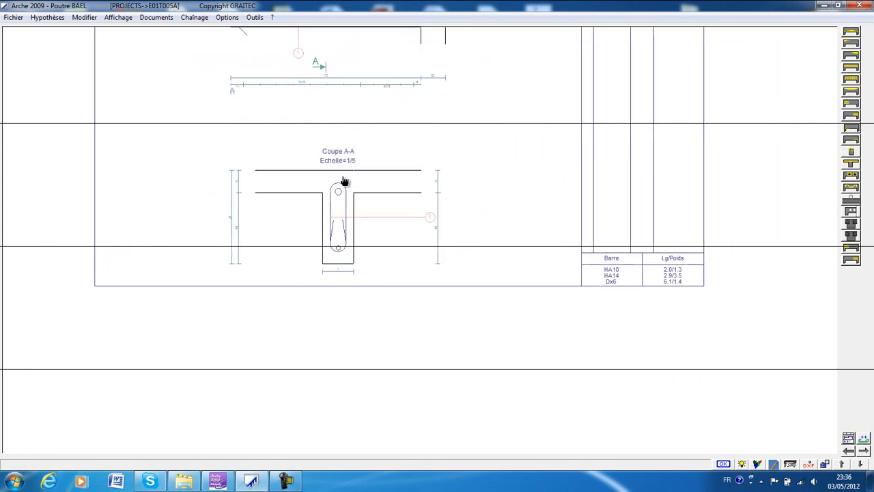
{"action": "middle_click_drag", "start_coordinate": [345, 71], "coordinate": [331, 214]}
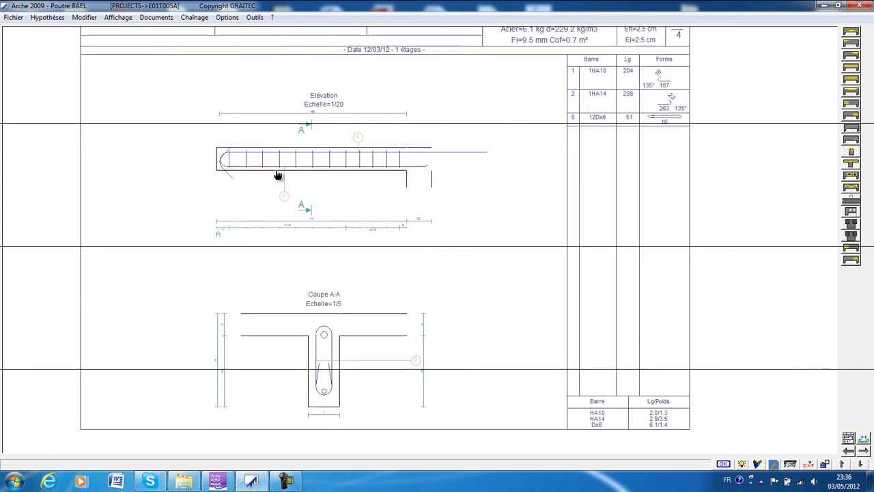
{"action": "scroll", "coordinate": [278, 175], "scroll_direction": "up", "scroll_amount": 1}
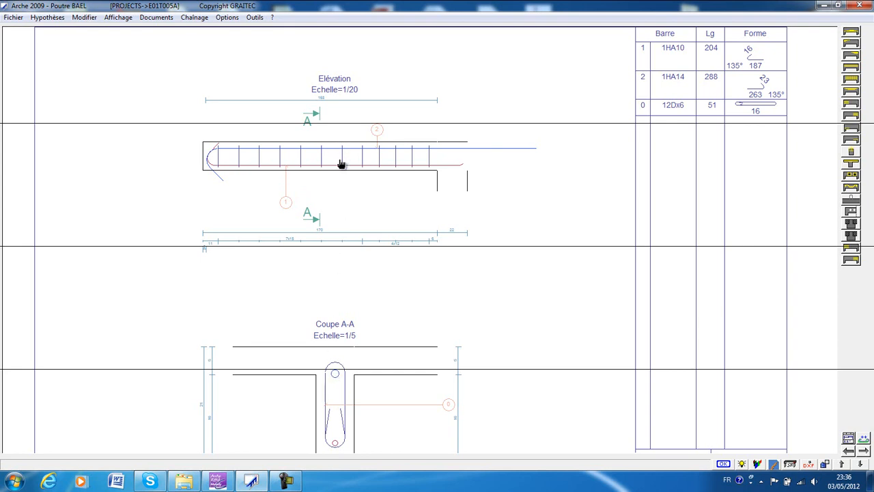
{"action": "mouse_move", "coordinate": [404, 130]}
{"action": "left_mouse_down"}
{"action": "mouse_move", "coordinate": [357, 160]}
{"action": "mouse_move", "coordinate": [356, 190]}
{"action": "left_mouse_up"}
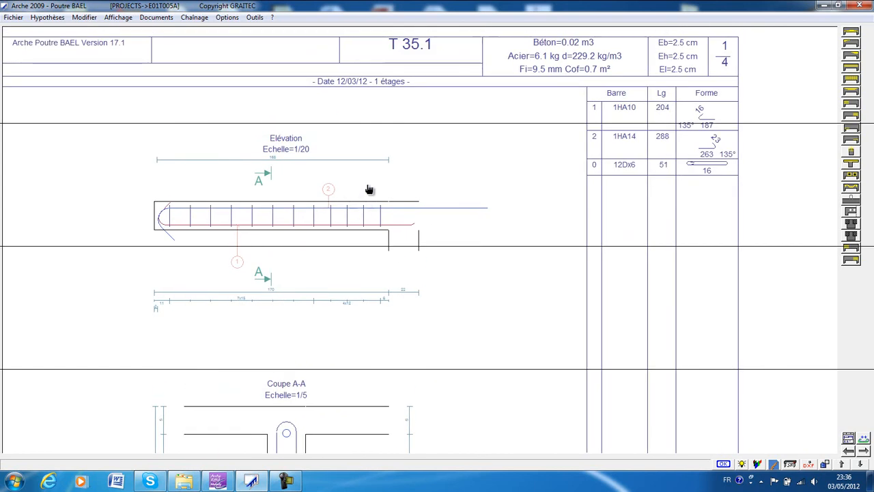
{"action": "left_click_drag", "start_coordinate": [657, 129], "coordinate": [647, 140]}
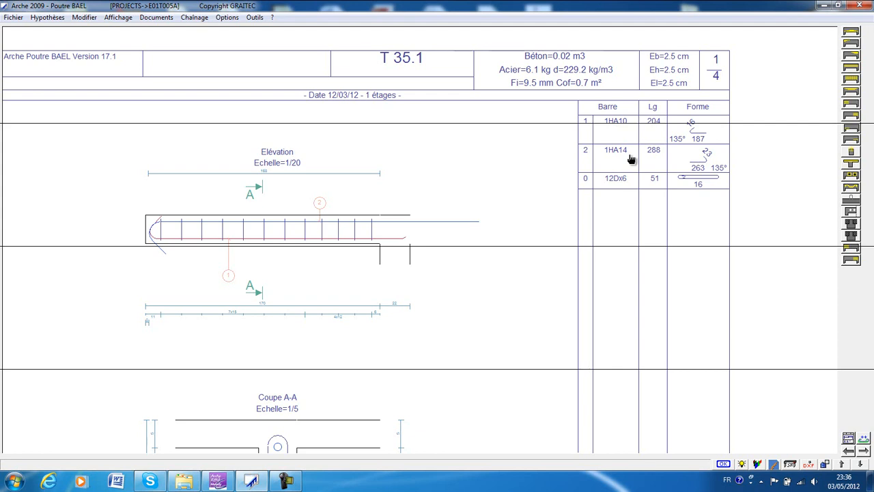
{"action": "left_click_drag", "start_coordinate": [138, 238], "coordinate": [203, 217]}
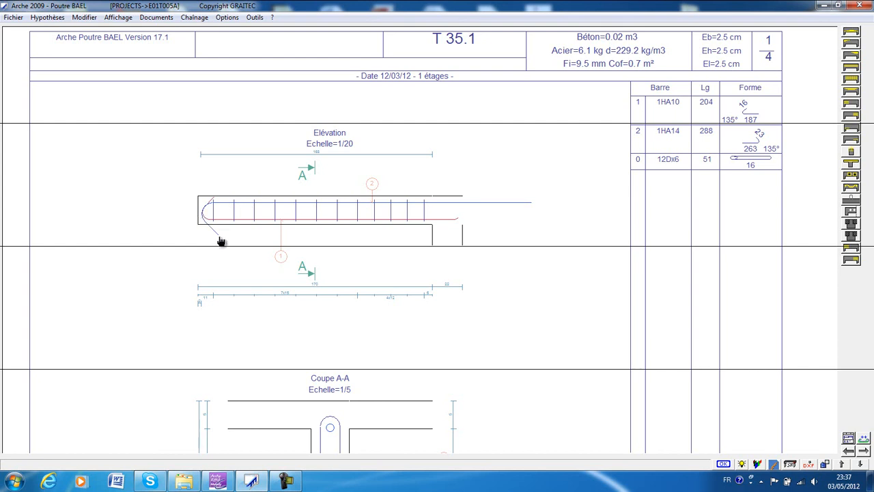
Change the 135° hook of T 35.1's HA 14 left-support bar to a straight end (Barre droite).
{"action": "left_click", "coordinate": [851, 43]}
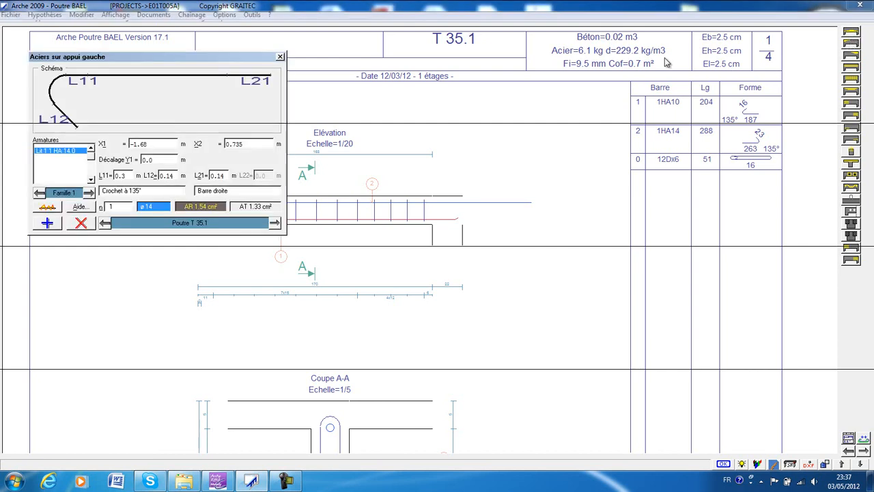
{"action": "left_click", "coordinate": [142, 193]}
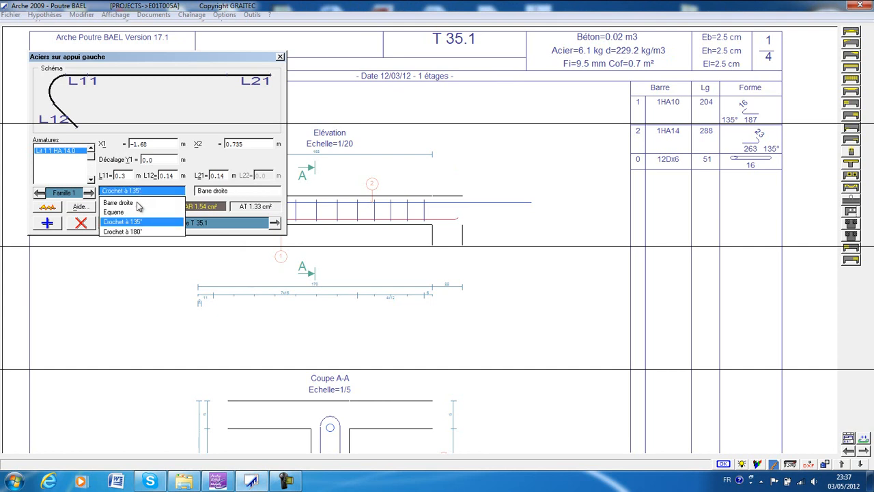
{"action": "left_click", "coordinate": [137, 203]}
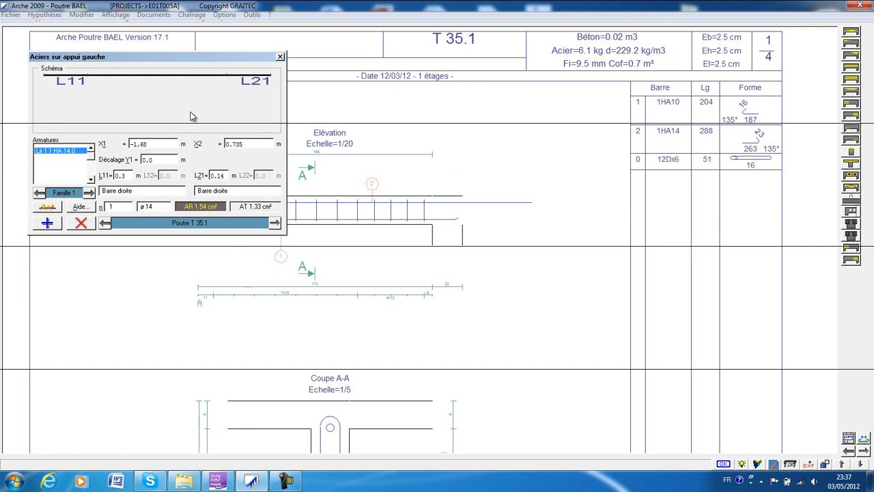
{"action": "left_click", "coordinate": [279, 57]}
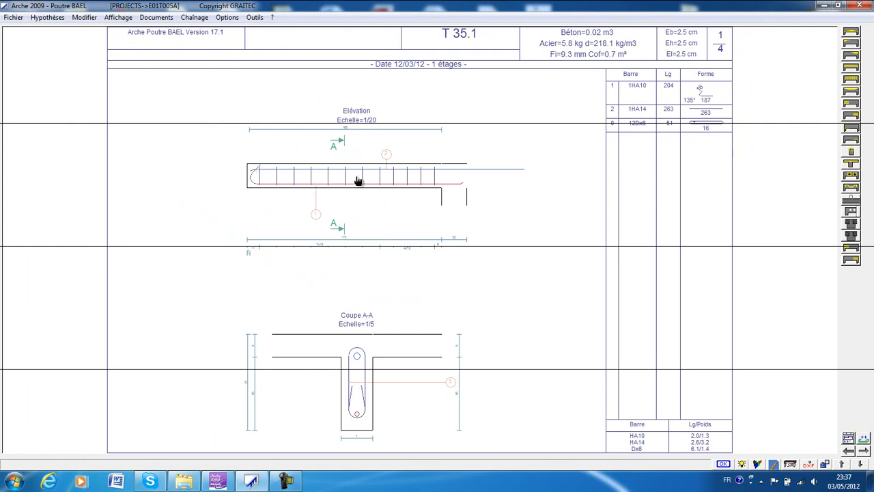
Shorten the hook length L12 of T 35.1's HA 10 bottom bar.
{"action": "left_click", "coordinate": [851, 34]}
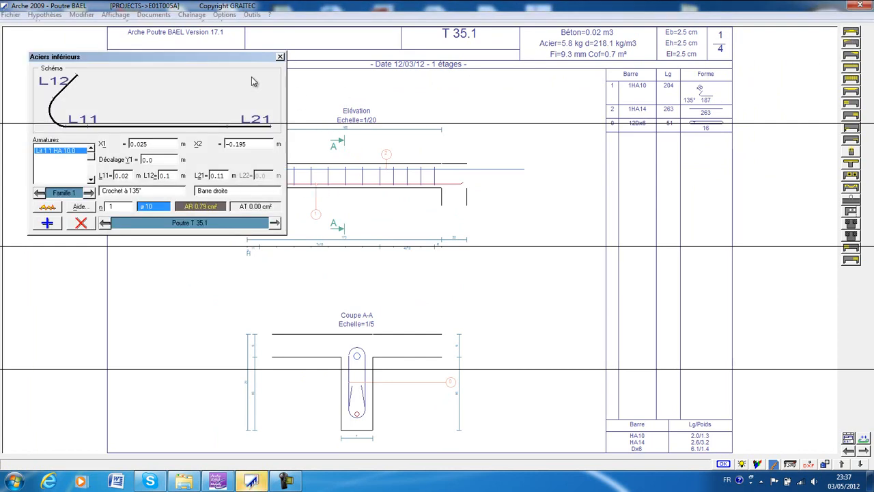
{"action": "left_click_drag", "start_coordinate": [265, 65], "coordinate": [439, 80]}
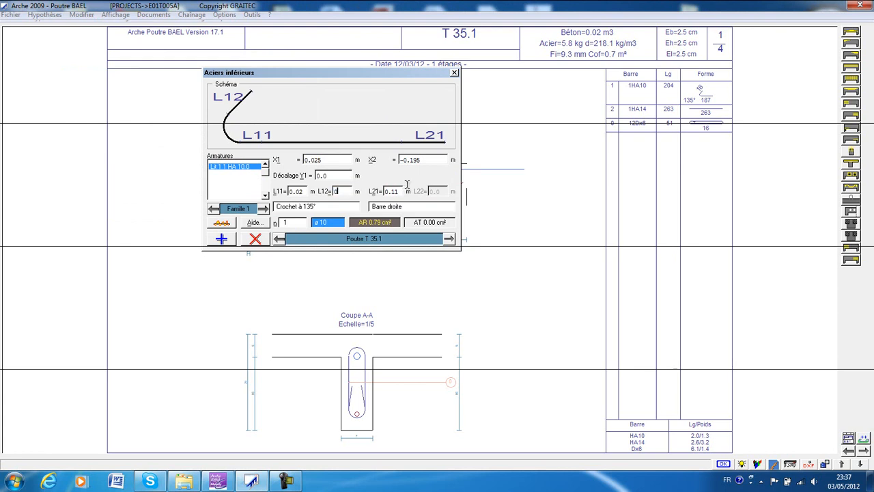
{"action": "left_click", "coordinate": [454, 73]}
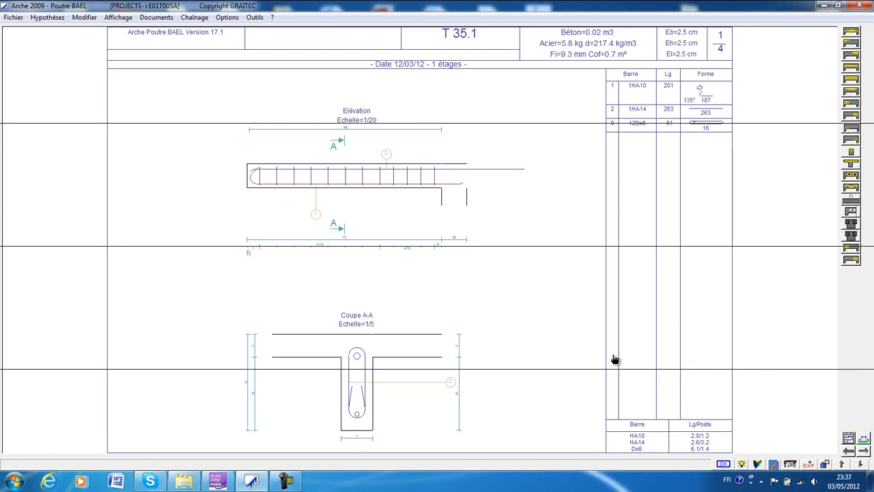
Go to the T 35.2 reinforcement drawing and examine section B-B, the elevation and the bar schedule.
{"action": "left_click", "coordinate": [864, 451]}
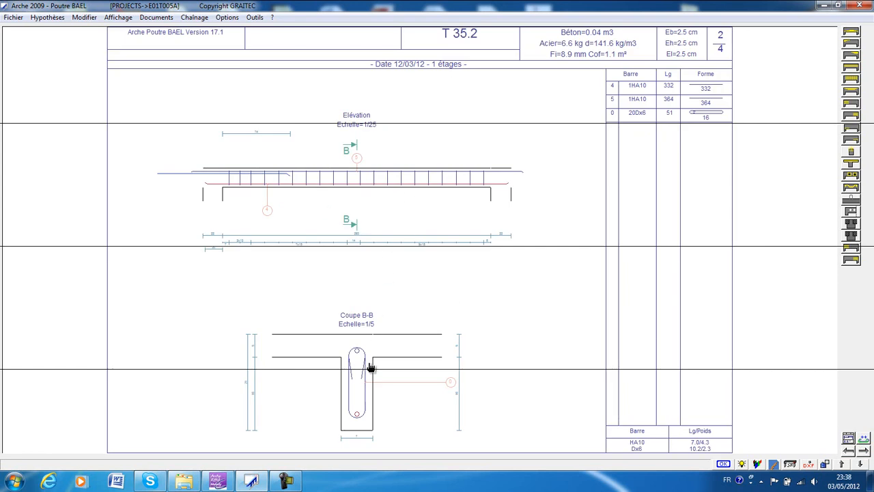
{"action": "scroll", "coordinate": [352, 381], "scroll_direction": "up", "scroll_amount": 3}
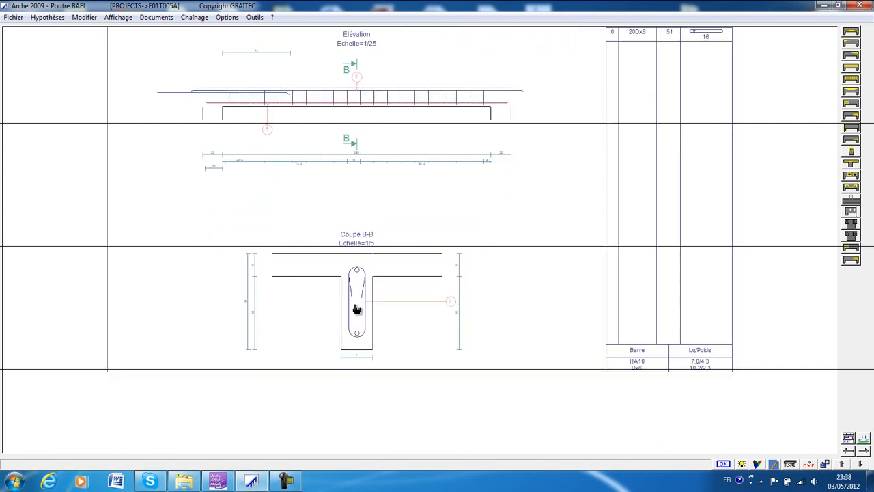
{"action": "scroll", "coordinate": [357, 309], "scroll_direction": "up", "scroll_amount": 2}
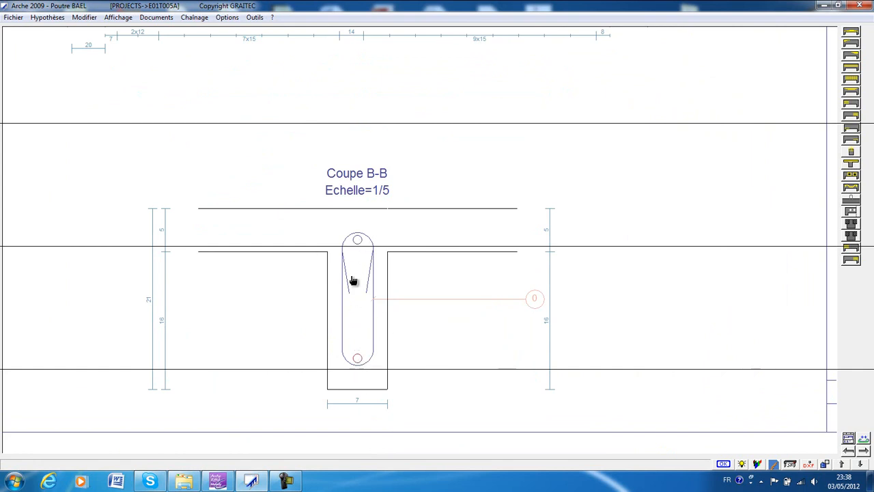
{"action": "scroll", "coordinate": [456, 146], "scroll_direction": "down", "scroll_amount": 3}
{"action": "middle_click_drag", "start_coordinate": [446, 88], "coordinate": [422, 192]}
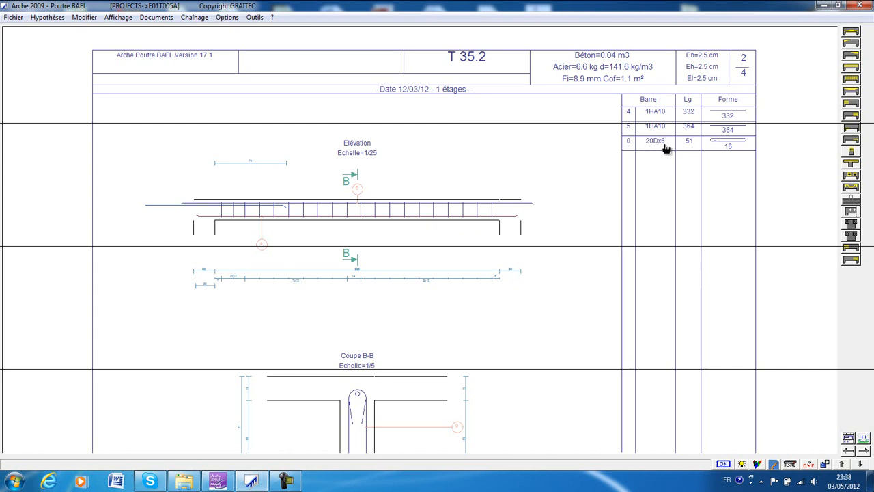
Go to the T 35.3 reinforcement drawing and examine its elevation and section C-C.
{"action": "left_click", "coordinate": [864, 451]}
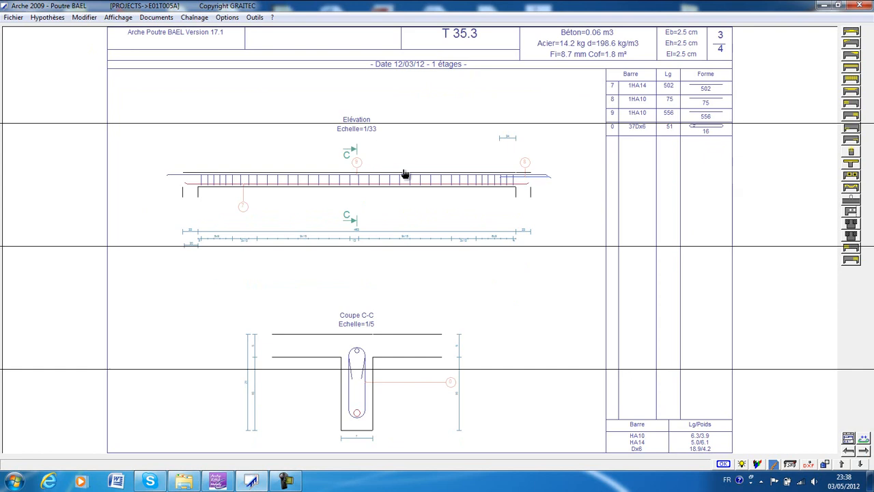
{"action": "scroll", "coordinate": [364, 273], "scroll_direction": "down", "scroll_amount": 1}
{"action": "left_click_drag", "start_coordinate": [364, 274], "coordinate": [368, 249]}
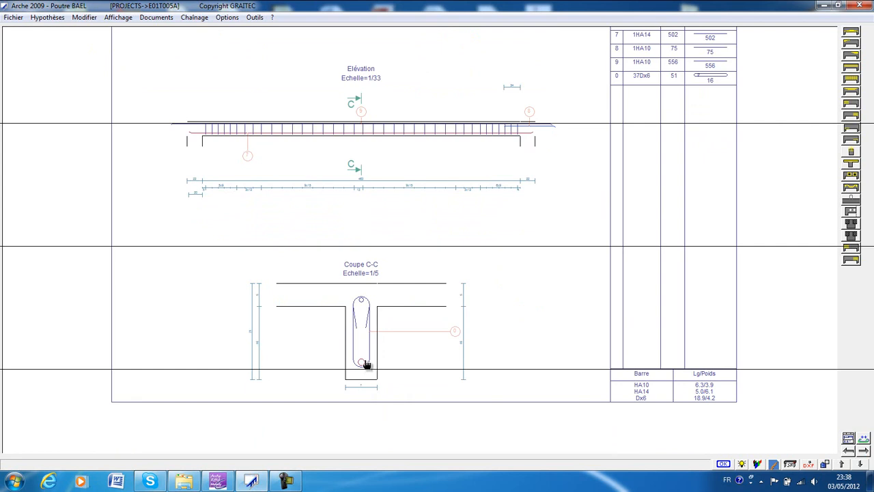
{"action": "left_click_drag", "start_coordinate": [473, 122], "coordinate": [468, 155]}
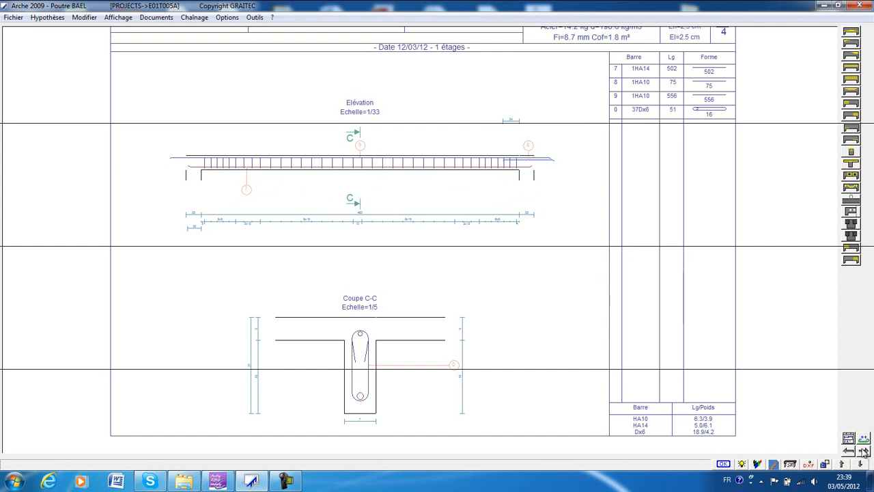
Go to the reinforcement drawing that follows T 35.3.
{"action": "left_click", "coordinate": [864, 452]}
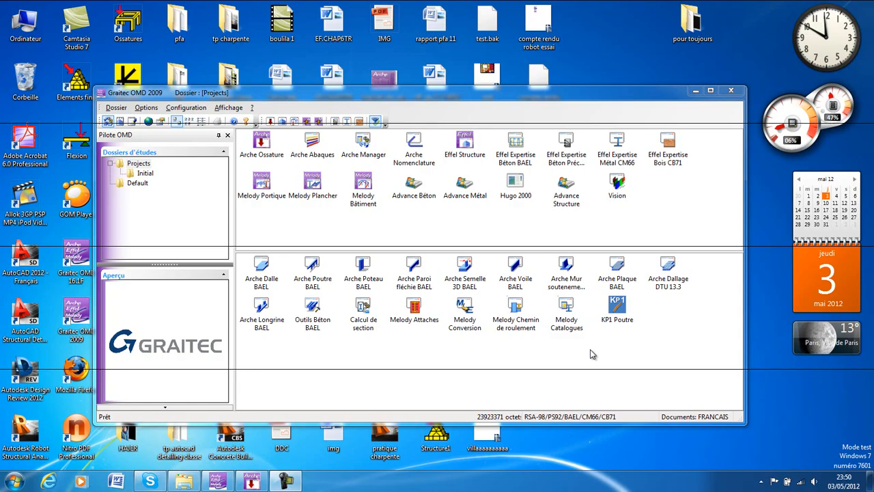
Open Arche Poteau BAEL and set the column's buckling condition to fixed at both ends along X and Y.
{"action": "double_click", "coordinate": [364, 283]}
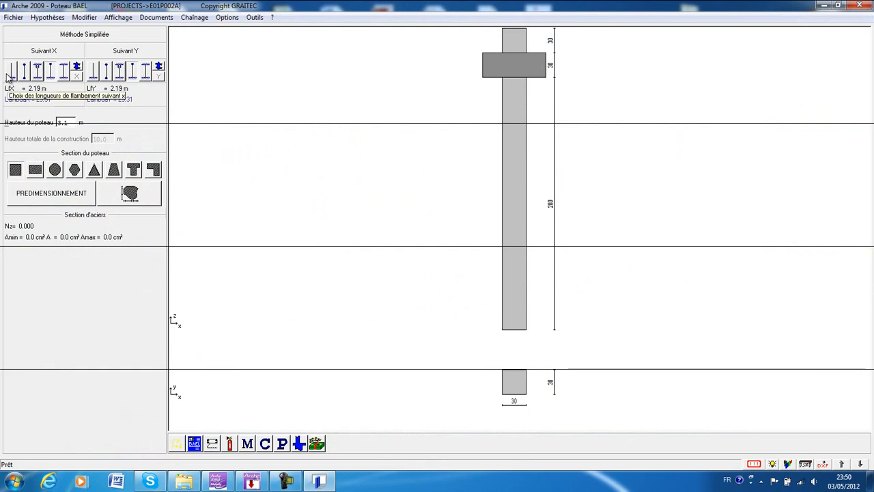
{"action": "left_click", "coordinate": [64, 72]}
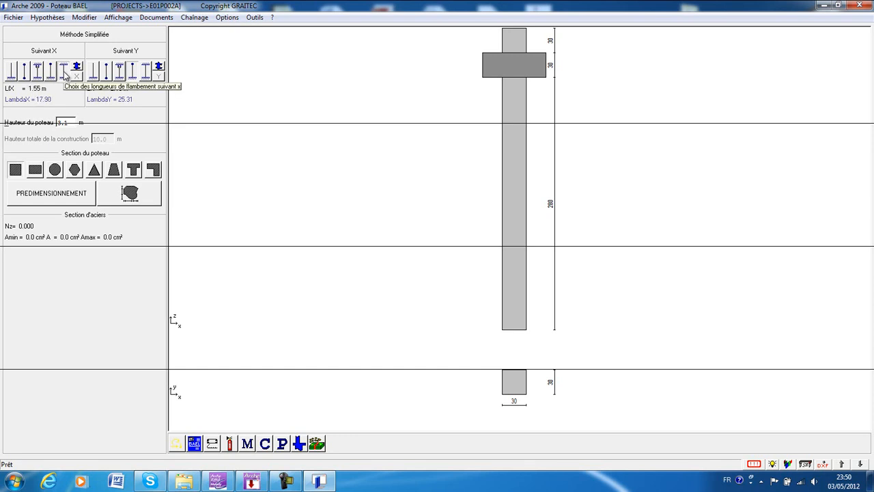
{"action": "left_click", "coordinate": [145, 74]}
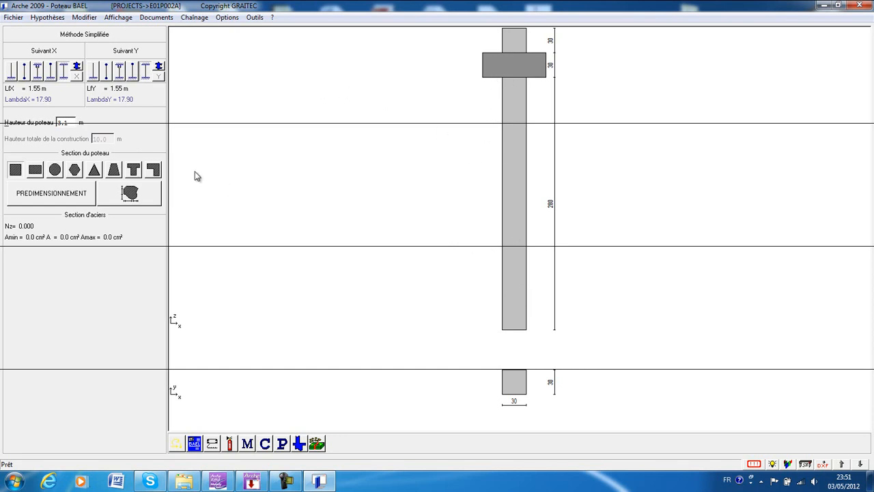
Set the column height to 3.3 m.
{"action": "left_click", "coordinate": [75, 122]}
{"action": "type", "text": "3.3"}
{"action": "key", "text": "Return"}
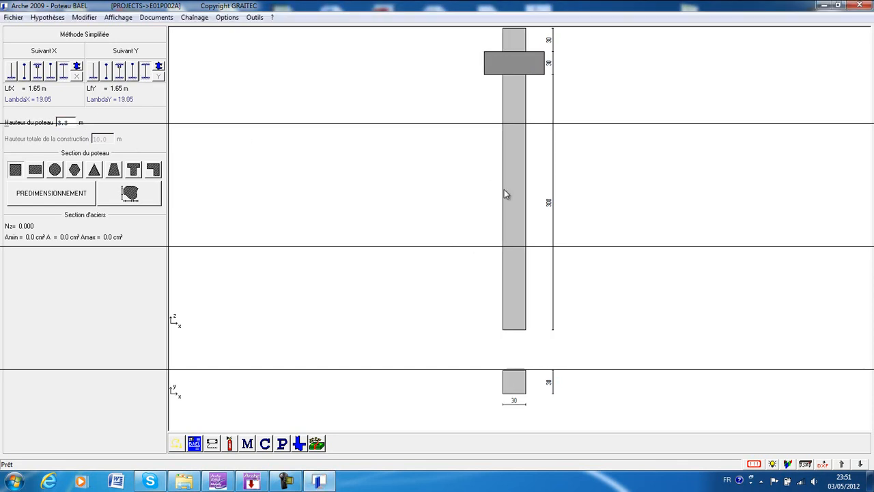
Try the circular, hexagonal and triangular column sections and return to the square section.
{"action": "left_click", "coordinate": [54, 170]}
{"action": "left_click", "coordinate": [74, 170]}
{"action": "left_click", "coordinate": [55, 171]}
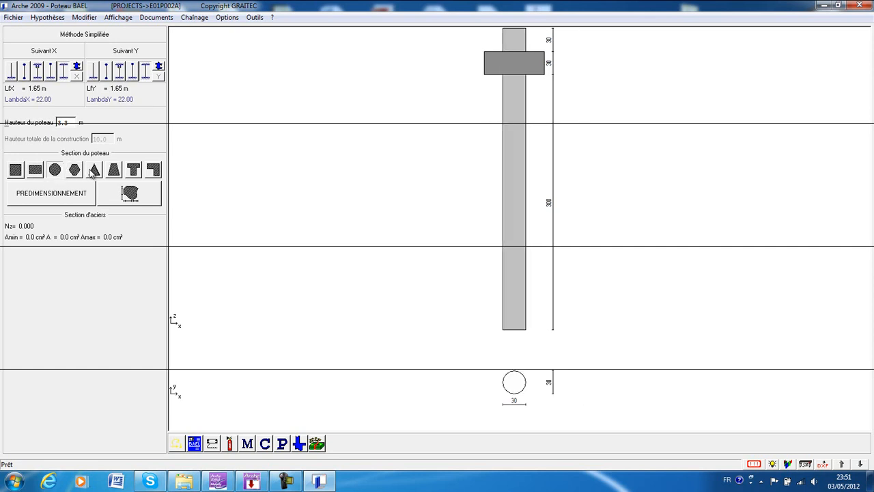
{"action": "left_click", "coordinate": [93, 171]}
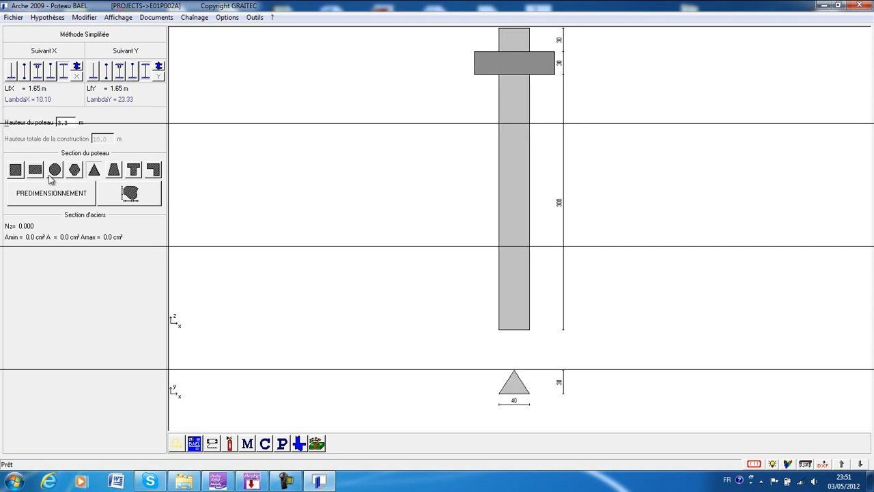
{"action": "left_click", "coordinate": [15, 171]}
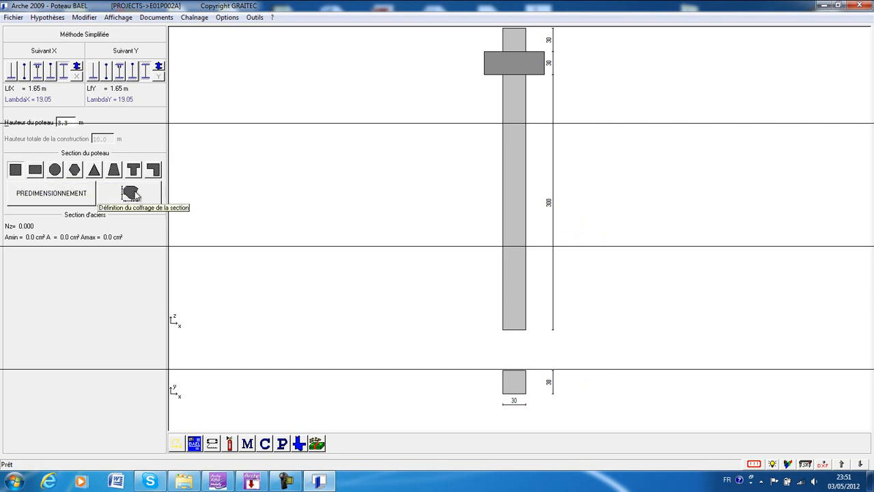
Set the side a of the square column section to 0.22 m.
{"action": "left_click", "coordinate": [135, 195]}
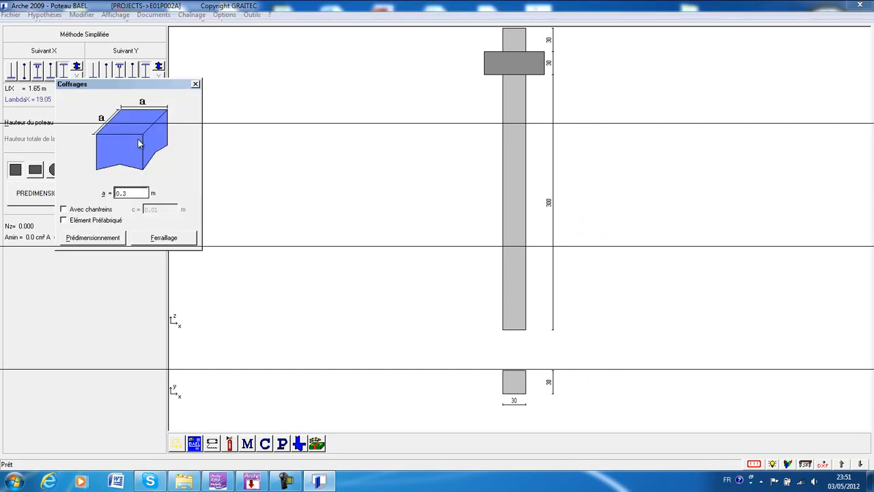
{"action": "double_click", "coordinate": [130, 193]}
{"action": "type", "text": "0"}
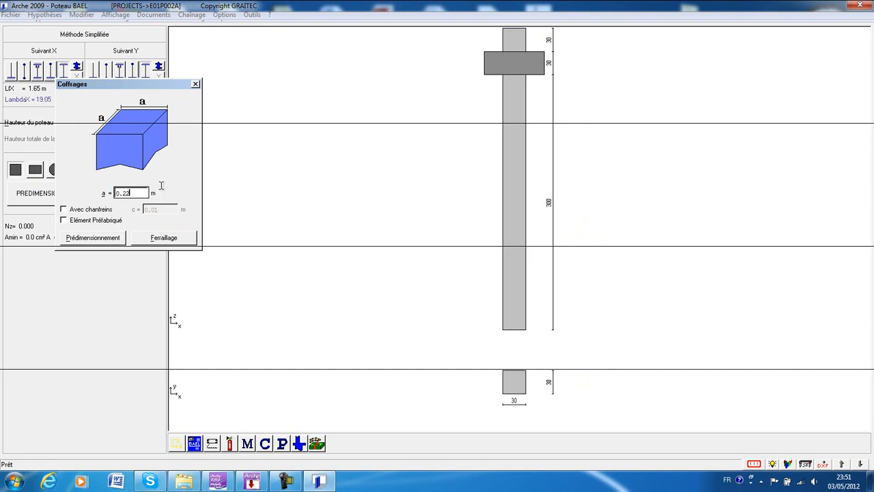
{"action": "left_click", "coordinate": [195, 83]}
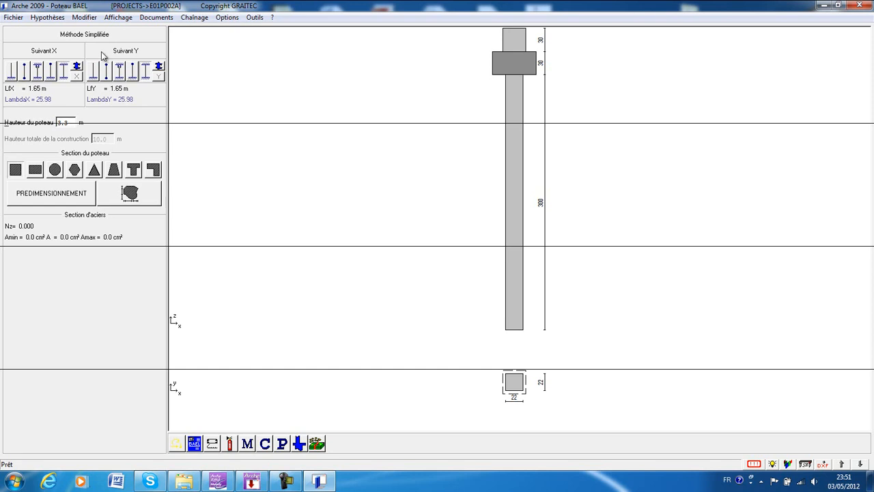
Review the column's general properties, including its coordinates, mark, level and number of identical columns.
{"action": "left_click", "coordinate": [55, 19]}
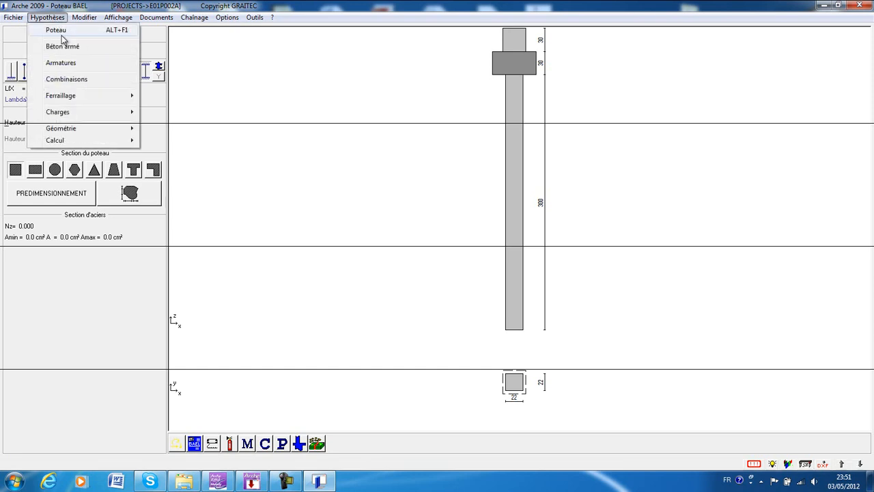
{"action": "left_click", "coordinate": [58, 31]}
{"action": "left_click_drag", "start_coordinate": [200, 87], "coordinate": [292, 78]}
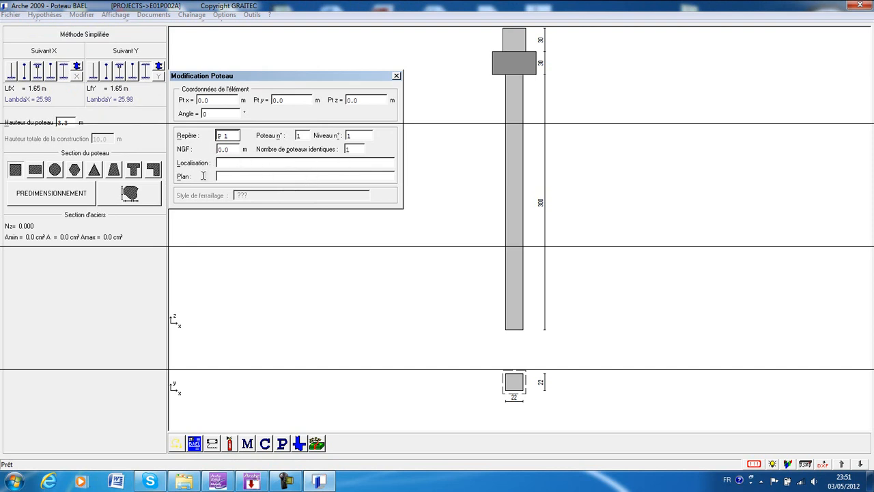
{"action": "left_click", "coordinate": [396, 76]}
In the reinforced concrete hypotheses, set Fc28 to 22 MPa, the density to 2.5 T/m3 and FeL to 400 MPa.
{"action": "left_click", "coordinate": [48, 17]}
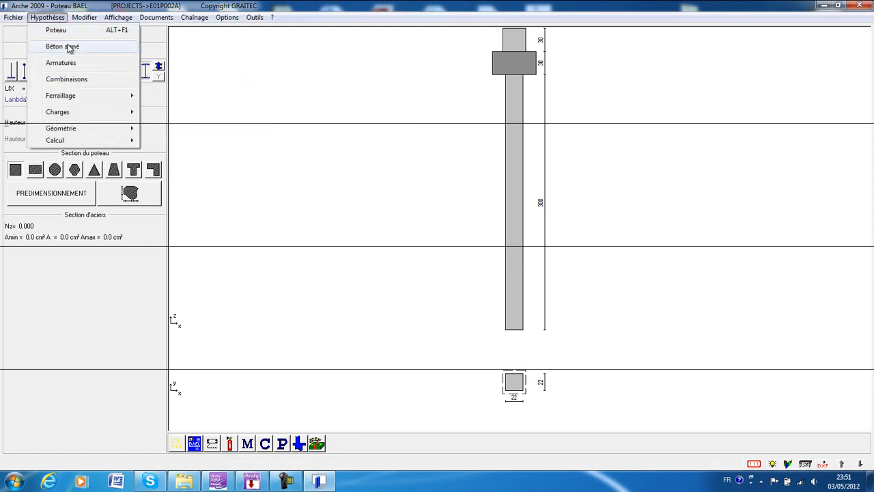
{"action": "left_click", "coordinate": [69, 48]}
{"action": "left_click_drag", "start_coordinate": [153, 42], "coordinate": [268, 50]}
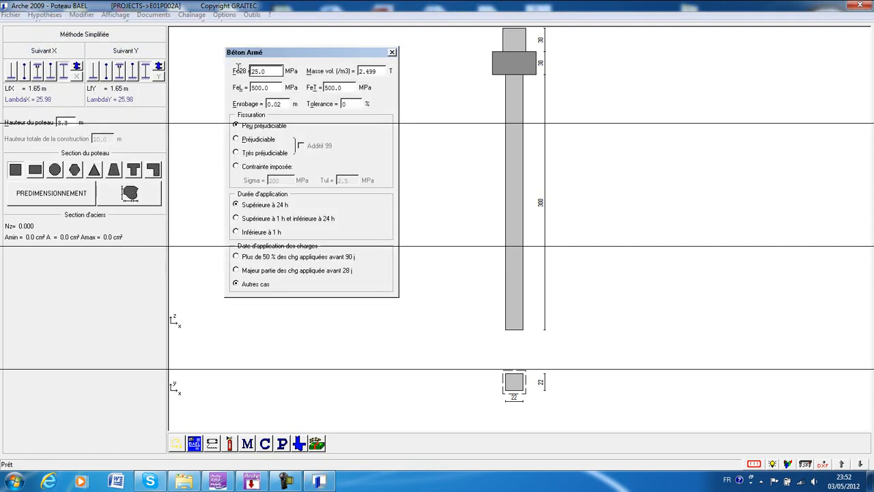
{"action": "double_click", "coordinate": [271, 70]}
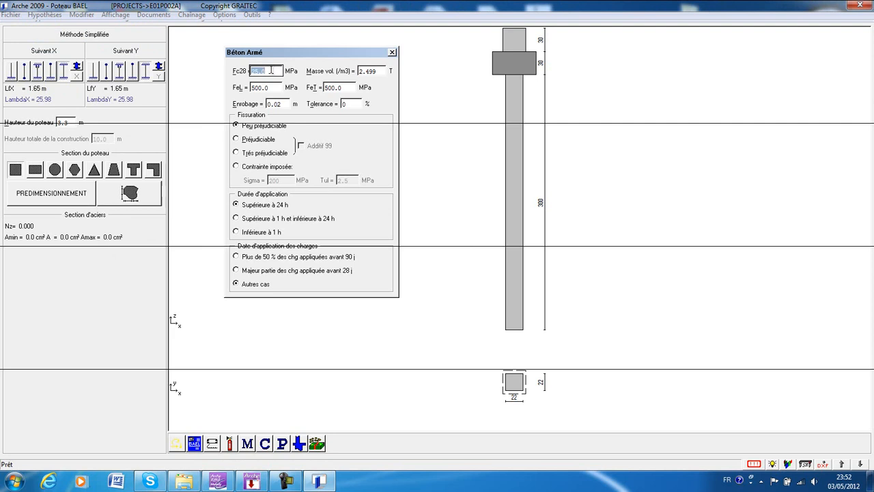
{"action": "double_click", "coordinate": [373, 71]}
{"action": "type", "text": "2.5"}
{"action": "key", "text": "Tab"}
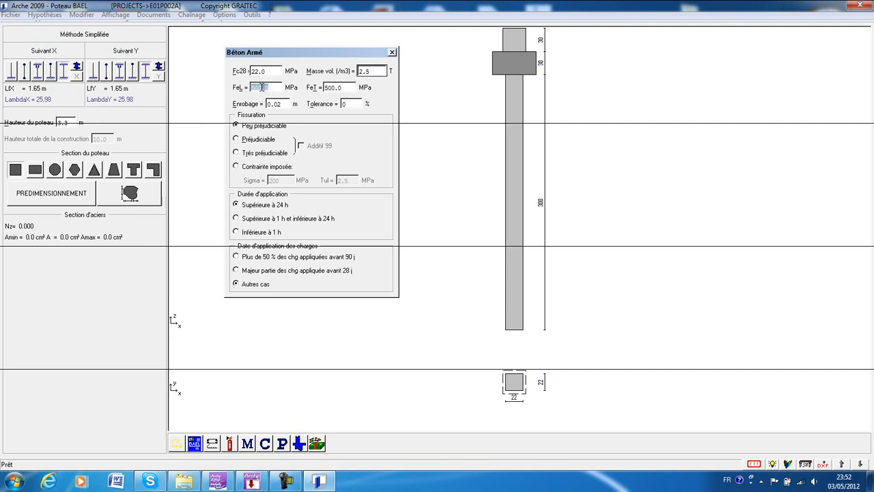
Set FeT to 235 MPa and the cover to 0.025 m, with cracking as Peu préjudiciable.
{"action": "double_click", "coordinate": [343, 86]}
{"action": "type", "text": "23"}
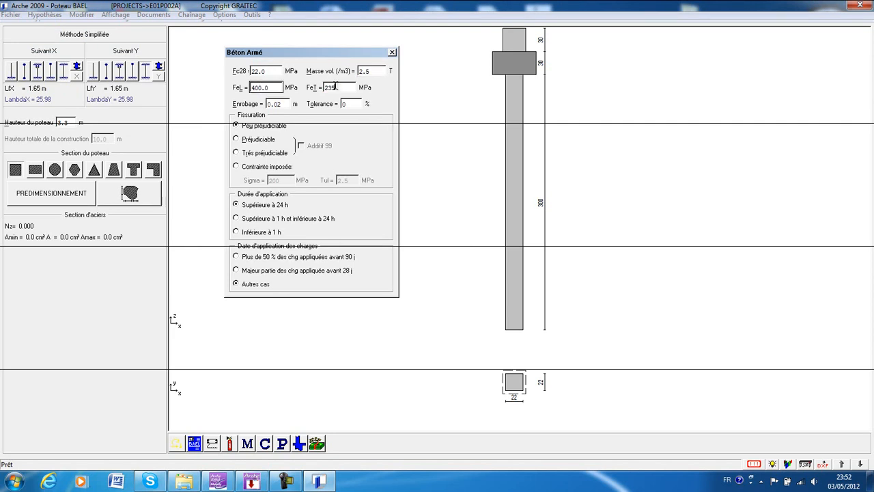
{"action": "double_click", "coordinate": [280, 103]}
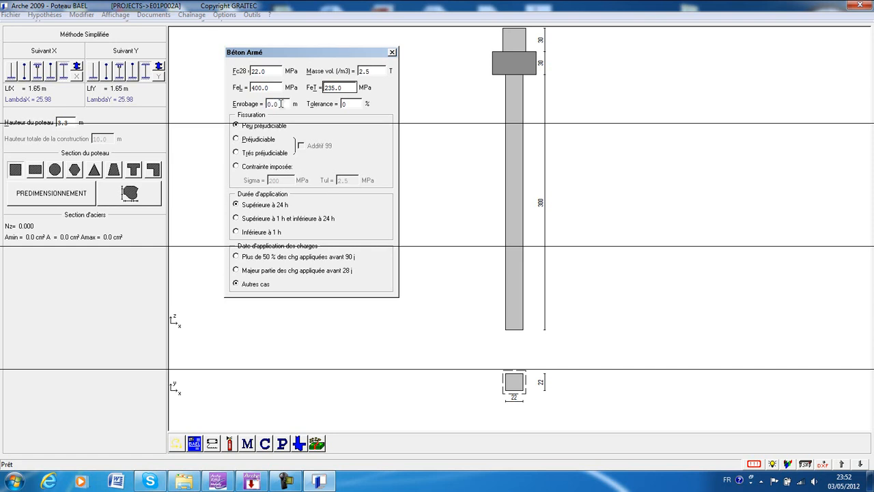
{"action": "type", "text": "0.025"}
{"action": "left_click", "coordinate": [257, 128]}
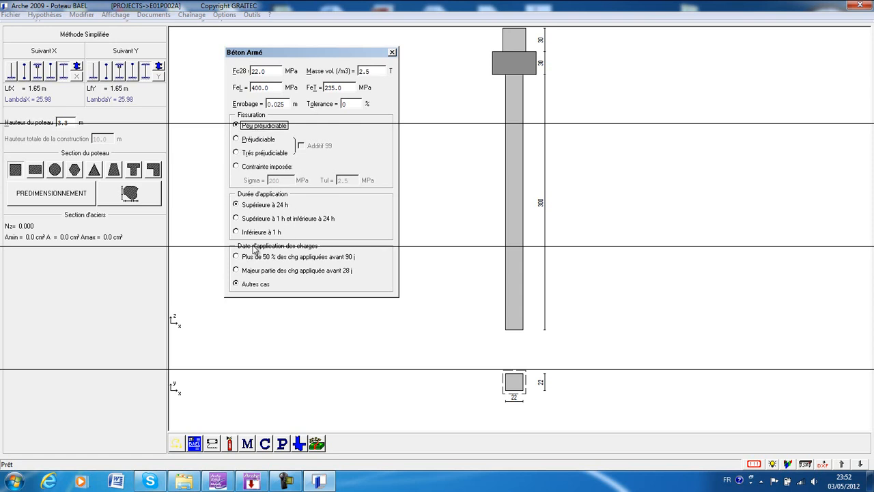
{"action": "left_click", "coordinate": [392, 52]}
Review the ELU, ELS, accidental and seismic load combination coefficients.
{"action": "left_click", "coordinate": [47, 17]}
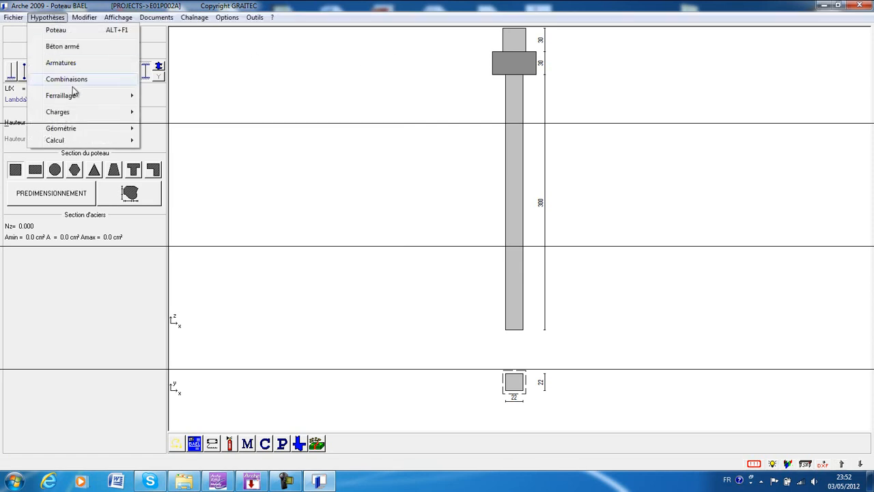
{"action": "left_click", "coordinate": [71, 81]}
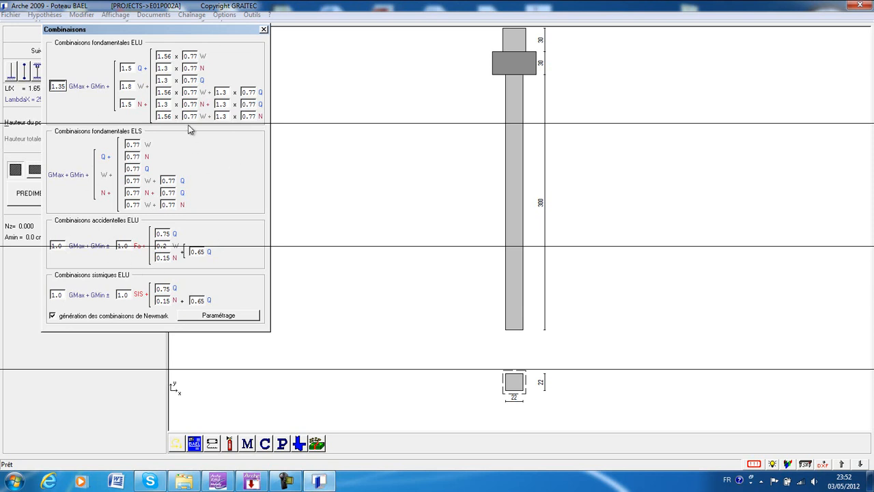
{"action": "left_click", "coordinate": [263, 30]}
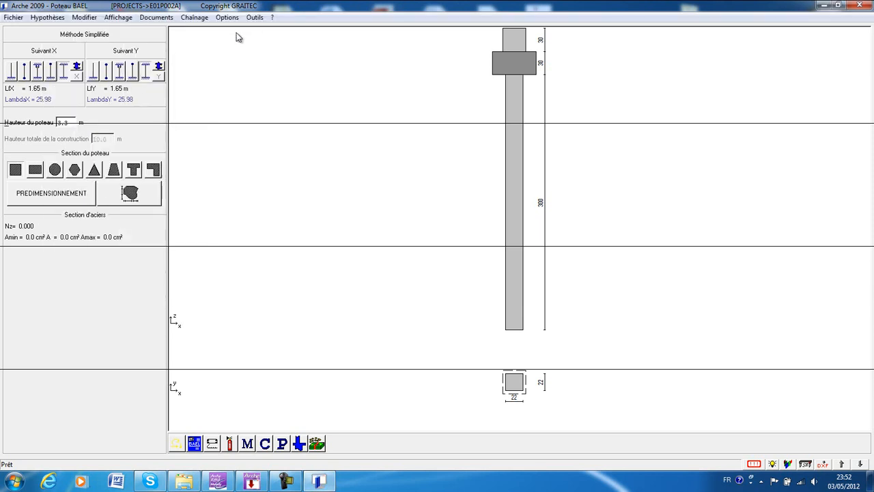
In the reinforcement hypotheses, choose the diamond tie layout for square columns with three bars per face.
{"action": "left_click", "coordinate": [46, 17]}
{"action": "mouse_move", "coordinate": [80, 100]}
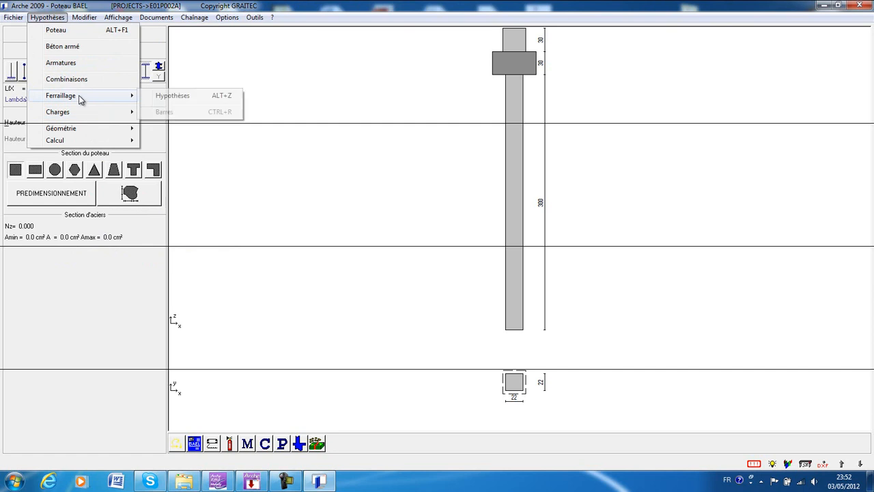
{"action": "left_click", "coordinate": [167, 95]}
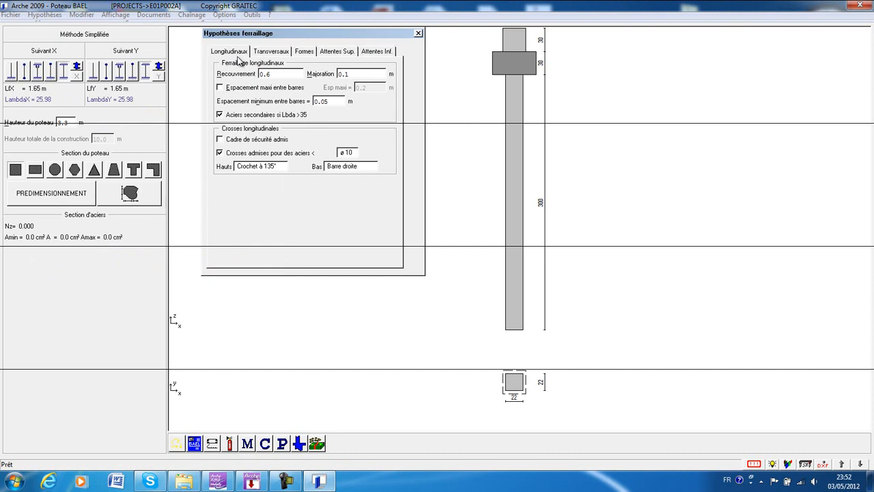
{"action": "left_click", "coordinate": [268, 52]}
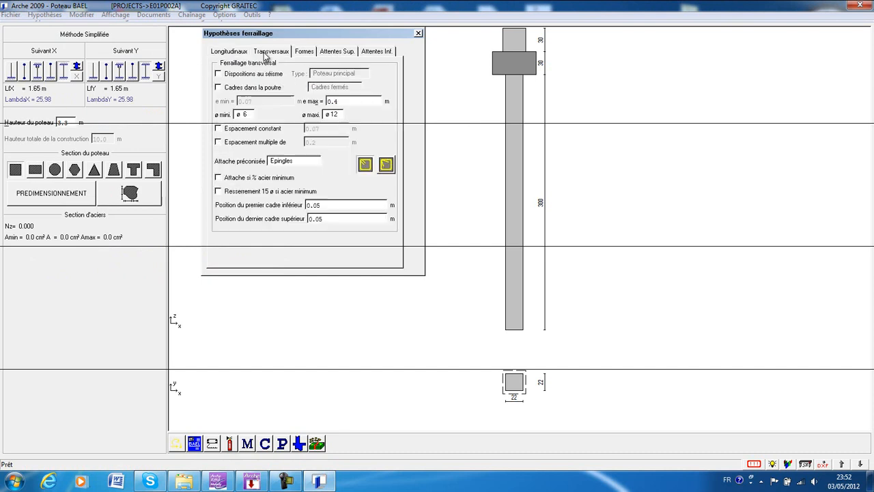
{"action": "left_click", "coordinate": [306, 52]}
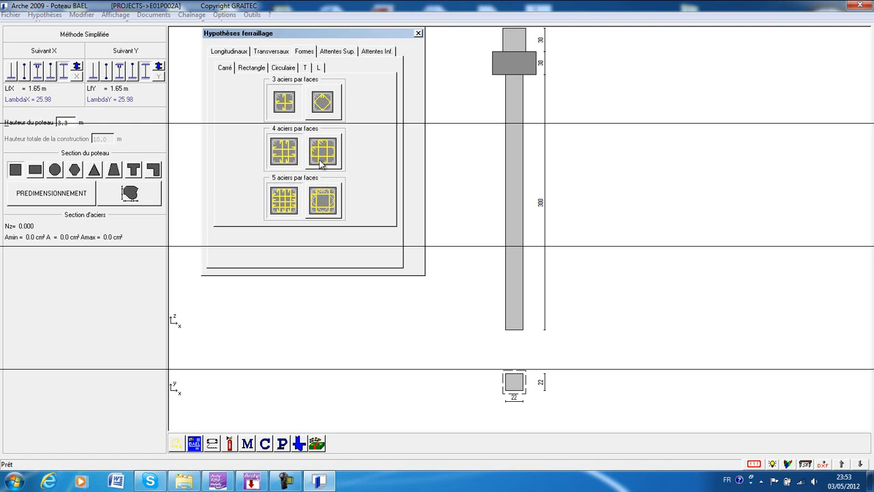
{"action": "left_click", "coordinate": [327, 107]}
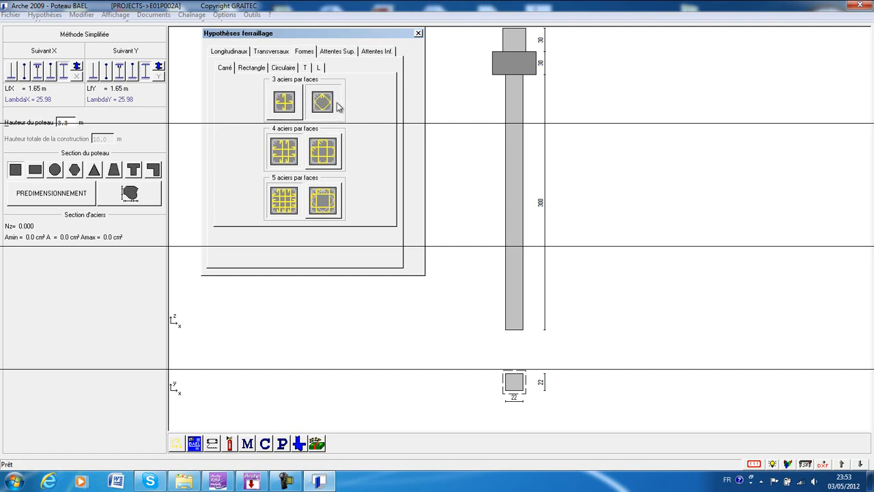
Review the tie layouts for rectangular, circular, T and L sections and the upper and lower starter-bar settings.
{"action": "left_click", "coordinate": [250, 70]}
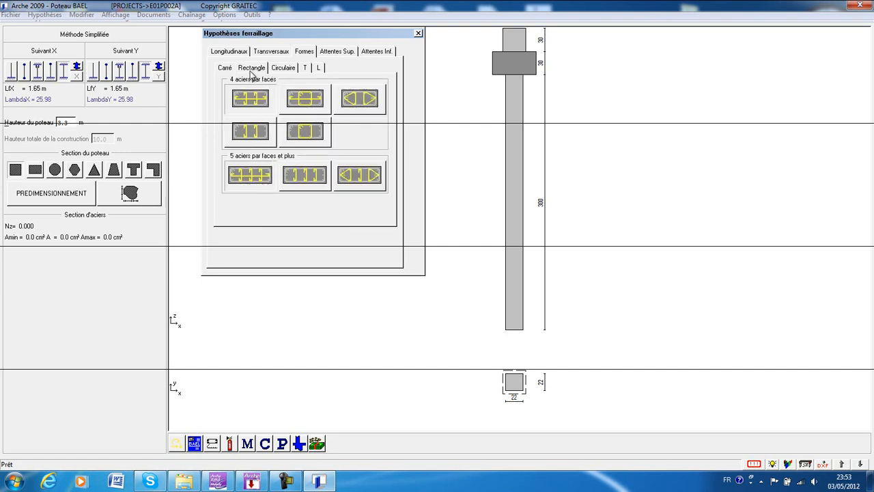
{"action": "left_click", "coordinate": [227, 70]}
{"action": "left_click", "coordinate": [247, 70]}
{"action": "left_click", "coordinate": [286, 70]}
{"action": "left_click", "coordinate": [305, 68]}
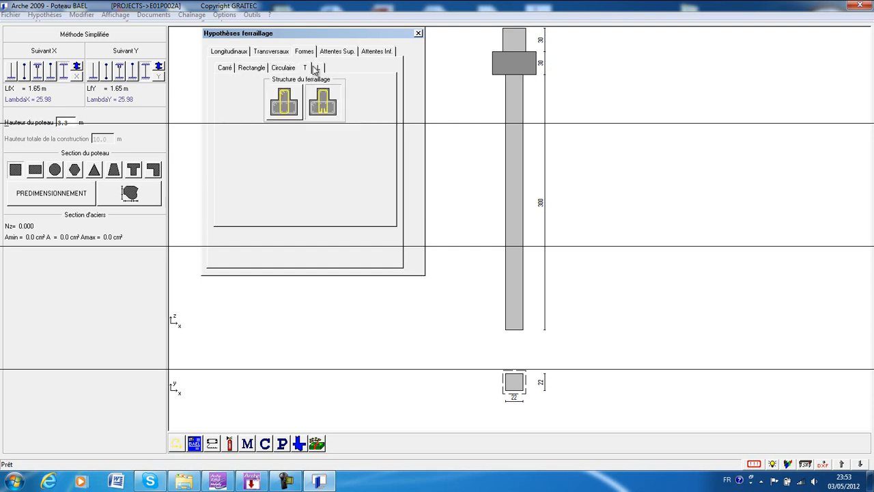
{"action": "left_click", "coordinate": [316, 69]}
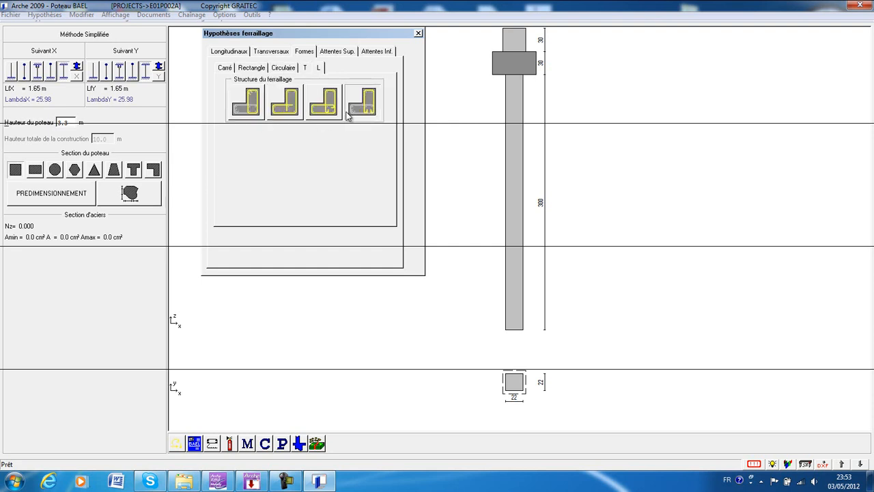
{"action": "left_click", "coordinate": [332, 54]}
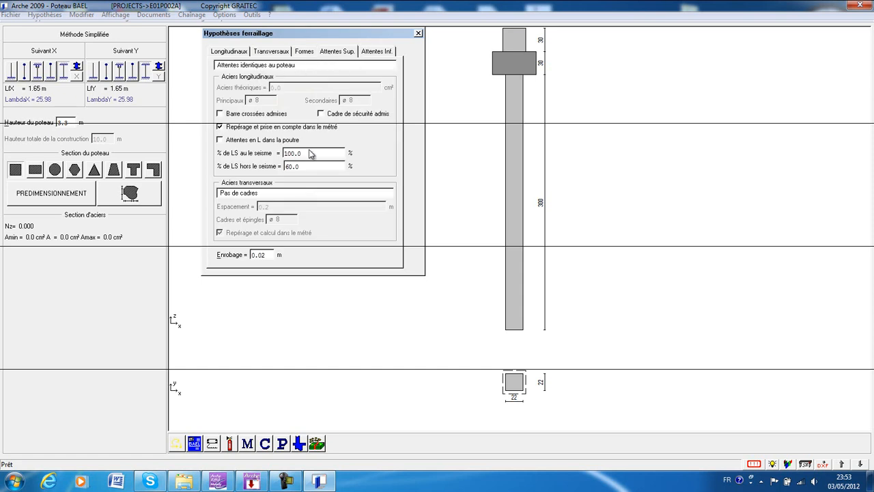
{"action": "left_click", "coordinate": [381, 52]}
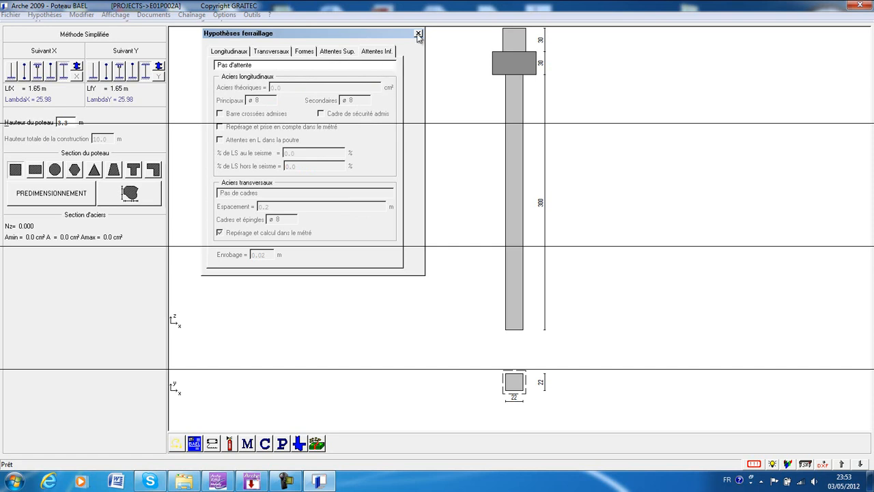
{"action": "left_click", "coordinate": [419, 33]}
Open the column's Torseur load settings, and switch to Arche Ossature to display the G and Q loads on the structure's columns.
{"action": "left_click", "coordinate": [47, 18]}
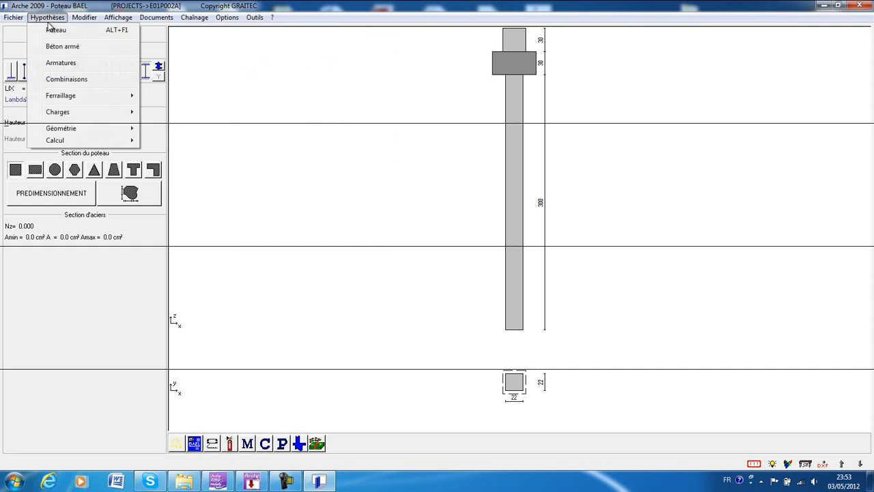
{"action": "mouse_move", "coordinate": [88, 115]}
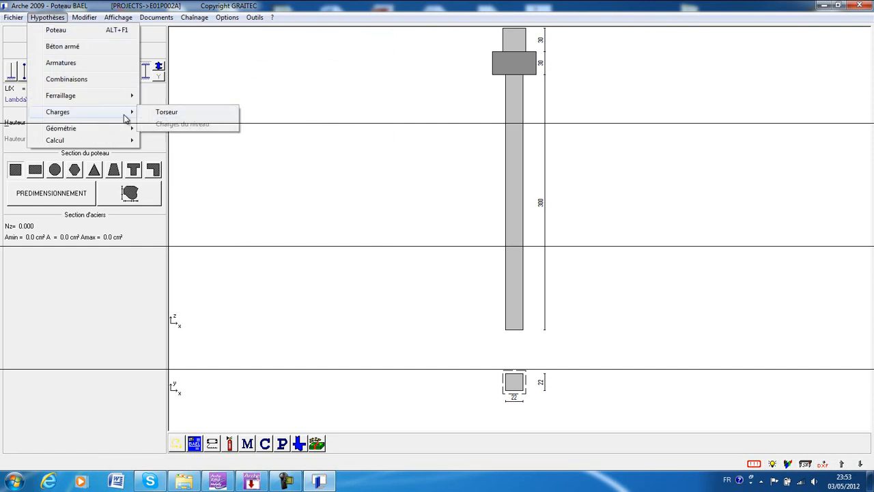
{"action": "left_click", "coordinate": [175, 114]}
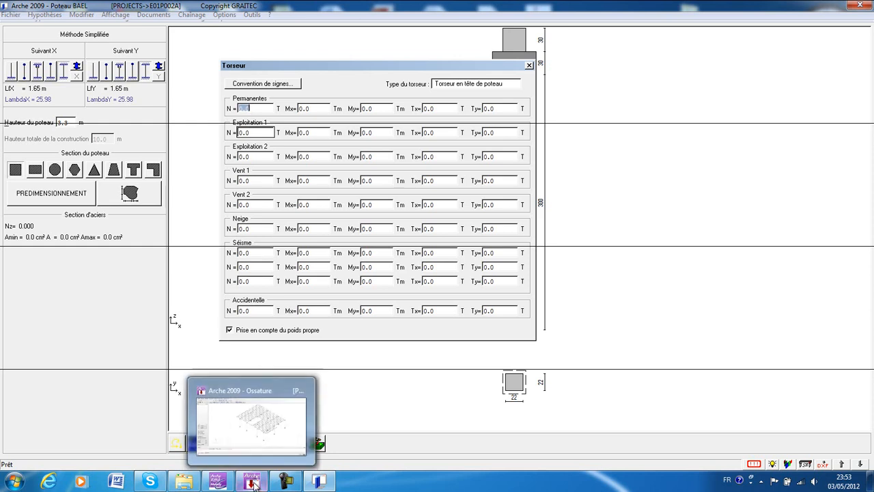
{"action": "left_click", "coordinate": [258, 463]}
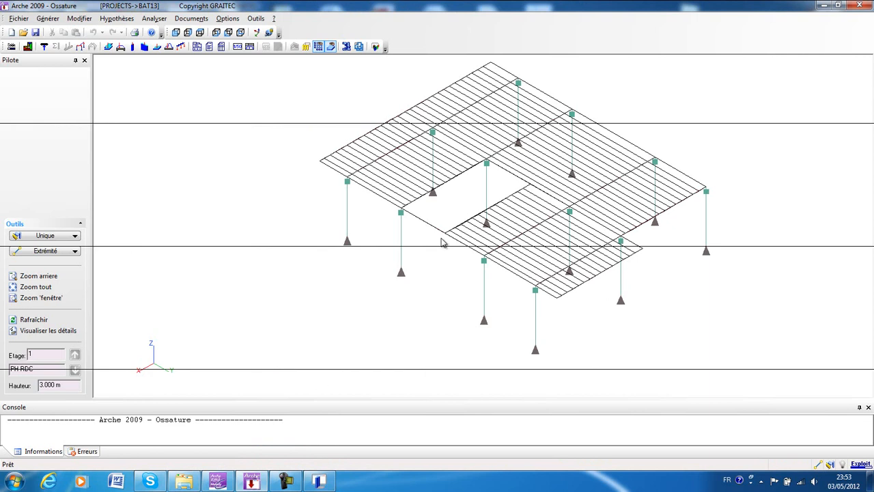
{"action": "middle_click_drag", "start_coordinate": [448, 241], "coordinate": [379, 259]}
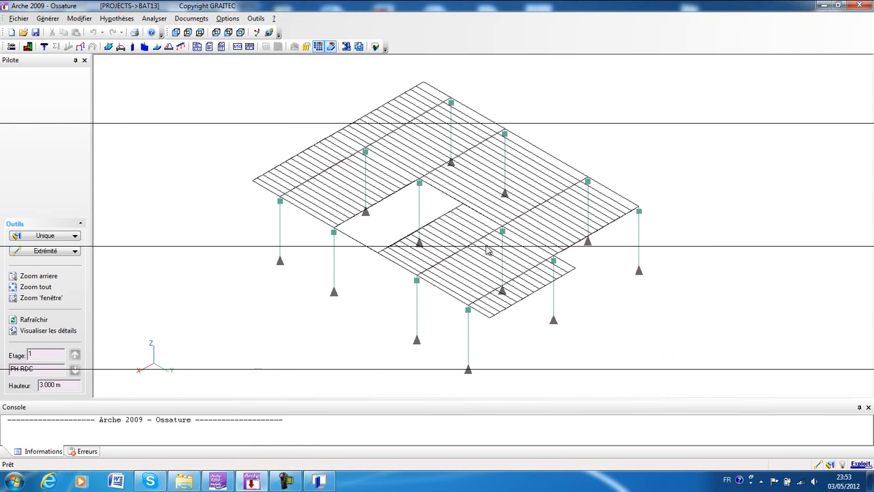
{"action": "left_click", "coordinate": [132, 46]}
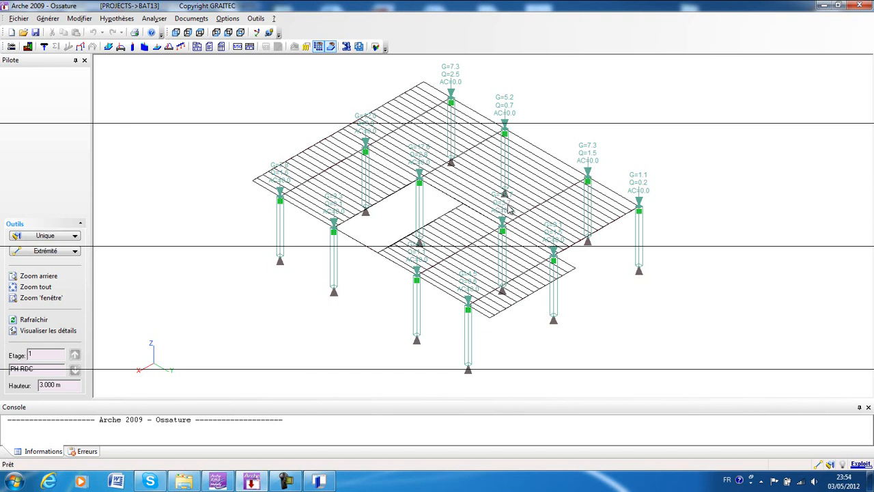
Back in Arche Poteau BAEL, set the column-head axial force N to 19.7 T for Permanentes and 3.7 T for Exploitation 1.
{"action": "left_click", "coordinate": [319, 481]}
{"action": "left_click", "coordinate": [256, 108]}
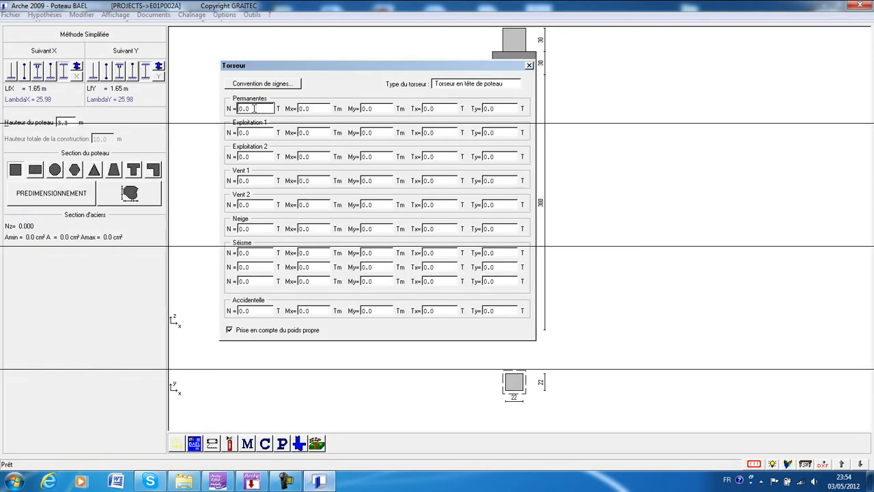
{"action": "type", "text": "19.7"}
{"action": "key", "text": "Tab"}
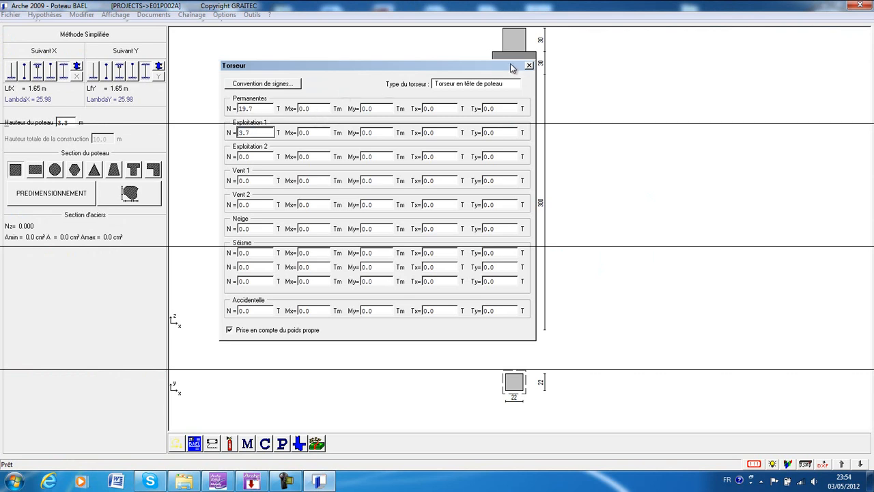
{"action": "left_click", "coordinate": [529, 66]}
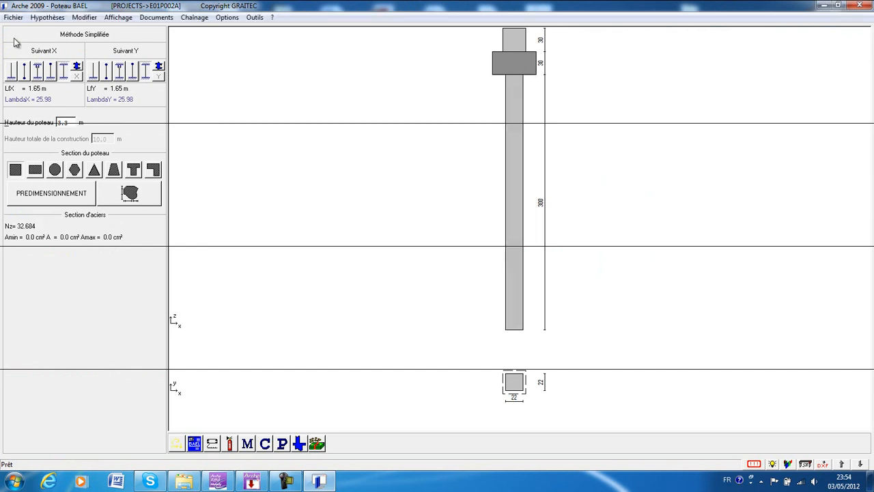
Review the permanent and live axial forces entered in the column's Torseur settings.
{"action": "left_click", "coordinate": [45, 15]}
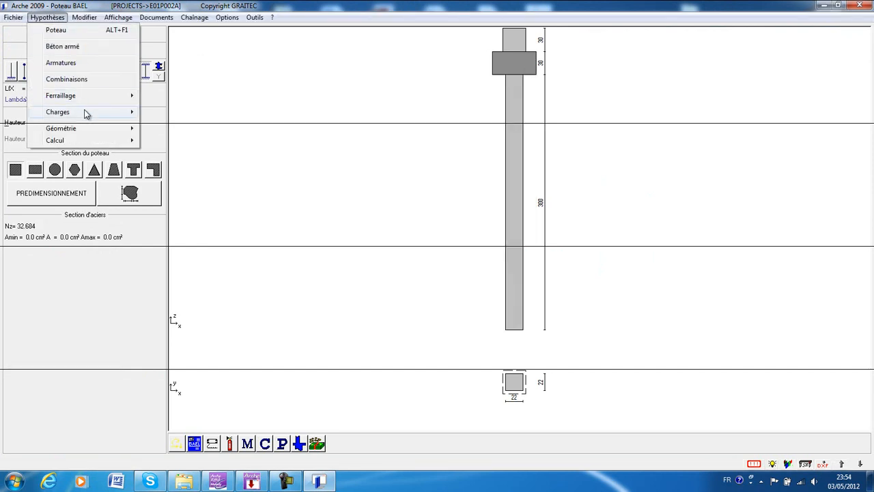
{"action": "mouse_move", "coordinate": [86, 114]}
{"action": "left_click", "coordinate": [157, 115]}
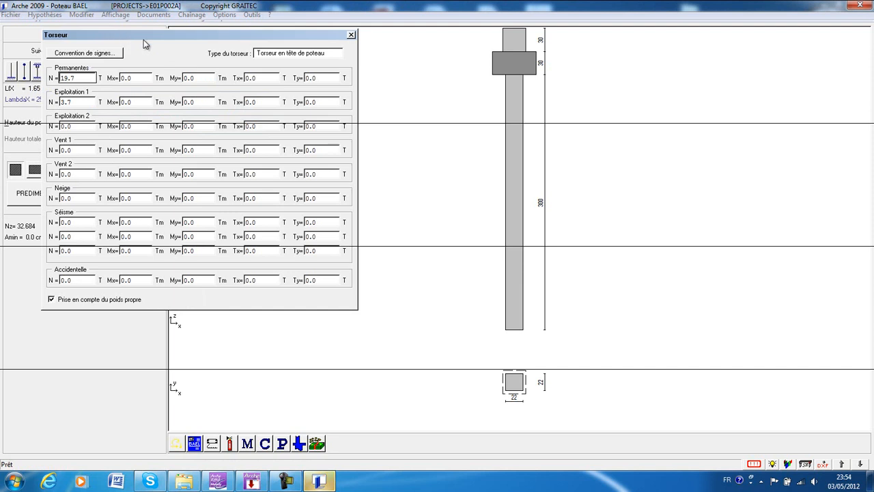
{"action": "left_click_drag", "start_coordinate": [140, 36], "coordinate": [298, 51]}
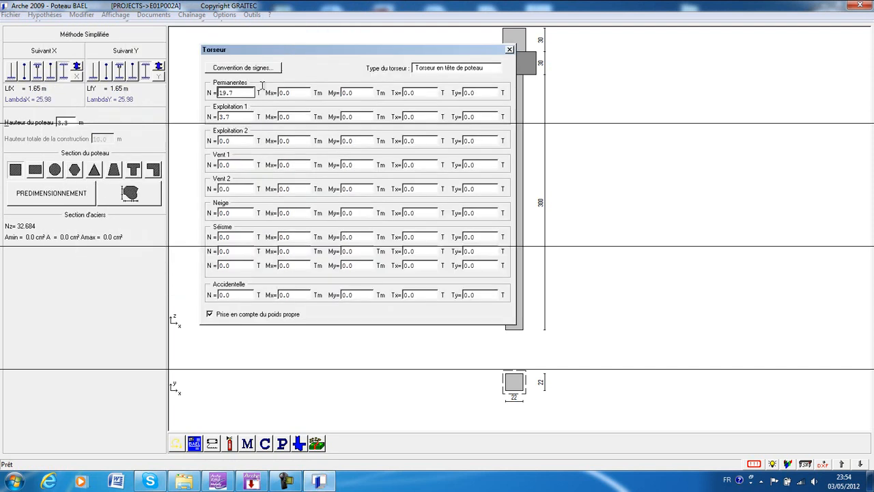
{"action": "left_click", "coordinate": [509, 50]}
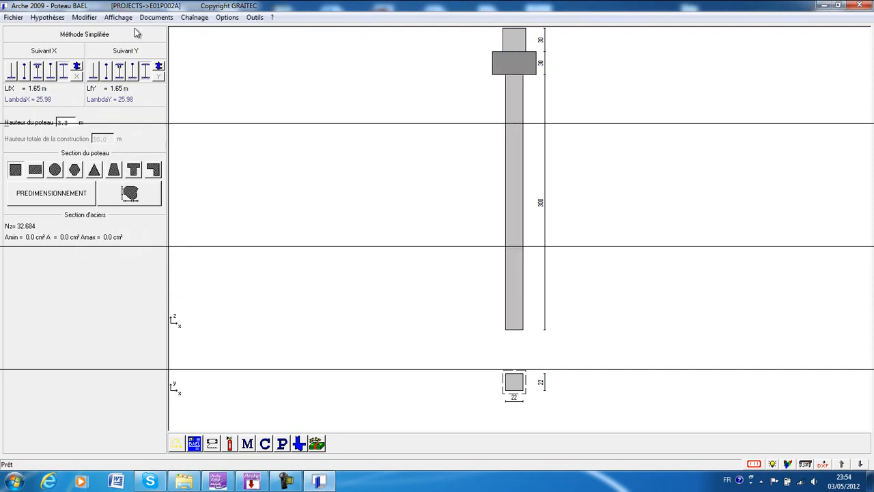
In the column-end geometry hypotheses, make the upper column's section identical to that of the current column.
{"action": "left_click", "coordinate": [46, 17]}
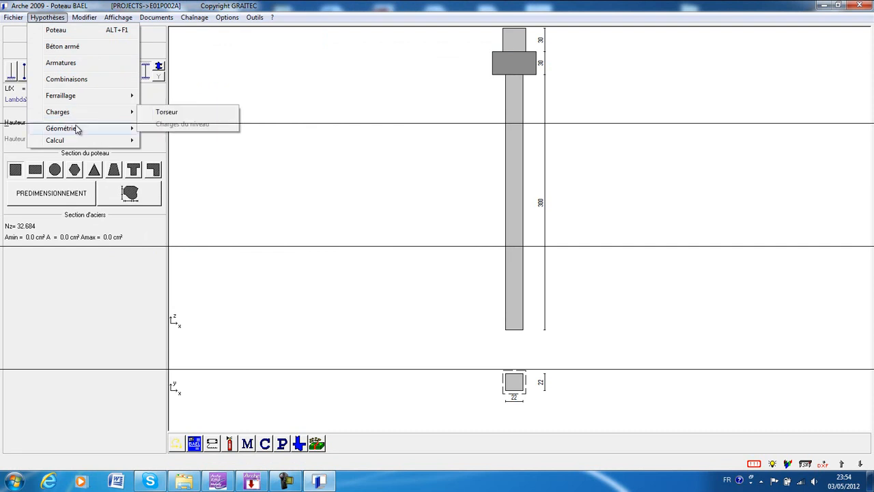
{"action": "mouse_move", "coordinate": [78, 129]}
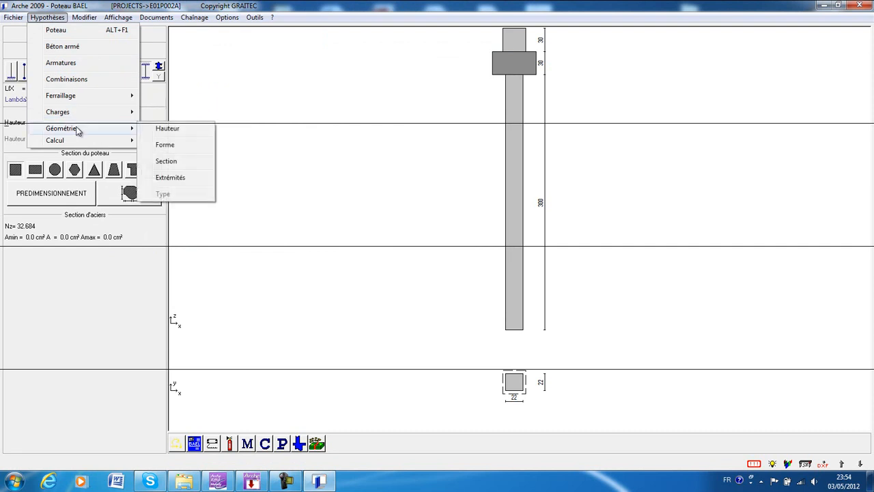
{"action": "left_click", "coordinate": [175, 178]}
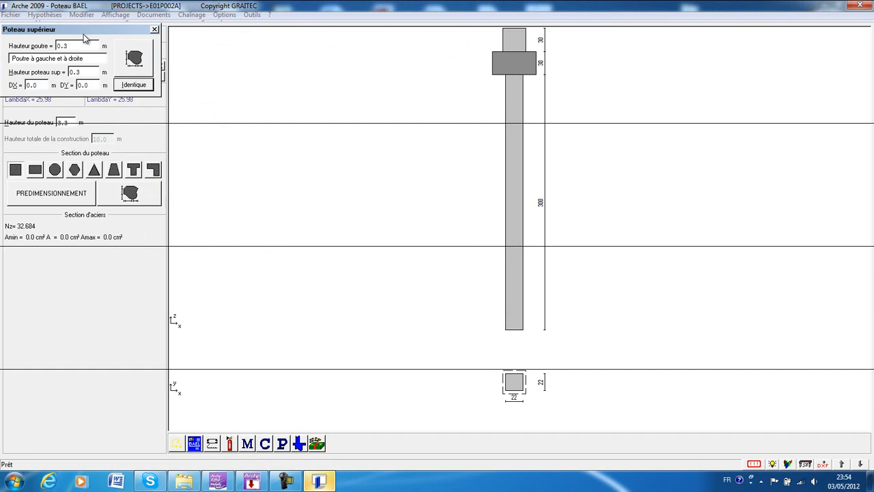
{"action": "left_click", "coordinate": [298, 110]}
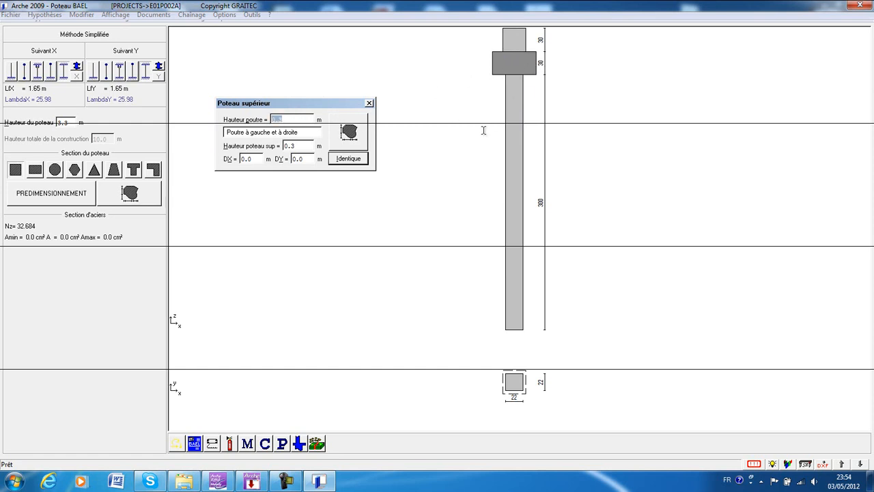
{"action": "left_click", "coordinate": [299, 118]}
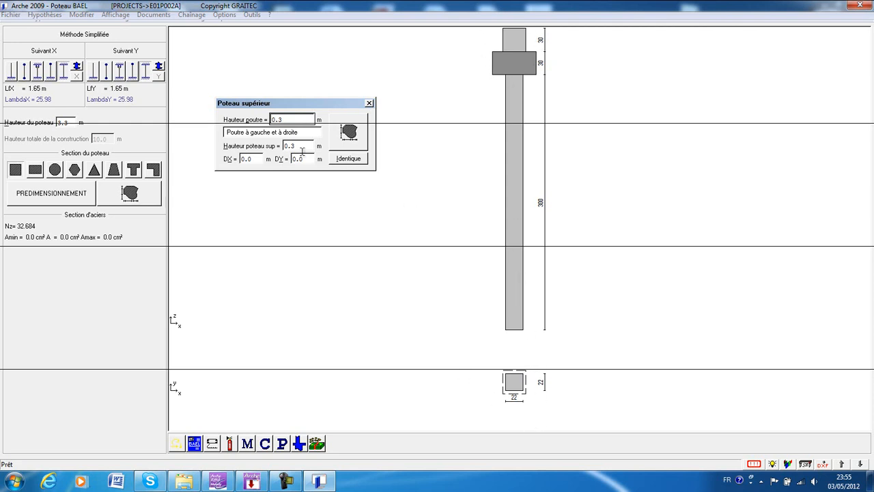
{"action": "left_click", "coordinate": [339, 160]}
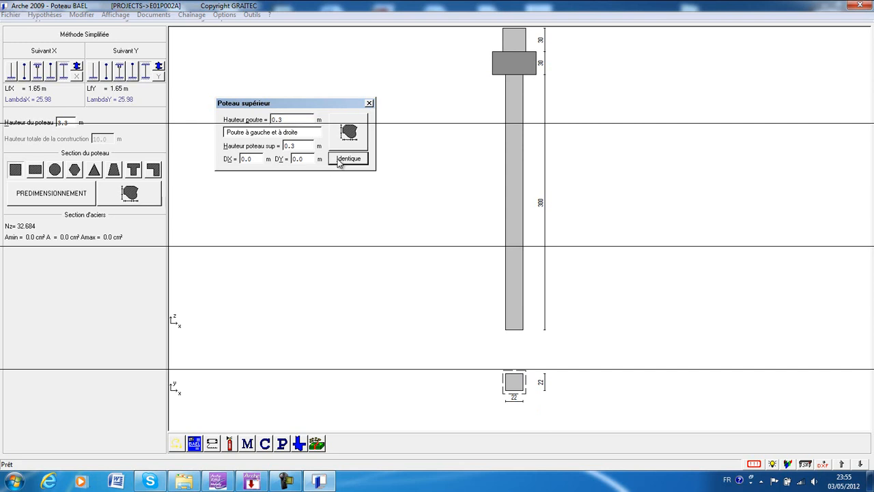
{"action": "left_click", "coordinate": [368, 103]}
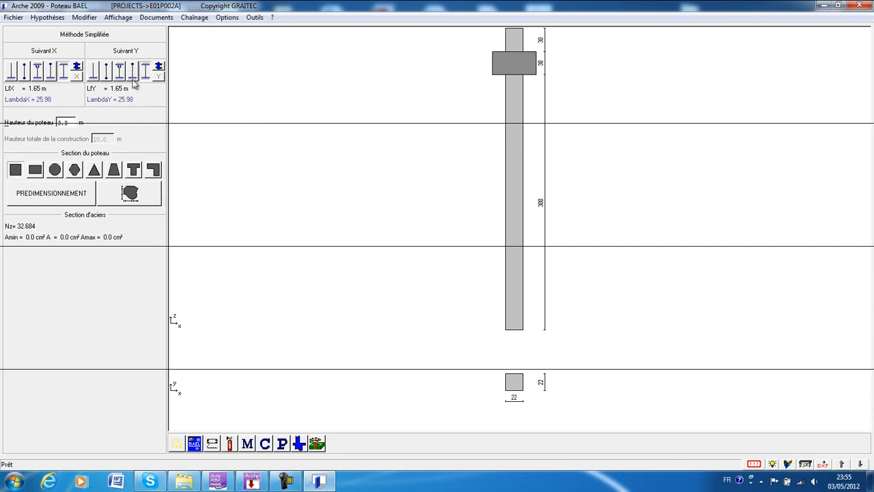
Review the calculation method hypotheses, including the method choice, 3D verification, moment tolerance and steel precision.
{"action": "left_click", "coordinate": [48, 17]}
{"action": "mouse_move", "coordinate": [77, 142]}
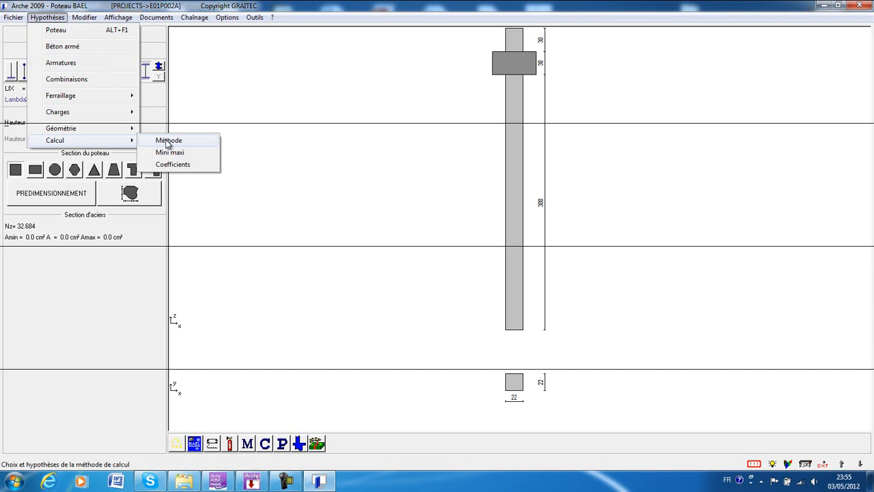
{"action": "left_click", "coordinate": [167, 142]}
{"action": "left_click_drag", "start_coordinate": [95, 43], "coordinate": [244, 73]}
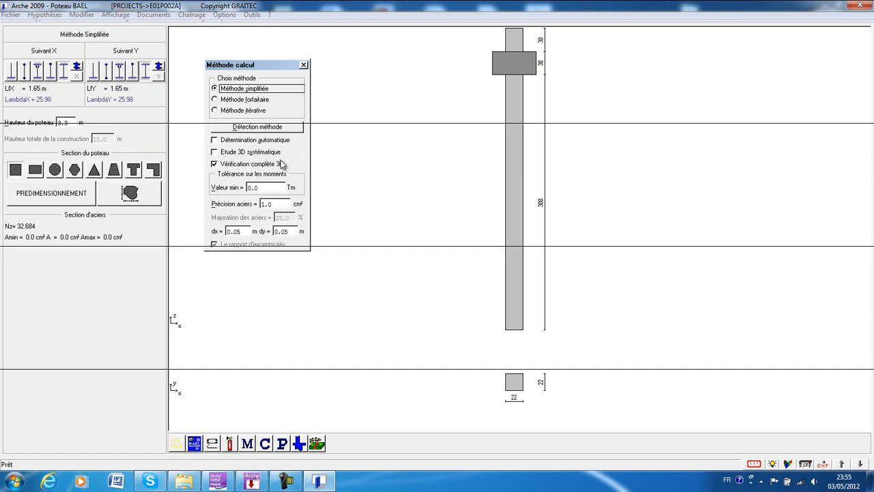
{"action": "left_click", "coordinate": [303, 65]}
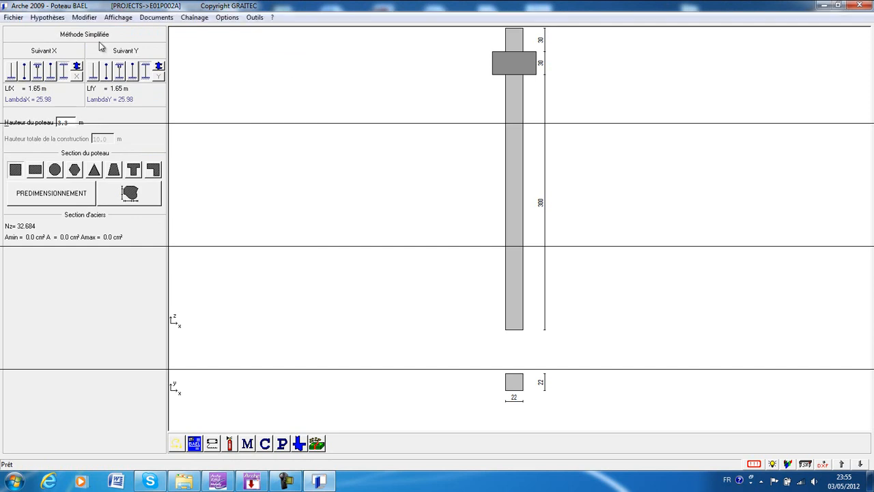
Set the predimensioning limits of the square section to amin 0.22 m and amax 0.5 m.
{"action": "left_click", "coordinate": [46, 18]}
{"action": "mouse_move", "coordinate": [77, 143]}
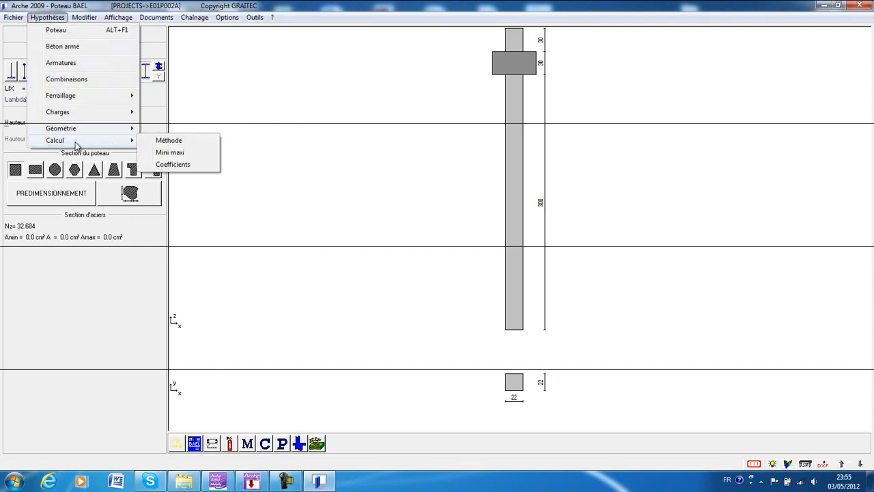
{"action": "left_click", "coordinate": [170, 152]}
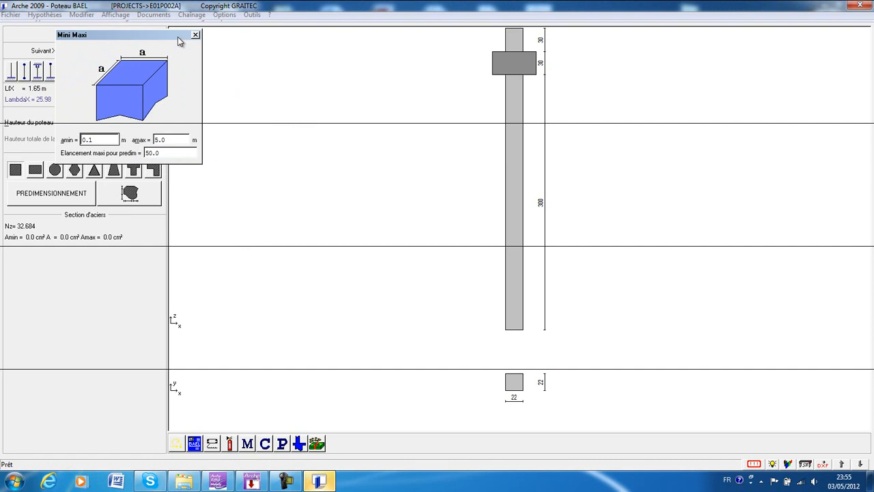
{"action": "left_click_drag", "start_coordinate": [170, 37], "coordinate": [328, 88]}
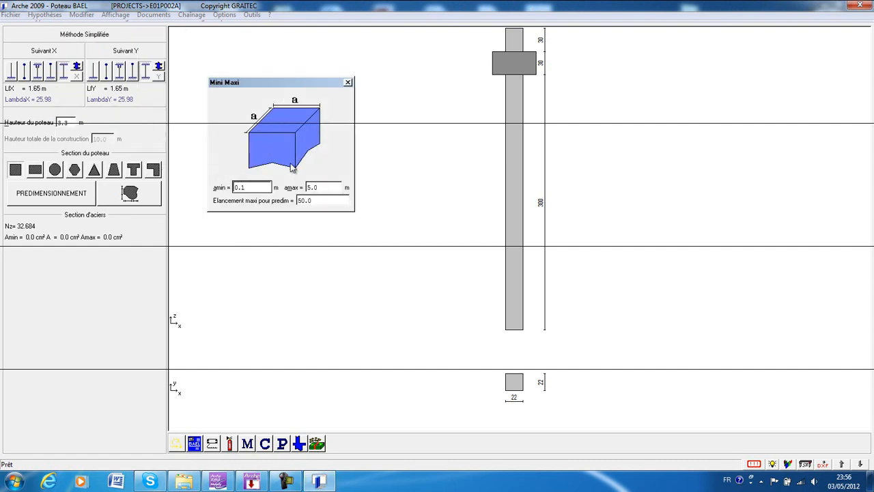
{"action": "left_click", "coordinate": [250, 188]}
{"action": "left_click", "coordinate": [323, 154]}
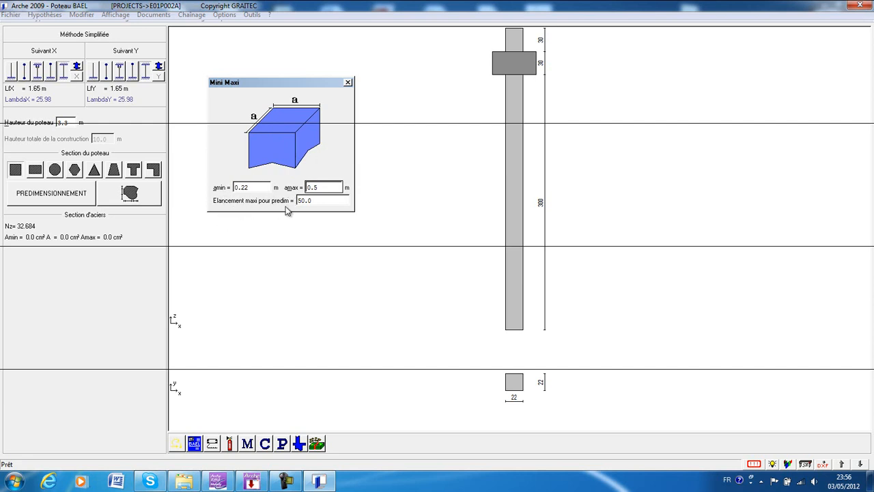
{"action": "left_click", "coordinate": [347, 83]}
Review the partial safety coefficients for steel and concrete.
{"action": "left_click", "coordinate": [46, 16]}
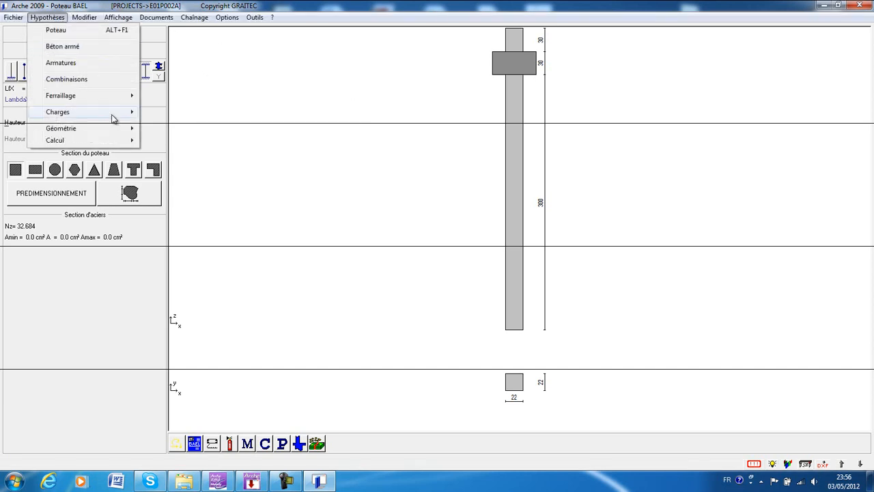
{"action": "mouse_move", "coordinate": [116, 141]}
{"action": "left_click", "coordinate": [173, 165]}
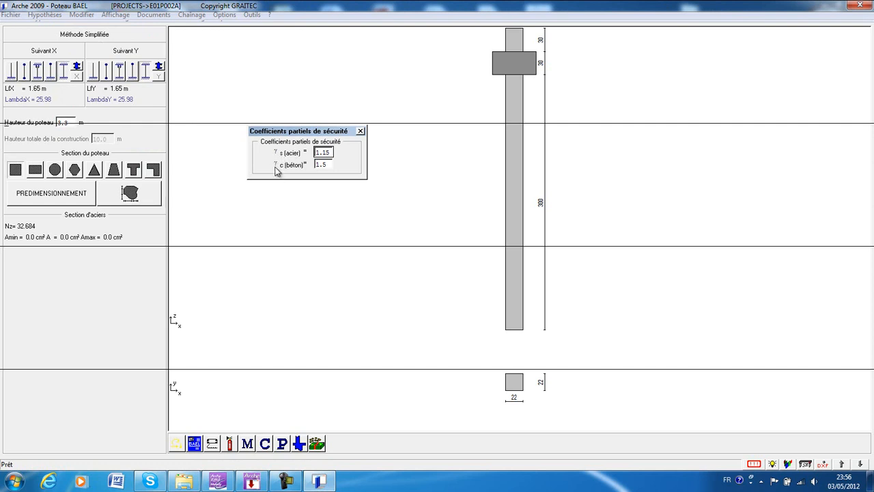
{"action": "left_click", "coordinate": [361, 131]}
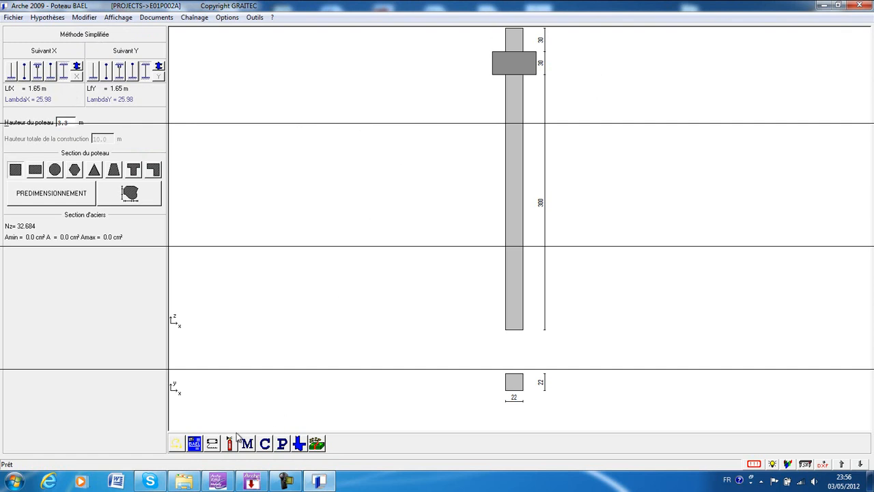
Recheck the column's calculation method, load combinations, predimensioning and upper-column hypotheses before the calculation.
{"action": "left_click", "coordinate": [58, 22]}
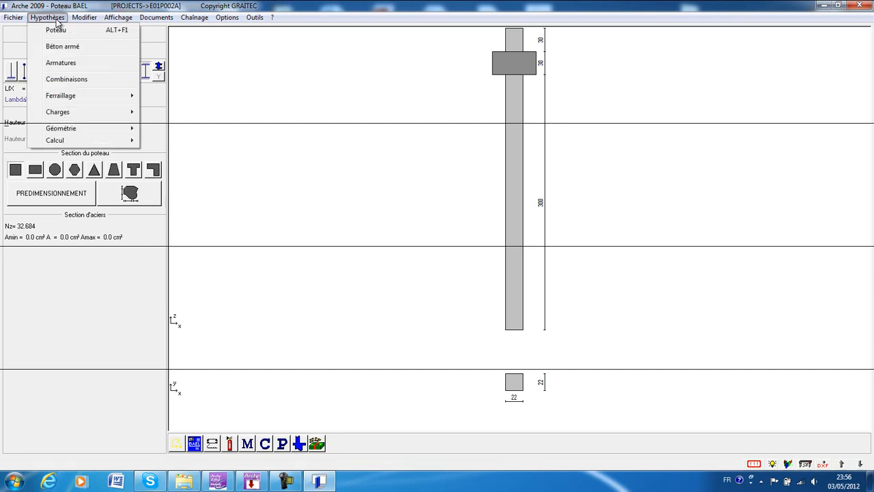
{"action": "left_click", "coordinate": [51, 18]}
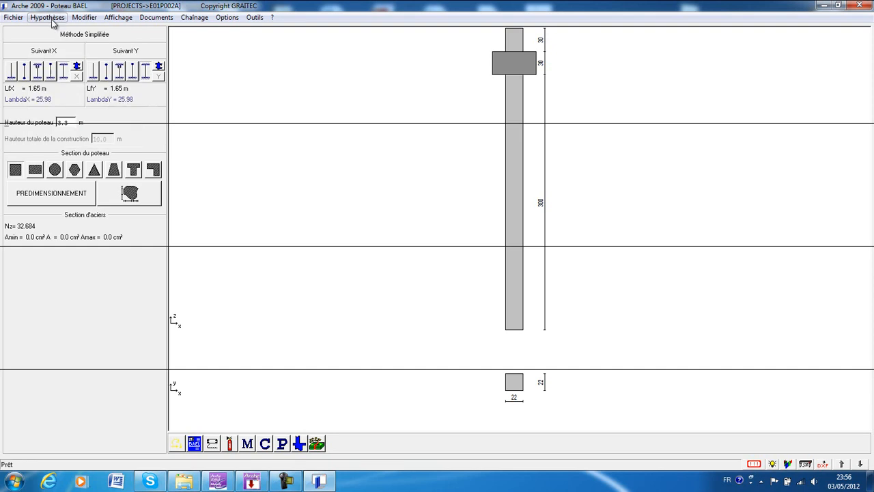
{"action": "left_click", "coordinate": [248, 444]}
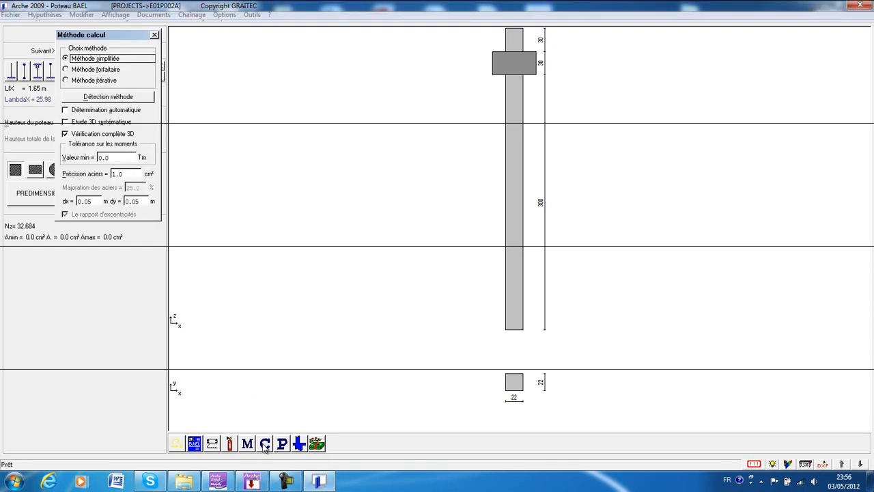
{"action": "left_click", "coordinate": [265, 444]}
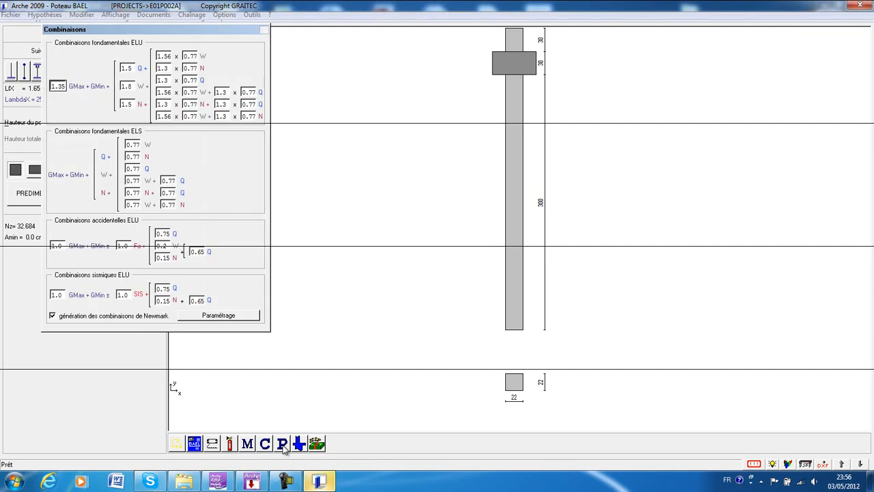
{"action": "left_click", "coordinate": [282, 445]}
{"action": "left_click", "coordinate": [300, 444]}
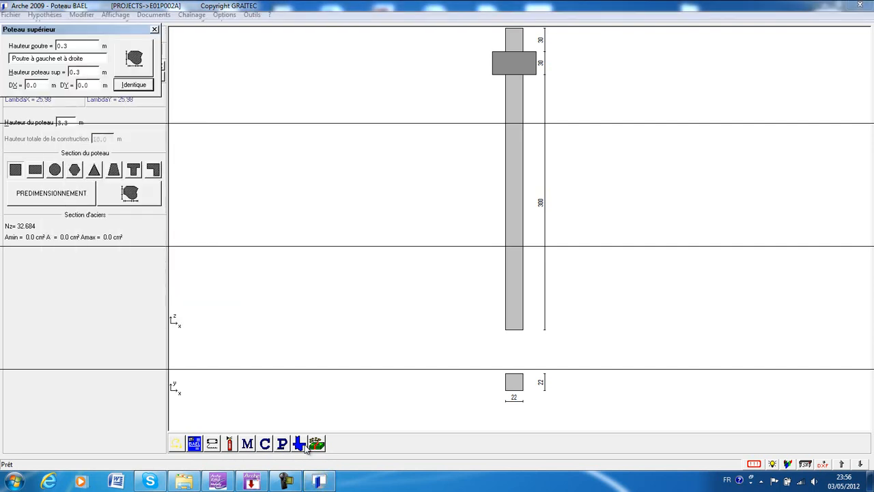
{"action": "left_click", "coordinate": [153, 29]}
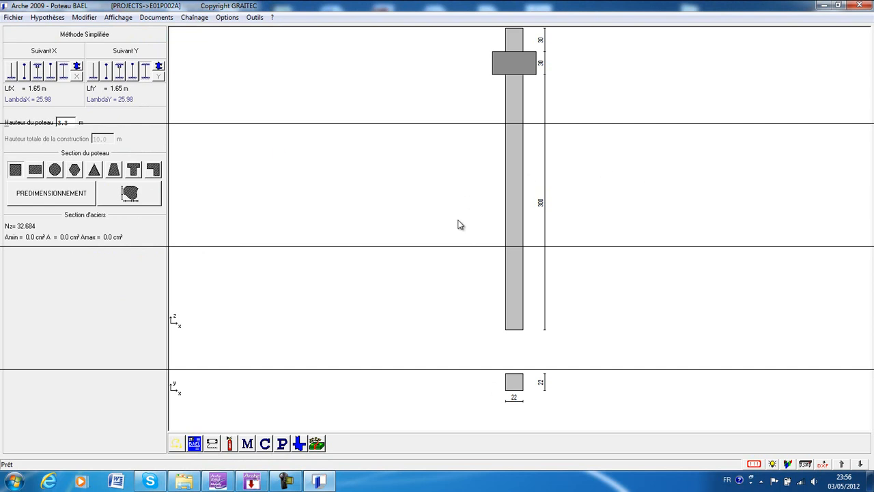
Run the column calculation and display the Mx/My interaction surface.
{"action": "left_click", "coordinate": [754, 464]}
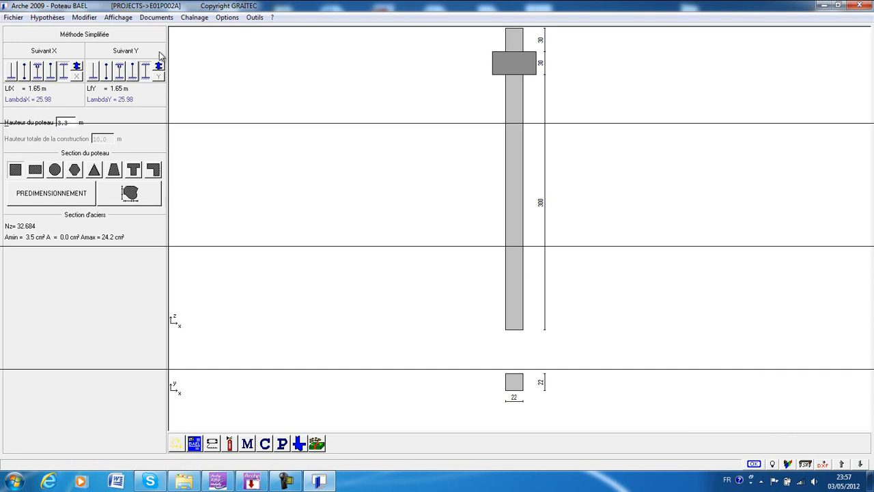
{"action": "left_click", "coordinate": [118, 17]}
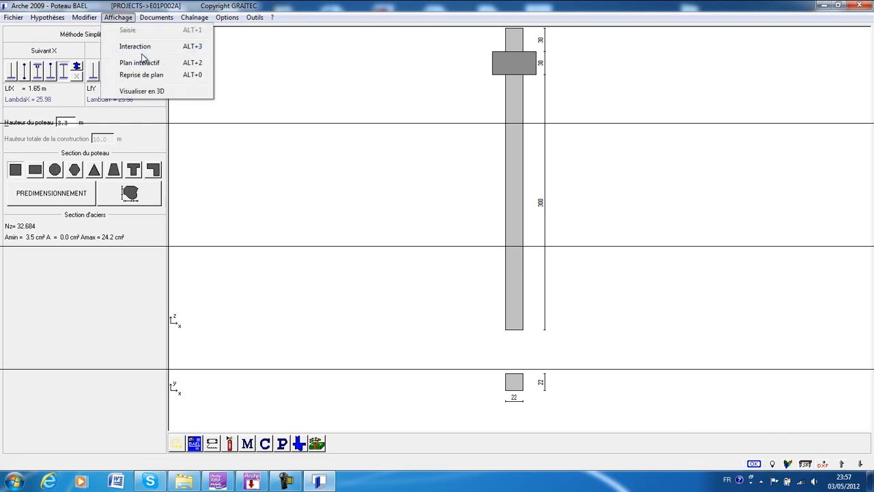
{"action": "left_click", "coordinate": [143, 48]}
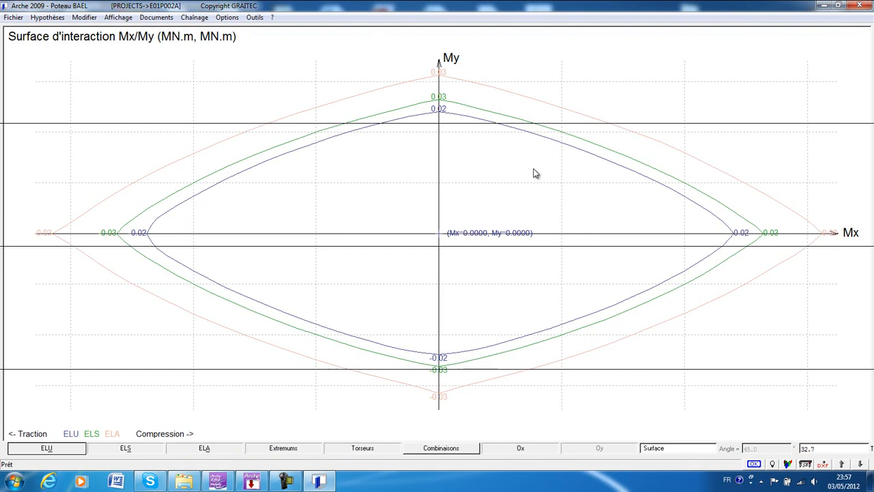
Show the interactive reinforcement plan of the column and examine sections AA and BB and the bar schedule.
{"action": "left_click", "coordinate": [118, 17]}
{"action": "left_click", "coordinate": [139, 64]}
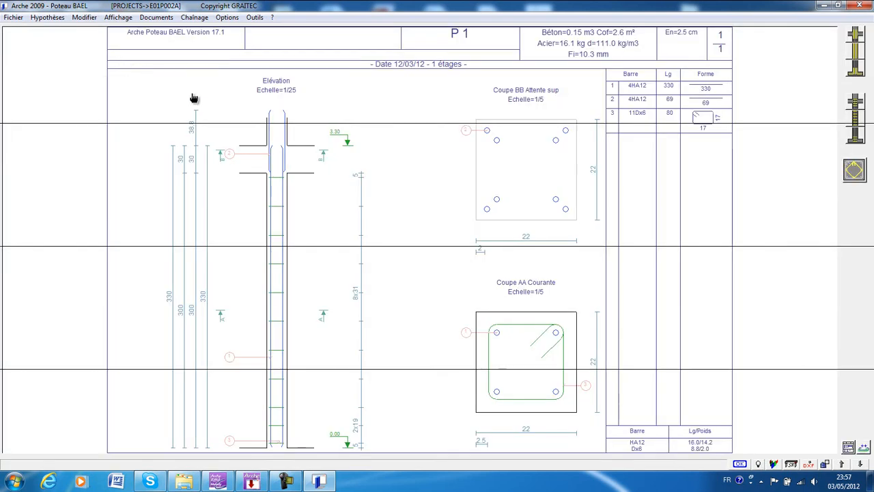
{"action": "left_click_drag", "start_coordinate": [342, 273], "coordinate": [345, 248]}
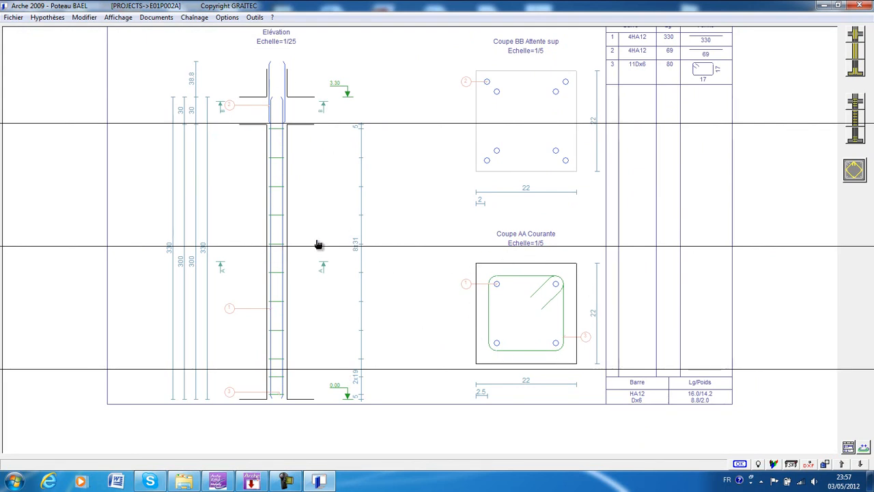
{"action": "middle_click_drag", "start_coordinate": [515, 274], "coordinate": [483, 286]}
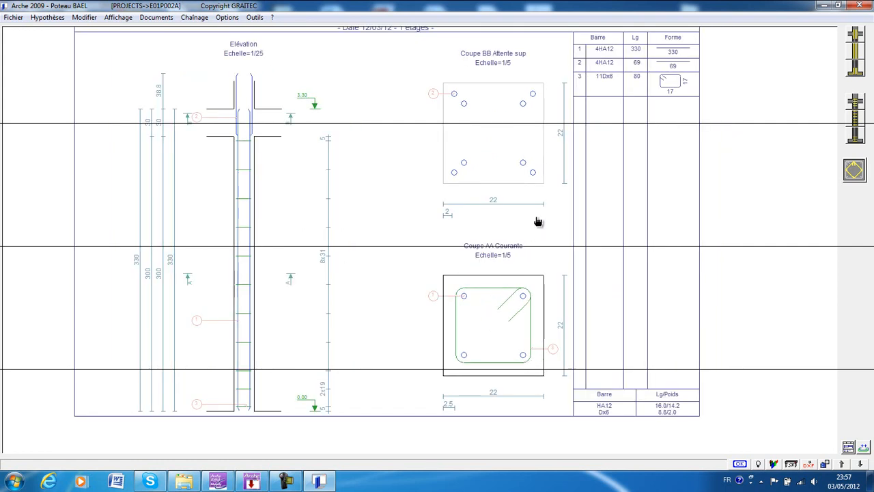
{"action": "scroll", "coordinate": [456, 319], "scroll_direction": "up", "scroll_amount": 1}
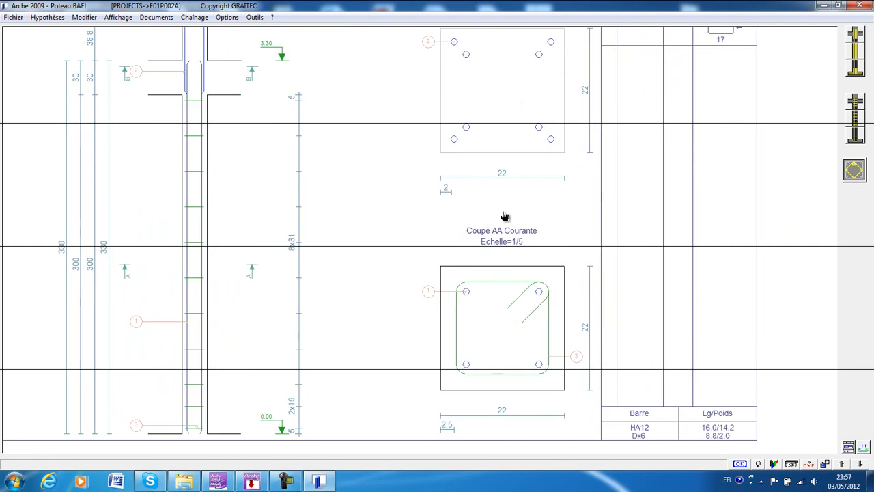
{"action": "scroll", "coordinate": [504, 168], "scroll_direction": "down", "scroll_amount": 1}
{"action": "middle_click_drag", "start_coordinate": [565, 107], "coordinate": [540, 185]}
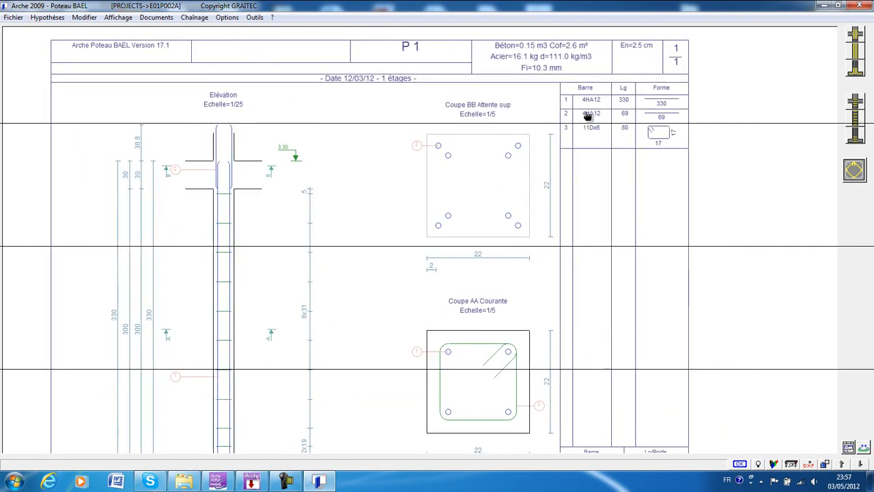
{"action": "scroll", "coordinate": [590, 108], "scroll_direction": "up", "scroll_amount": 1}
{"action": "scroll", "coordinate": [580, 107], "scroll_direction": "up", "scroll_amount": 1}
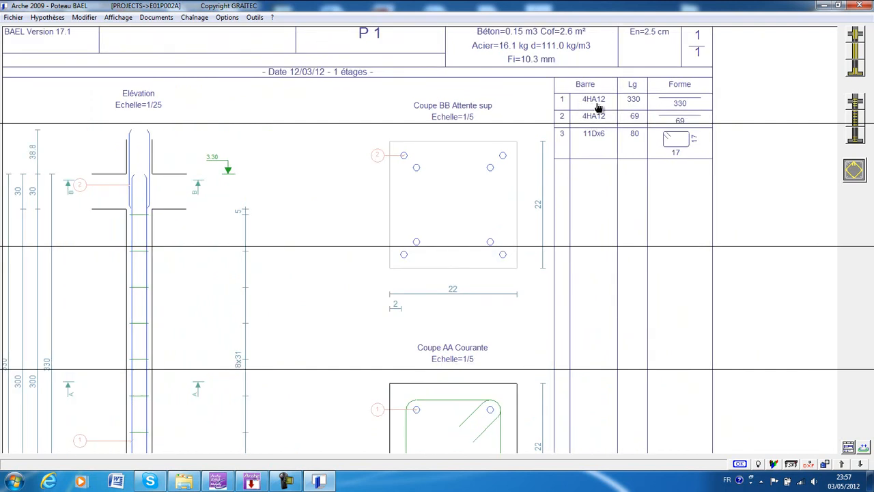
{"action": "scroll", "coordinate": [560, 154], "scroll_direction": "down", "scroll_amount": 1}
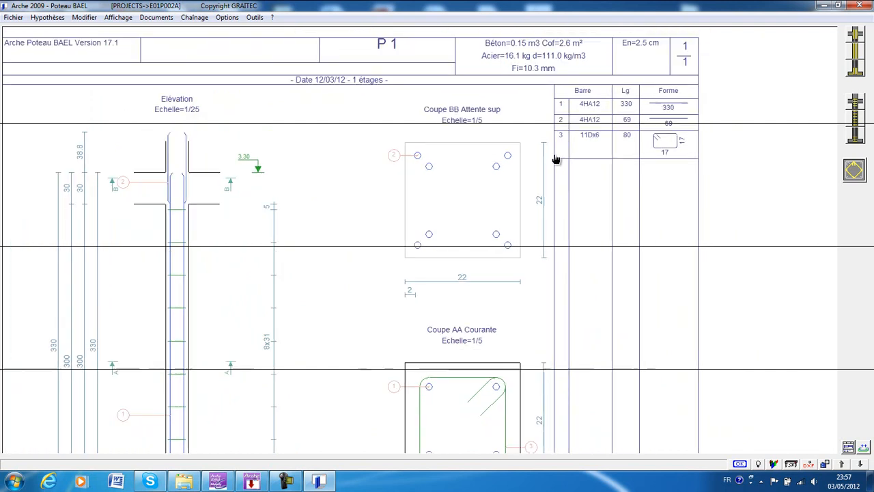
Examine the column's elevation on the plan, including the starter bars at the upper beam joint and the stirrup distribution.
{"action": "middle_click_drag", "start_coordinate": [526, 170], "coordinate": [562, 117]}
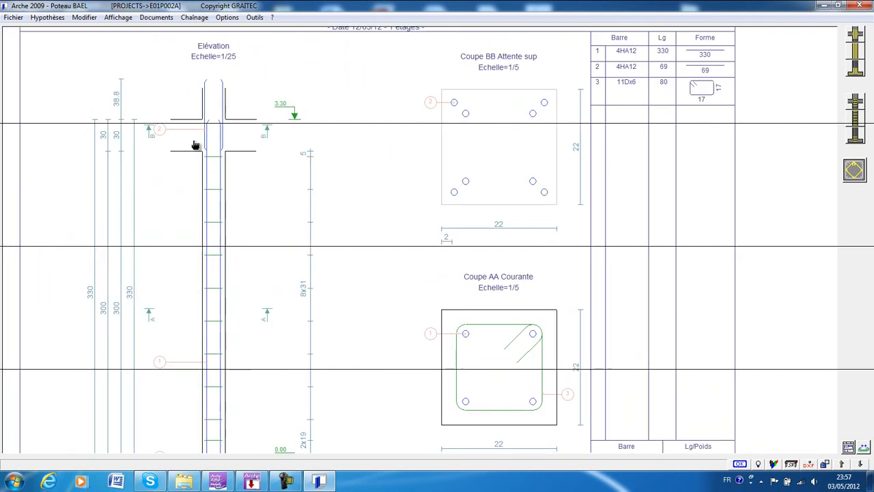
{"action": "scroll", "coordinate": [194, 145], "scroll_direction": "up", "scroll_amount": 1}
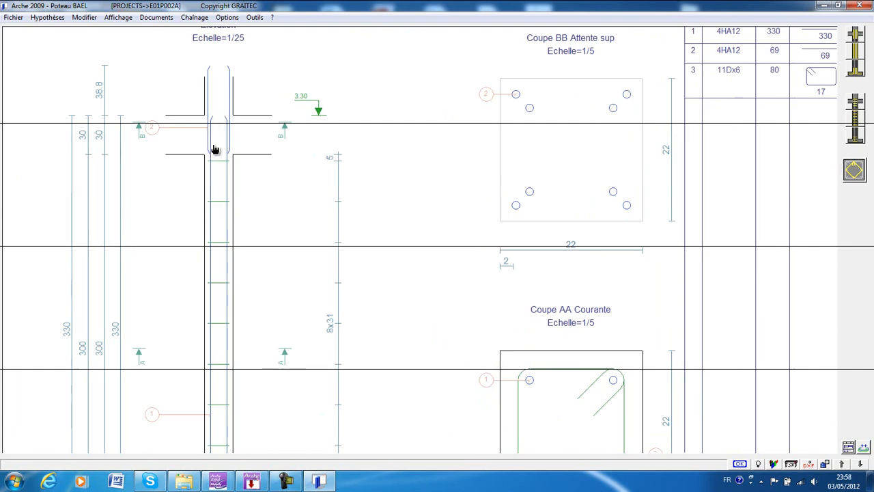
{"action": "scroll", "coordinate": [497, 139], "scroll_direction": "down", "scroll_amount": 1}
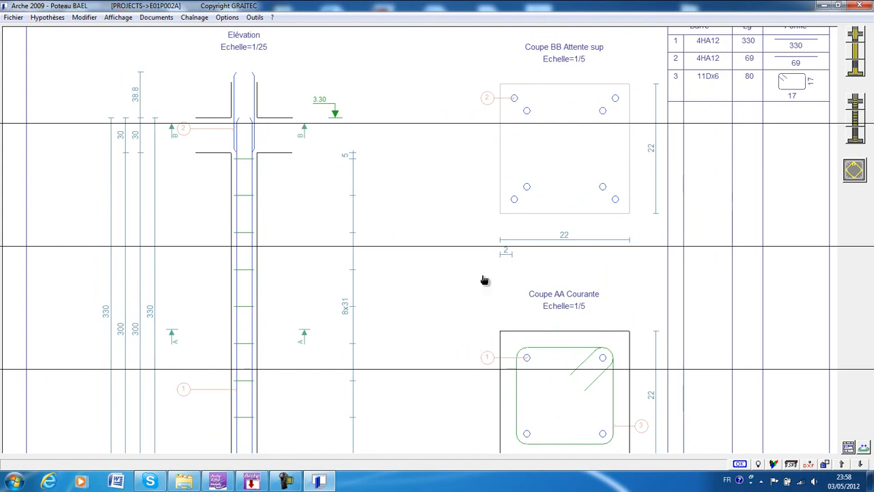
{"action": "mouse_move", "coordinate": [554, 318]}
{"action": "middle_mouse_down"}
{"action": "mouse_move", "coordinate": [496, 273]}
{"action": "mouse_move", "coordinate": [500, 259]}
{"action": "middle_mouse_up"}
{"action": "scroll", "coordinate": [500, 259], "scroll_direction": "down", "scroll_amount": 1}
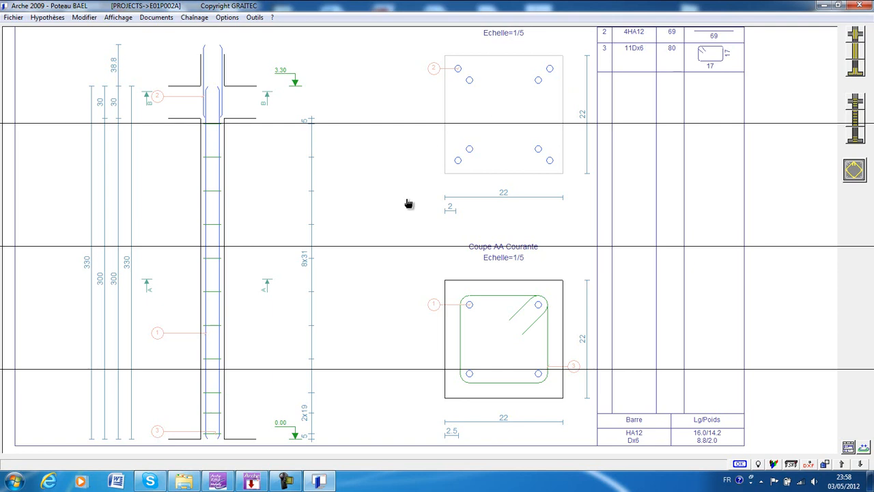
{"action": "left_click_drag", "start_coordinate": [410, 204], "coordinate": [412, 241]}
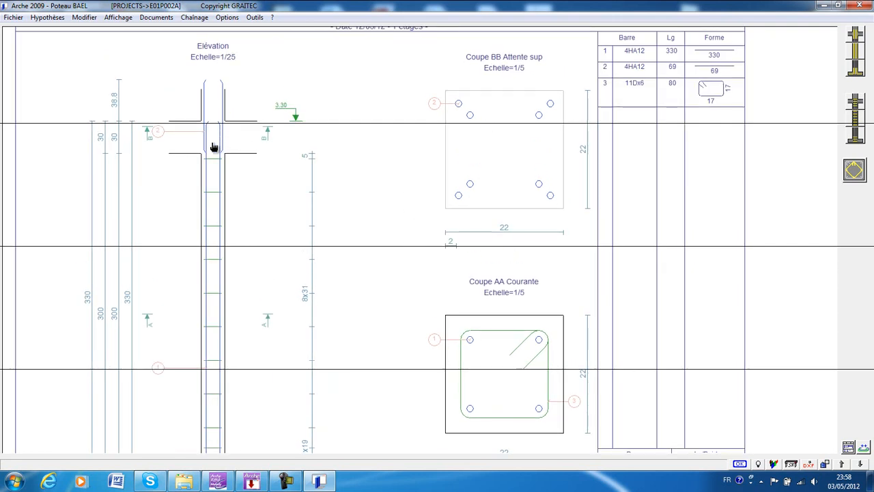
{"action": "scroll", "coordinate": [217, 149], "scroll_direction": "down", "scroll_amount": 1}
{"action": "scroll", "coordinate": [317, 176], "scroll_direction": "down", "scroll_amount": 1}
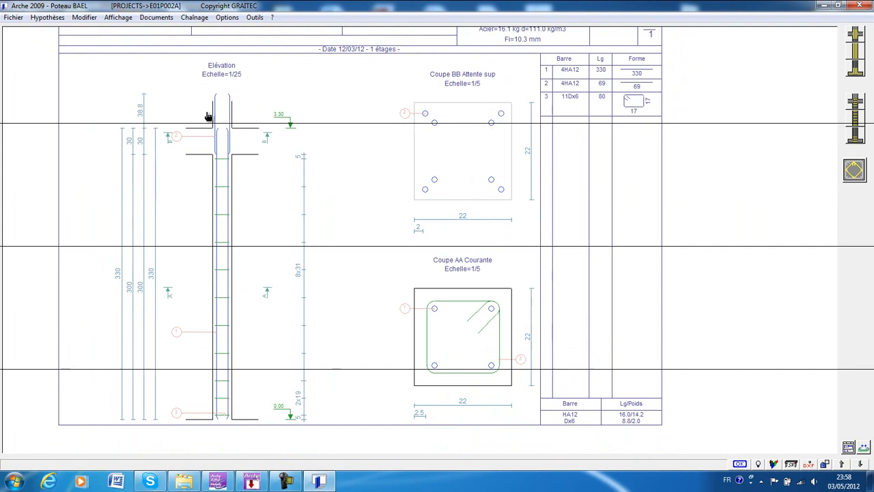
{"action": "middle_click_drag", "start_coordinate": [285, 149], "coordinate": [312, 128]}
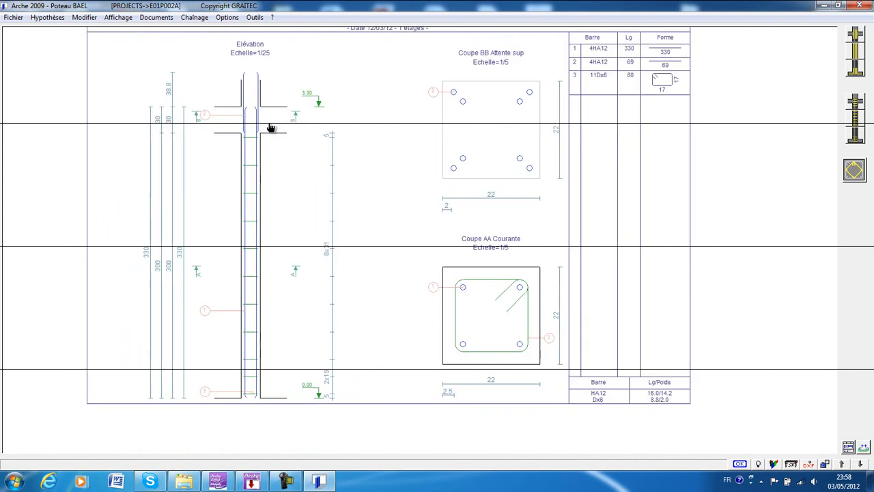
{"action": "scroll", "coordinate": [279, 129], "scroll_direction": "down", "scroll_amount": 1}
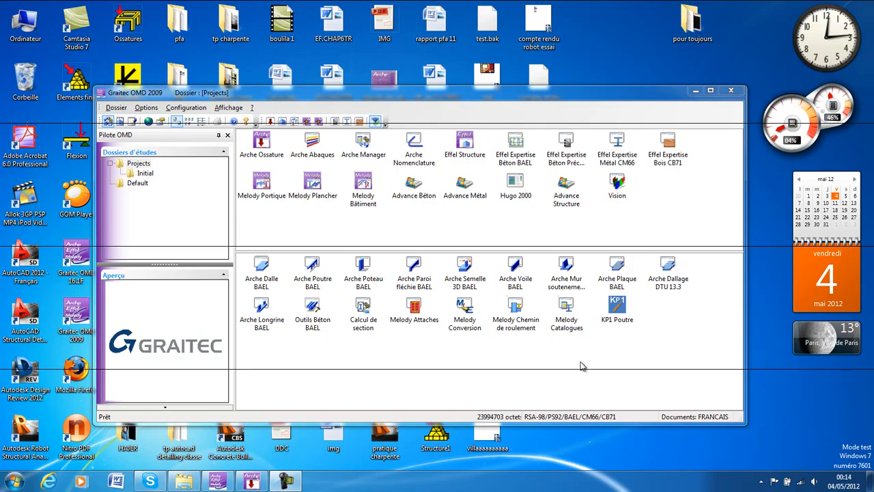
Launch Arche Semelle 3D BAEL and review the footing's type, coordinates and identification settings.
{"action": "double_click", "coordinate": [465, 266]}
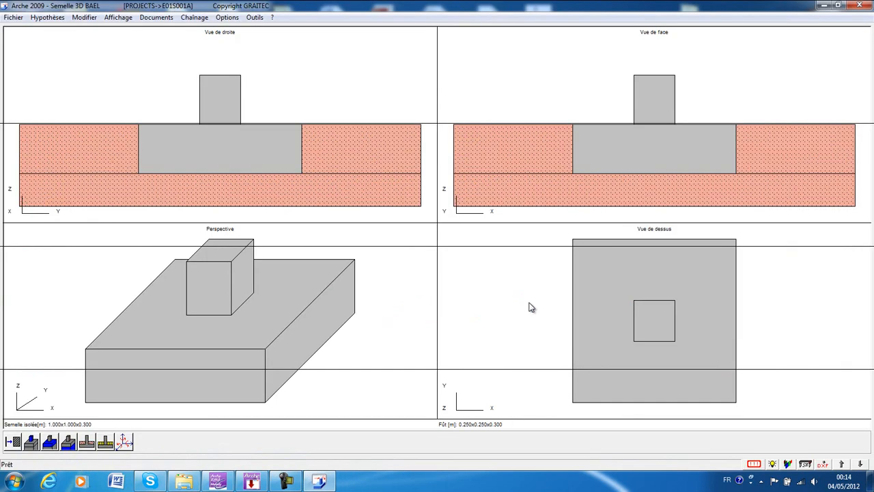
{"action": "left_click", "coordinate": [50, 19]}
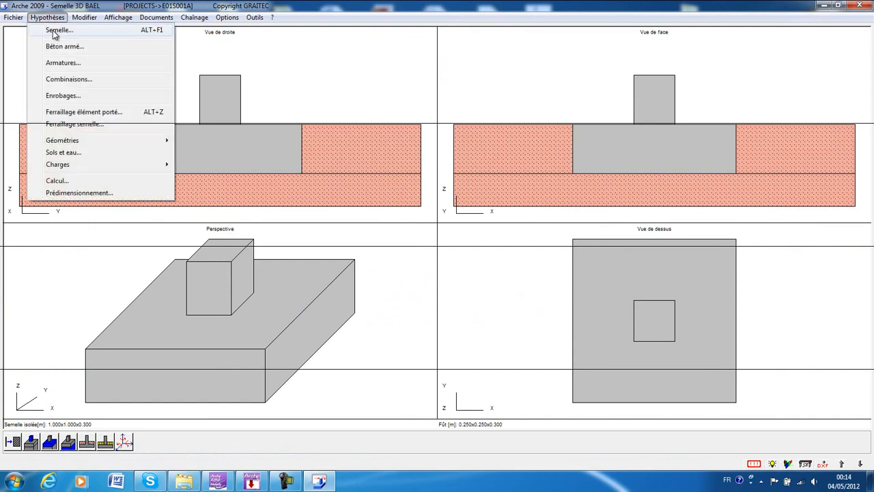
{"action": "left_click", "coordinate": [57, 30]}
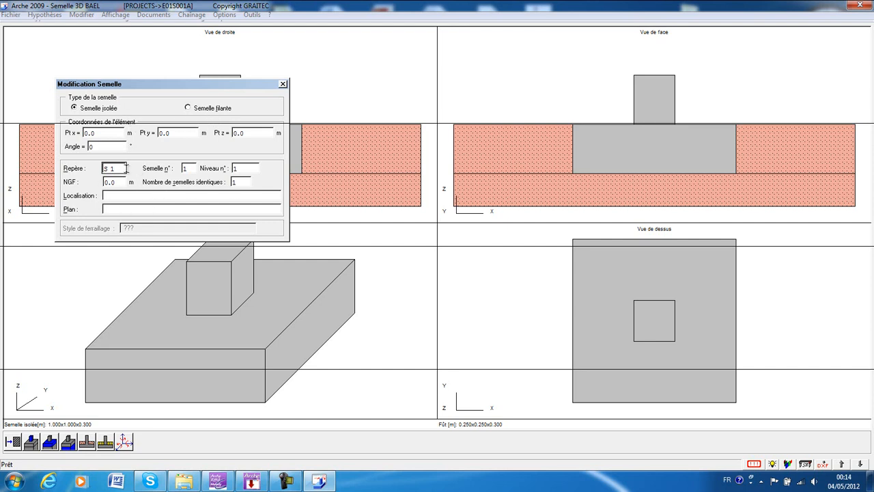
{"action": "left_click", "coordinate": [283, 85]}
In the footing's reinforced concrete hypotheses, set the steel strengths FeL to 400 MPa and FeT to 235 MPa.
{"action": "left_click", "coordinate": [45, 17]}
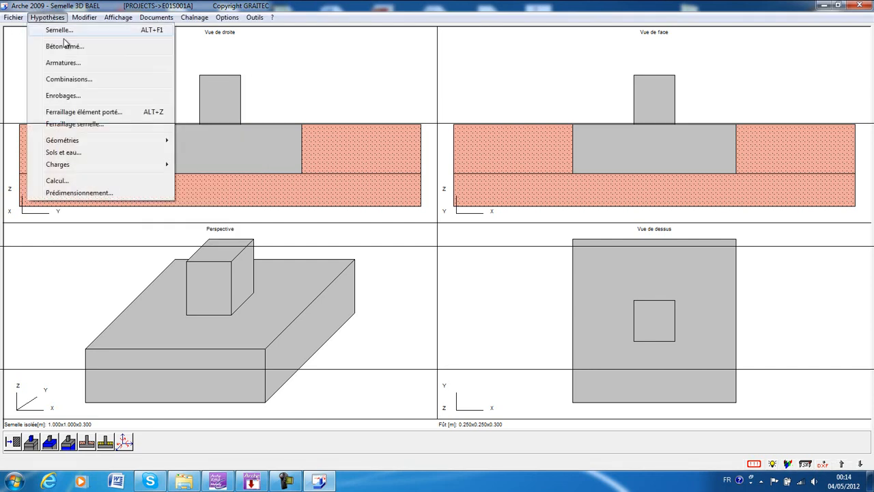
{"action": "left_click", "coordinate": [64, 46]}
{"action": "left_click_drag", "start_coordinate": [108, 75], "coordinate": [191, 101]}
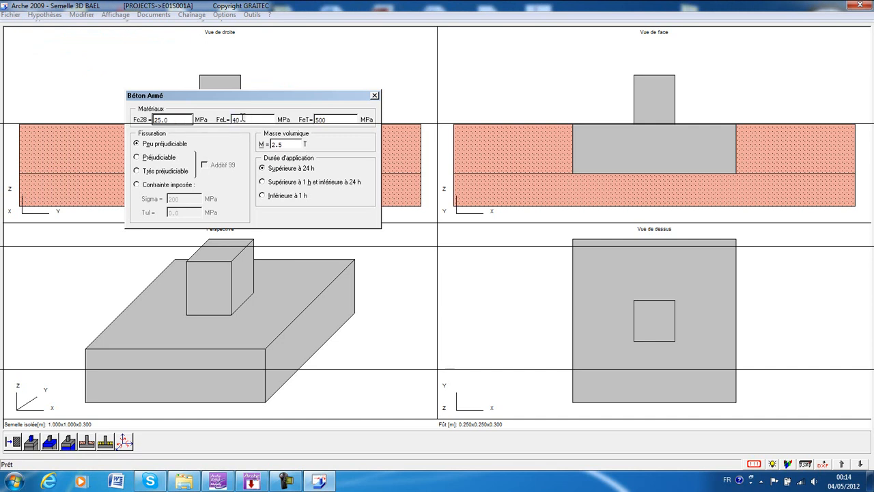
{"action": "key", "text": "Tab"}
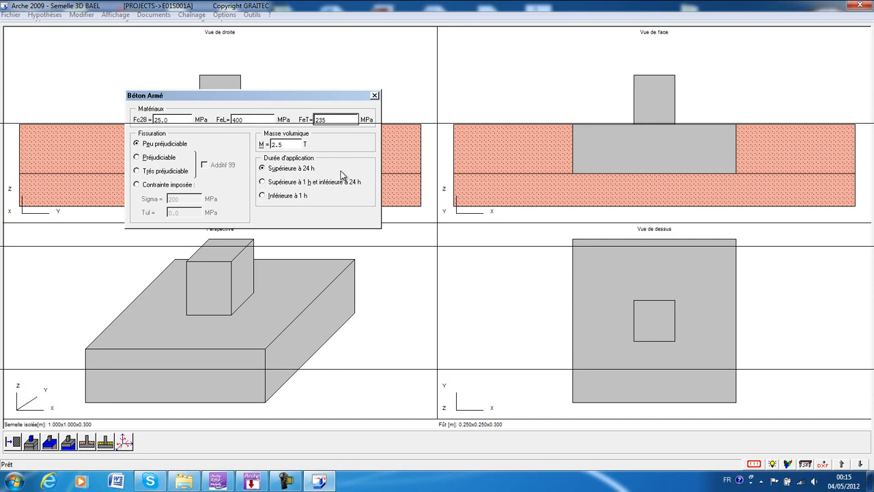
{"action": "left_click", "coordinate": [374, 96]}
Exclude the 8 mm diameter from the longitudinal bars available for the footing's reinforcement.
{"action": "left_click", "coordinate": [47, 17]}
{"action": "left_click", "coordinate": [62, 63]}
{"action": "left_click_drag", "start_coordinate": [107, 32], "coordinate": [272, 78]}
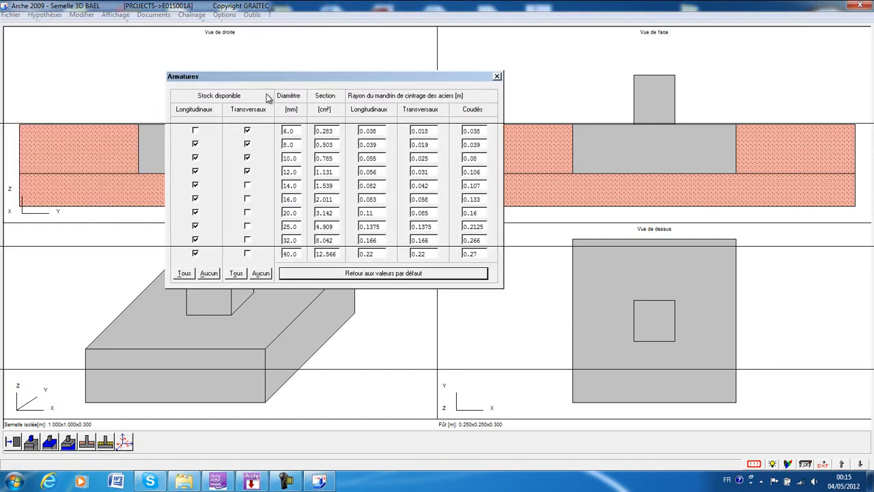
{"action": "left_click", "coordinate": [195, 144]}
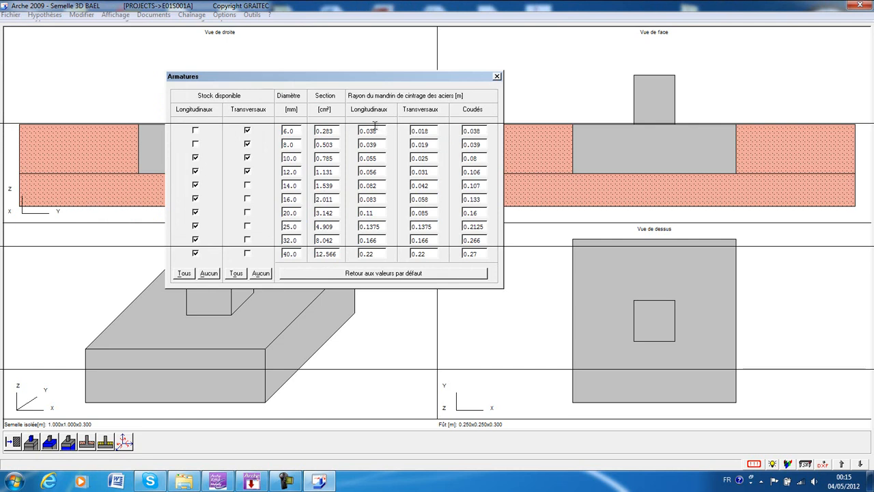
{"action": "left_click", "coordinate": [497, 77]}
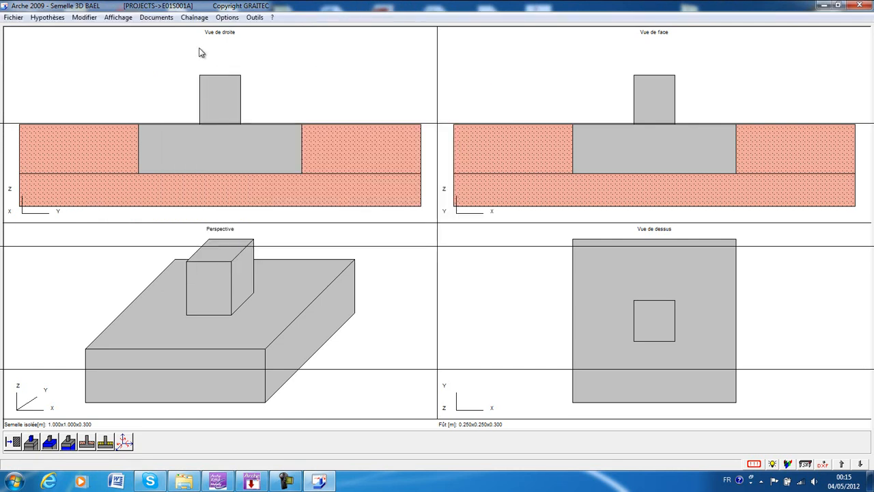
Review the concrete covers defined for the supported element and for the footing.
{"action": "left_click", "coordinate": [45, 17]}
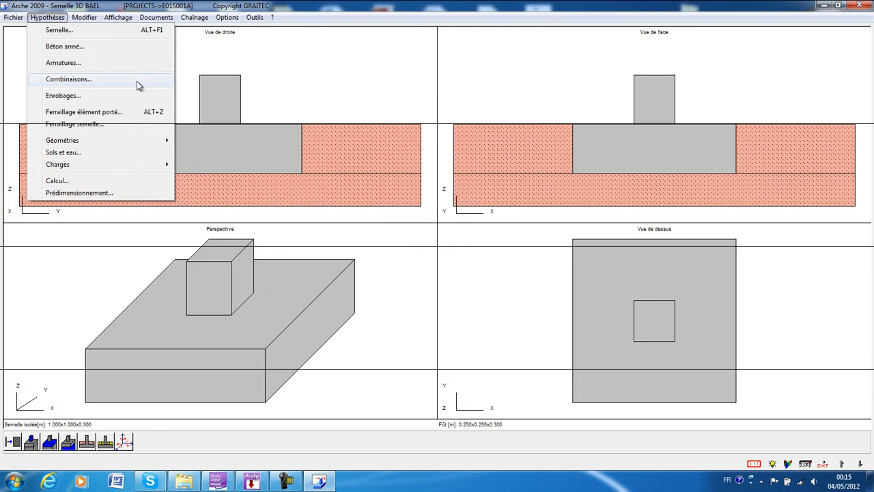
{"action": "left_click", "coordinate": [63, 95]}
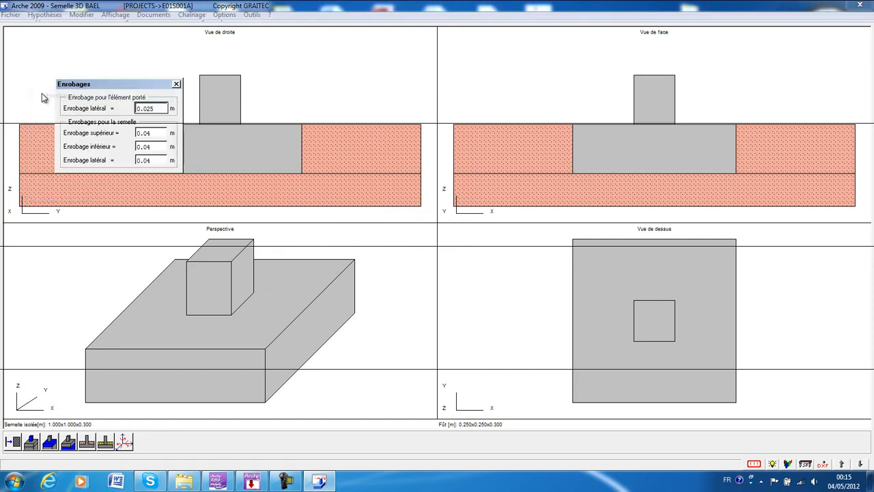
{"action": "left_click_drag", "start_coordinate": [99, 87], "coordinate": [294, 104]}
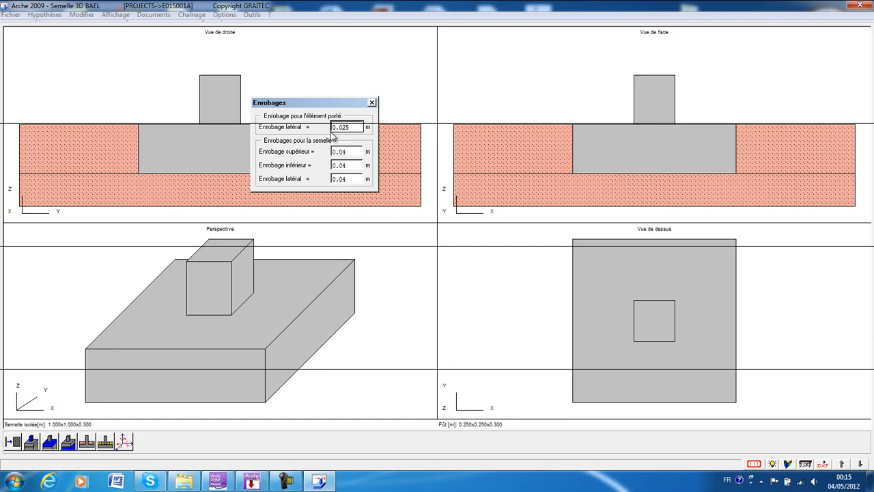
{"action": "left_click", "coordinate": [373, 103]}
Review the supported element's reinforcement hypotheses: general spacings, starter bar shapes and transverse reinforcement.
{"action": "left_click", "coordinate": [48, 18]}
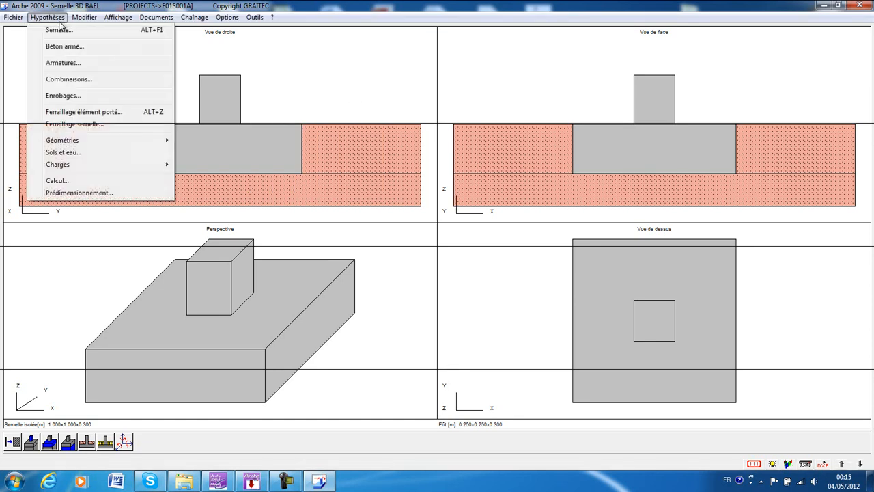
{"action": "left_click", "coordinate": [75, 113]}
{"action": "left_click_drag", "start_coordinate": [118, 60], "coordinate": [264, 106]}
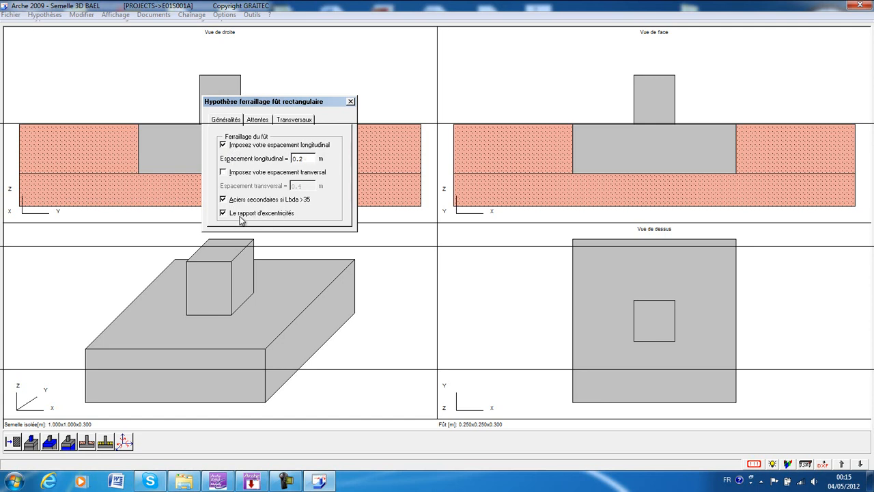
{"action": "left_click", "coordinate": [257, 121]}
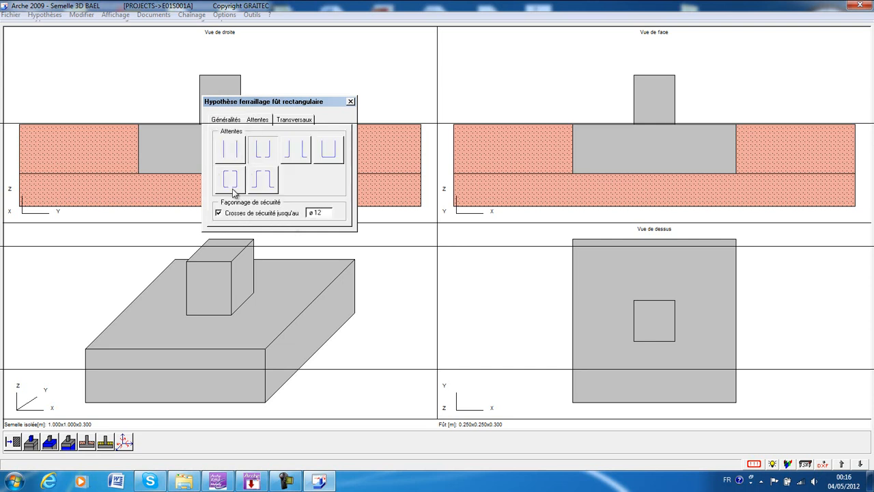
{"action": "left_click", "coordinate": [287, 121]}
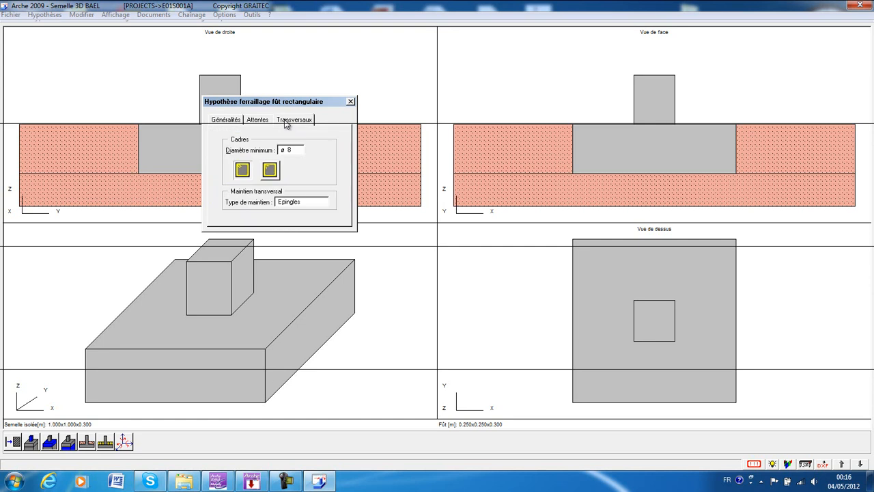
{"action": "left_click", "coordinate": [351, 102]}
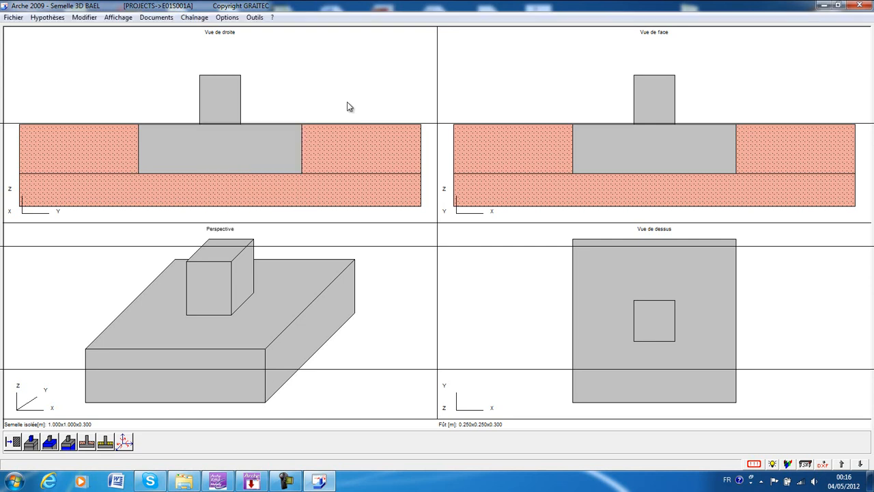
Review the footing's reinforcement hypotheses: bar distribution, spacings, preferred diameter and hooks.
{"action": "left_click", "coordinate": [47, 17]}
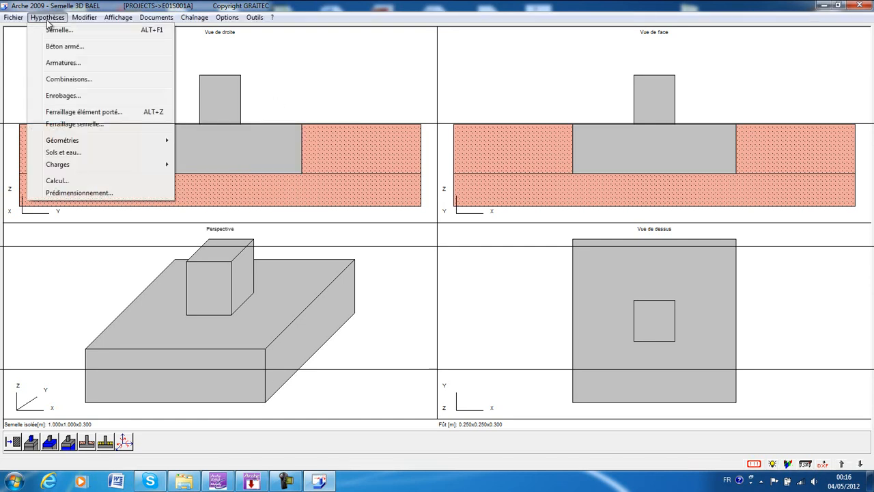
{"action": "left_click", "coordinate": [87, 125]}
{"action": "left_click_drag", "start_coordinate": [129, 59], "coordinate": [249, 66]}
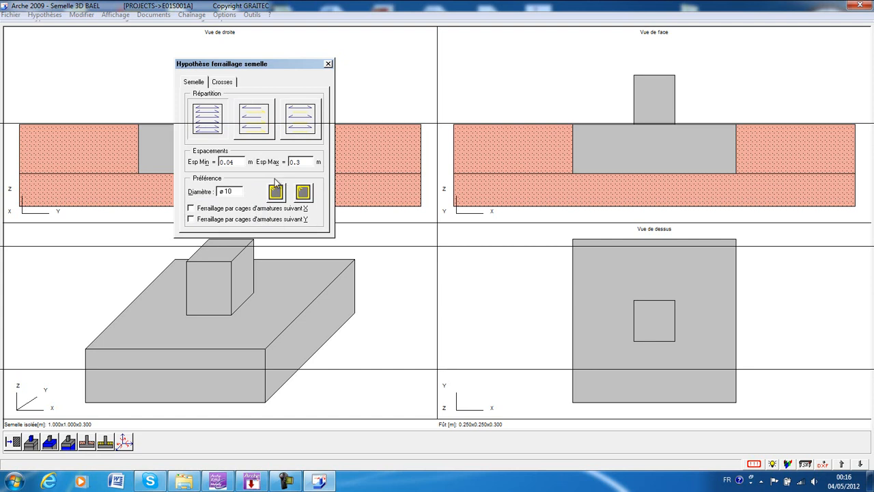
{"action": "left_click", "coordinate": [228, 85]}
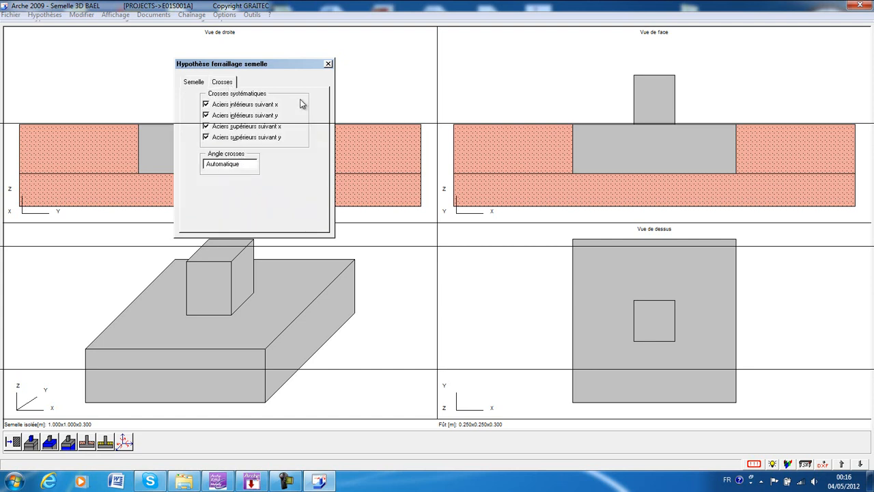
{"action": "left_click", "coordinate": [328, 64]}
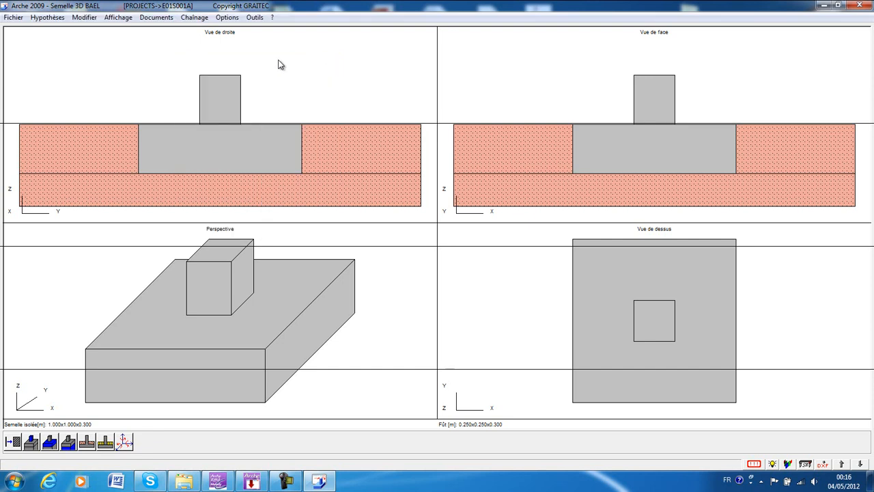
Open the supported element's geometry and compare the rectangular and circular pedestals and columns, the jointed circular column and the simple pocket on pedestal.
{"action": "left_click", "coordinate": [47, 17]}
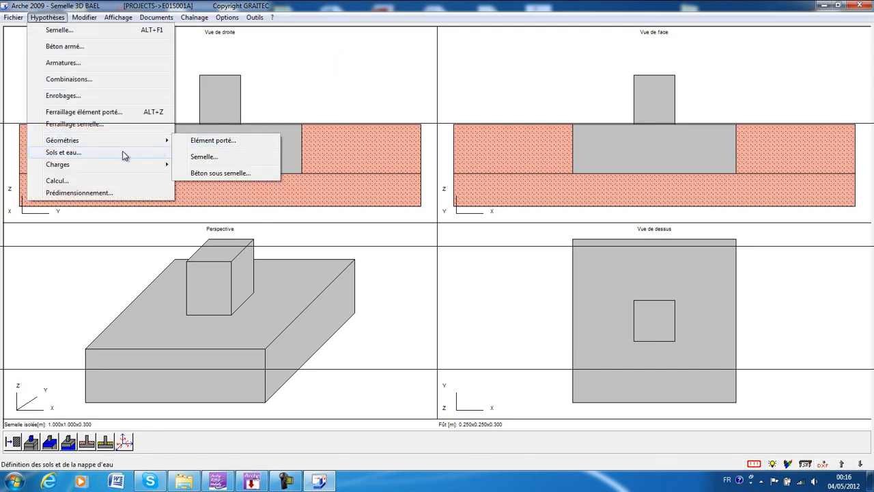
{"action": "left_click", "coordinate": [205, 143]}
{"action": "left_click_drag", "start_coordinate": [130, 88], "coordinate": [277, 101]}
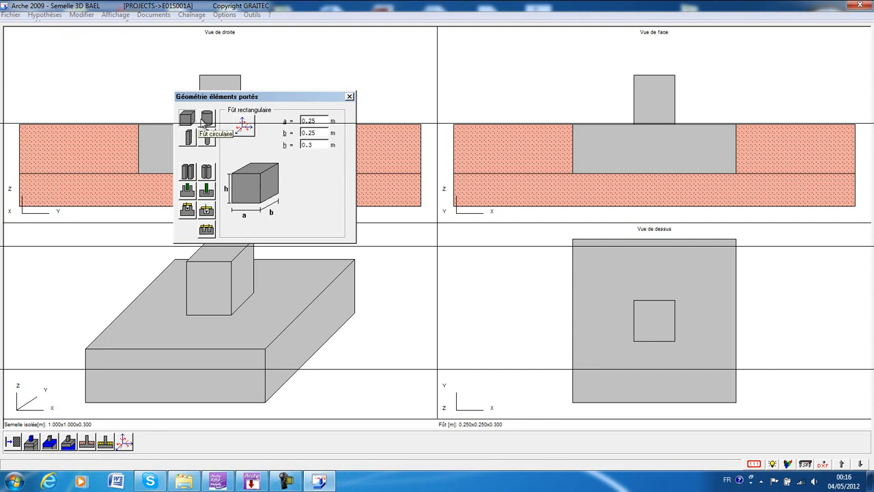
{"action": "left_click", "coordinate": [203, 122]}
{"action": "left_click", "coordinate": [188, 119]}
{"action": "left_click", "coordinate": [206, 120]}
{"action": "left_click", "coordinate": [189, 120]}
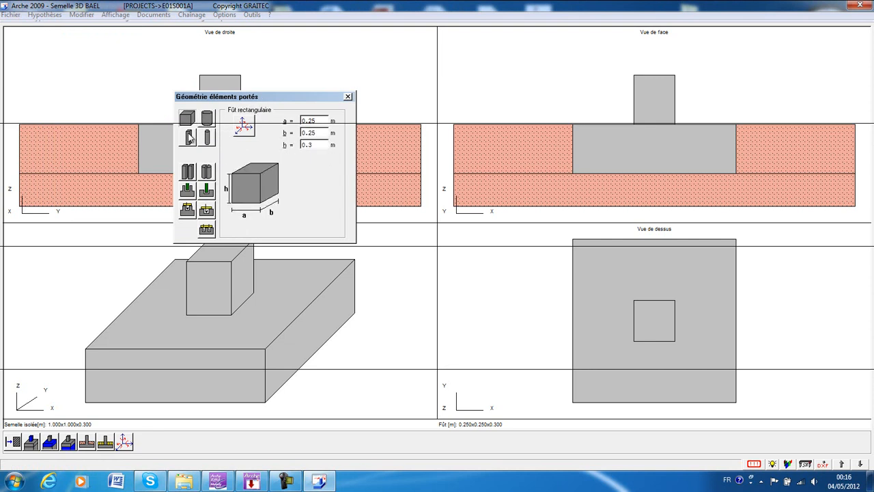
{"action": "left_click", "coordinate": [190, 138]}
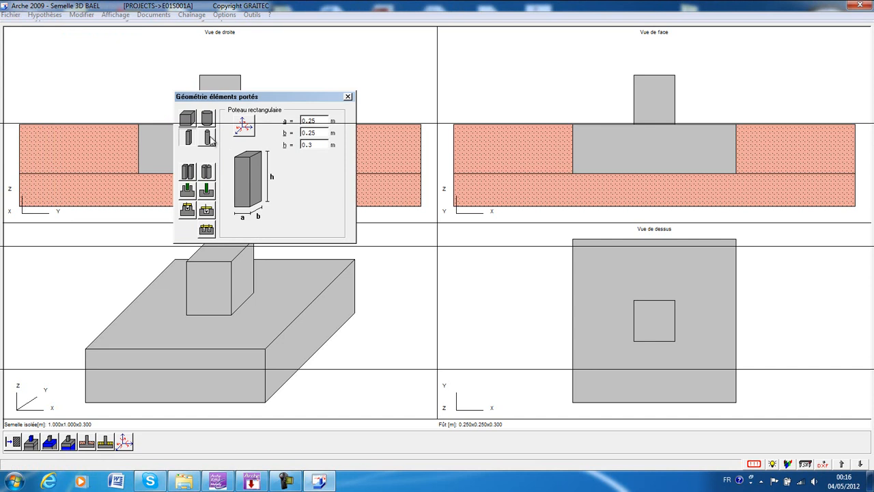
{"action": "left_click", "coordinate": [209, 138]}
{"action": "left_click", "coordinate": [188, 120]}
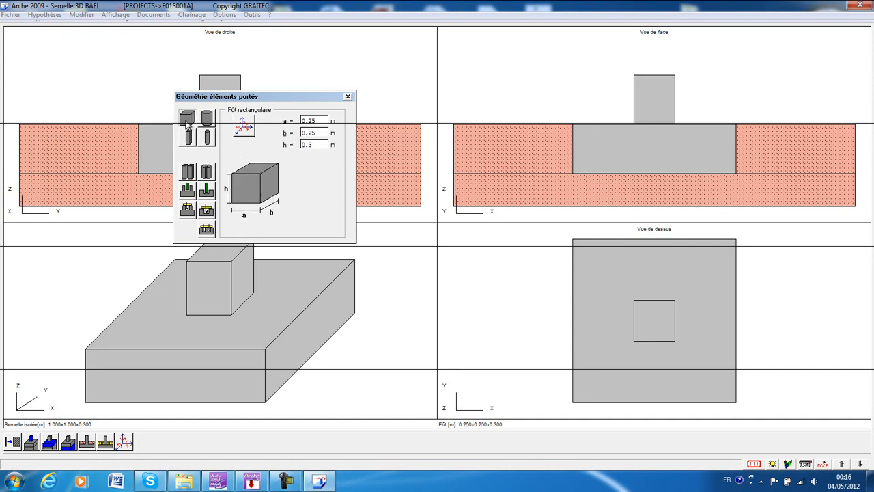
{"action": "left_click", "coordinate": [211, 176]}
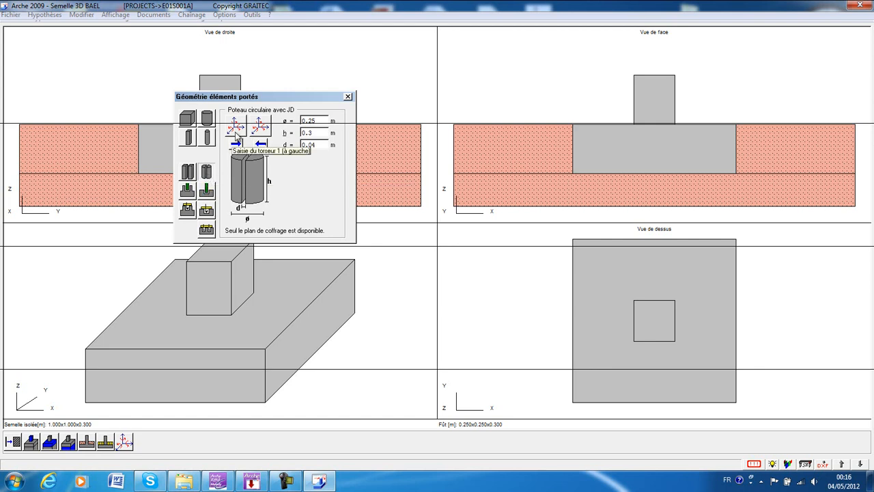
{"action": "left_click", "coordinate": [187, 210]}
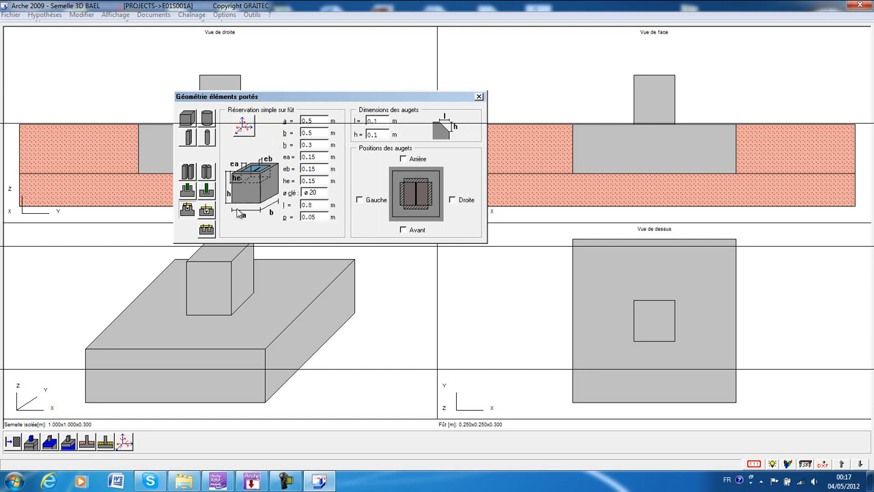
{"action": "left_click", "coordinate": [189, 122]}
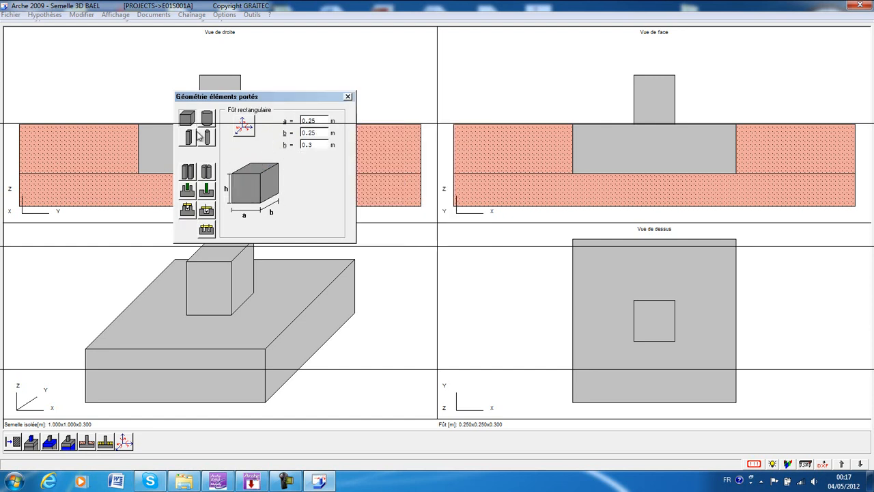
{"action": "left_click", "coordinate": [192, 140]}
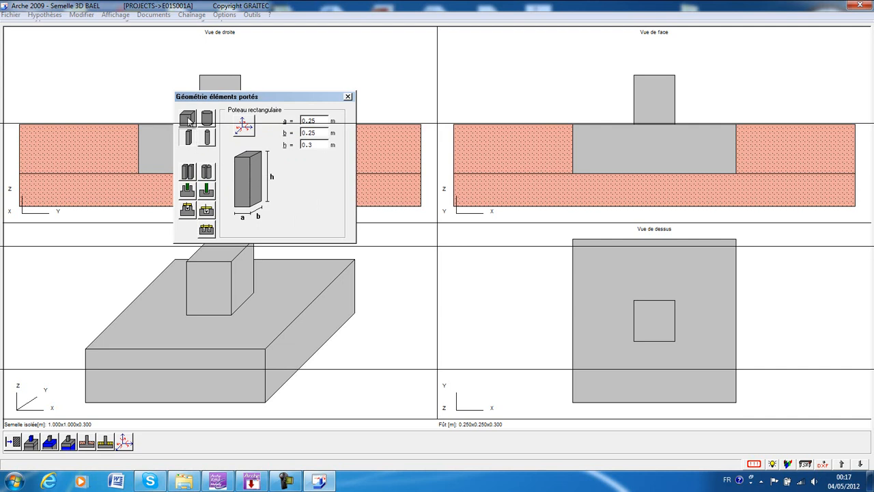
{"action": "left_click", "coordinate": [188, 120]}
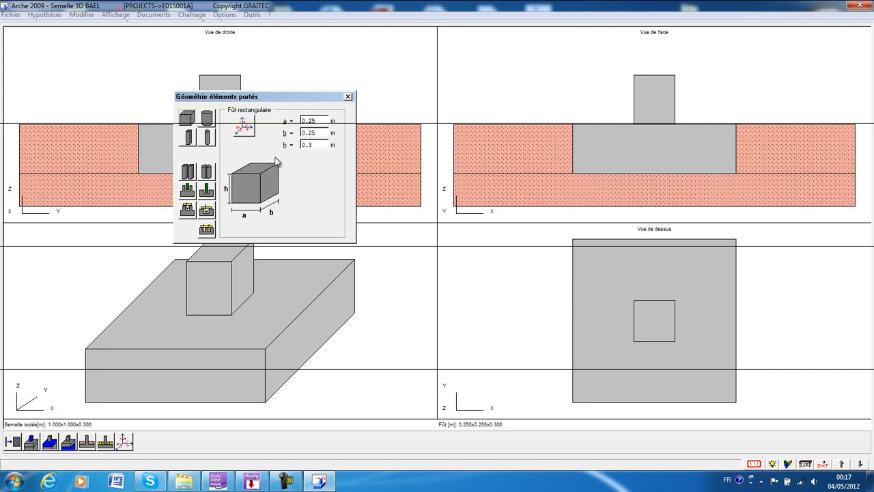
Define the supported element as a rectangular column with a and b of 0.22 m and a height of 3 m.
{"action": "double_click", "coordinate": [321, 119]}
{"action": "left_click", "coordinate": [310, 145]}
{"action": "left_click", "coordinate": [190, 142]}
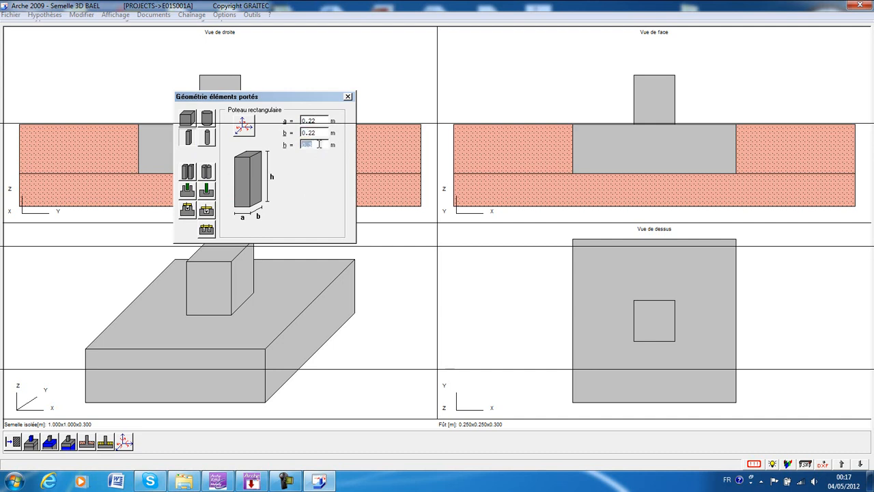
{"action": "left_click", "coordinate": [347, 96]}
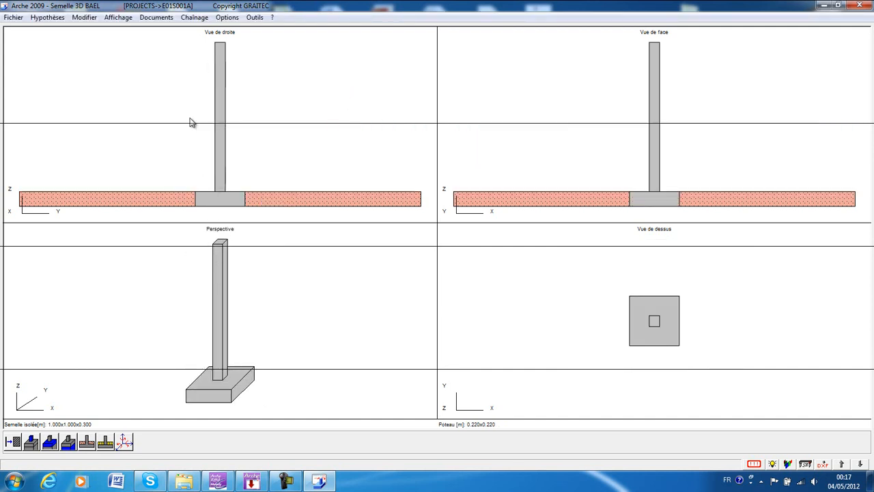
In the isolated footing's geometry, choose the shape without sloped faces and lock the level of the footing's underside.
{"action": "left_click", "coordinate": [46, 17]}
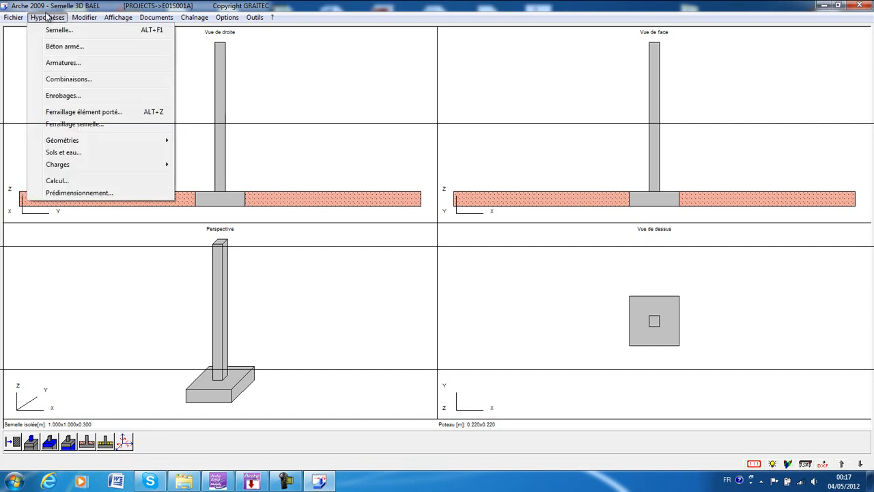
{"action": "mouse_move", "coordinate": [139, 141]}
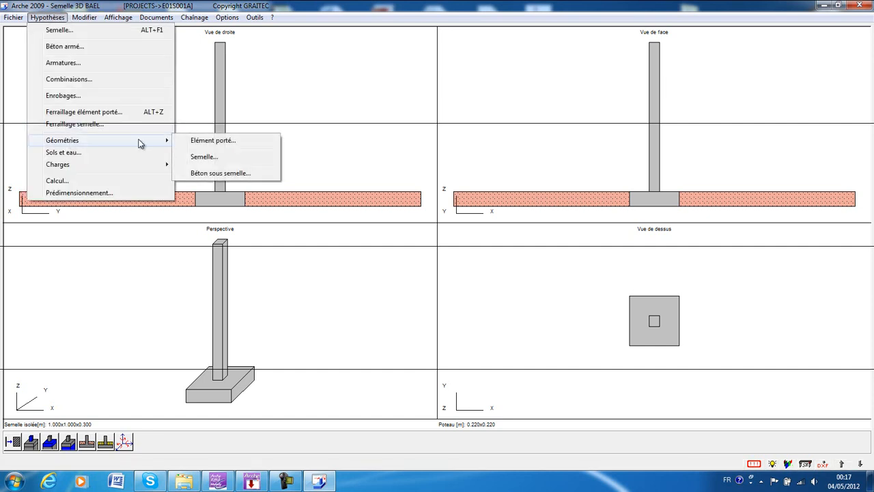
{"action": "left_click", "coordinate": [202, 158]}
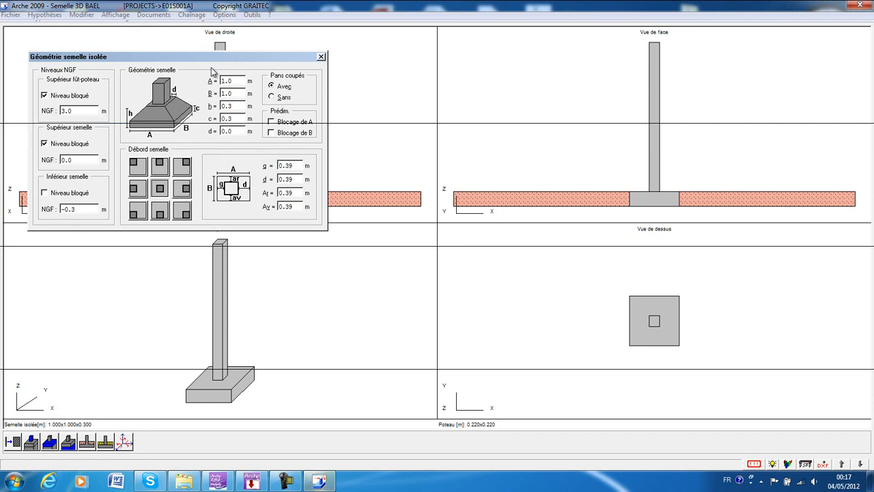
{"action": "left_click_drag", "start_coordinate": [213, 58], "coordinate": [284, 88]}
{"action": "left_click", "coordinate": [342, 127]}
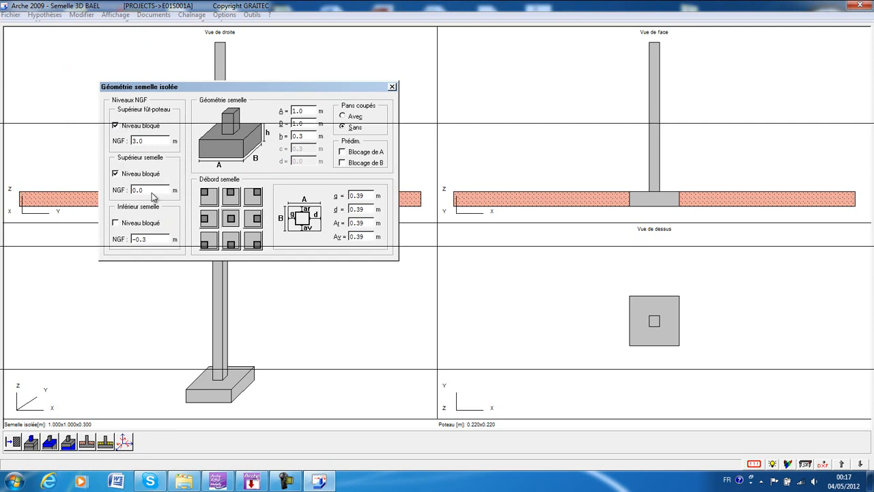
{"action": "left_click", "coordinate": [127, 227]}
{"action": "key", "text": "shift+Tab"}
{"action": "left_click", "coordinate": [343, 116]}
{"action": "left_click", "coordinate": [343, 128]}
Compare the eccentric column positions on the footing's edges and corners, ending with the column centred.
{"action": "left_click", "coordinate": [214, 199]}
{"action": "left_click", "coordinate": [231, 196]}
{"action": "left_click", "coordinate": [252, 197]}
{"action": "left_click", "coordinate": [254, 216]}
{"action": "left_click", "coordinate": [256, 242]}
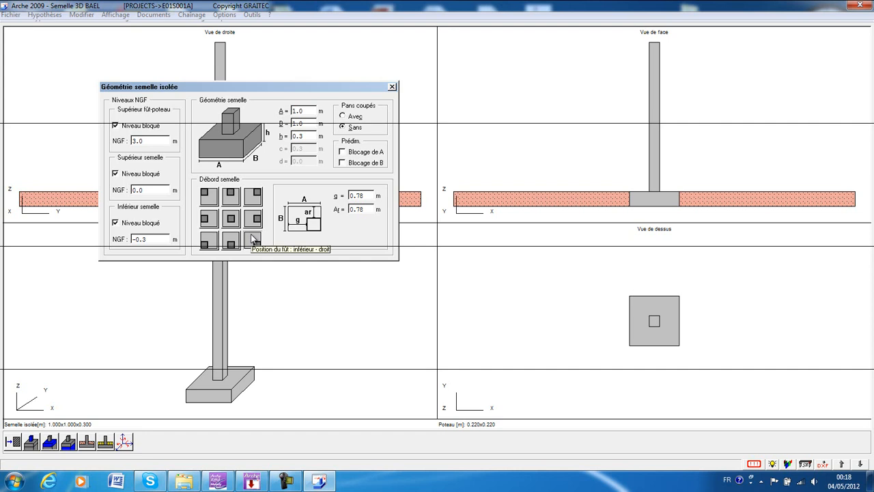
{"action": "left_click", "coordinate": [231, 240]}
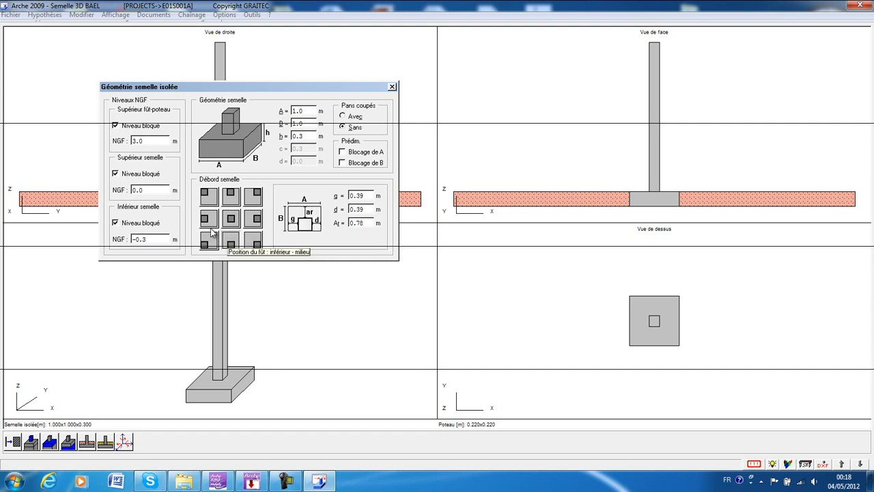
{"action": "left_click", "coordinate": [207, 215]}
{"action": "left_click", "coordinate": [209, 195]}
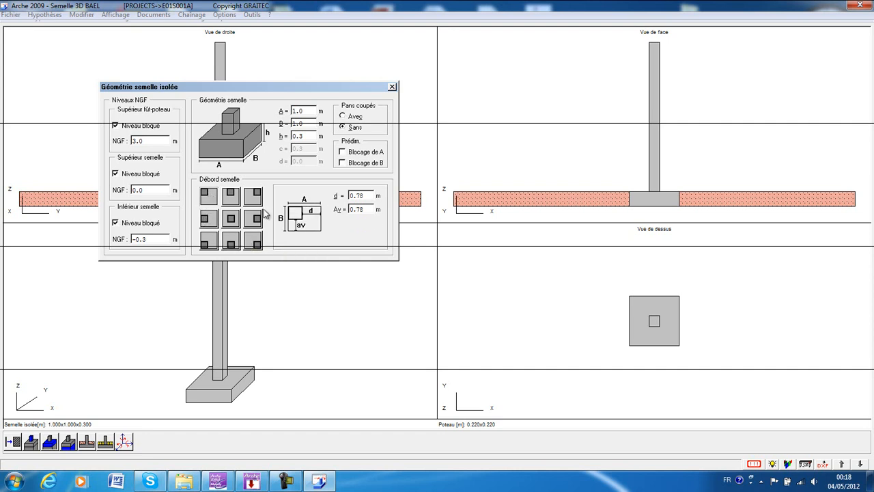
{"action": "left_click", "coordinate": [232, 218]}
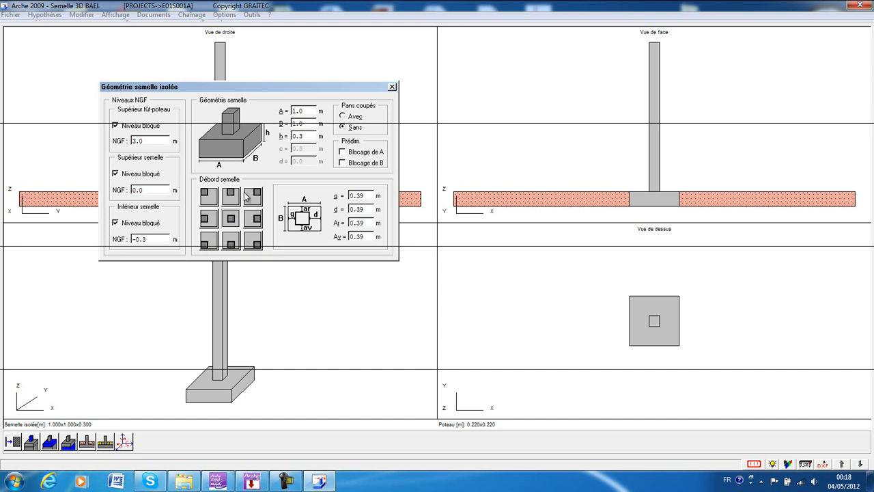
Review the footing's overhangs g and d around the centred column and close the footing geometry settings.
{"action": "double_click", "coordinate": [366, 196]}
{"action": "left_click", "coordinate": [367, 210]}
{"action": "left_click_drag", "start_coordinate": [359, 172], "coordinate": [328, 190]}
{"action": "left_click", "coordinate": [392, 87]}
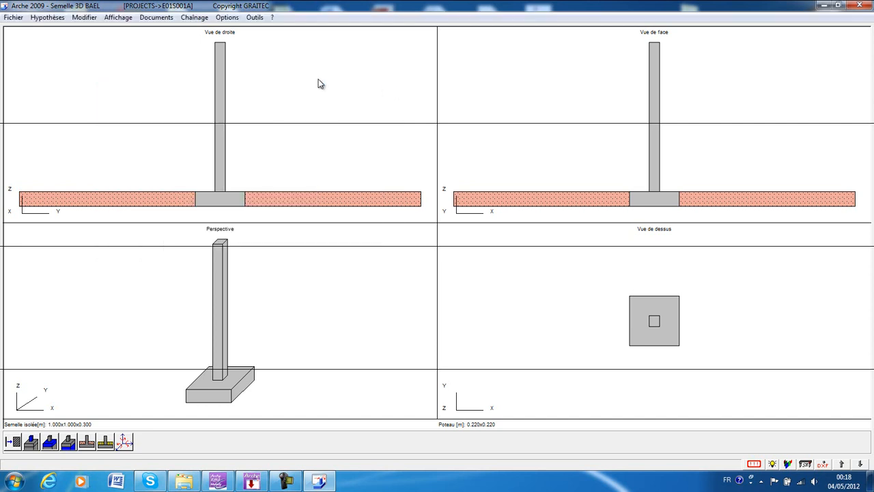
Place mass concrete (Gros béton) under the footing with a thickness Ep of 1.2 m.
{"action": "left_click", "coordinate": [38, 18]}
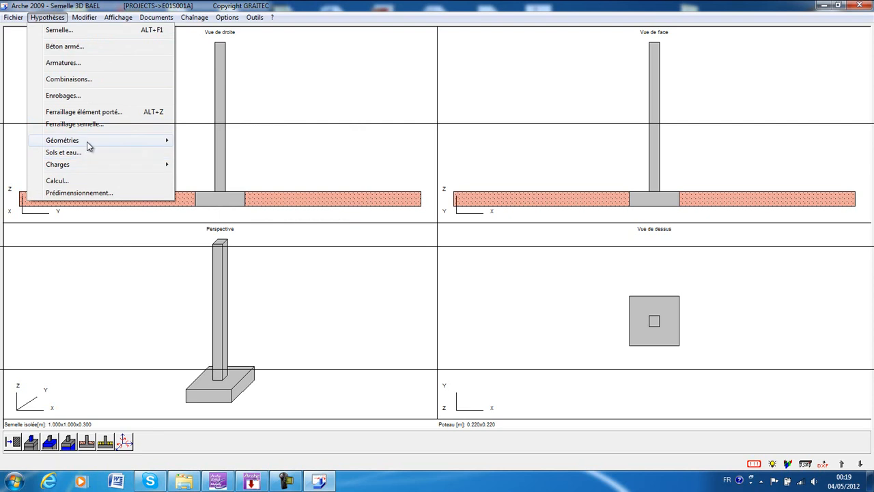
{"action": "mouse_move", "coordinate": [87, 143]}
{"action": "left_click", "coordinate": [212, 172]}
{"action": "left_click_drag", "start_coordinate": [138, 60], "coordinate": [282, 139]}
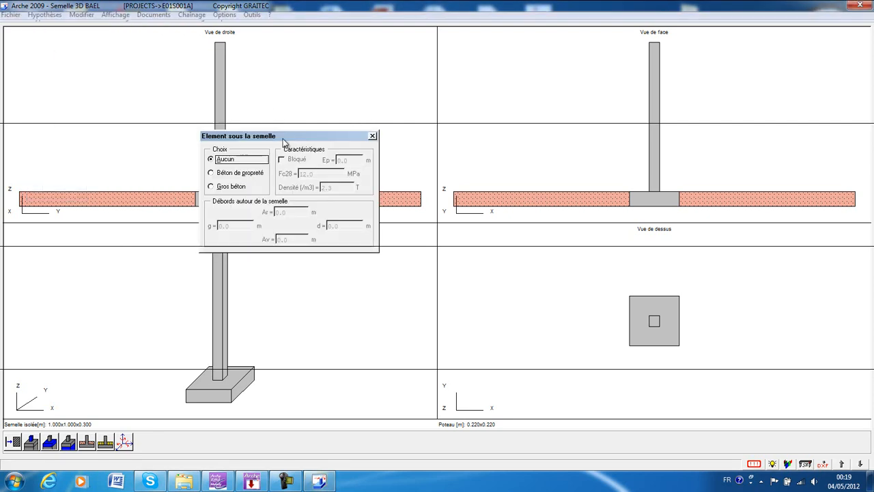
{"action": "left_click", "coordinate": [229, 176]}
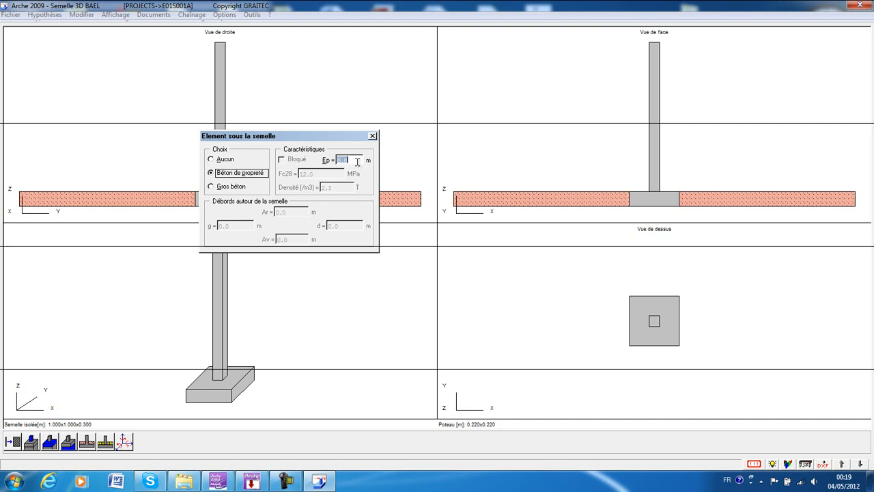
{"action": "left_click", "coordinate": [225, 189]}
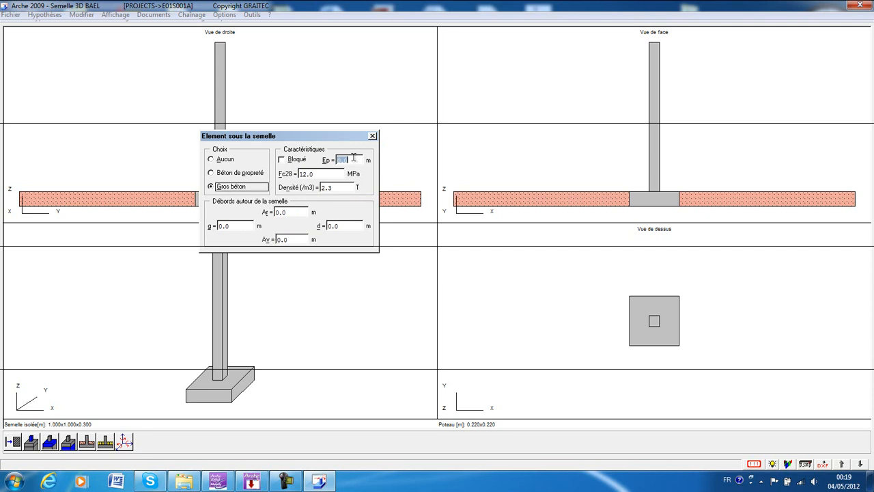
{"action": "key", "text": "Return"}
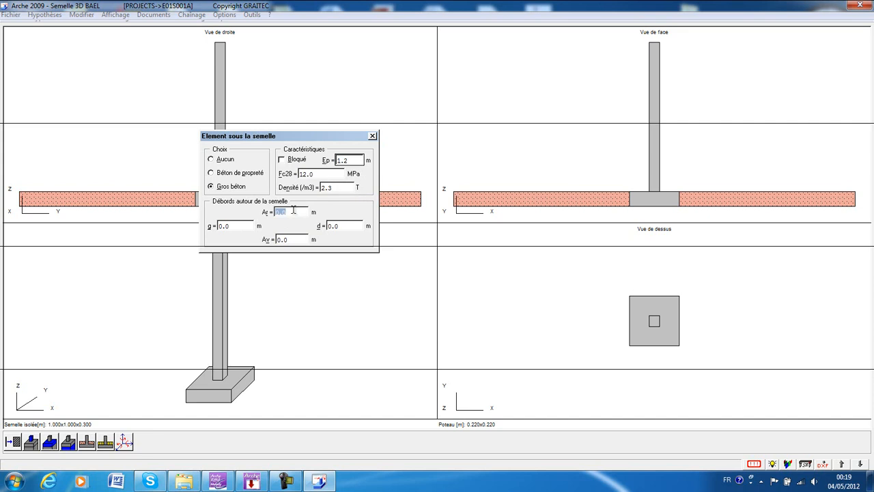
Set the mass concrete's overhangs Ar, d, Av and g around the footing to 0.3 m each and close the settings.
{"action": "key", "text": "Return"}
{"action": "double_click", "coordinate": [348, 225]}
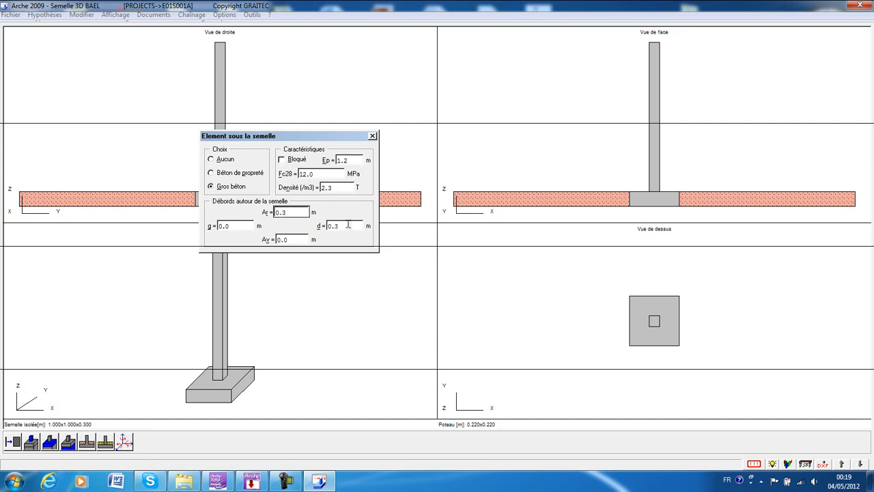
{"action": "key", "text": "Return"}
{"action": "double_click", "coordinate": [299, 239]}
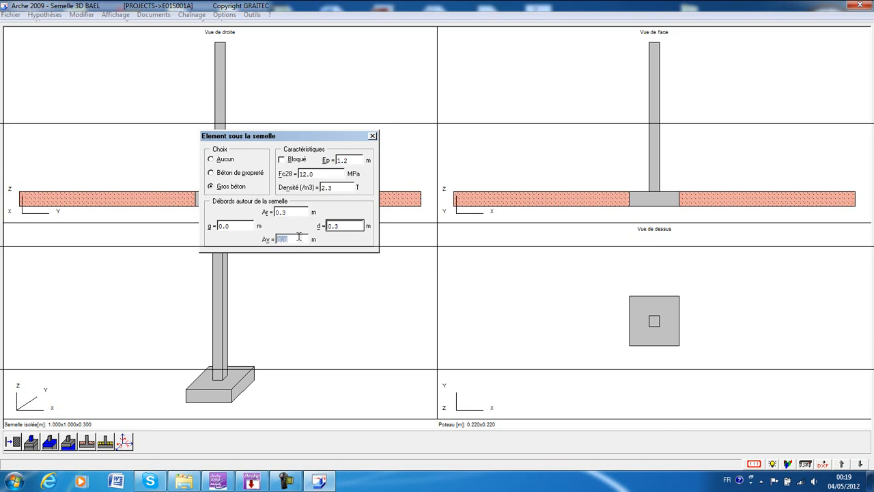
{"action": "key", "text": "Return"}
{"action": "double_click", "coordinate": [243, 226]}
{"action": "type", "text": "0.3"}
{"action": "key", "text": "Return"}
{"action": "left_click", "coordinate": [372, 135]}
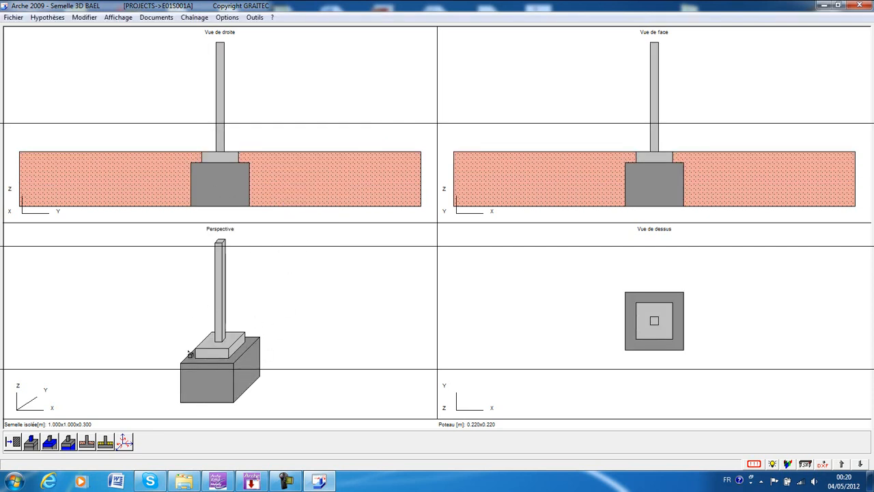
In the soil and water definition, activate the high water table level and set its NGF level to -0.4 m.
{"action": "left_click", "coordinate": [47, 17]}
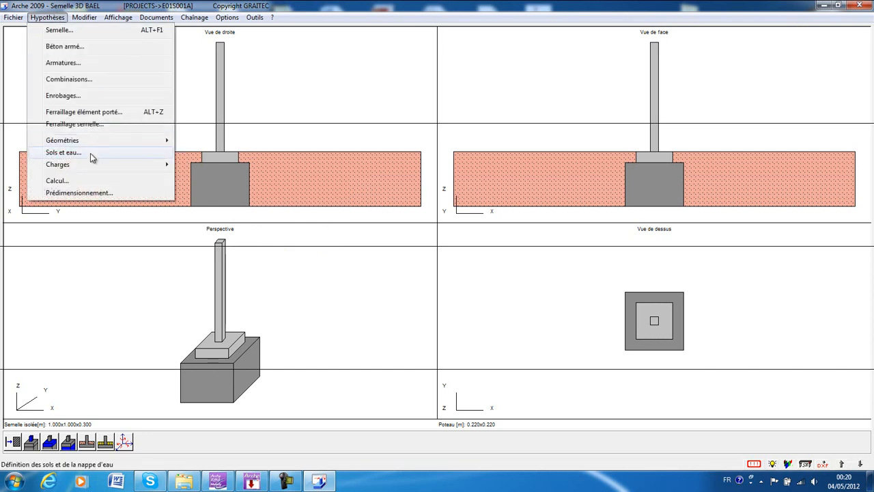
{"action": "left_click", "coordinate": [93, 157]}
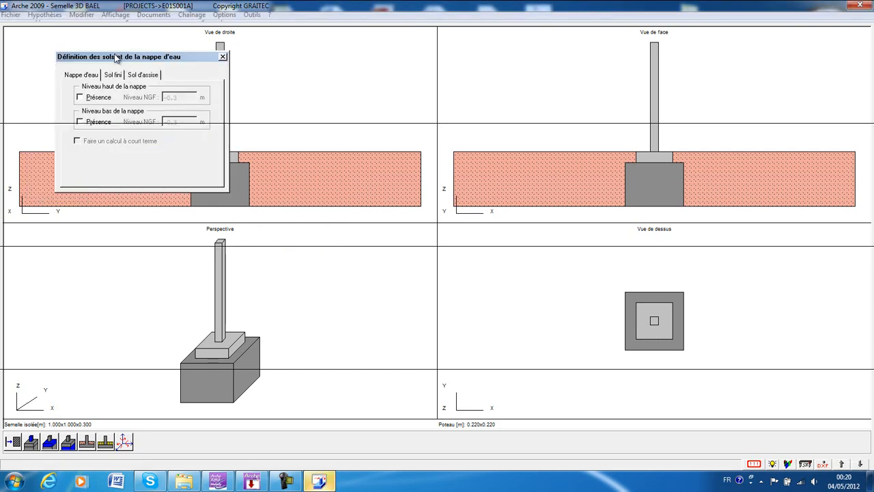
{"action": "left_click_drag", "start_coordinate": [114, 55], "coordinate": [338, 162]}
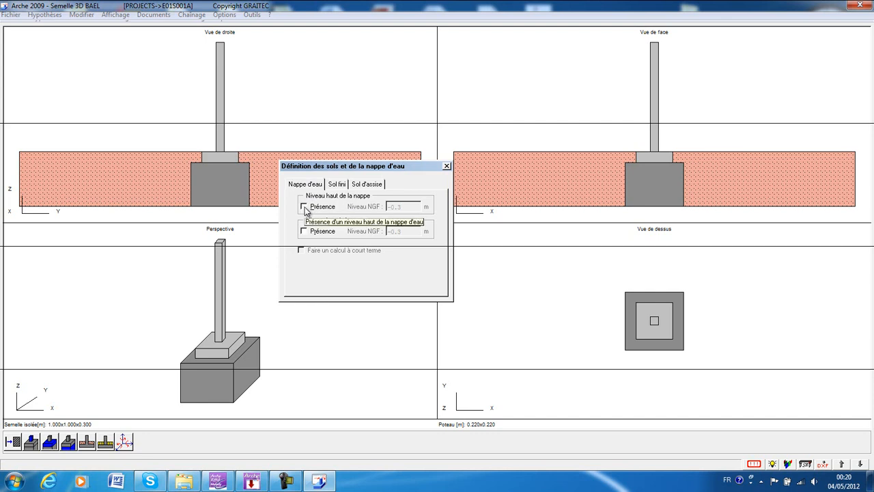
{"action": "left_click", "coordinate": [311, 208]}
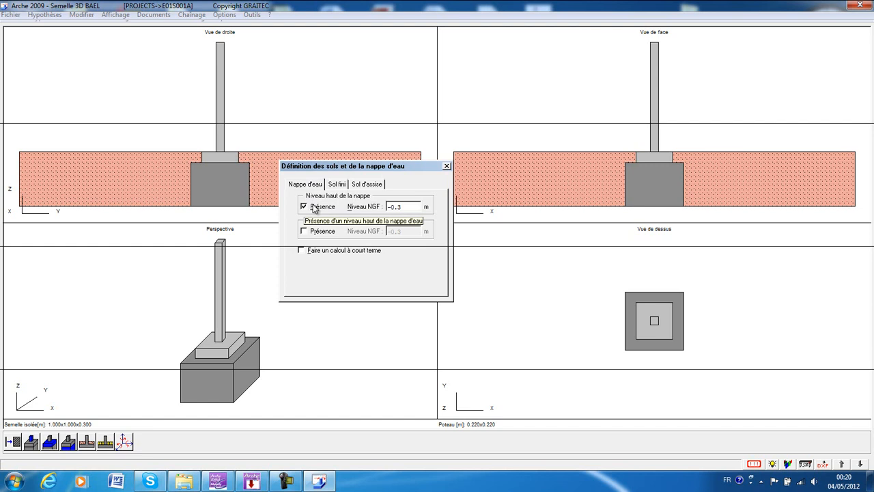
{"action": "double_click", "coordinate": [411, 206]}
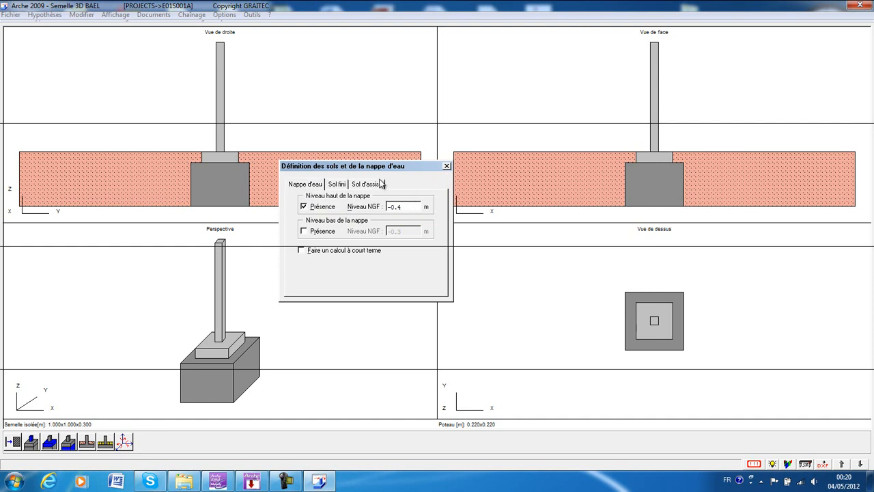
Review the finished soil and bearing soil properties, and close the soil and water definition.
{"action": "left_click", "coordinate": [337, 187]}
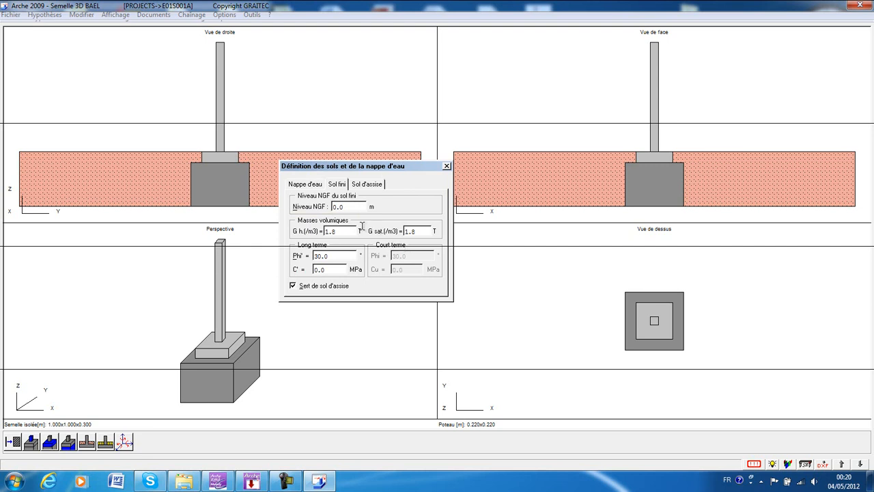
{"action": "left_click", "coordinate": [360, 186]}
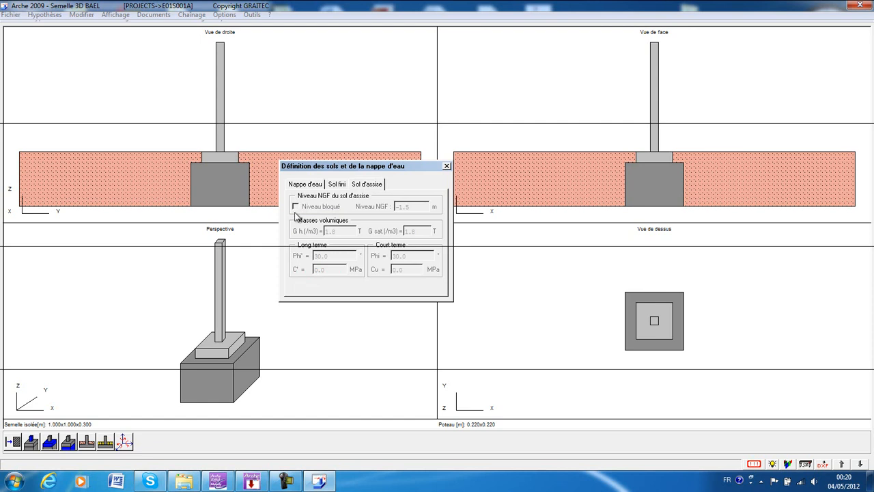
{"action": "left_click", "coordinate": [446, 166]}
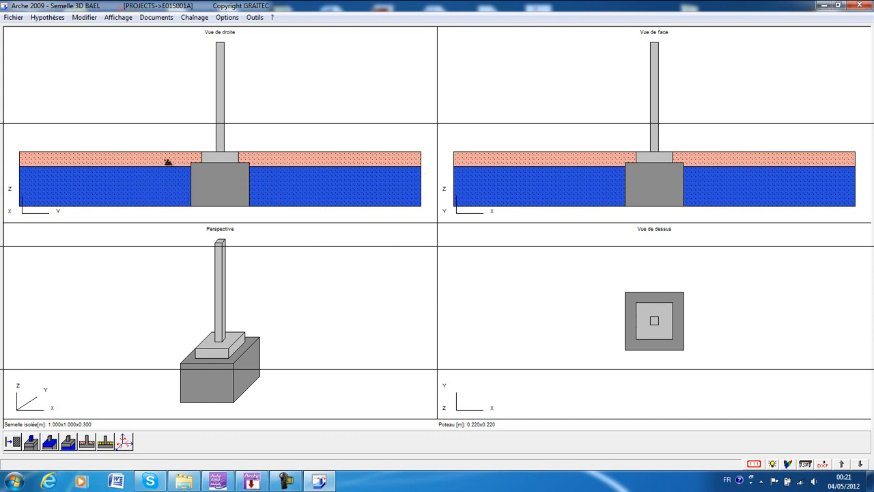
Review the permanent and live surface loads on the finished ground and close their settings.
{"action": "left_click", "coordinate": [48, 18]}
{"action": "mouse_move", "coordinate": [72, 167]}
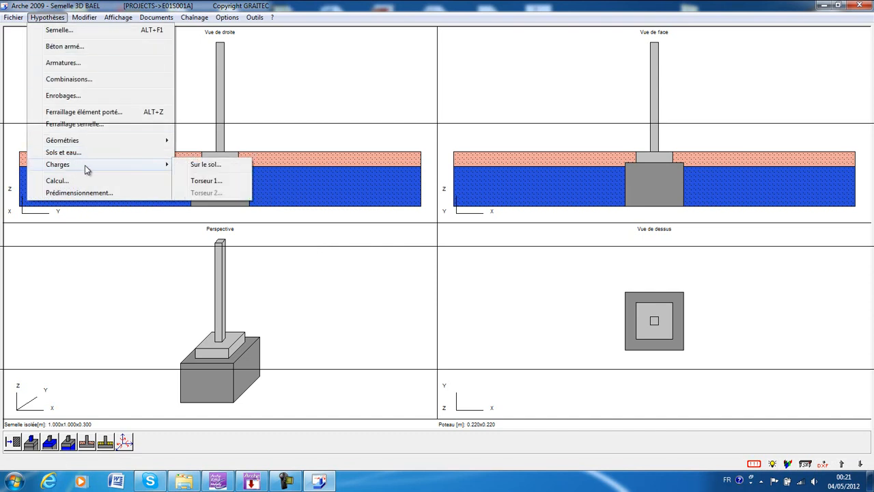
{"action": "left_click", "coordinate": [197, 171]}
{"action": "left_click_drag", "start_coordinate": [169, 172], "coordinate": [288, 175]}
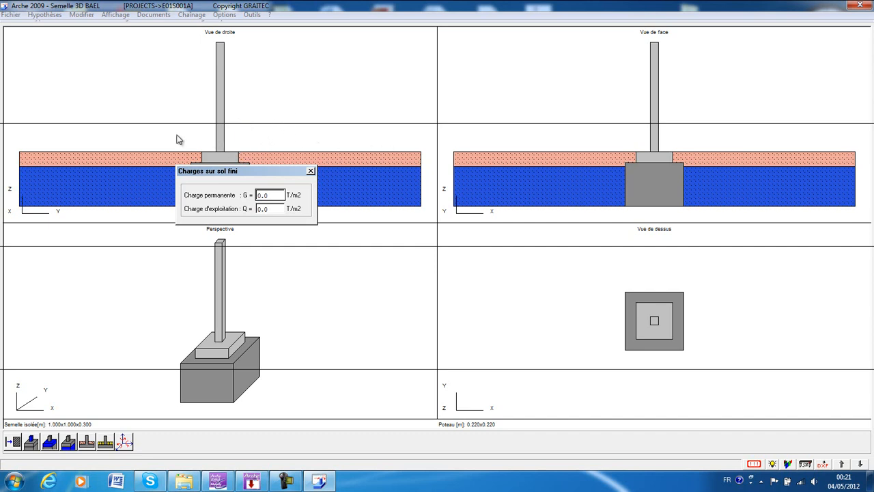
{"action": "left_click", "coordinate": [311, 170]}
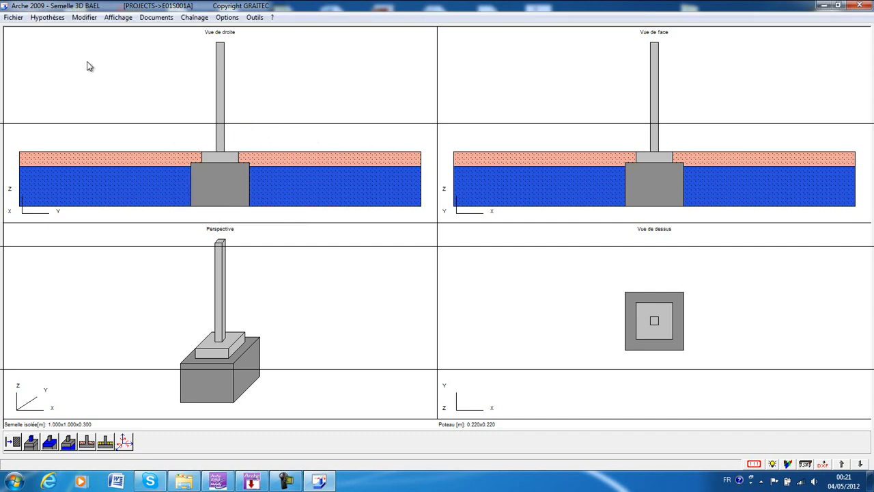
Open the Torseur 1 load table for the forces applied to the footing.
{"action": "left_click", "coordinate": [48, 18]}
{"action": "mouse_move", "coordinate": [110, 164]}
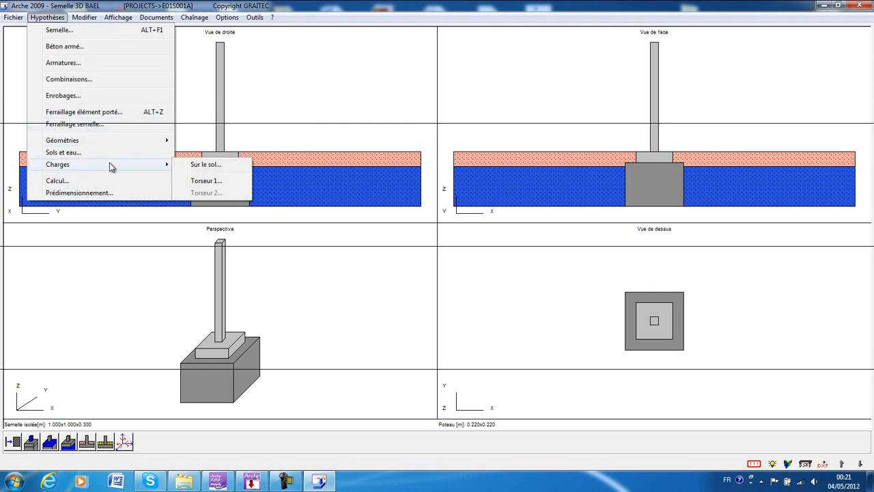
{"action": "left_click", "coordinate": [216, 181]}
{"action": "left_click_drag", "start_coordinate": [165, 29], "coordinate": [445, 64]}
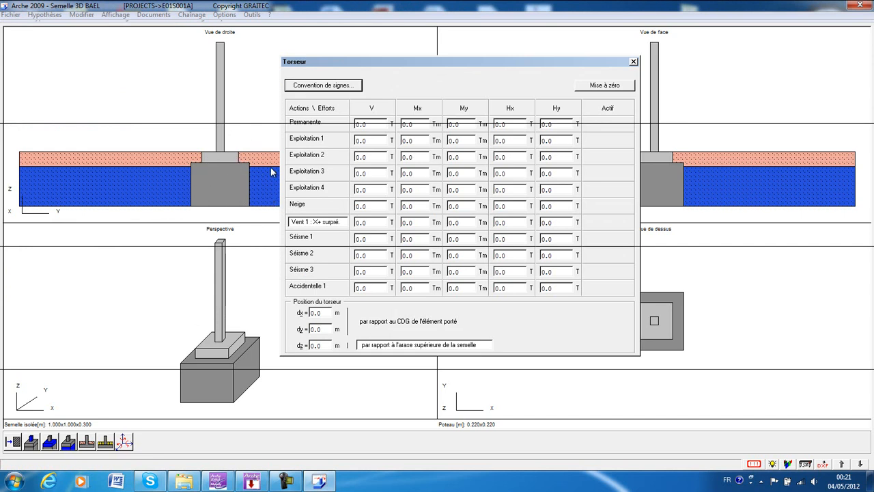
Switch to the Arche Ossature building model and display the loads at the heads of the isolated footings.
{"action": "left_click", "coordinate": [251, 482]}
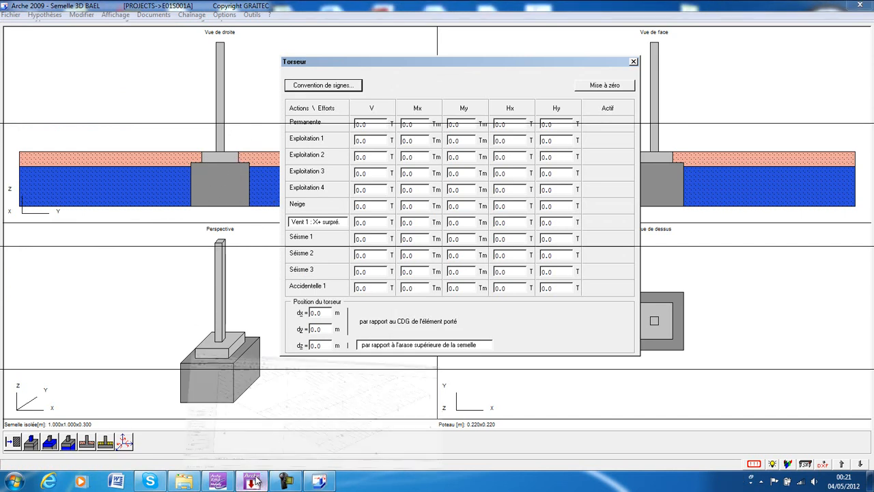
{"action": "left_click", "coordinate": [365, 381]}
{"action": "scroll", "coordinate": [335, 254], "scroll_direction": "down", "scroll_amount": 2}
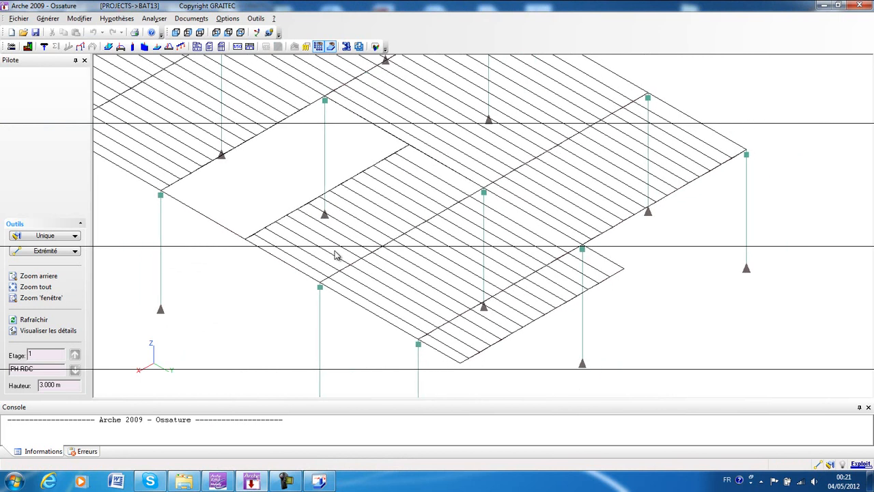
{"action": "left_click", "coordinate": [122, 50]}
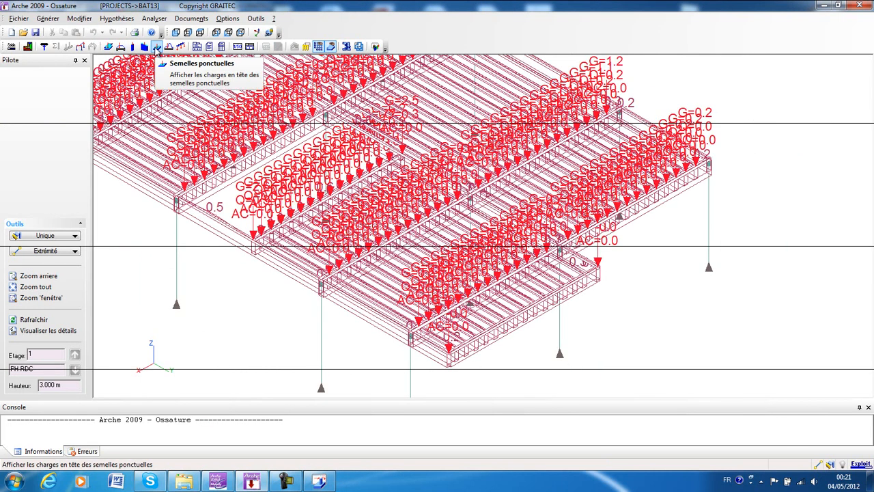
{"action": "left_click", "coordinate": [156, 47]}
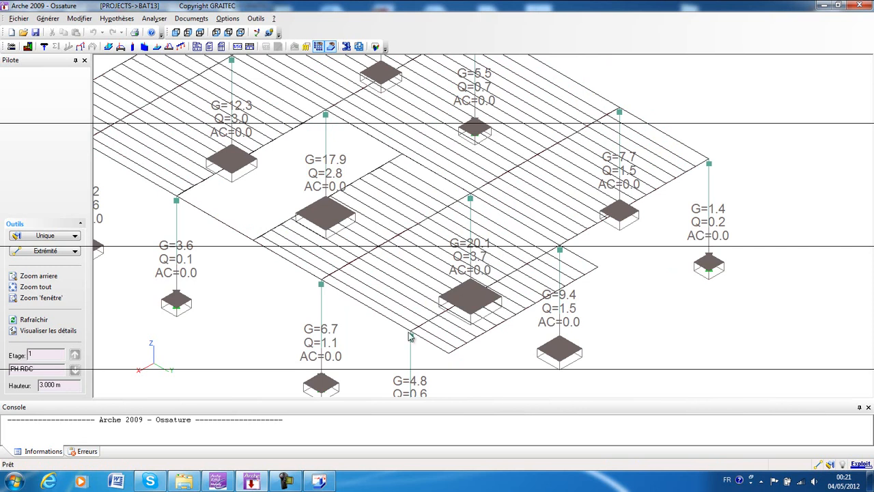
Back in Semelle 3D BAEL, set the vertical force V to 20.1 T for Permanente and 3.7 T for Exploitation 1, and close the table.
{"action": "left_click", "coordinate": [321, 481]}
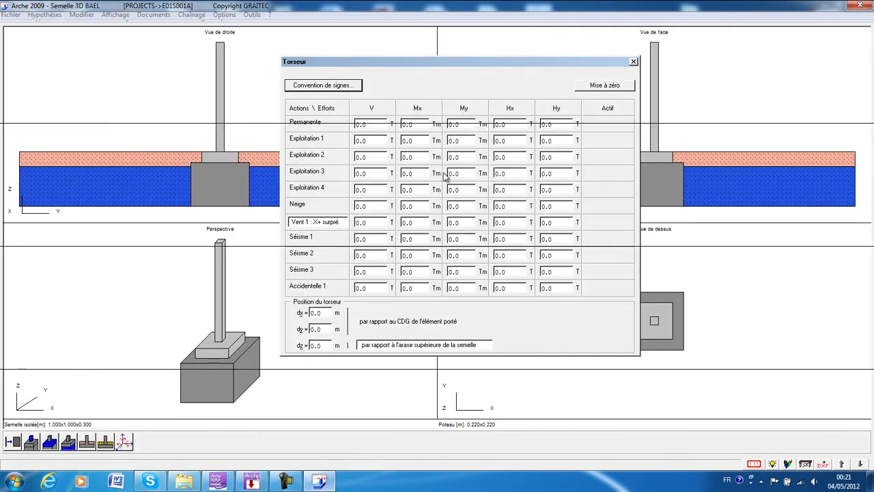
{"action": "type", "text": "2"}
{"action": "left_click", "coordinate": [383, 142]}
{"action": "type", "text": "3.7"}
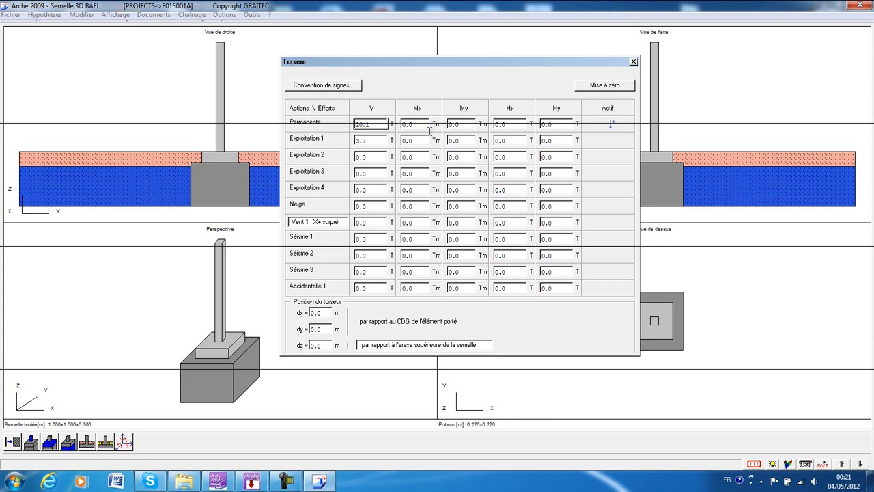
{"action": "left_click", "coordinate": [633, 62]}
Review the footing's general and DTU 13.12 calculation assumptions, including soil bearing capacity, and close them.
{"action": "left_click", "coordinate": [48, 17]}
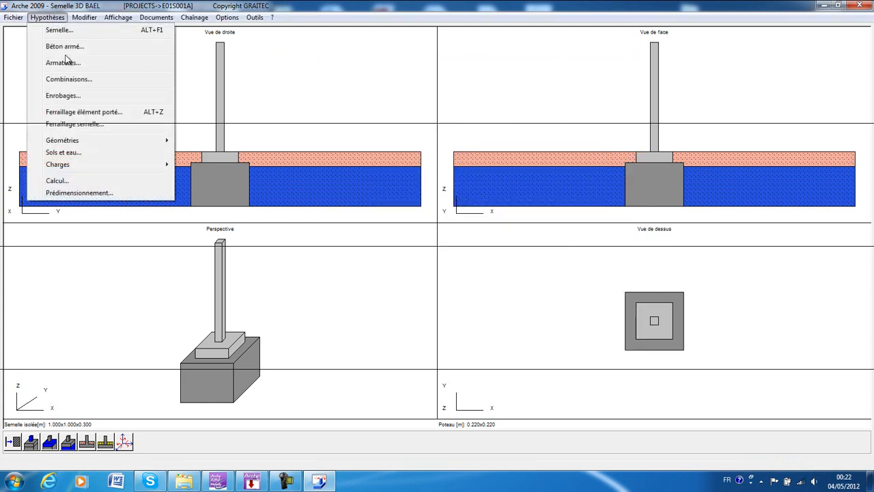
{"action": "left_click", "coordinate": [63, 180]}
{"action": "left_click_drag", "start_coordinate": [97, 37], "coordinate": [301, 92]}
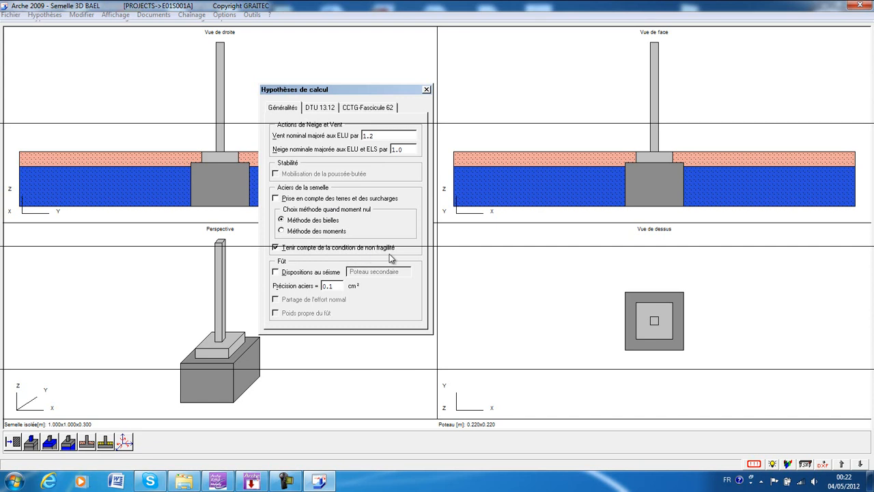
{"action": "left_click", "coordinate": [312, 110]}
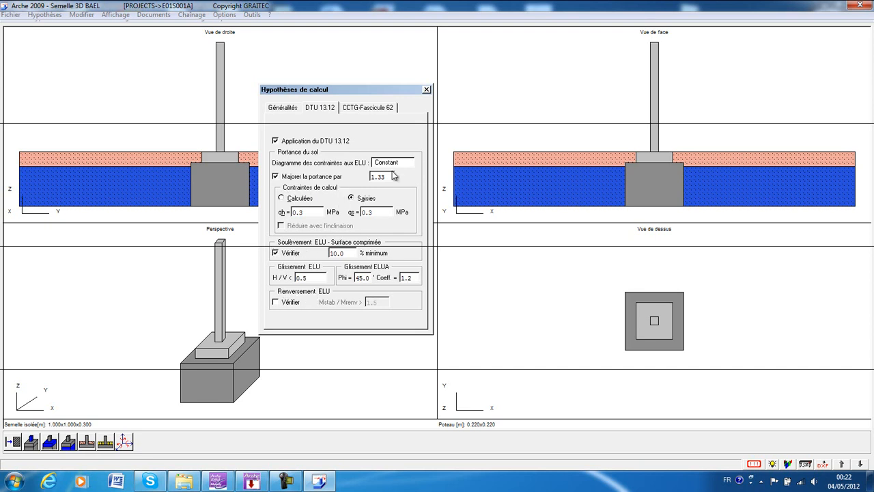
{"action": "left_click", "coordinate": [426, 91]}
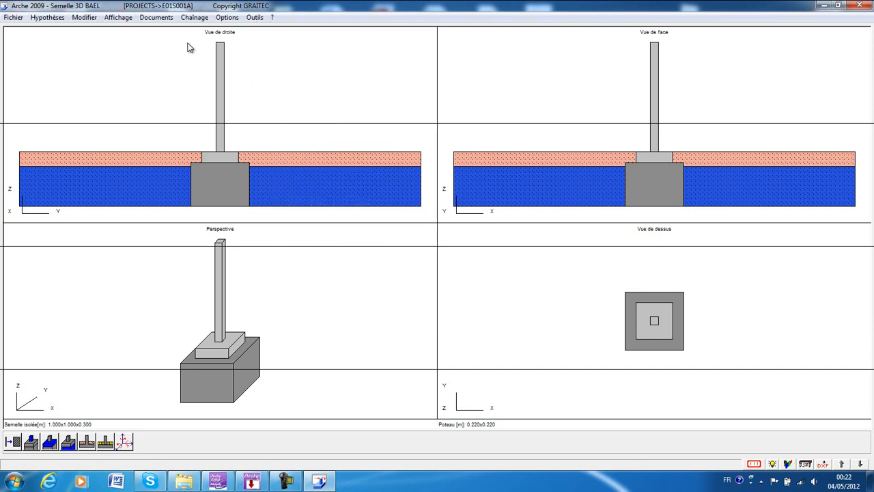
Review the predimensioning option for automatically creating mass concrete under the footing and close it.
{"action": "left_click", "coordinate": [48, 17]}
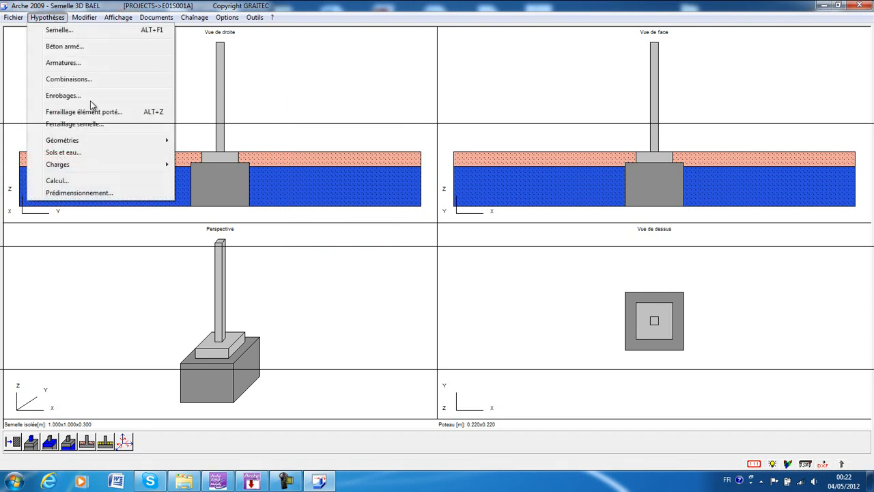
{"action": "left_click", "coordinate": [80, 193]}
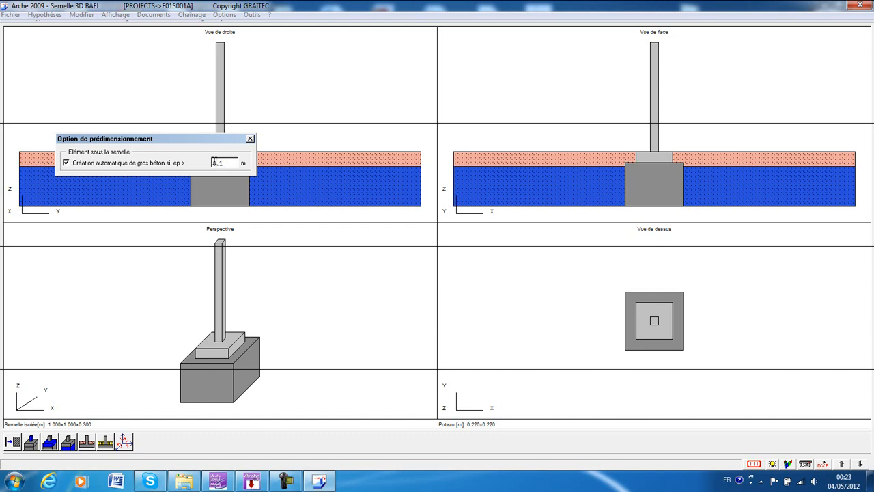
{"action": "left_click", "coordinate": [250, 139]}
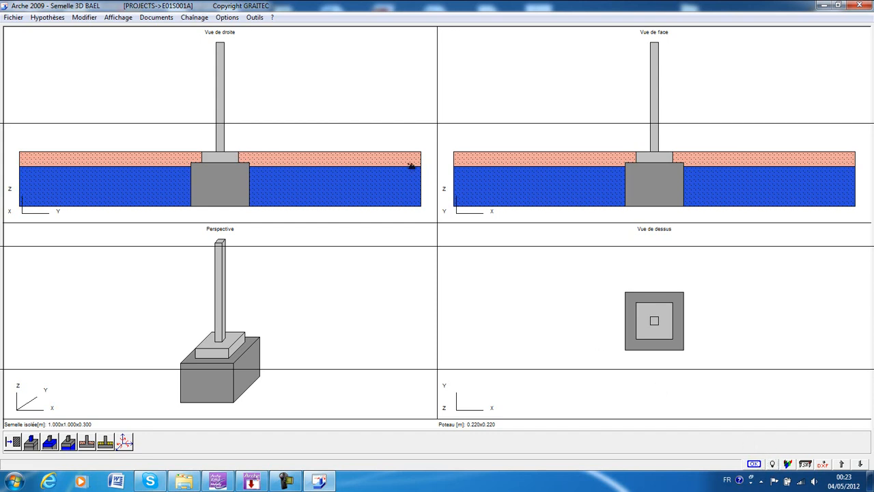
Display the footing's stress analysis page, followed by its stability analysis page covering soil decompression and sliding.
{"action": "left_click", "coordinate": [128, 19]}
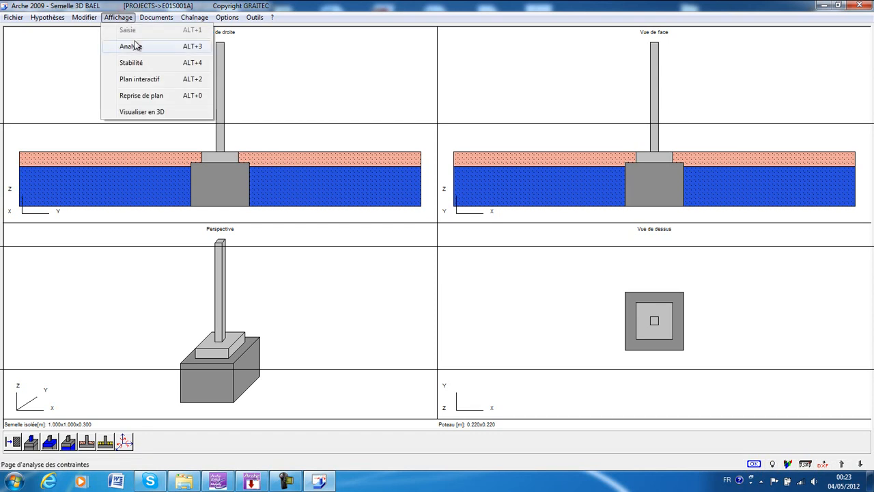
{"action": "left_click", "coordinate": [125, 19]}
{"action": "left_click", "coordinate": [125, 19]}
{"action": "left_click", "coordinate": [130, 46]}
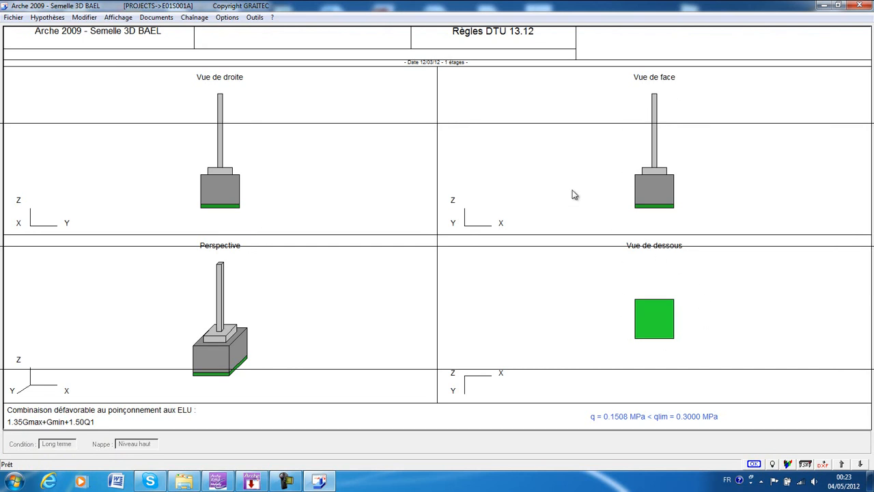
{"action": "left_click", "coordinate": [127, 18]}
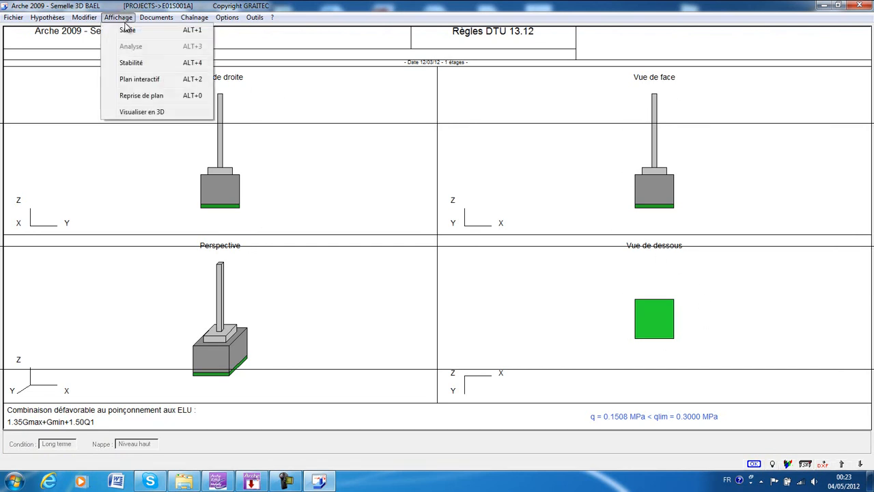
{"action": "left_click", "coordinate": [134, 67]}
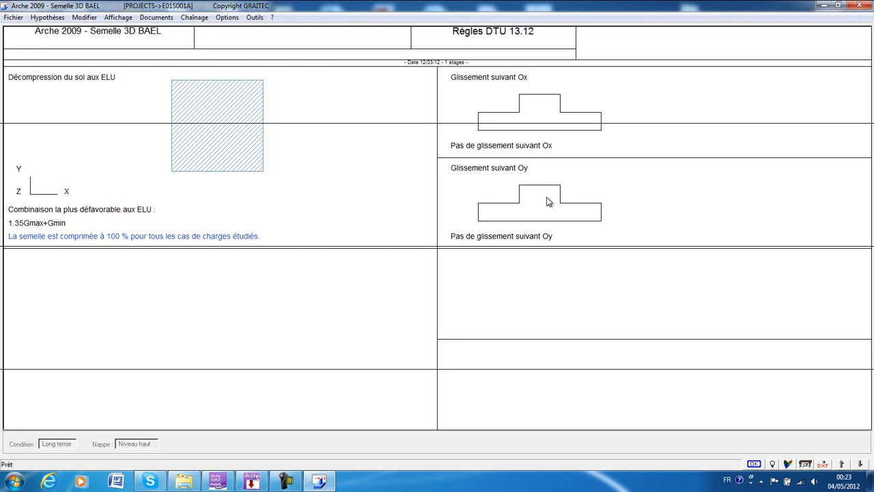
Open the footing's interactive reinforcement plan and examine section XX, the elevation and the bar schedule up close.
{"action": "left_click", "coordinate": [118, 17]}
{"action": "left_click", "coordinate": [130, 89]}
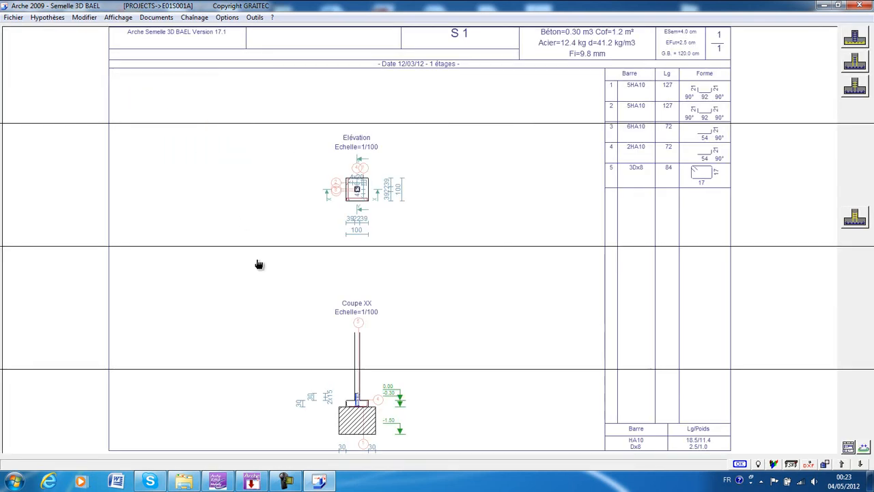
{"action": "middle_click_drag", "start_coordinate": [275, 294], "coordinate": [242, 152]}
{"action": "scroll", "coordinate": [311, 280], "scroll_direction": "up", "scroll_amount": 6}
{"action": "scroll", "coordinate": [284, 243], "scroll_direction": "up", "scroll_amount": 3}
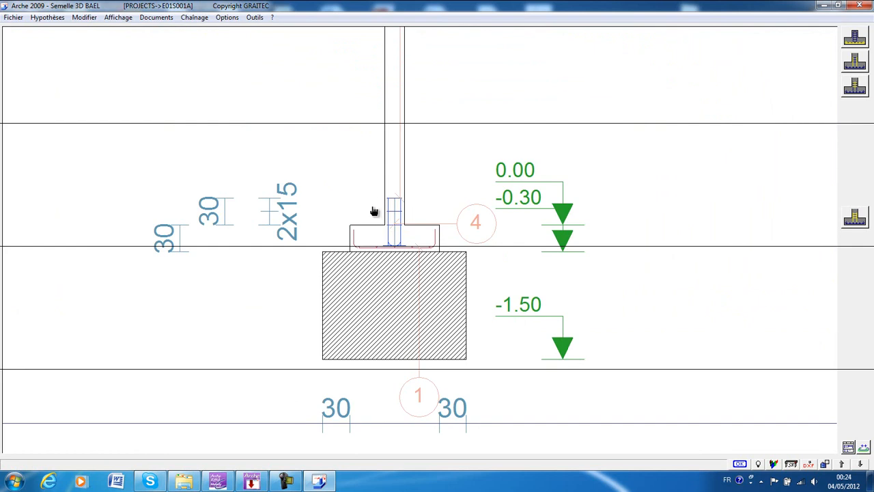
{"action": "scroll", "coordinate": [398, 129], "scroll_direction": "down", "scroll_amount": 3}
{"action": "mouse_move", "coordinate": [424, 123]}
{"action": "middle_mouse_down"}
{"action": "mouse_move", "coordinate": [411, 326]}
{"action": "mouse_move", "coordinate": [384, 408]}
{"action": "mouse_move", "coordinate": [402, 360]}
{"action": "middle_mouse_up"}
{"action": "scroll", "coordinate": [364, 266], "scroll_direction": "up", "scroll_amount": 6}
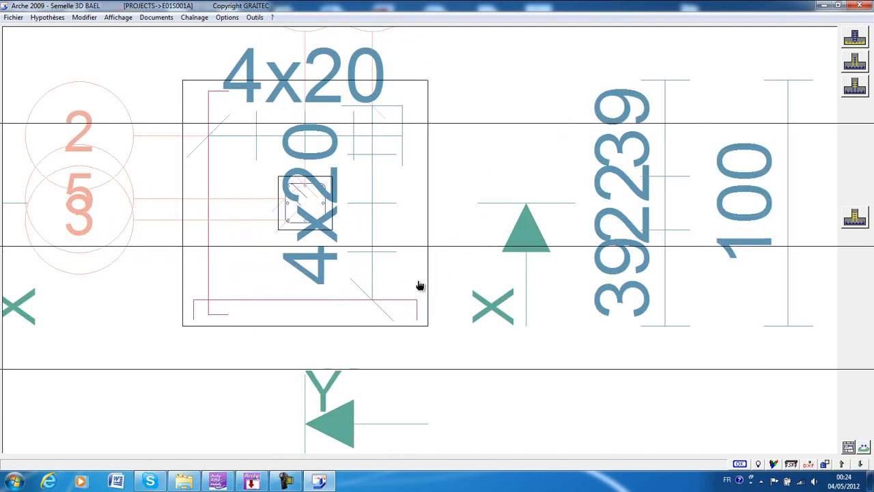
{"action": "scroll", "coordinate": [394, 313], "scroll_direction": "down", "scroll_amount": 1}
{"action": "scroll", "coordinate": [394, 312], "scroll_direction": "down", "scroll_amount": 5}
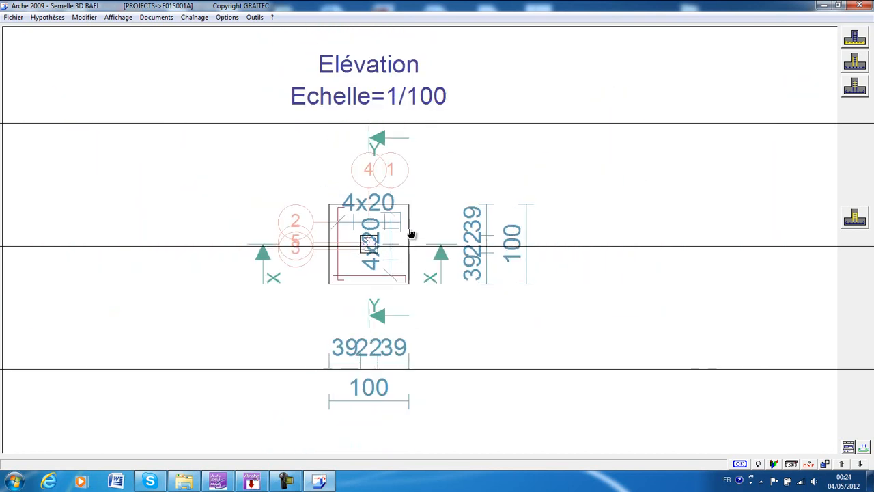
{"action": "mouse_move", "coordinate": [576, 121]}
{"action": "middle_mouse_down"}
{"action": "mouse_move", "coordinate": [439, 247]}
{"action": "mouse_move", "coordinate": [437, 297]}
{"action": "middle_mouse_up"}
{"action": "middle_click_drag", "start_coordinate": [721, 232], "coordinate": [594, 183]}
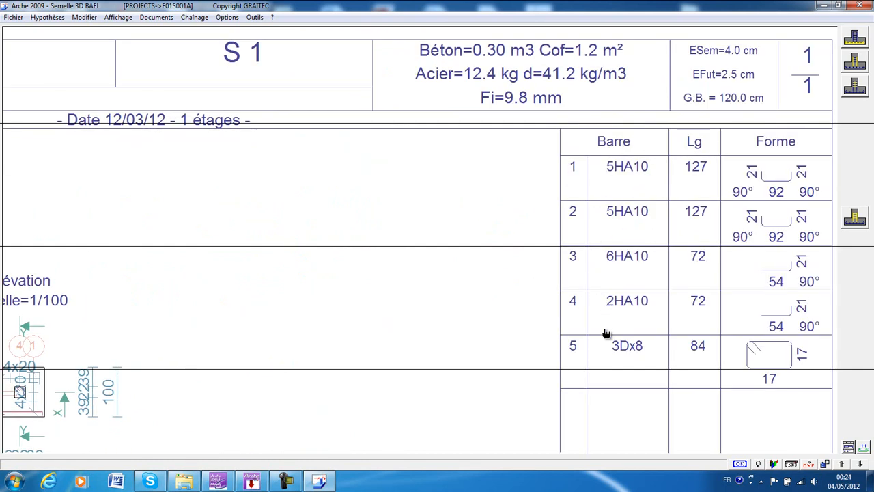
Review the reinforcement editing dialogs for the footing bars and the rectangular column's starter bars, and close them without changes.
{"action": "left_click", "coordinate": [854, 39]}
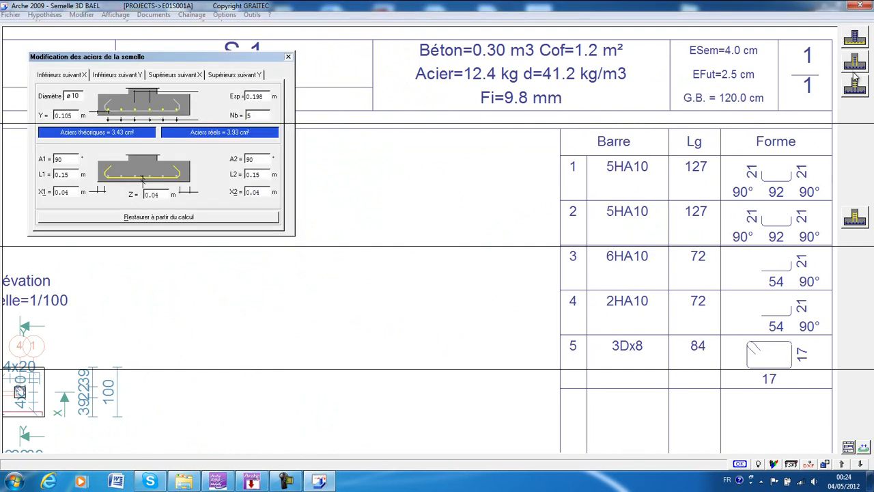
{"action": "left_click", "coordinate": [857, 64]}
{"action": "left_click", "coordinate": [860, 94]}
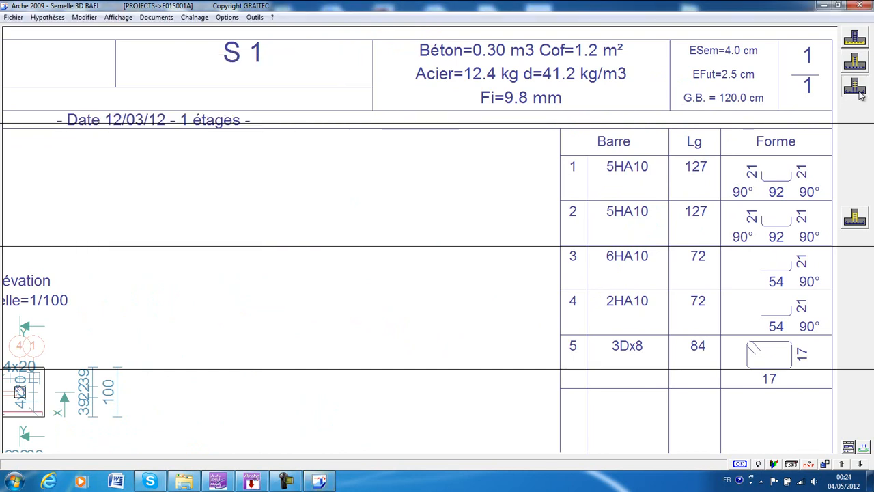
{"action": "left_click", "coordinate": [855, 219]}
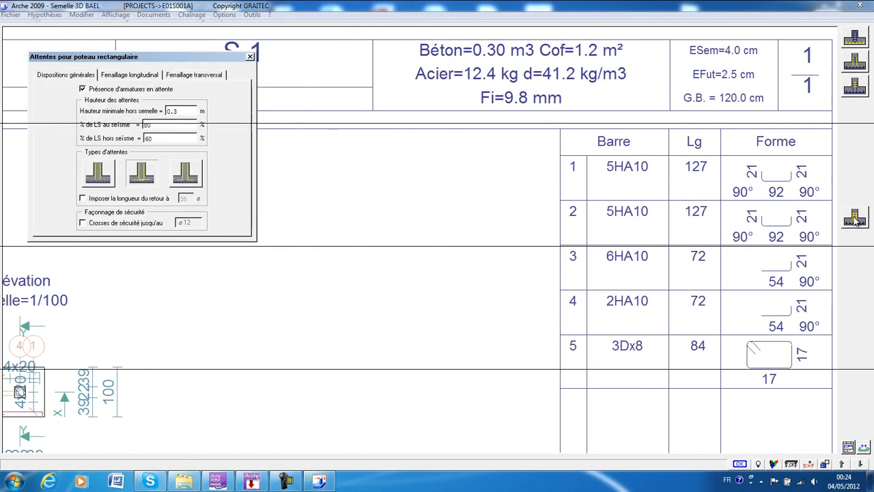
{"action": "key", "text": "Escape"}
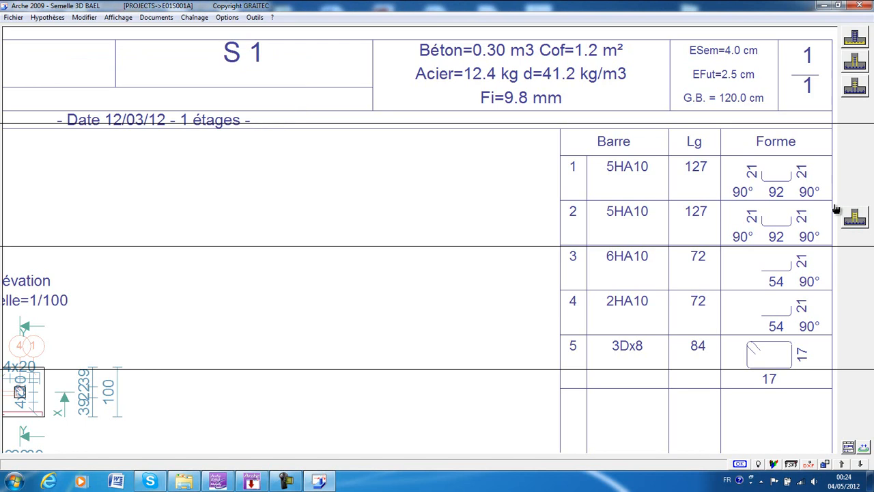